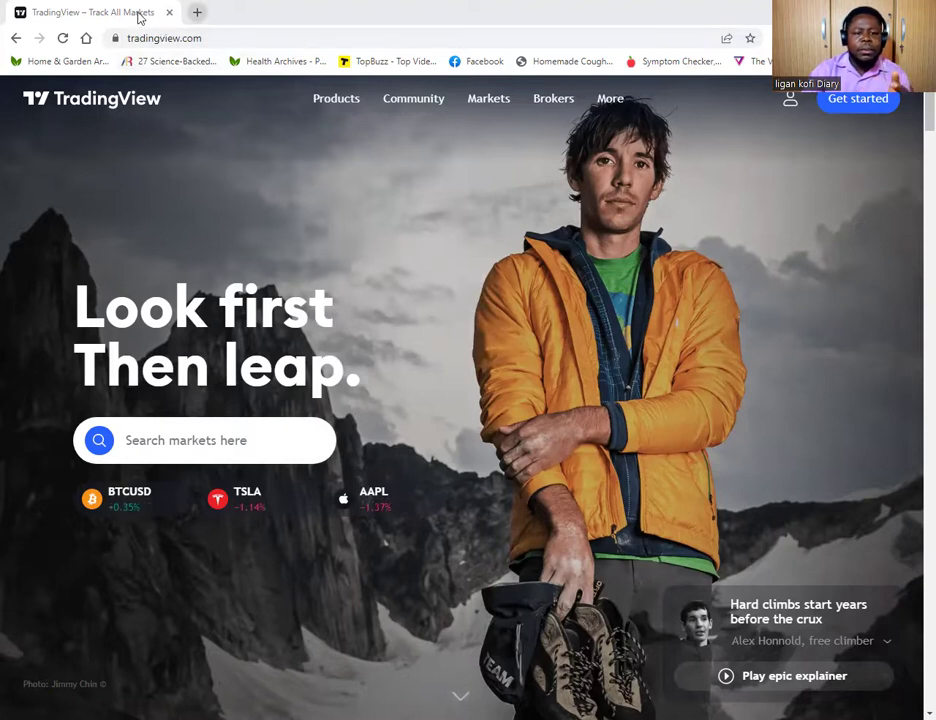
Search Google for tradingview in a new browser tab and open the official TradingView site from the results.
key("ctrl+t")
left_click(370, 307)
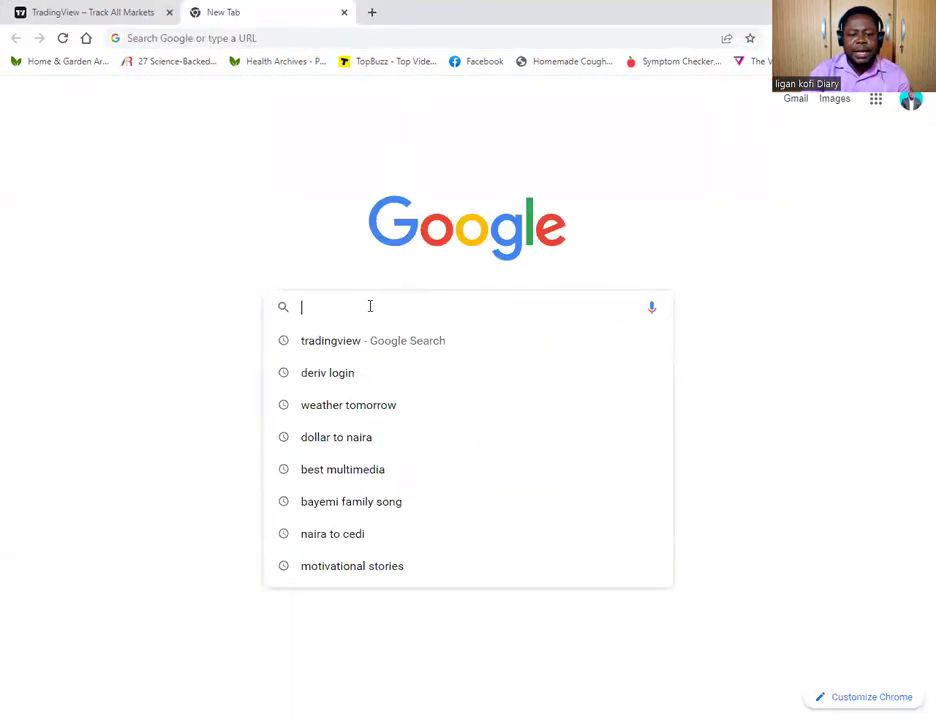
type("t")
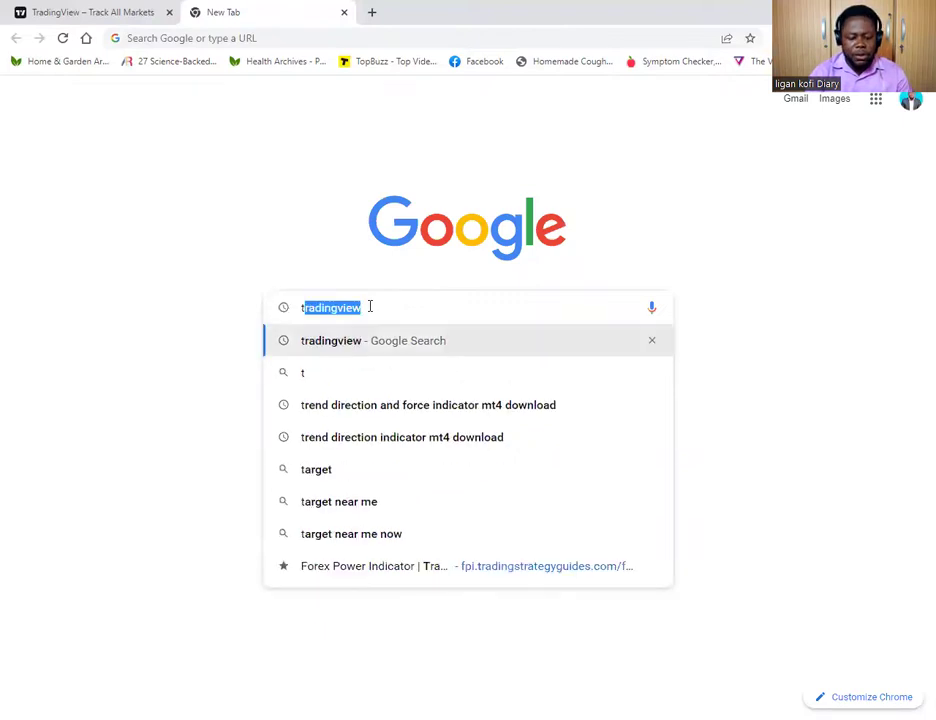
left_click(351, 340)
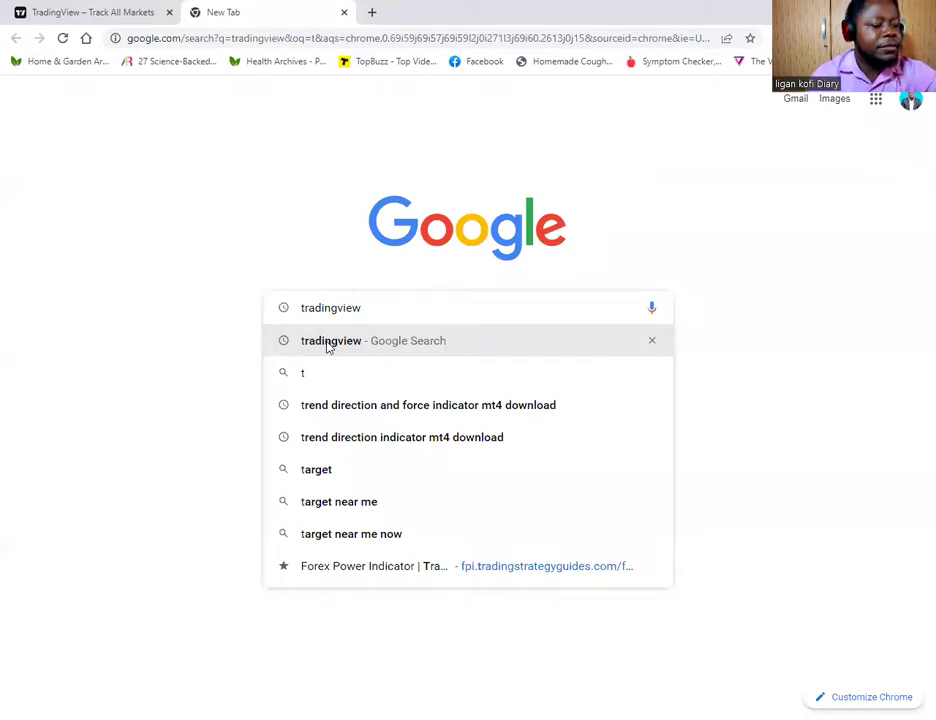
left_click(328, 343)
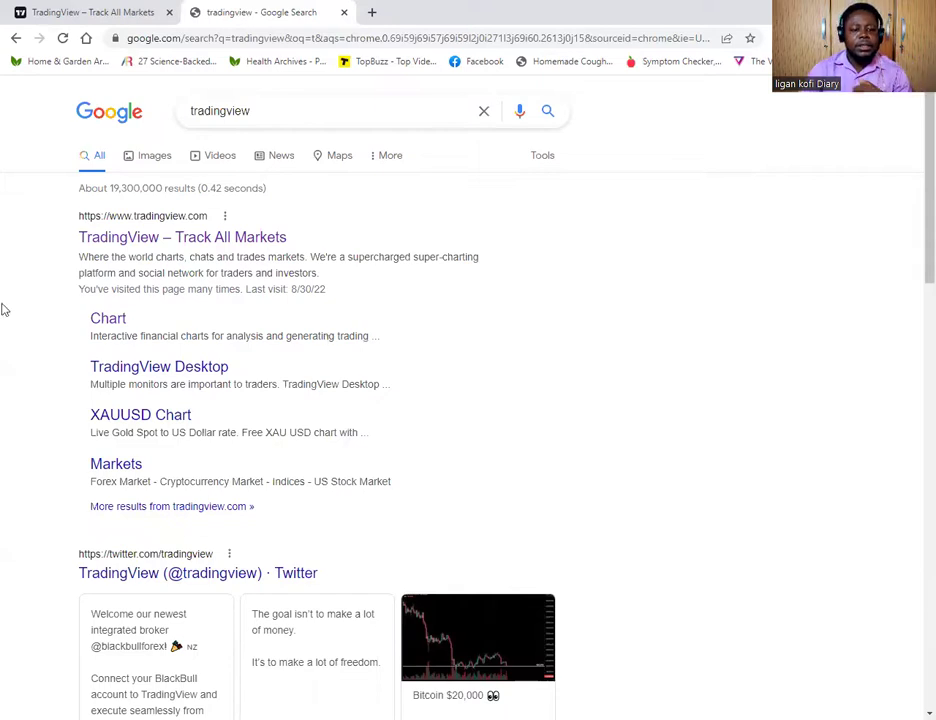
left_click(177, 246)
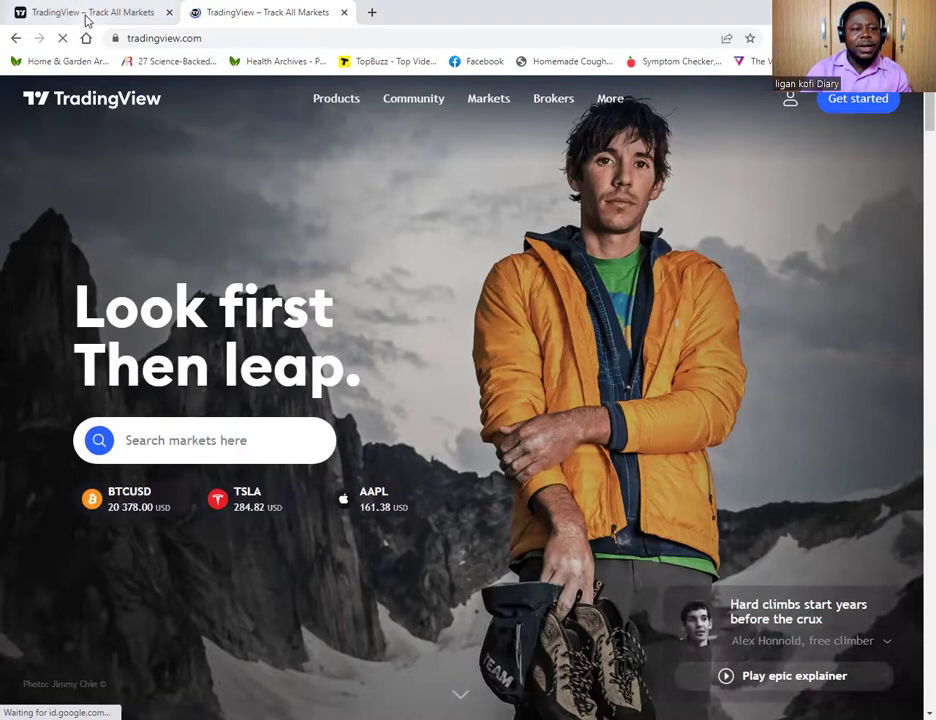
Open the Chart+ product from the original TradingView tab and dismiss the Google sign-in prompt and the 30-day trial offer.
left_click(143, 18)
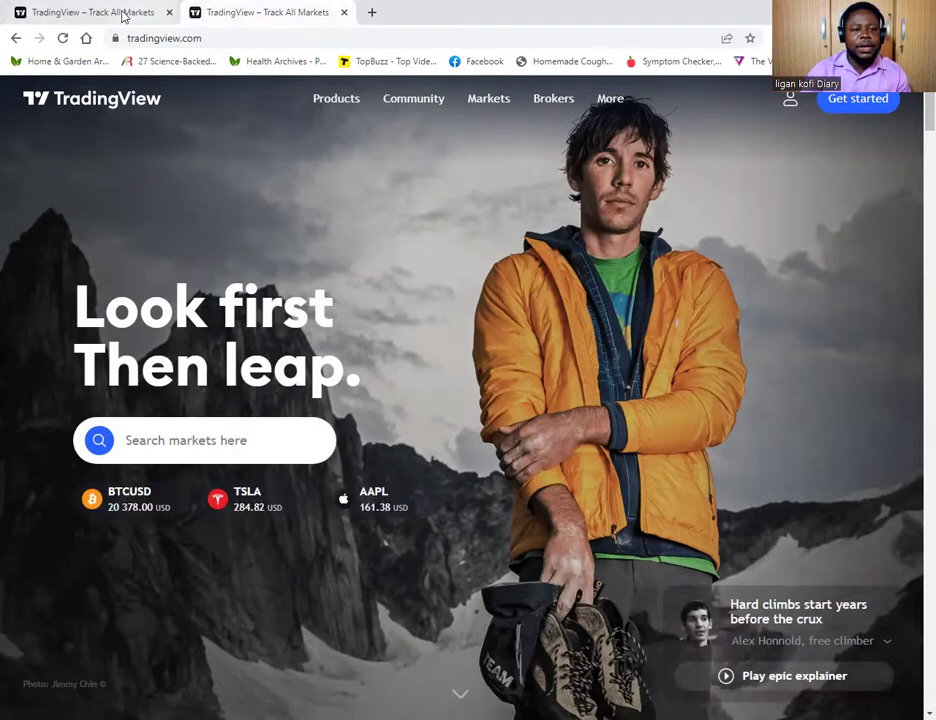
left_click(265, 12)
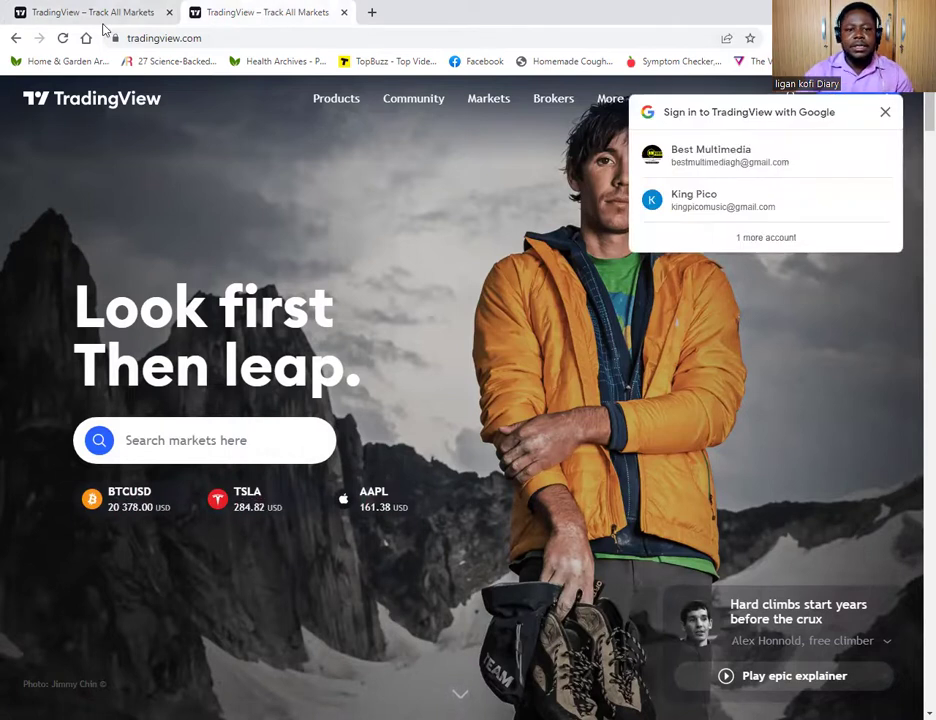
left_click(78, 12)
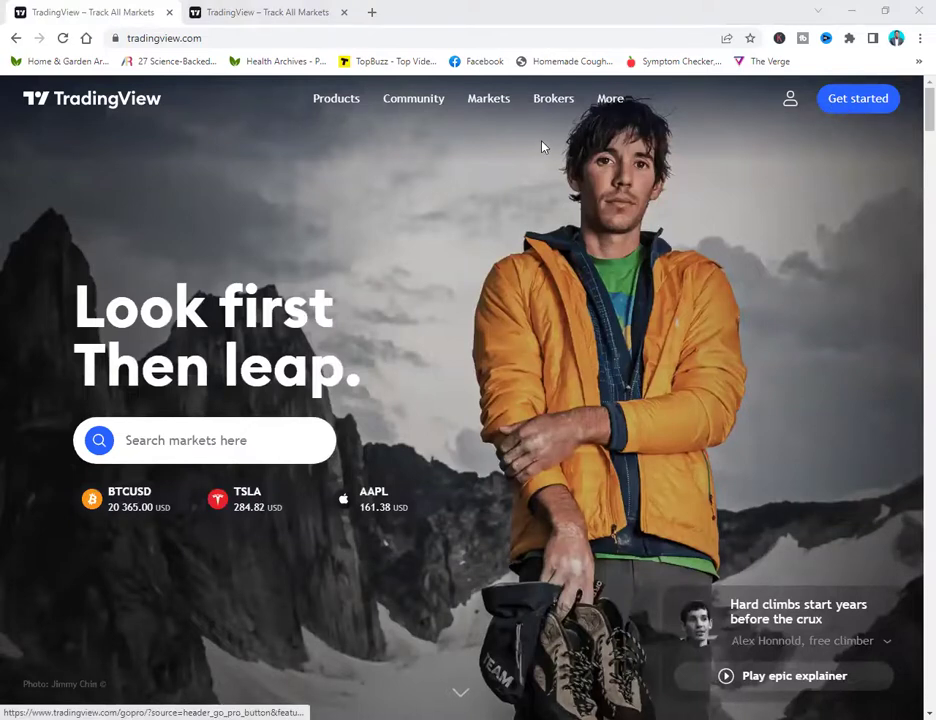
mouse_move(334, 98)
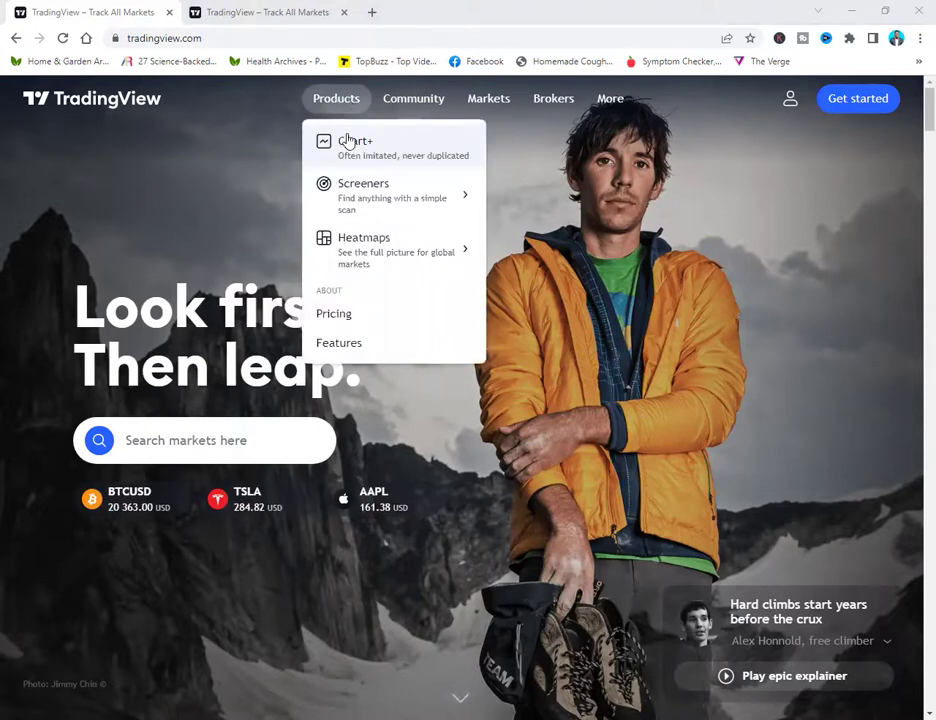
left_click(348, 141)
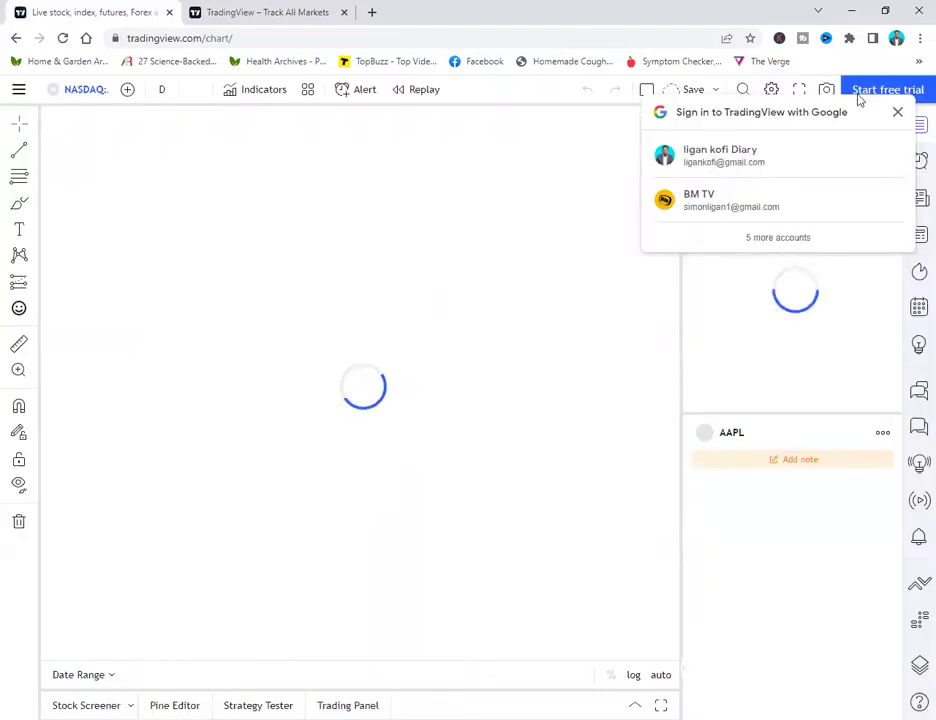
left_click(898, 112)
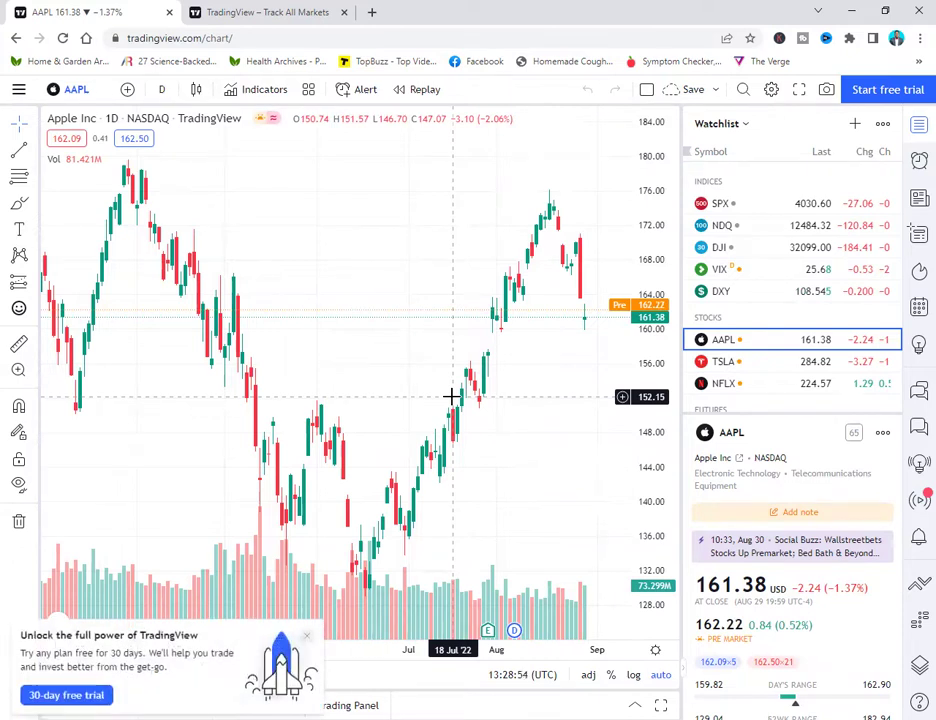
left_click(308, 639)
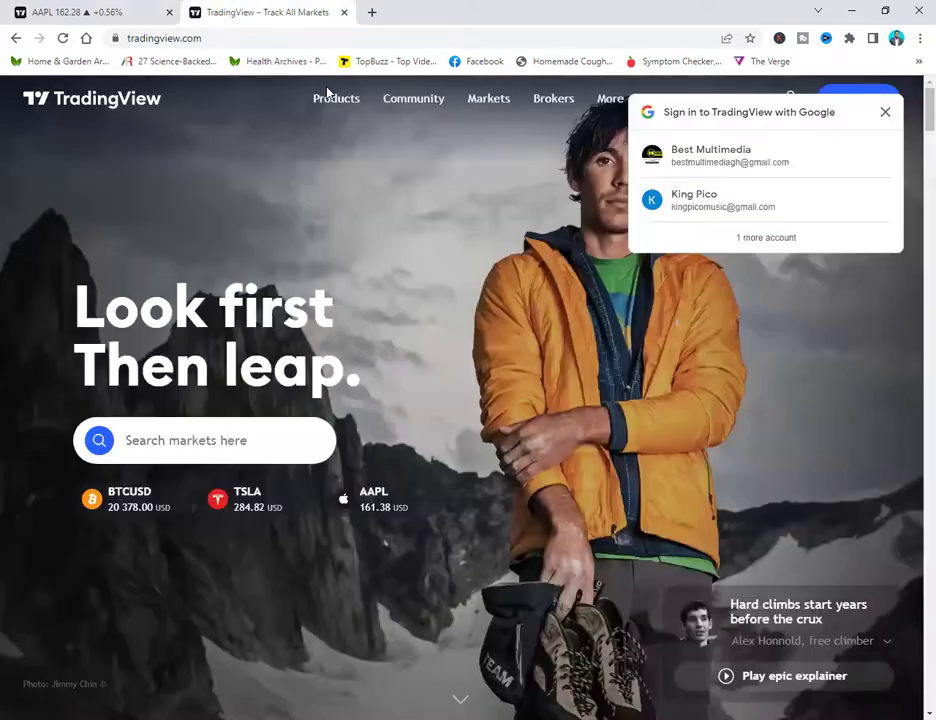
In the second TradingView tab, dismiss the Google sign-in prompt and open the get-started page with the subscription plans.
key("ctrl+Tab")
left_click(885, 112)
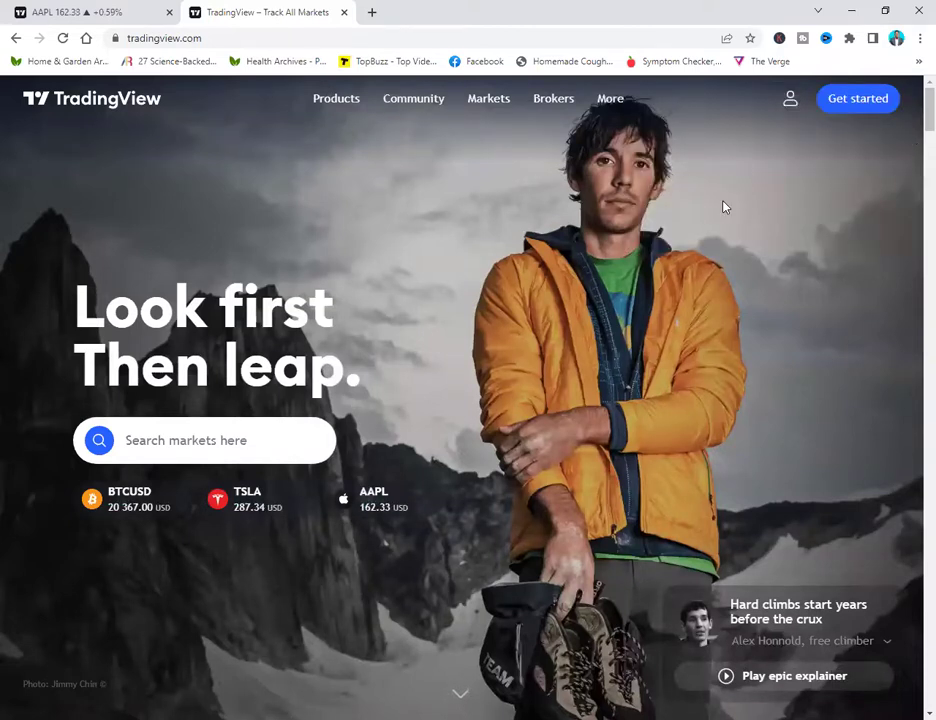
left_click(869, 106)
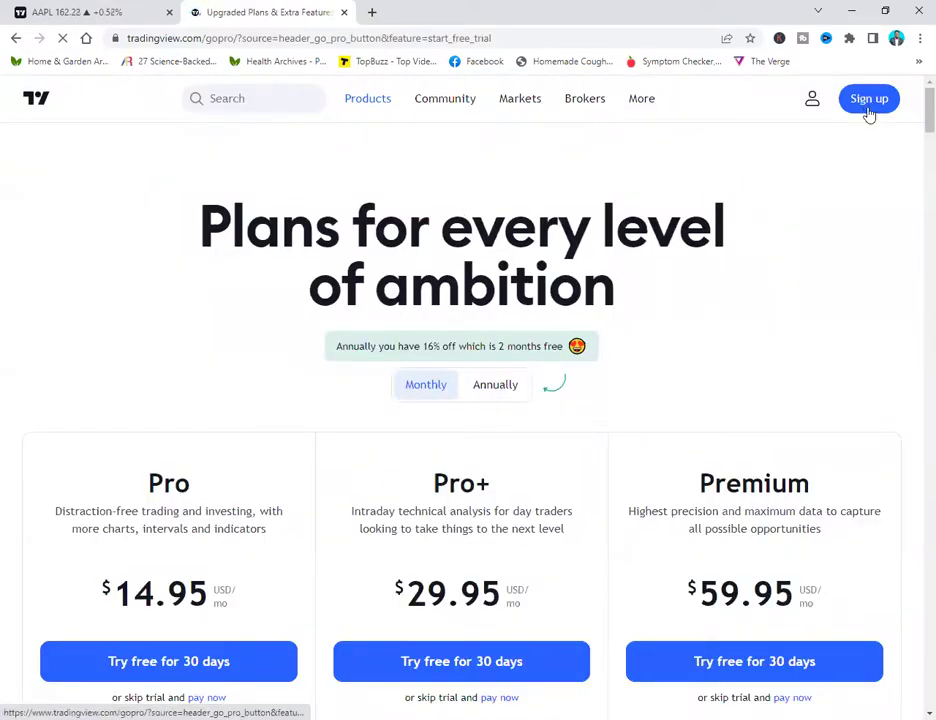
Review the key benefits of the Pro, Pro+ and Premium plans, temporarily ticking off the discussed features with the annotation pen.
scroll(913, 130, "down", 2)
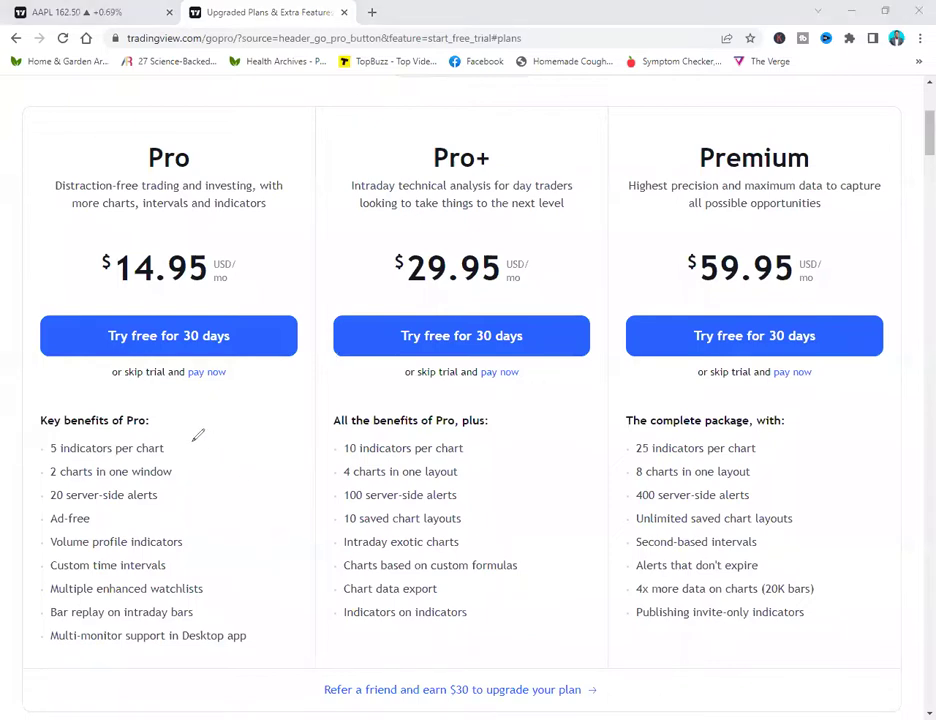
left_click_drag(186, 444, 214, 430)
left_click_drag(193, 473, 221, 460)
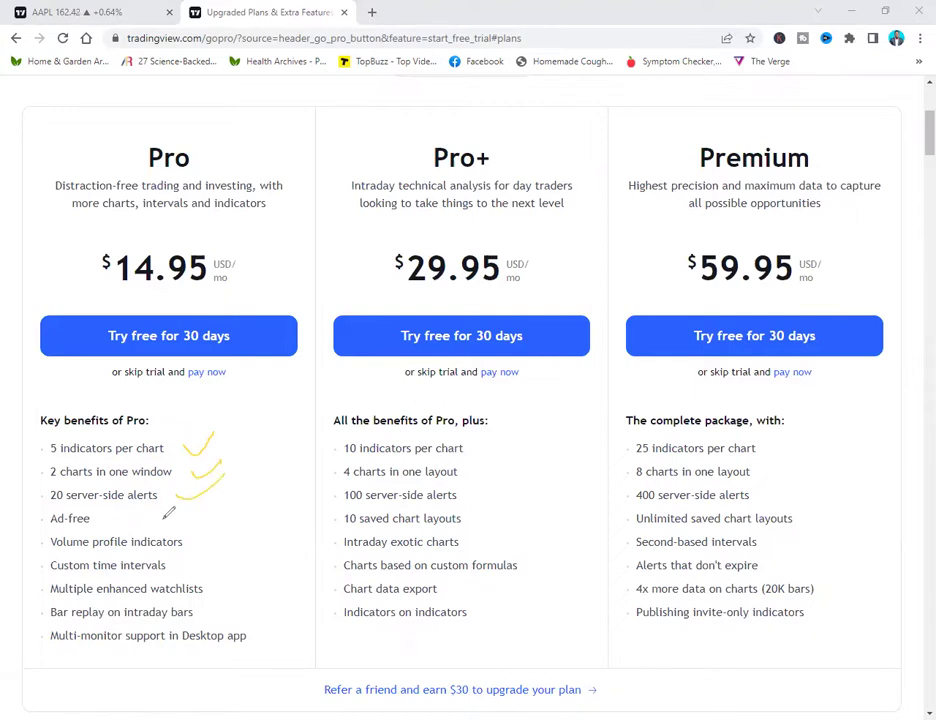
left_click_drag(160, 519, 228, 494)
left_click_drag(193, 543, 231, 518)
left_click_drag(186, 565, 226, 538)
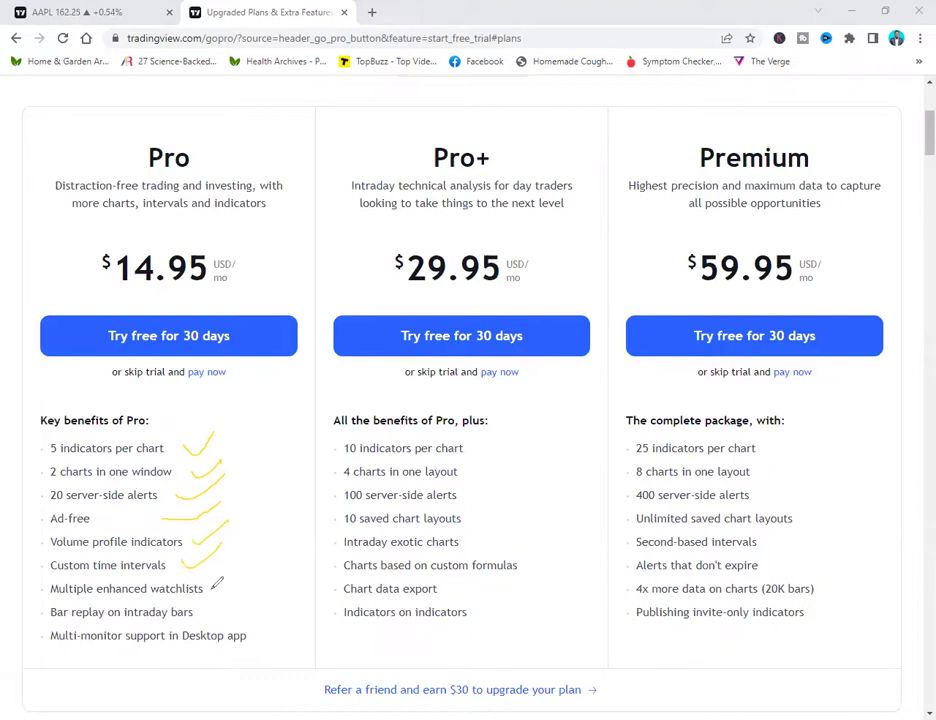
left_click_drag(214, 592, 244, 563)
left_click_drag(200, 612, 242, 592)
left_click_drag(526, 171, 525, 156)
left_click_drag(482, 449, 531, 417)
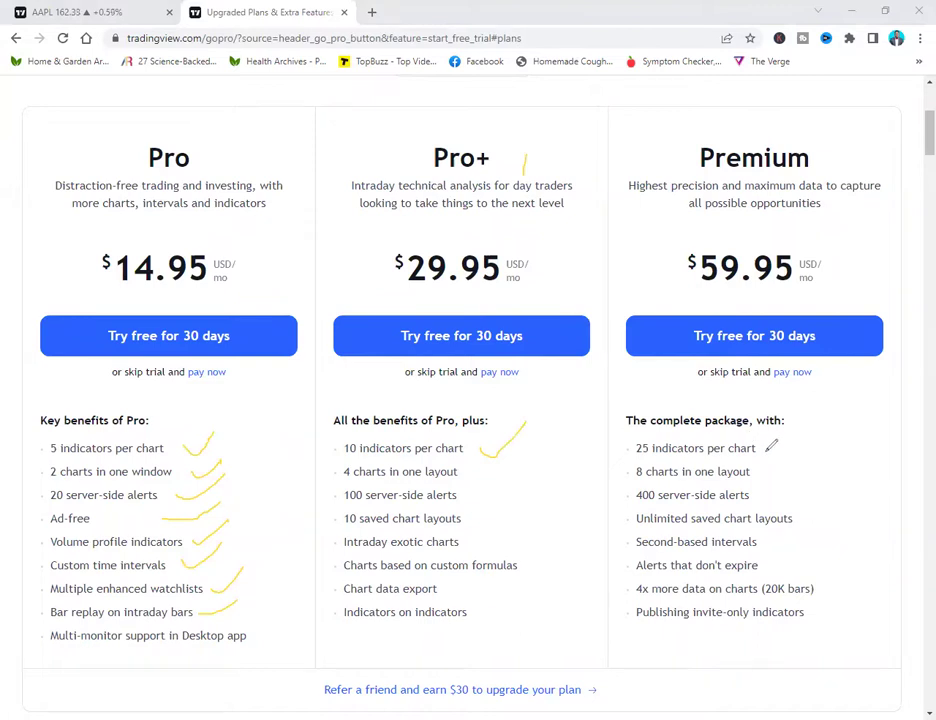
left_click_drag(766, 451, 830, 414)
key("e")
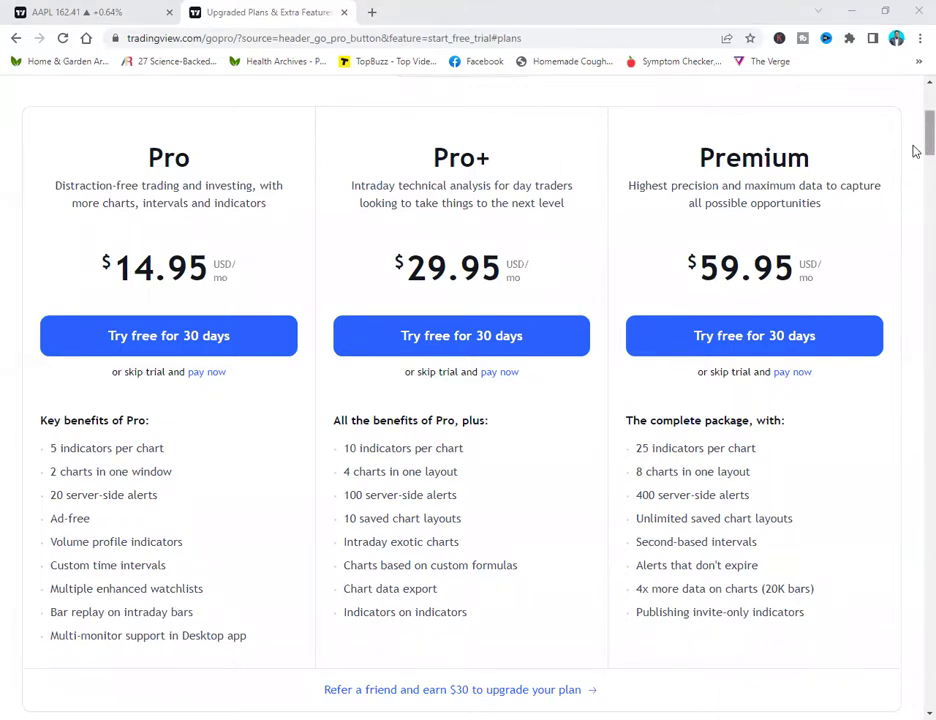
Sign up for TradingView with Google, choosing the first account in the account list.
scroll(913, 151, "up", 3)
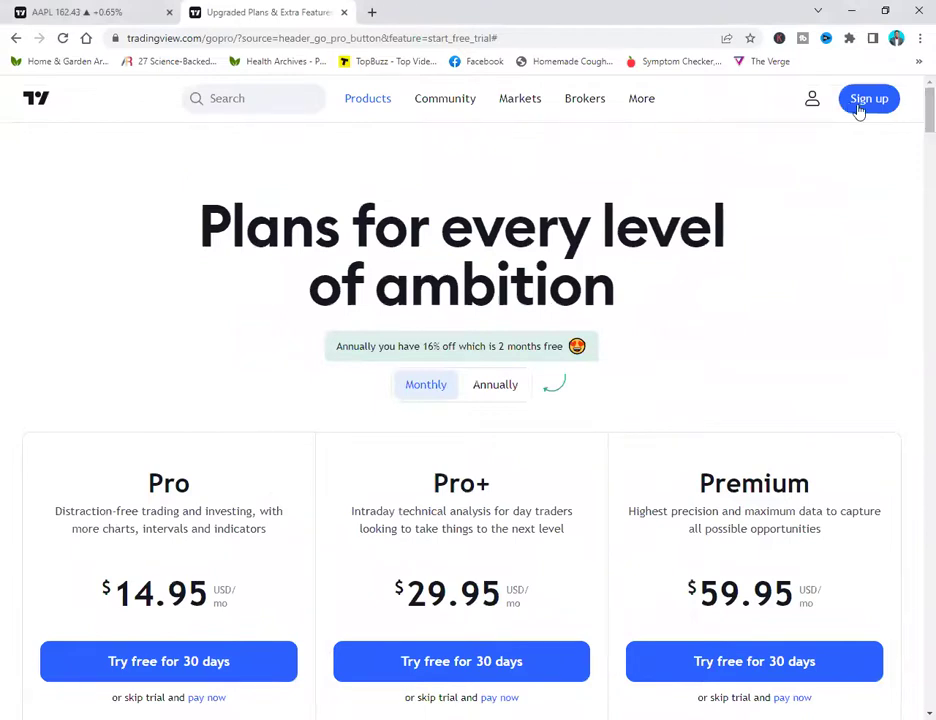
left_click(866, 106)
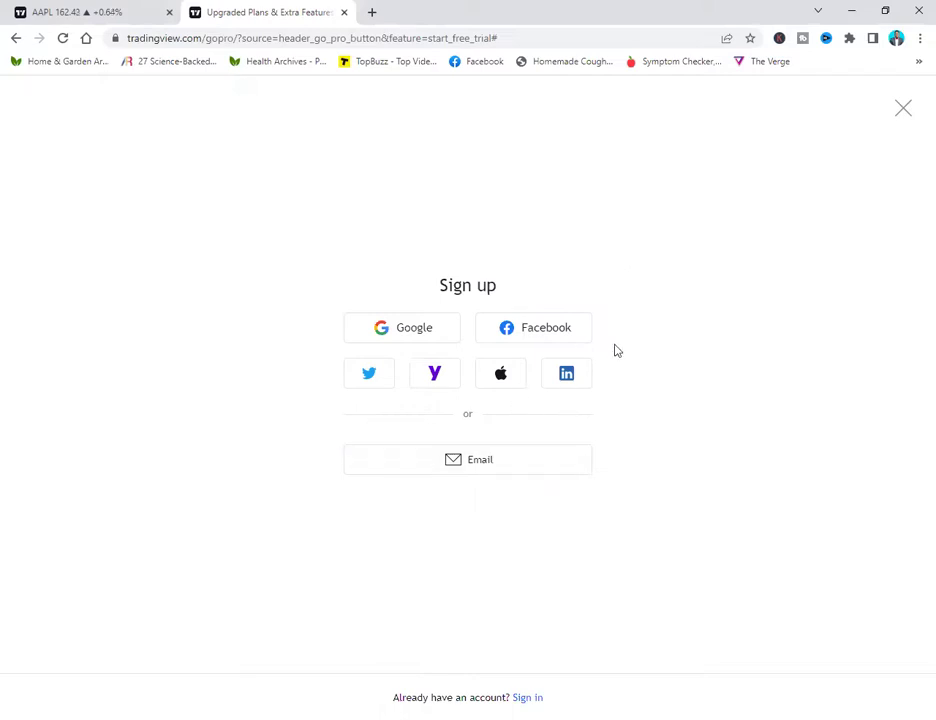
left_click(408, 334)
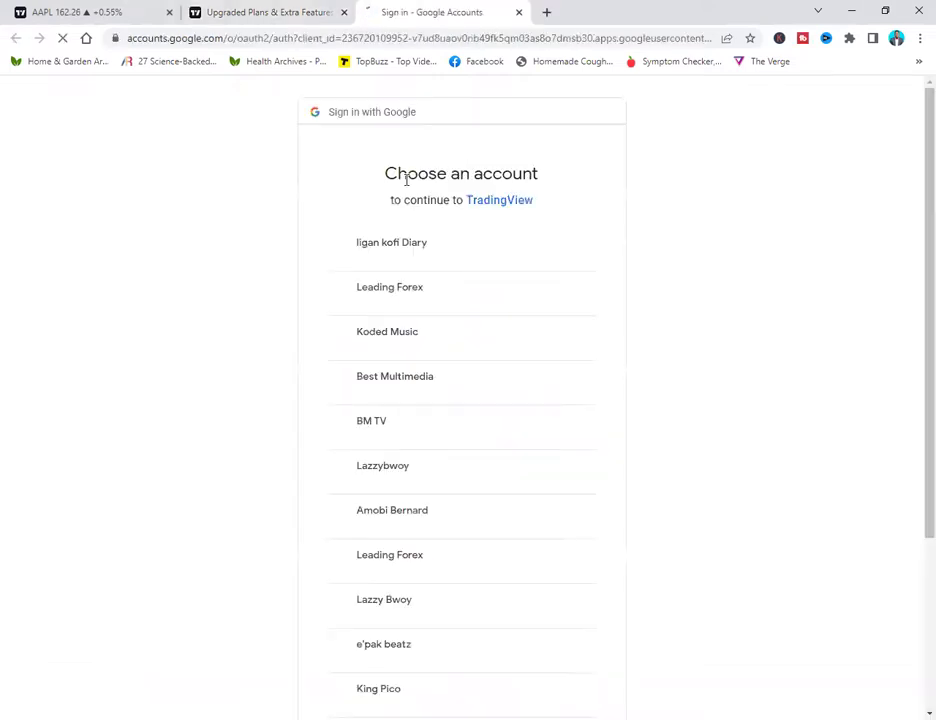
left_click(396, 250)
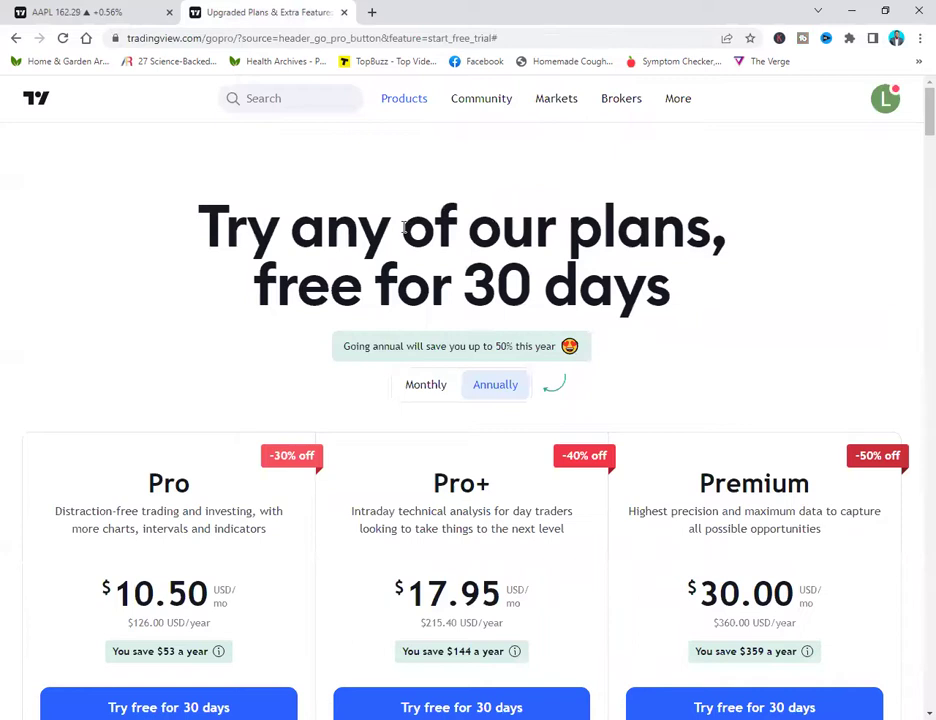
Clear the annotation around the profile avatar, then look through the account menu's options and close it.
mouse_move(556, 100)
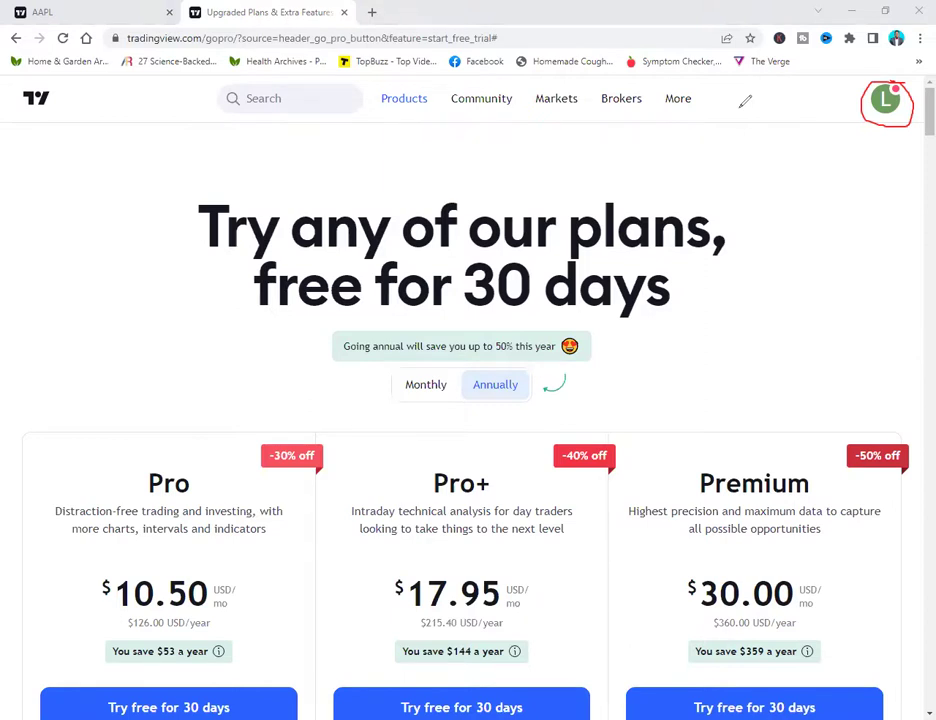
key("Escape")
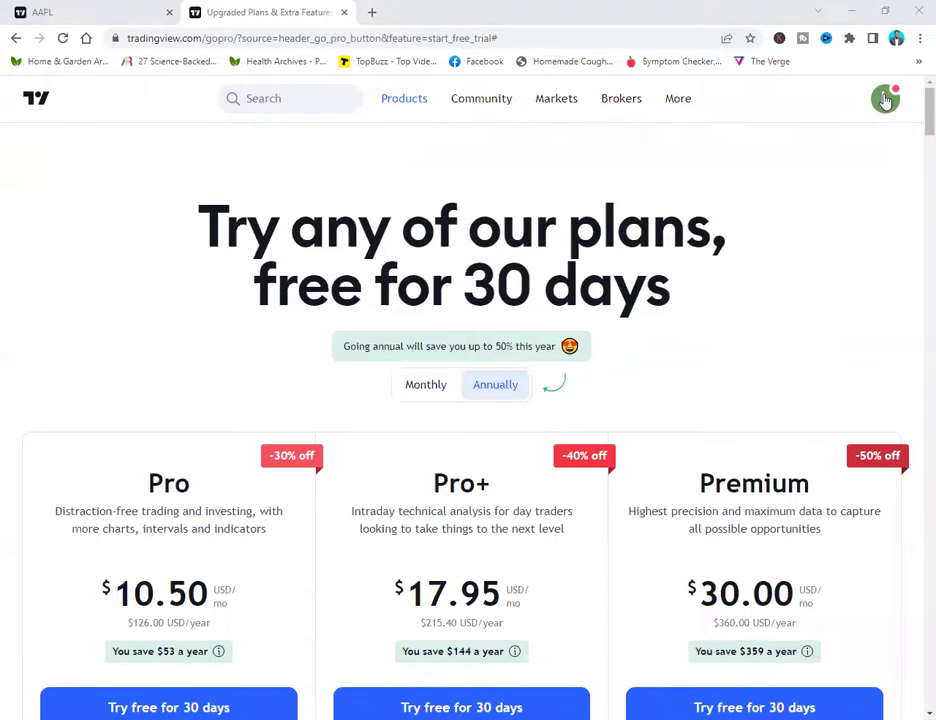
left_click(885, 100)
left_click(735, 418)
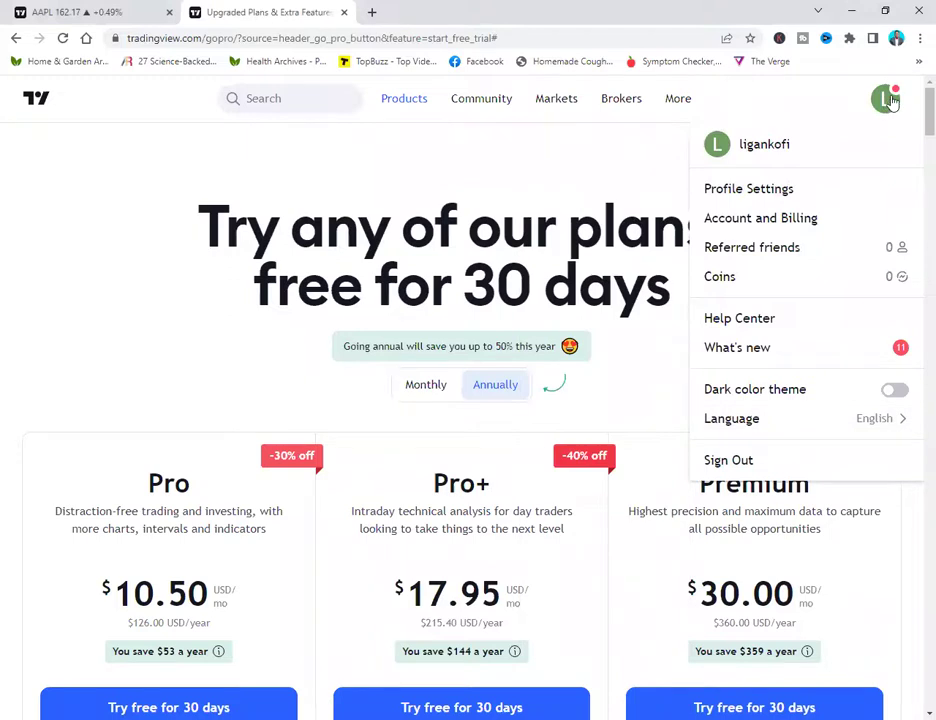
left_click(893, 101)
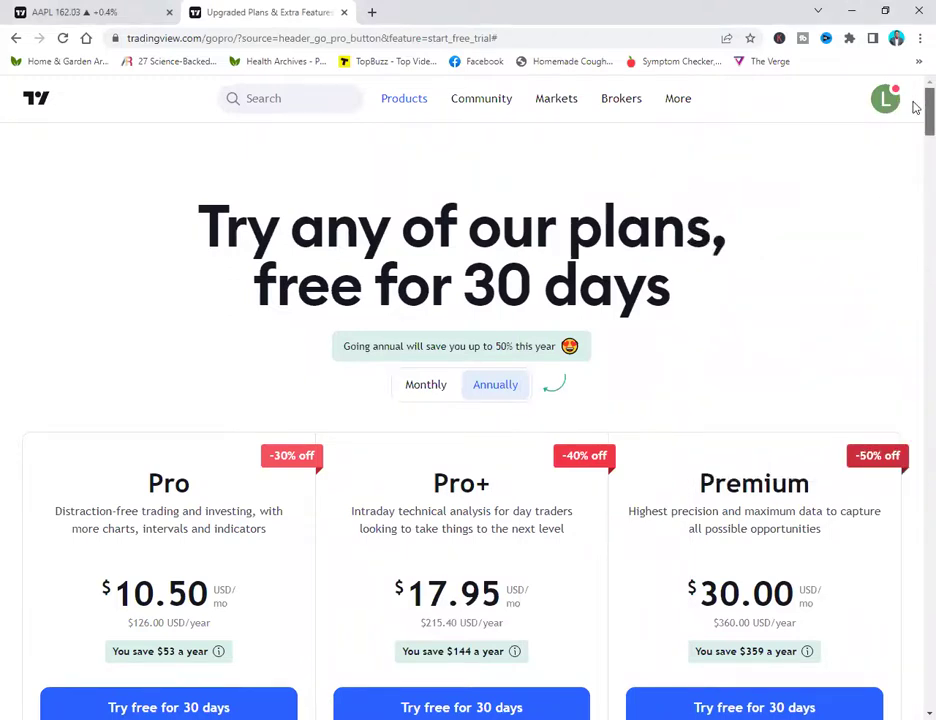
Compare the monthly and annual prices of the Pro, Pro+ and Premium plans, ending on annual billing.
scroll(915, 110, "down", 2)
scroll(915, 117, "down", 1)
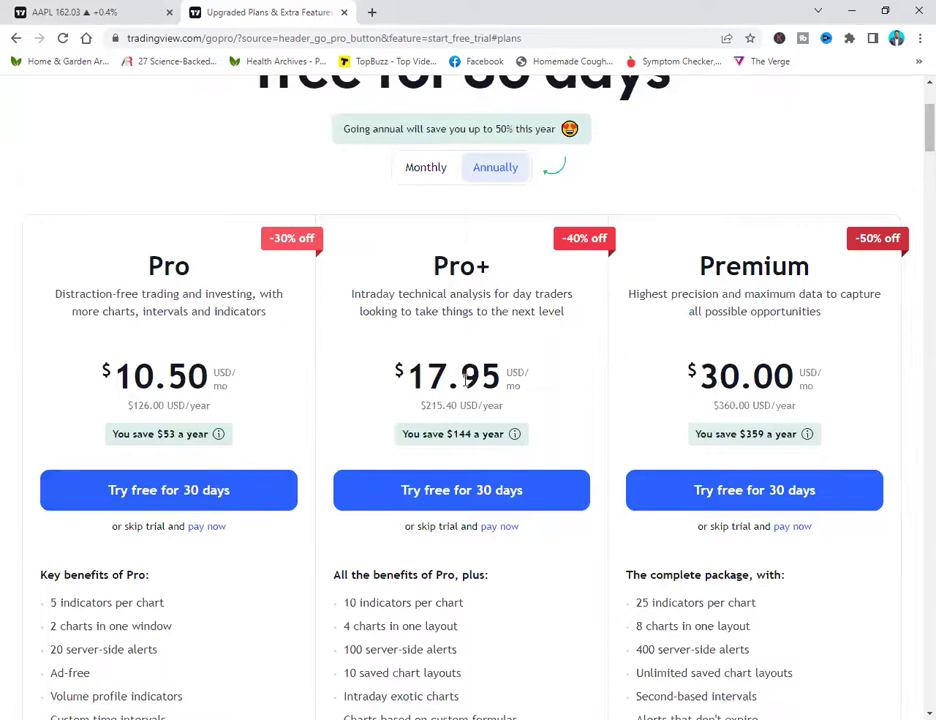
left_click(433, 170)
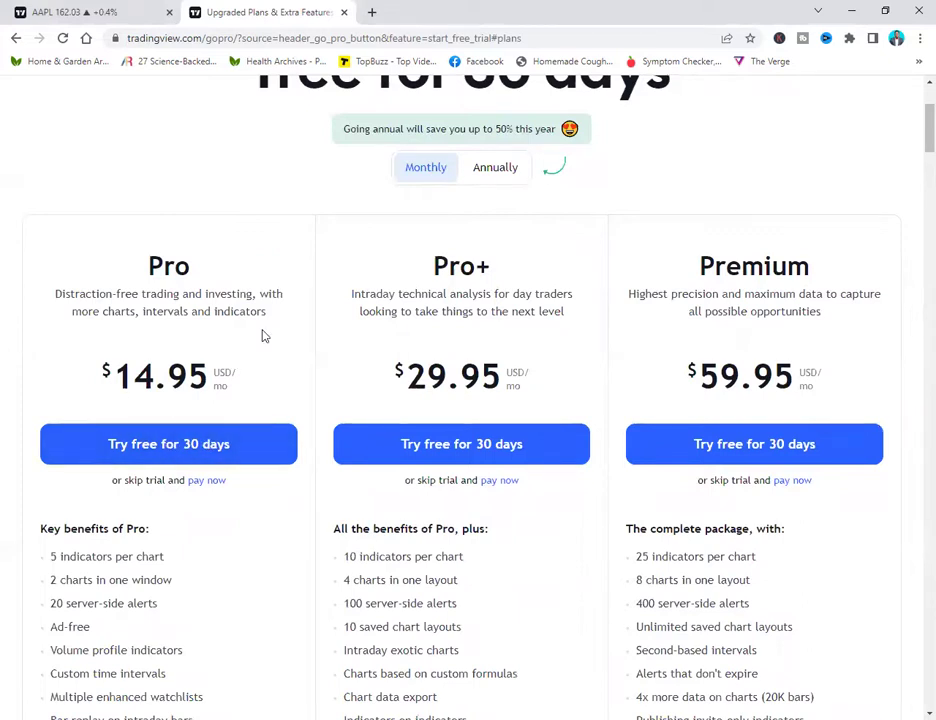
left_click(505, 174)
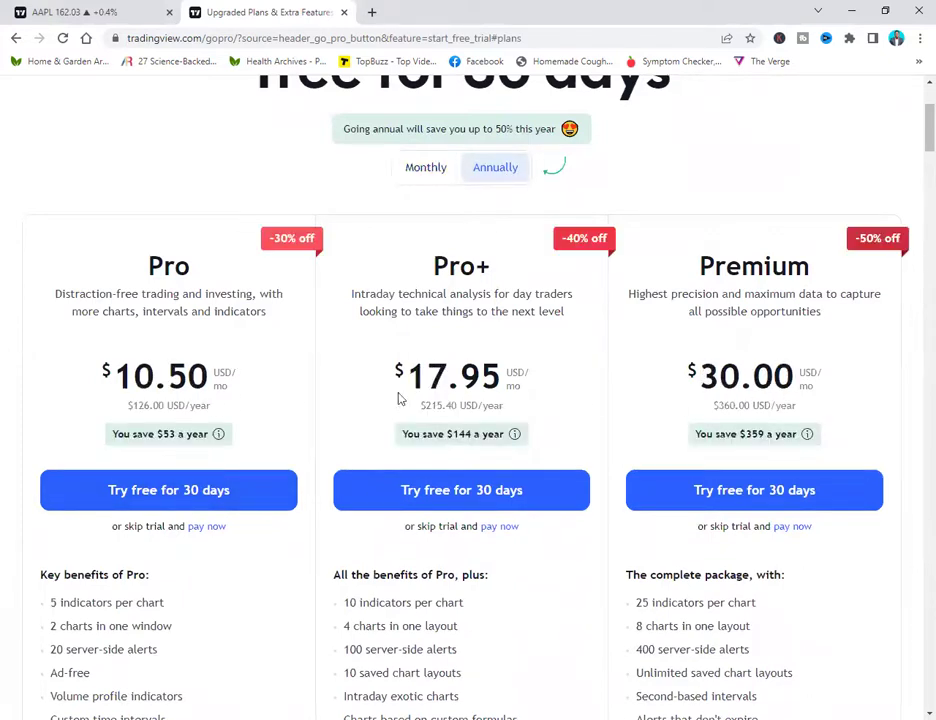
left_click(441, 182)
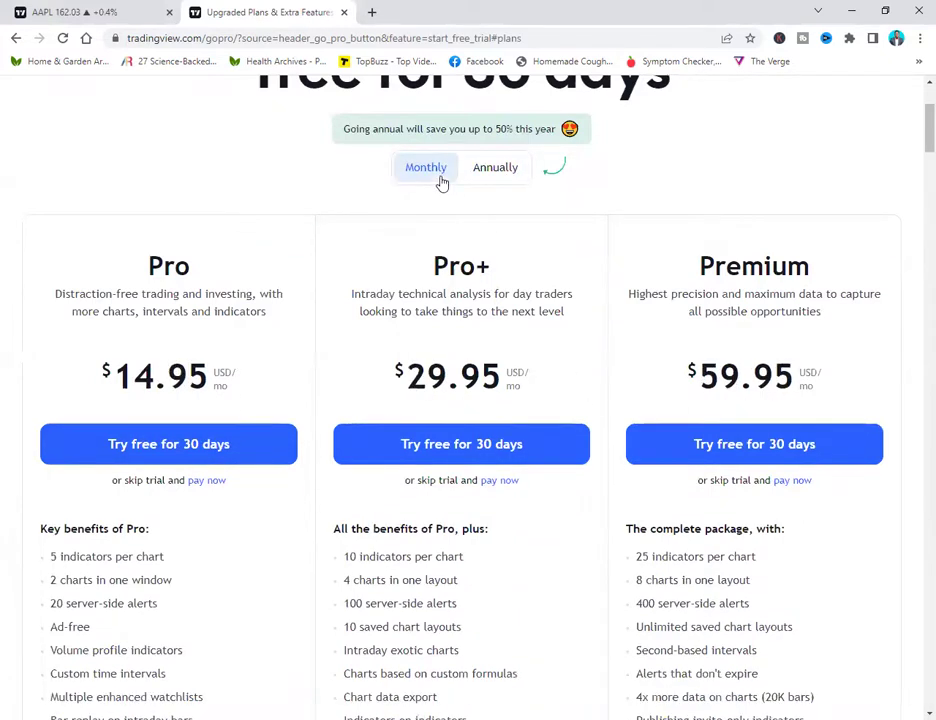
left_click(497, 168)
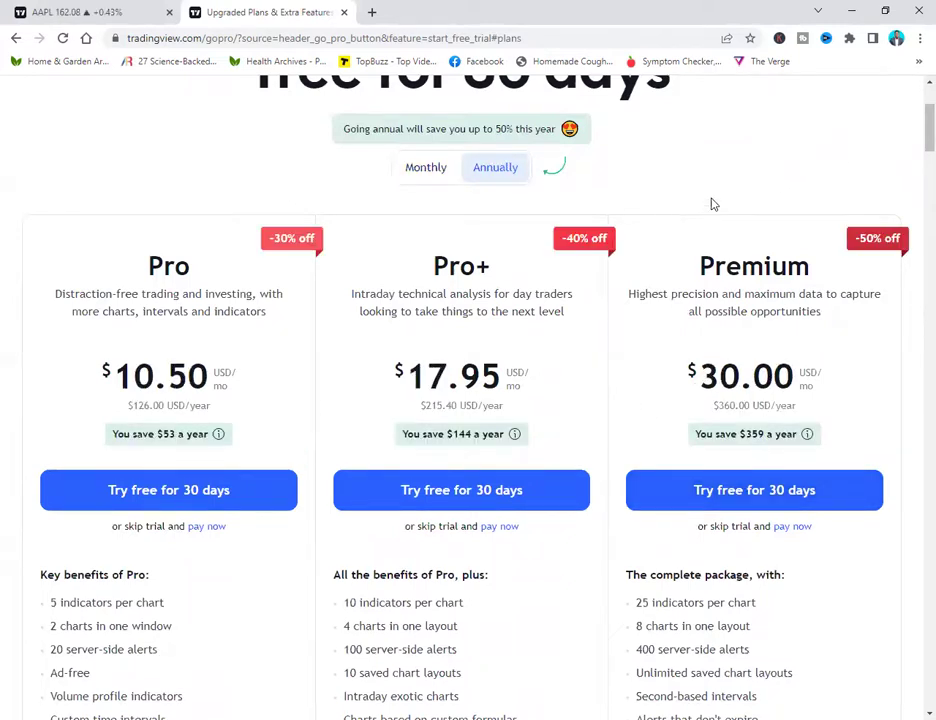
Leave the pricing page and return to the AAPL chart in the other browser tab.
scroll(916, 140, "up", 2)
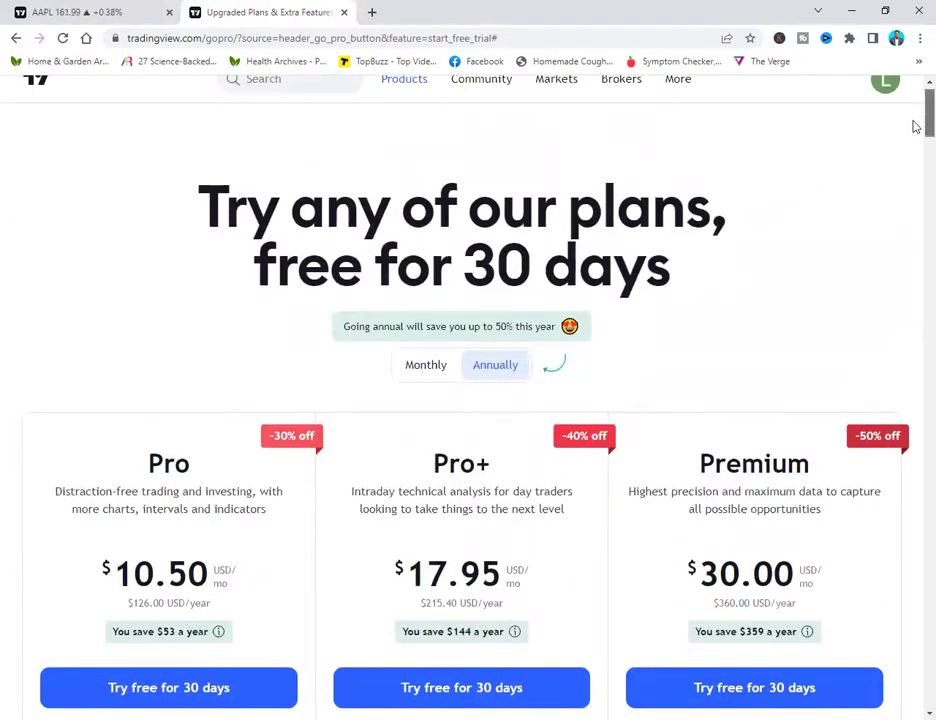
scroll(913, 126, "up", 1)
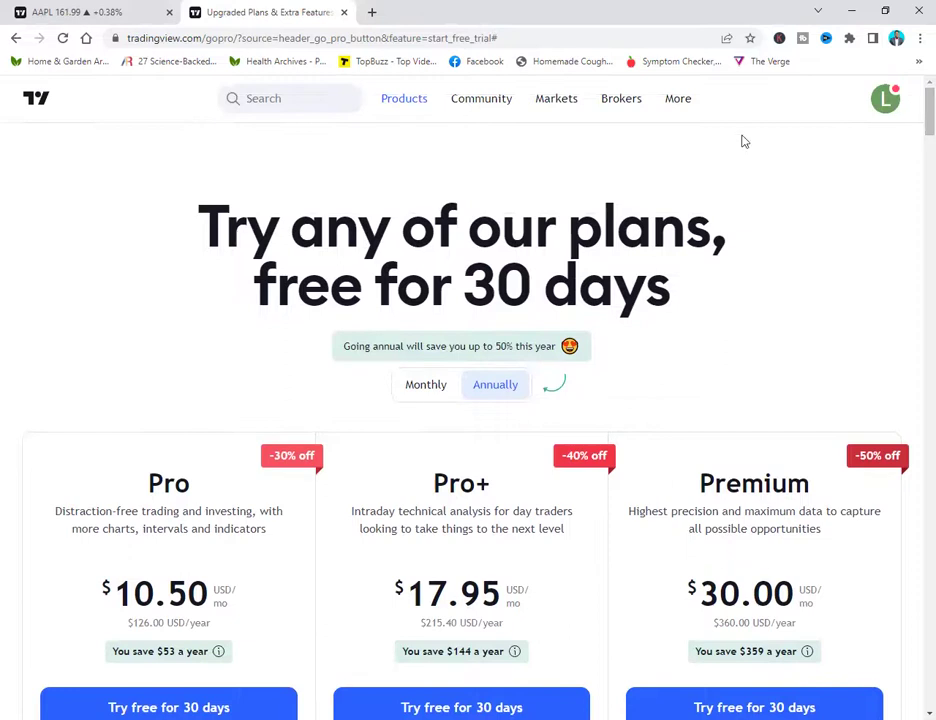
left_click(68, 18)
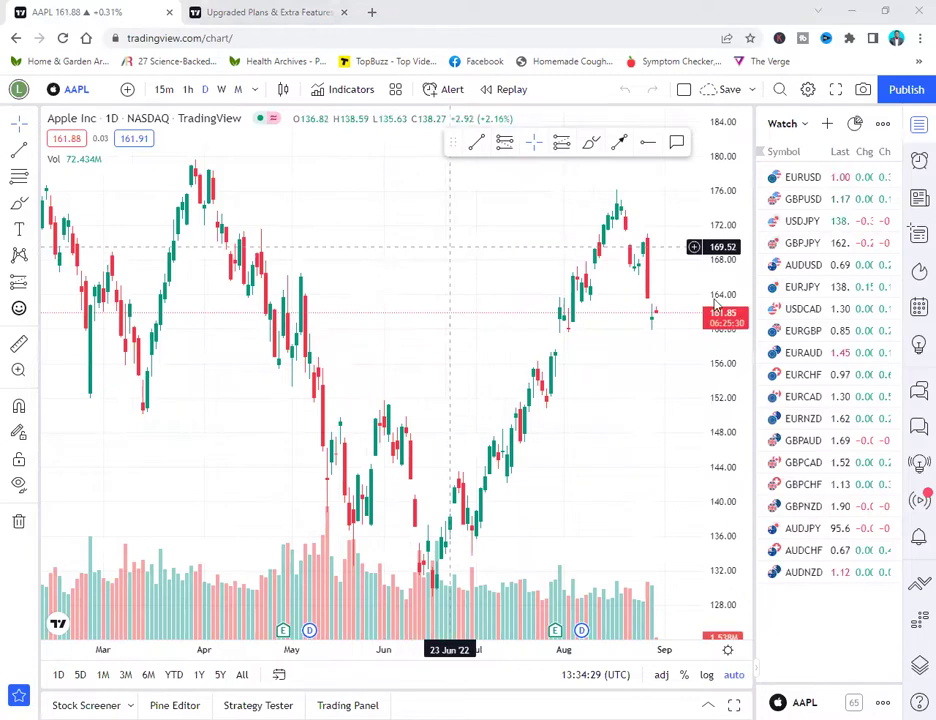
Open the chart from the Products options on the plans page tab and dismiss the 30-day free trial offer over the USDJPY chart.
left_click(456, 89)
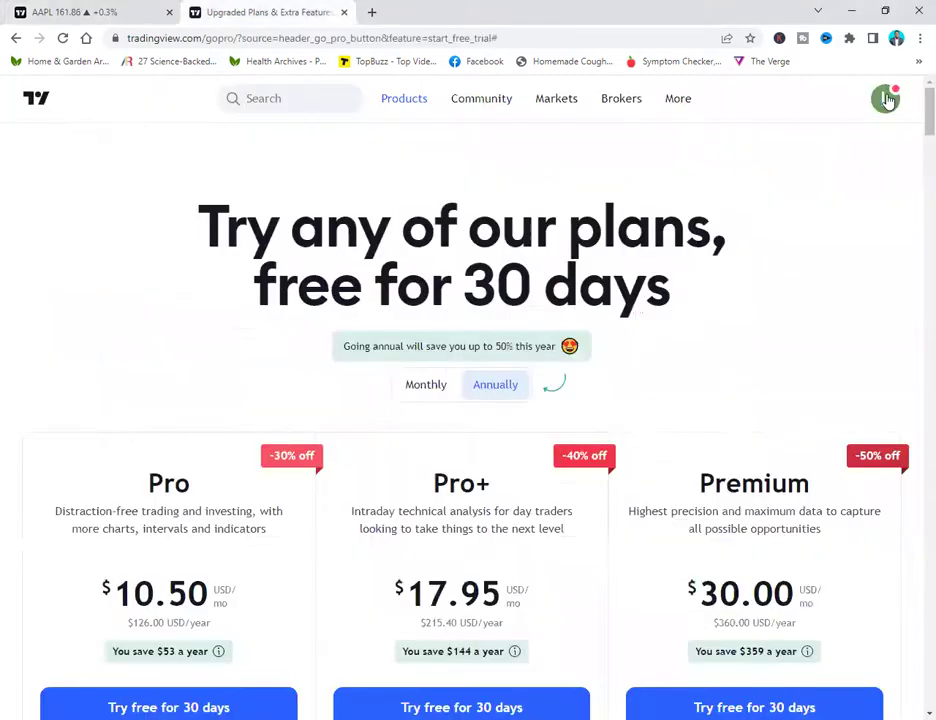
left_click(102, 14)
key("ctrl+Tab")
mouse_move(407, 105)
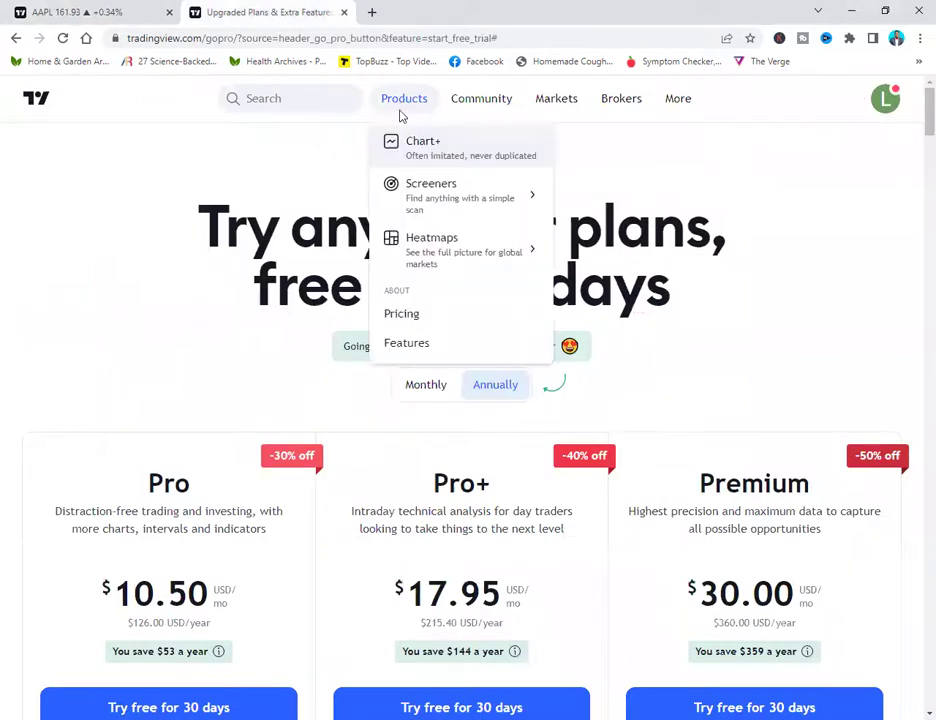
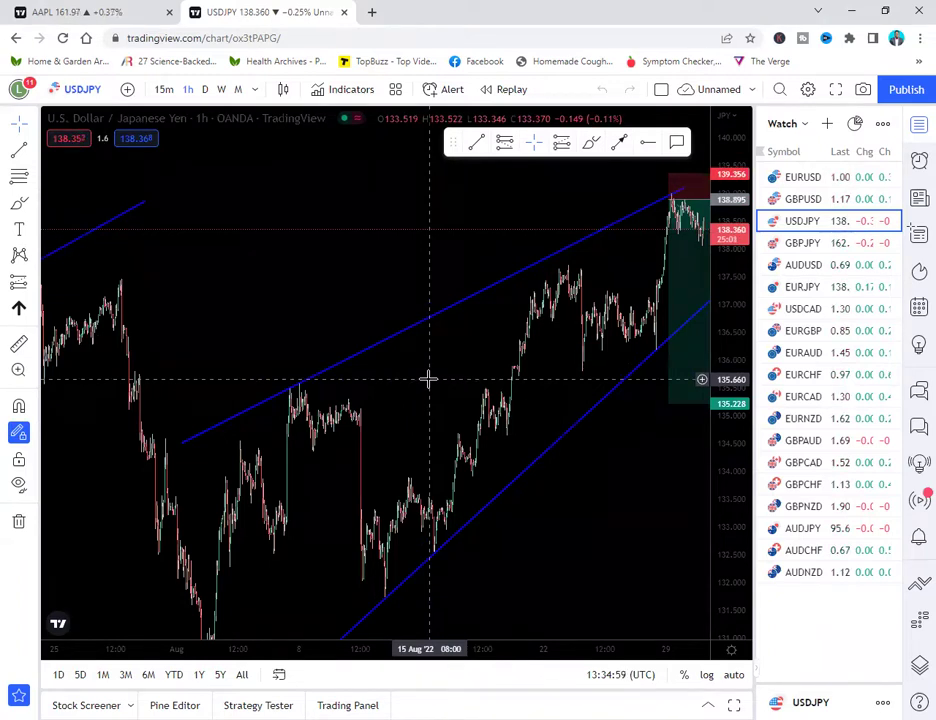
left_click_drag(596, 203, 449, 238)
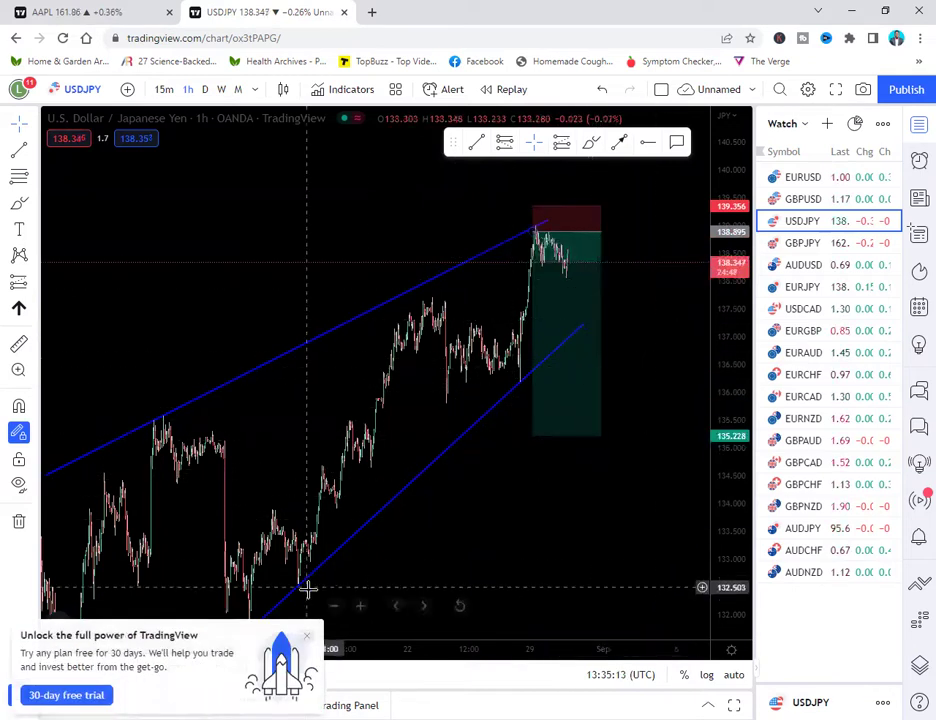
left_click(307, 636)
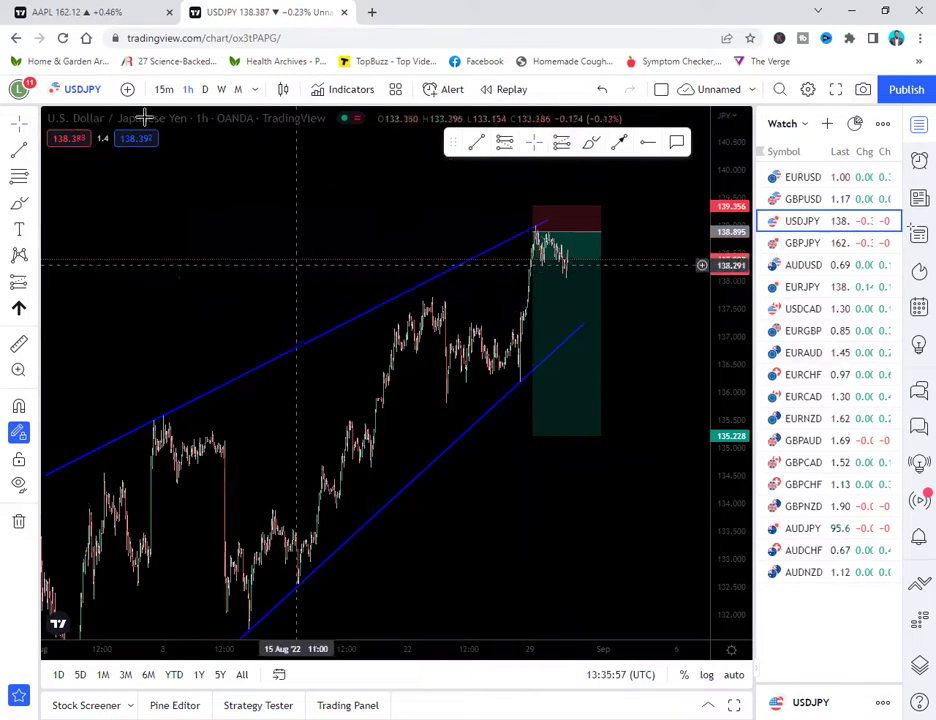
Switch back to the AAPL chart and remove its Volume indicator.
left_click(65, 11)
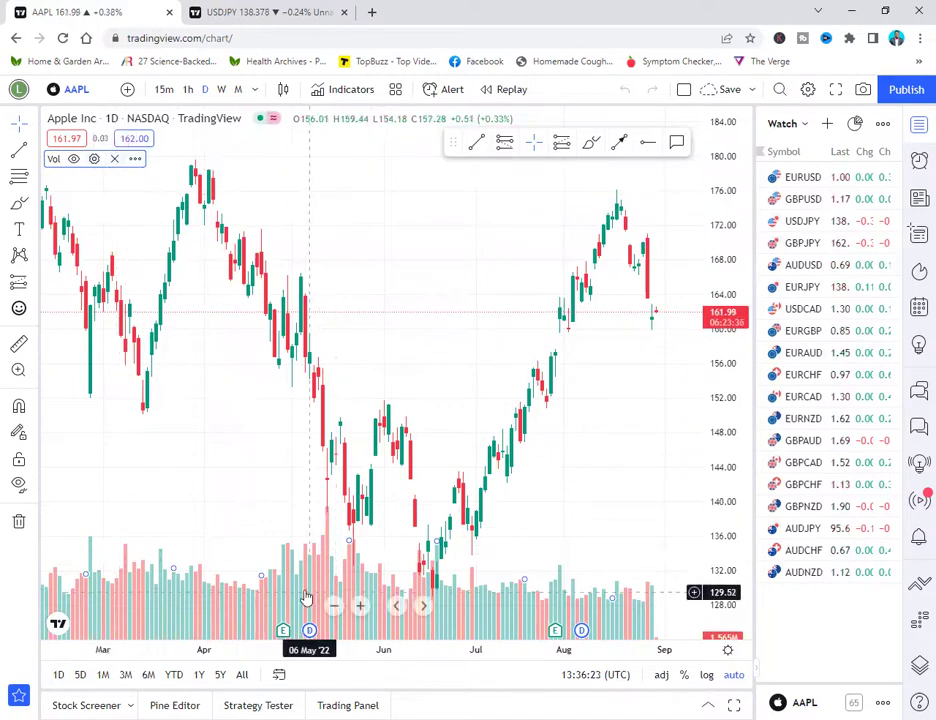
left_click(113, 159)
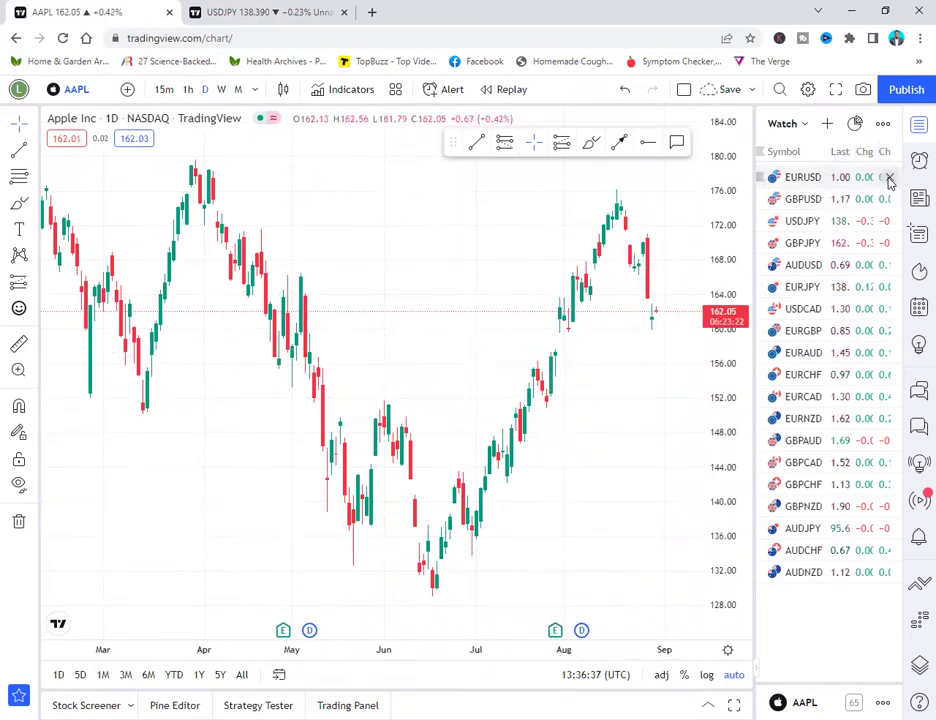
Remove every symbol from the watchlist, from EURUSD through AUDNZD, and hide the watchlist.
left_click(889, 177)
double_click(889, 177)
triple_click(889, 177)
triple_click(889, 177)
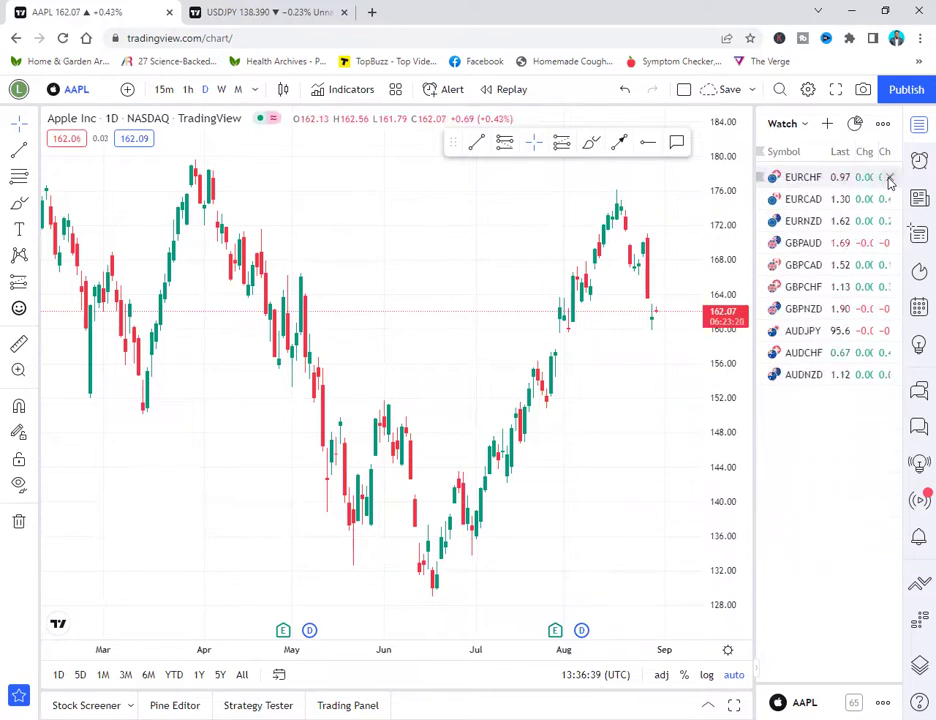
triple_click(889, 177)
triple_click(889, 177)
triple_click(889, 177)
left_click(889, 177)
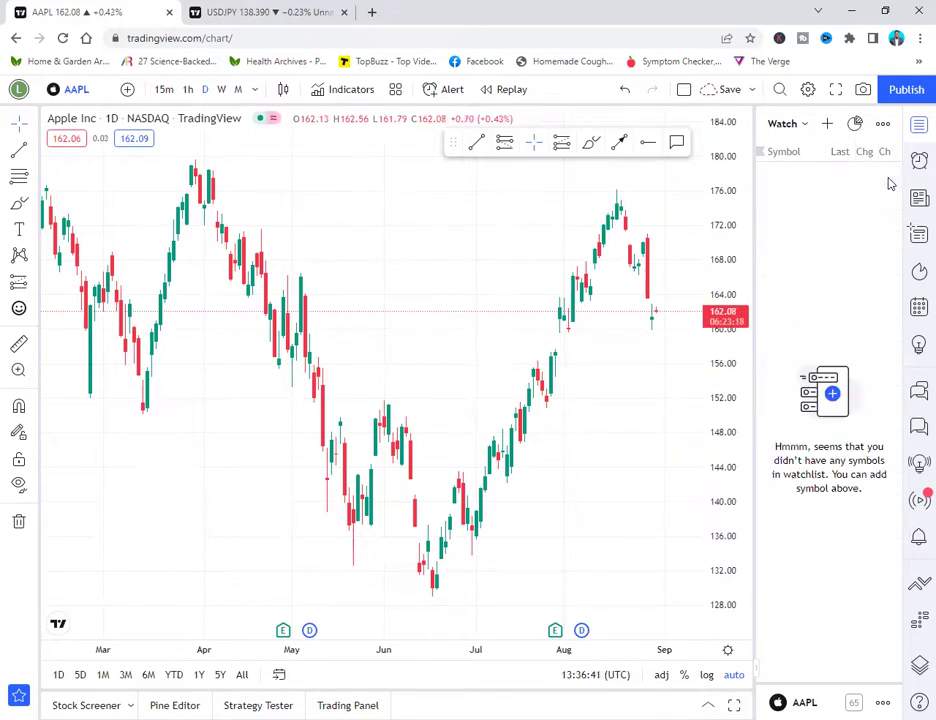
left_click(913, 132)
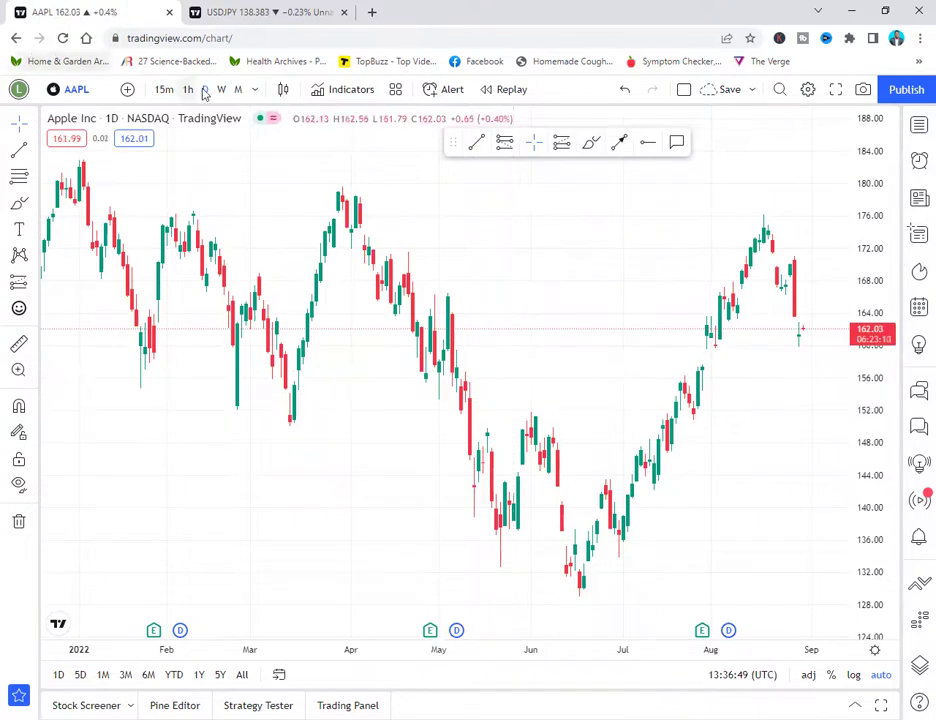
Remove the 15 minutes, 1 hour, 1 day, 1 week and 1 month intervals from the favorite time intervals.
left_click(255, 90)
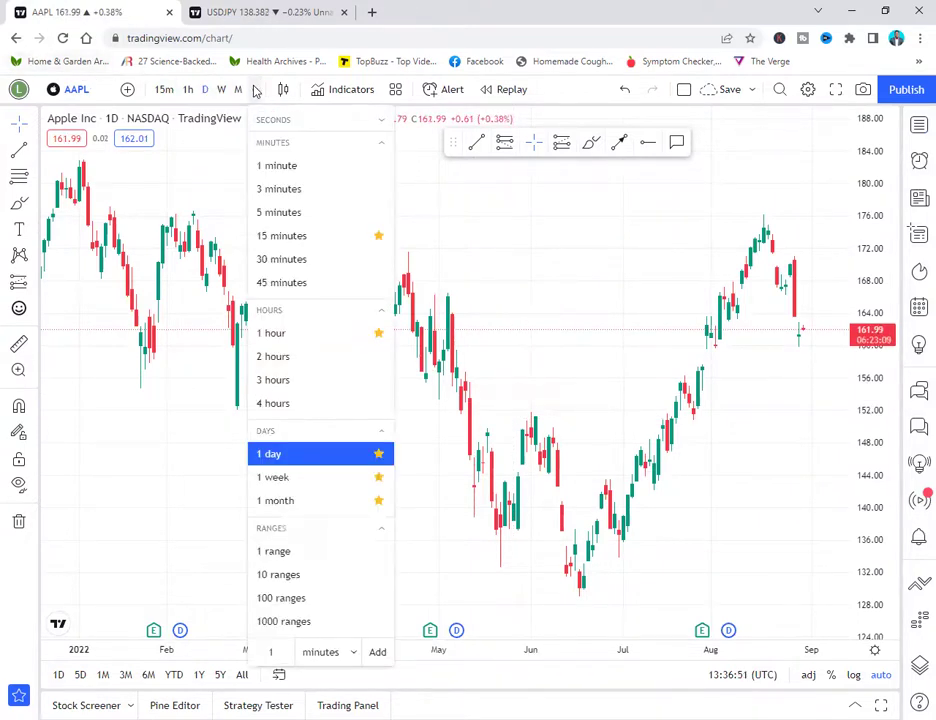
left_click(379, 337)
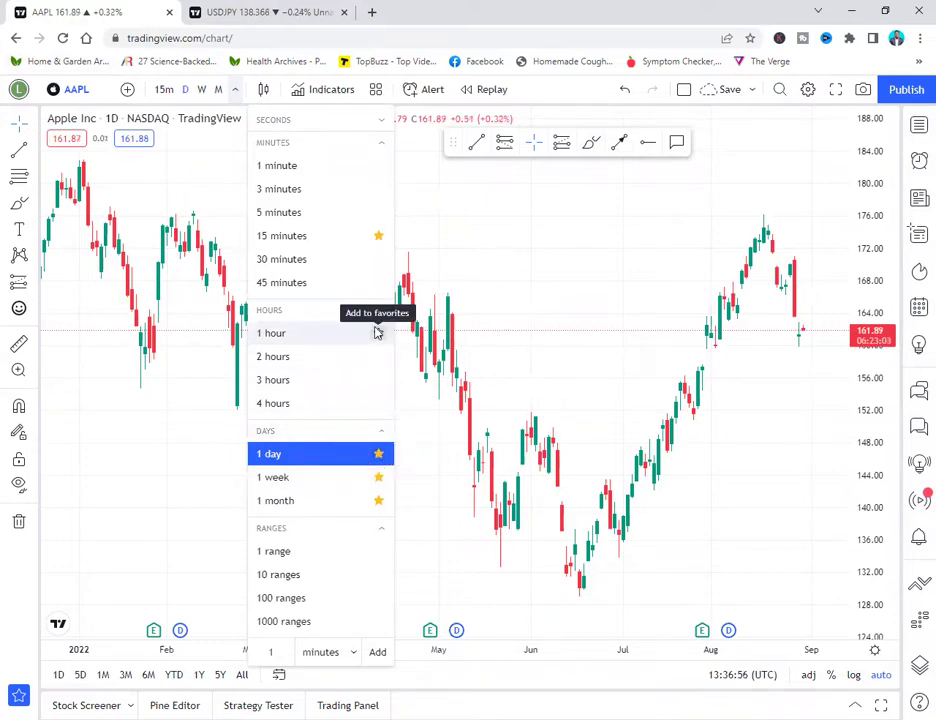
left_click(380, 238)
left_click(379, 477)
left_click(379, 500)
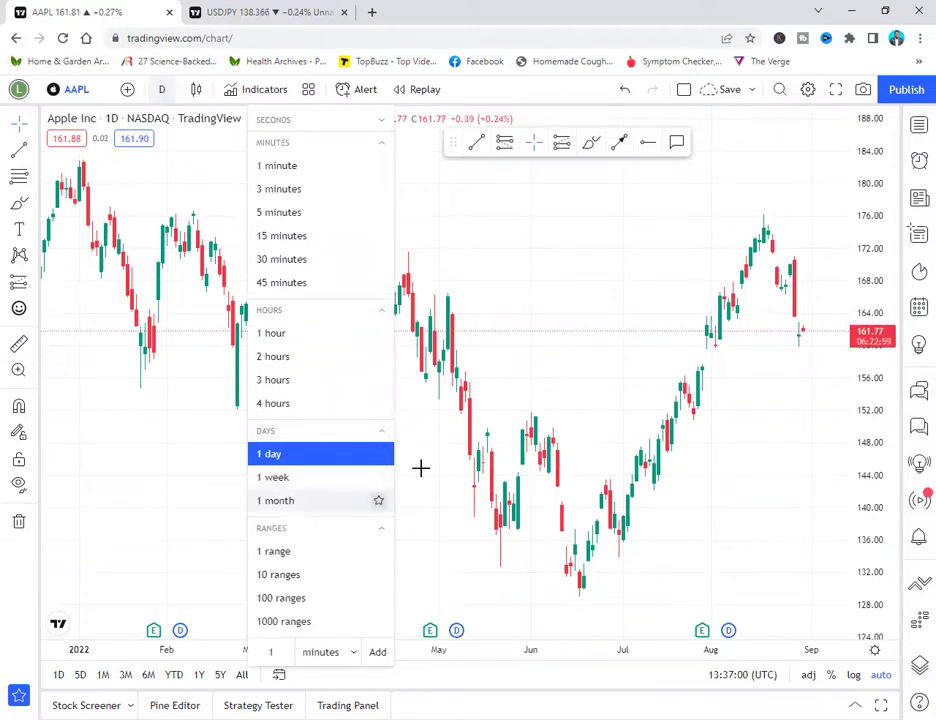
left_click(516, 335)
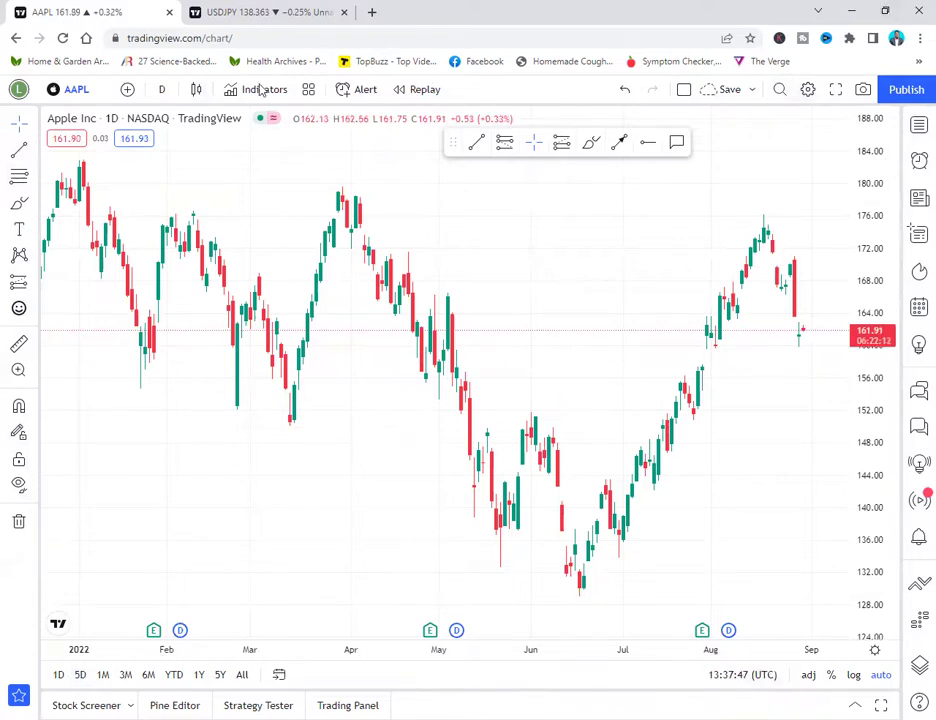
Try the Gradient background in the chart's appearance settings, then set it back to Solid and accept the settings.
left_click(808, 90)
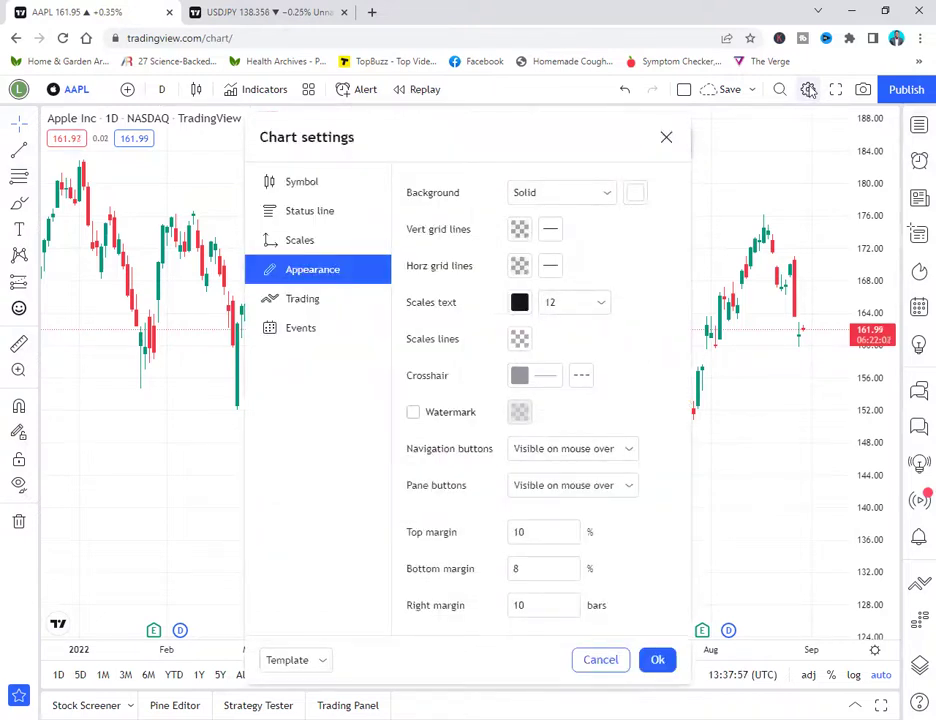
left_click(607, 194)
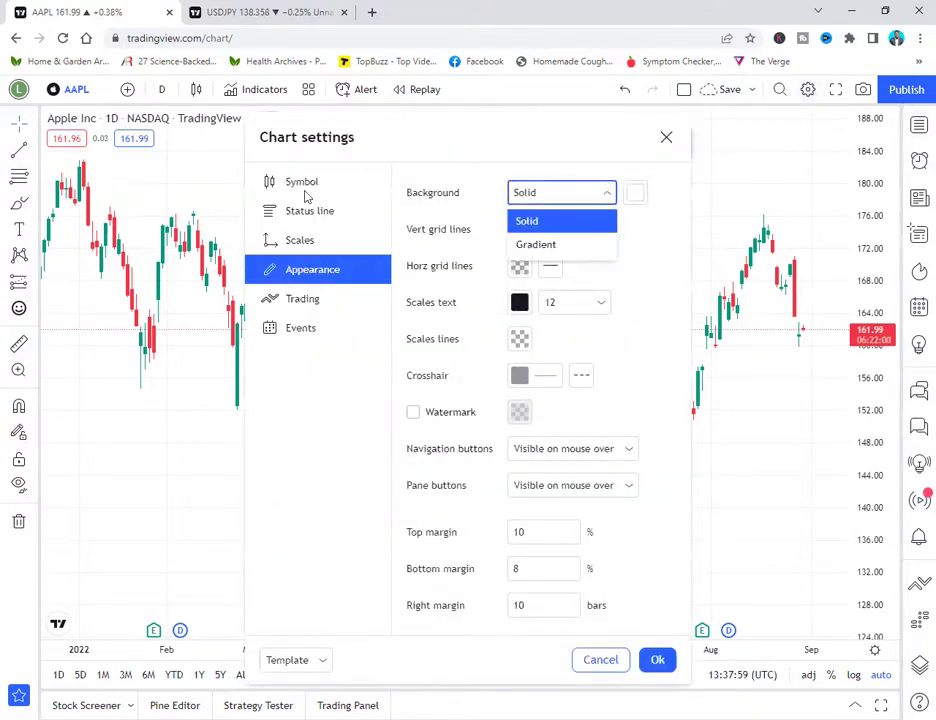
left_click(309, 272)
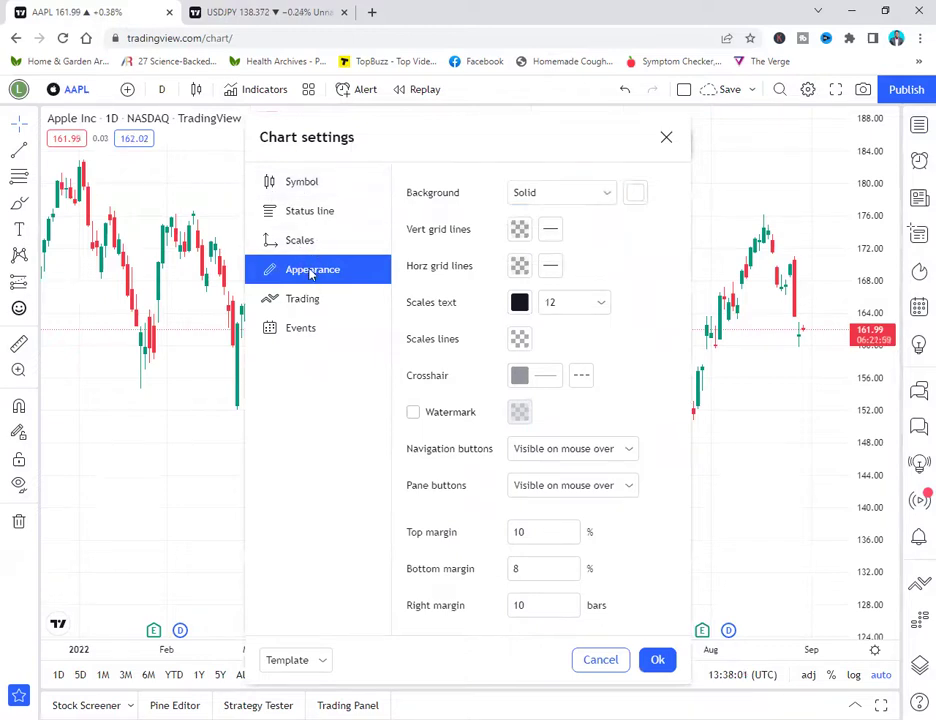
left_click(607, 196)
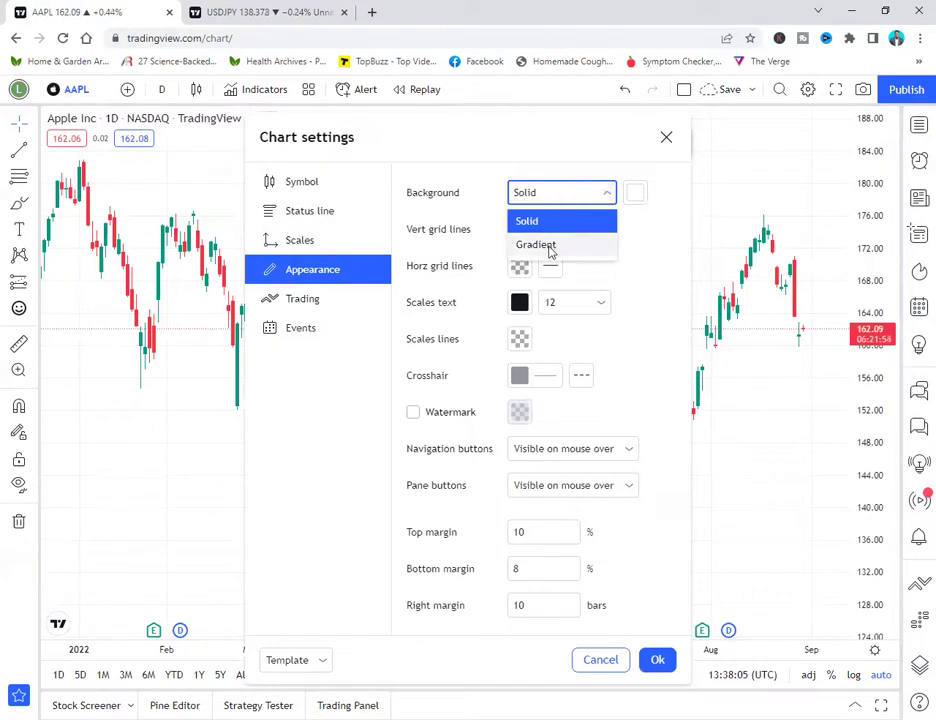
left_click(549, 246)
left_click(591, 193)
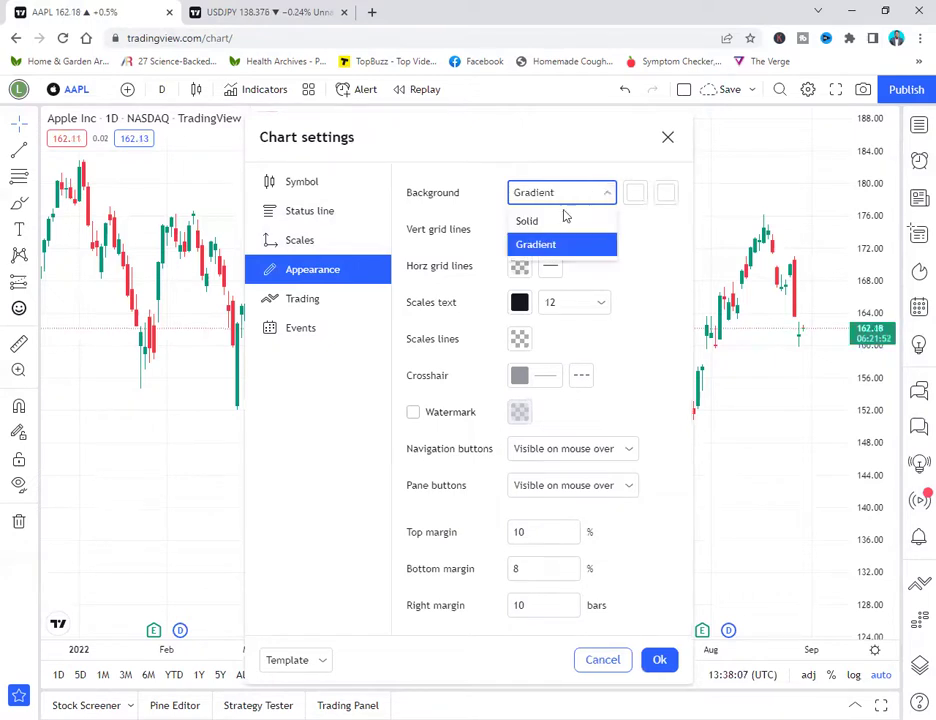
left_click(547, 221)
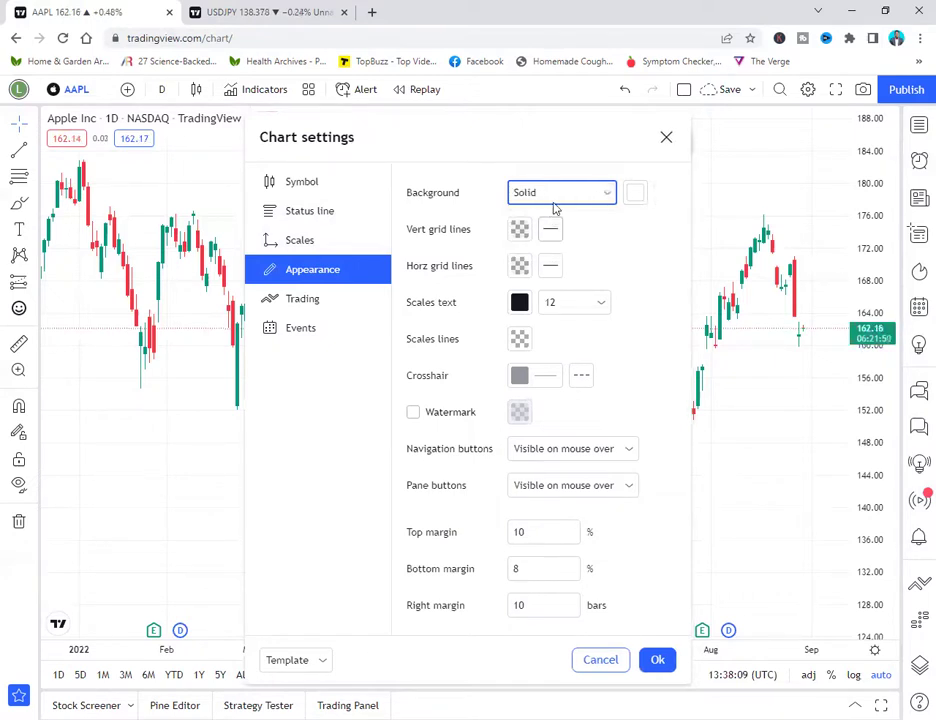
left_click(660, 661)
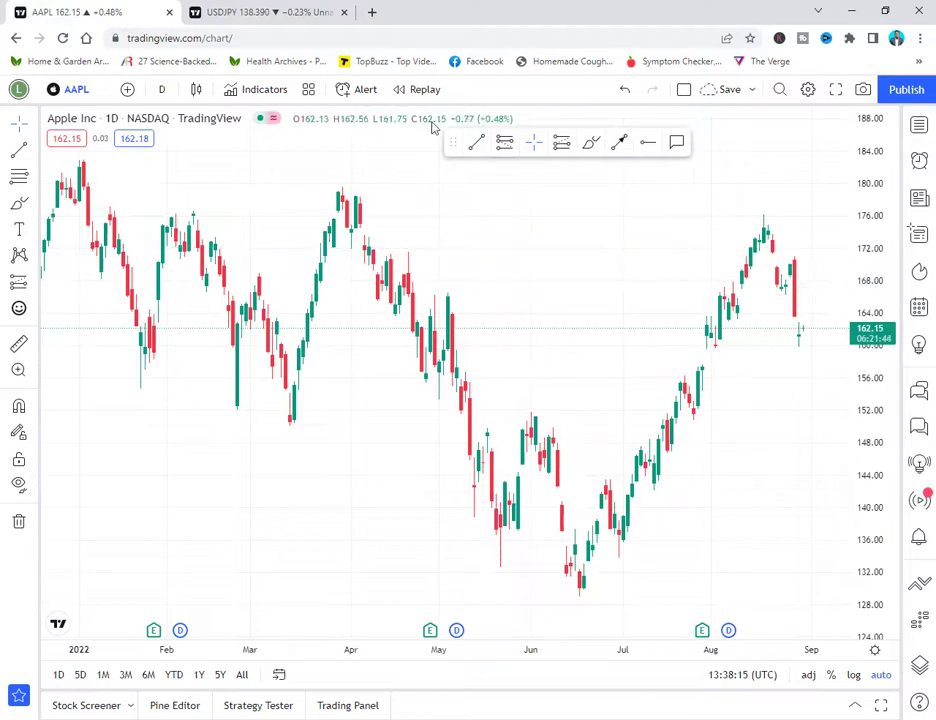
Set the chart's solid background color to black in the appearance settings and apply it.
left_click(807, 90)
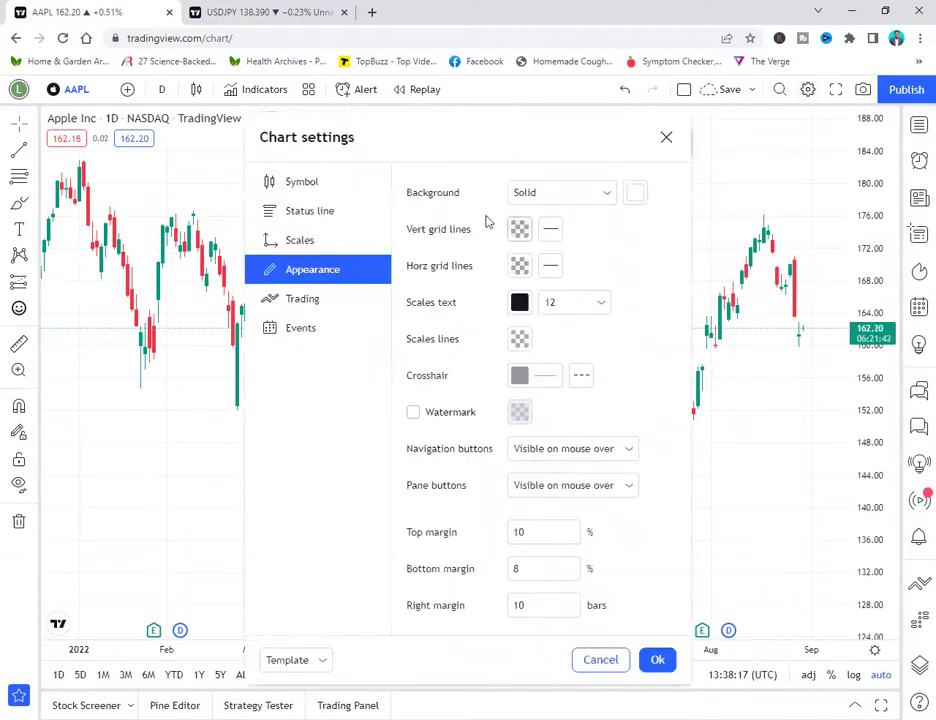
left_click(550, 196)
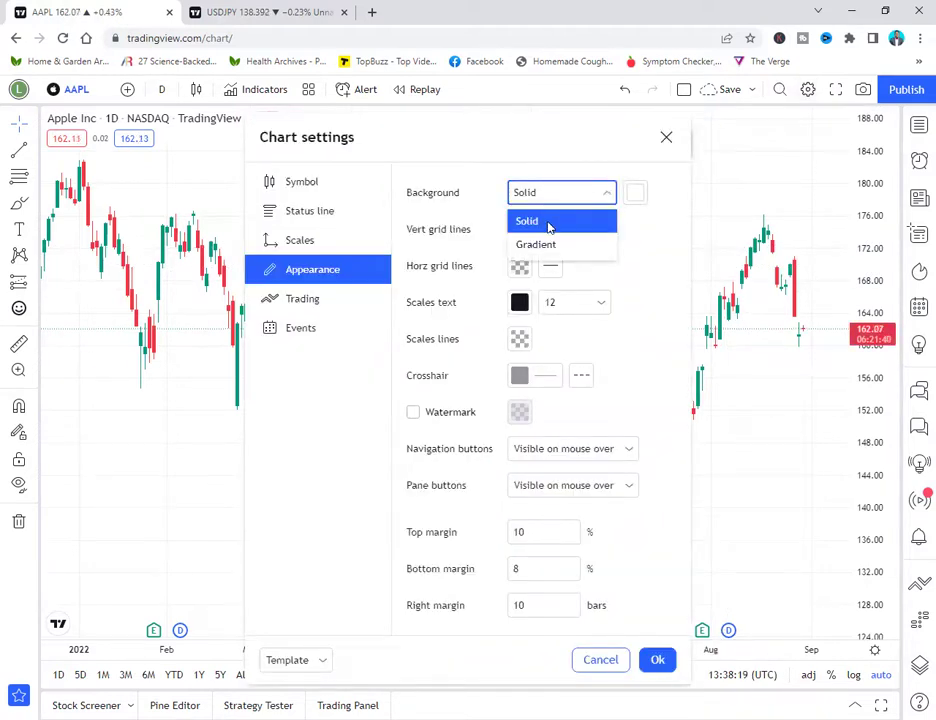
left_click(636, 194)
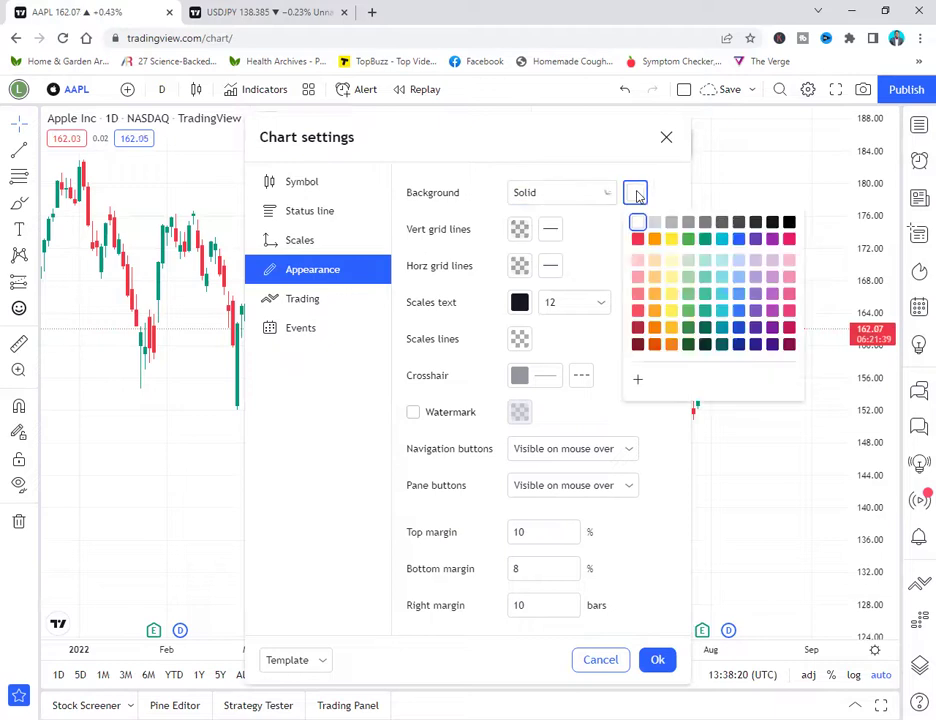
left_click(788, 223)
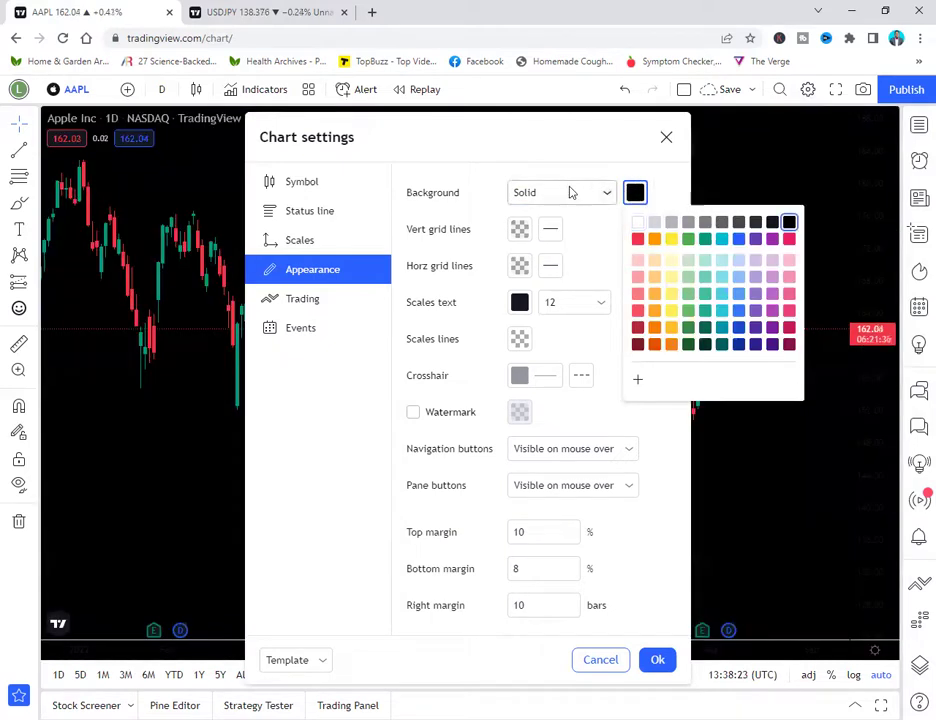
left_click(654, 168)
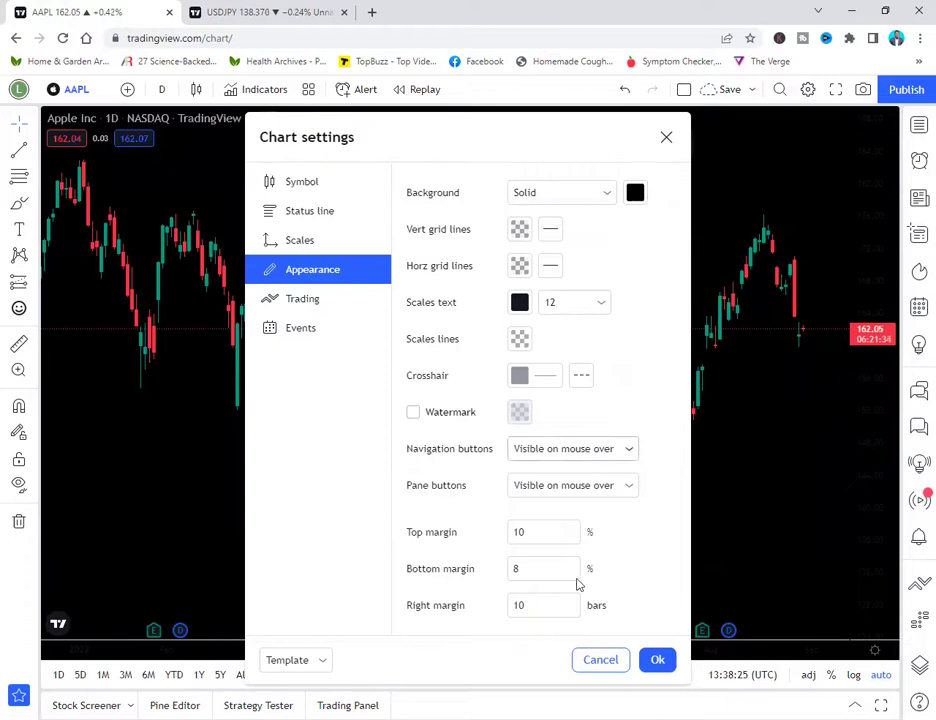
left_click(657, 660)
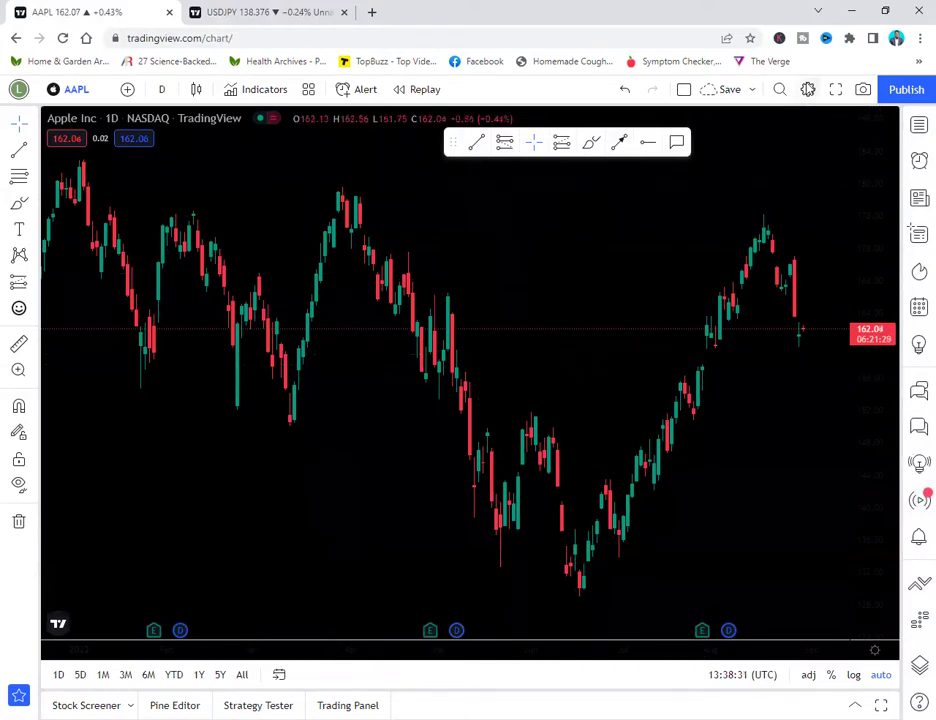
Preview a Gradient background against the black one, then restore the solid black background and apply it.
left_click(808, 89)
left_click(570, 193)
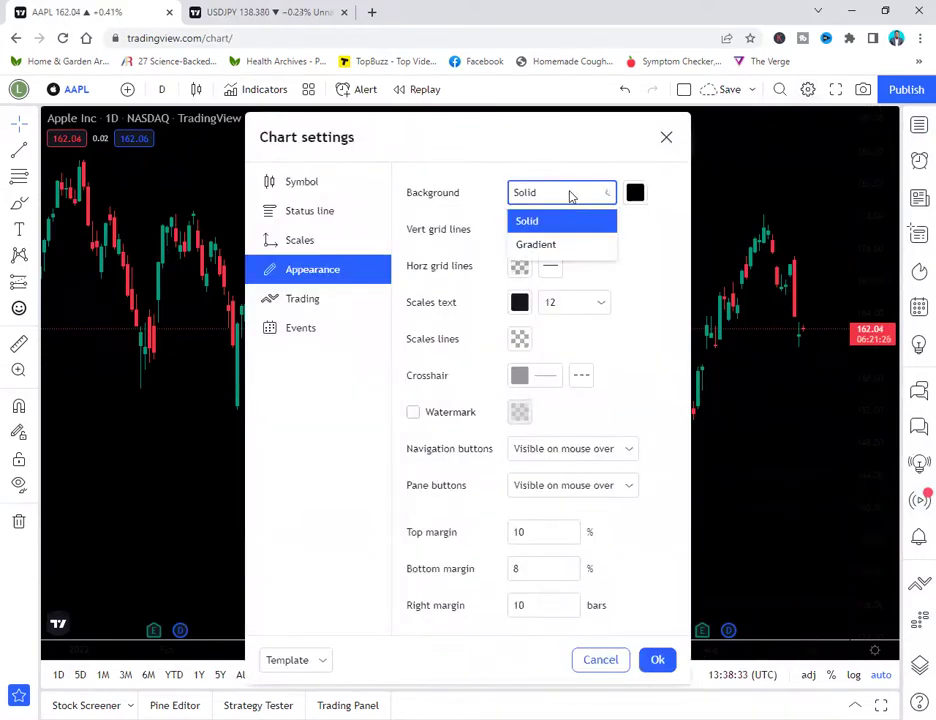
left_click(553, 246)
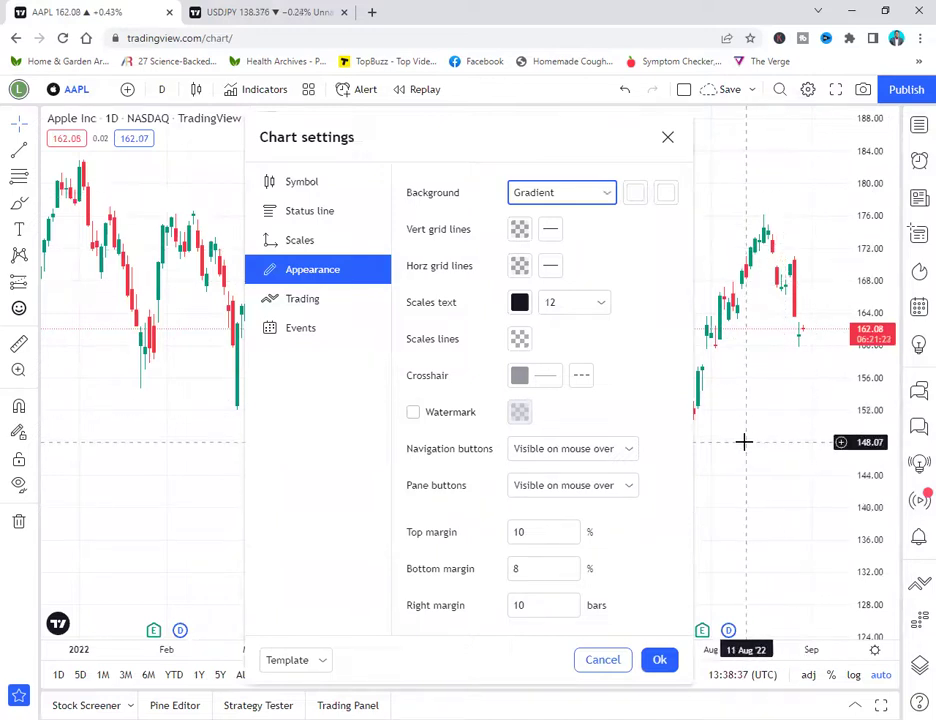
left_click(591, 199)
left_click(554, 222)
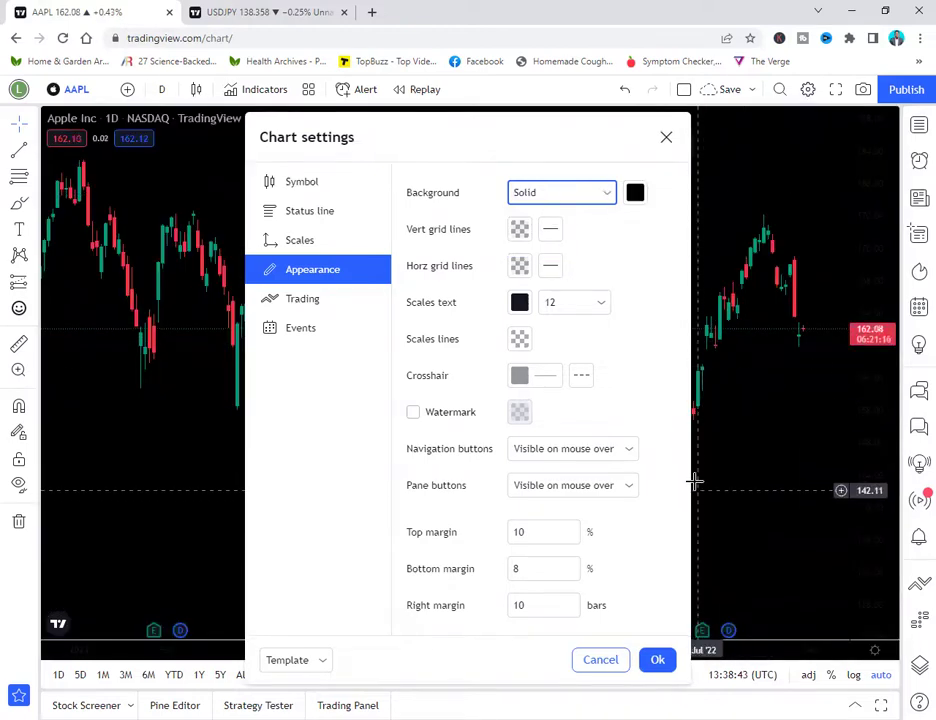
left_click(657, 659)
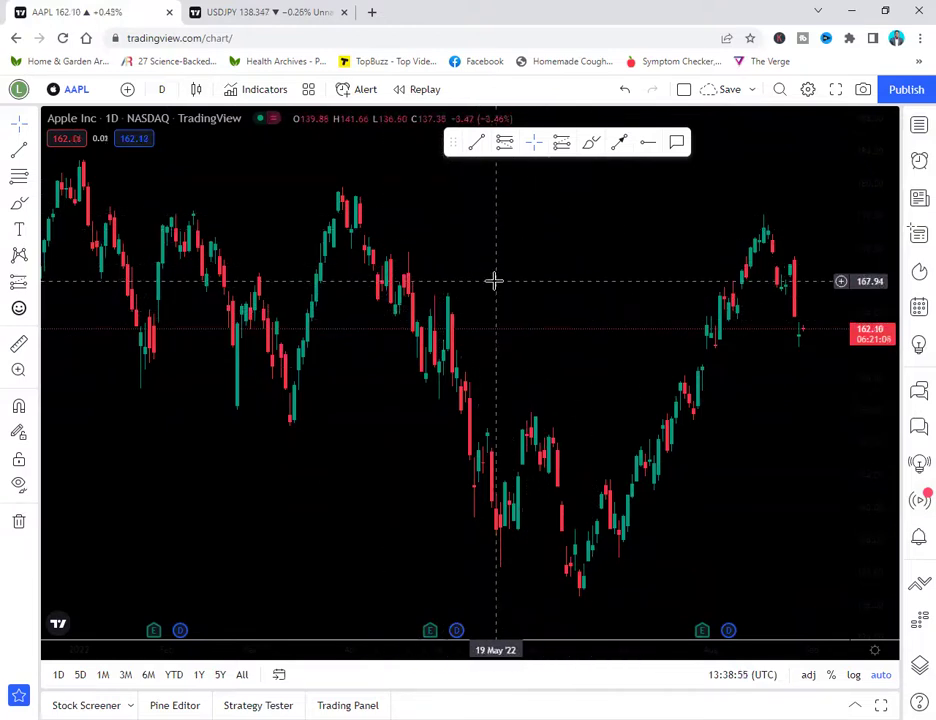
Look through the available chart time intervals, then mark the interval selector with a red scribble and clear the mark.
left_click(164, 92)
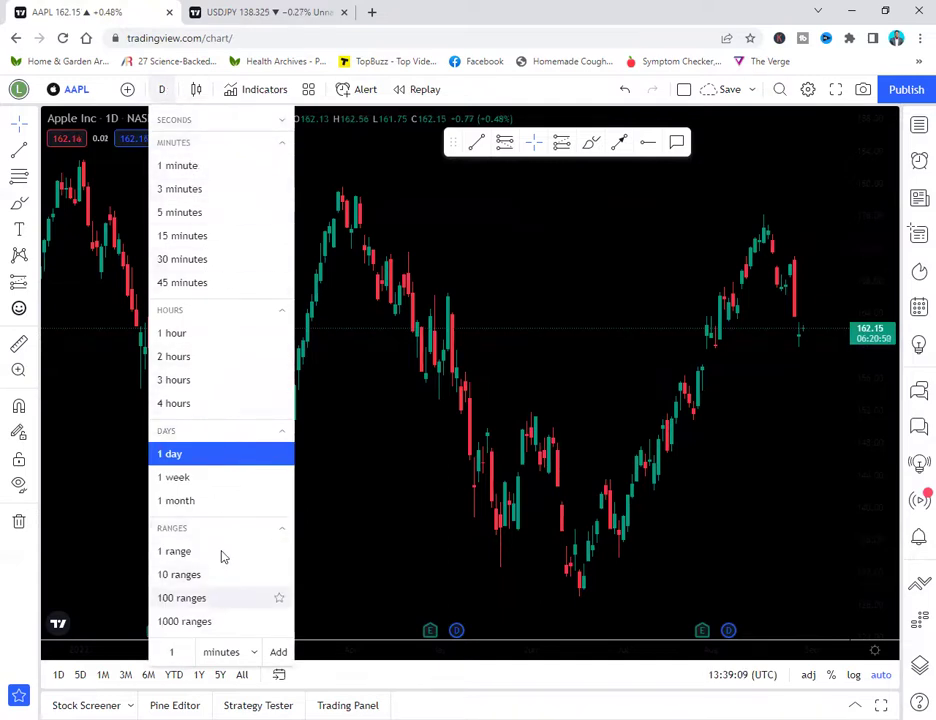
left_click(171, 90)
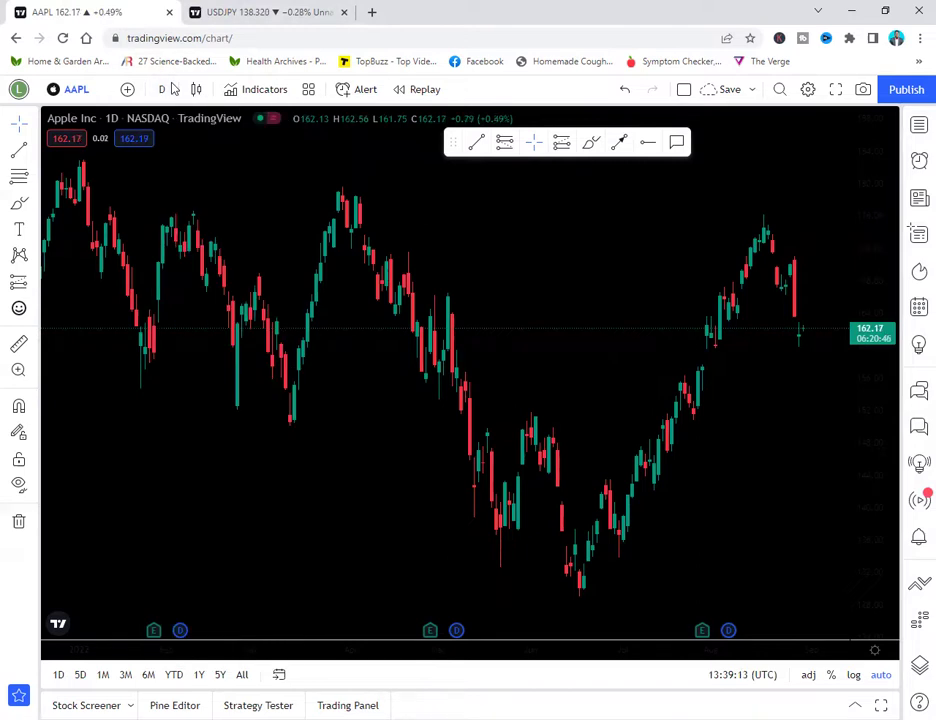
mouse_move(167, 83)
left_mouse_down()
mouse_move(172, 94)
mouse_move(158, 80)
left_mouse_up()
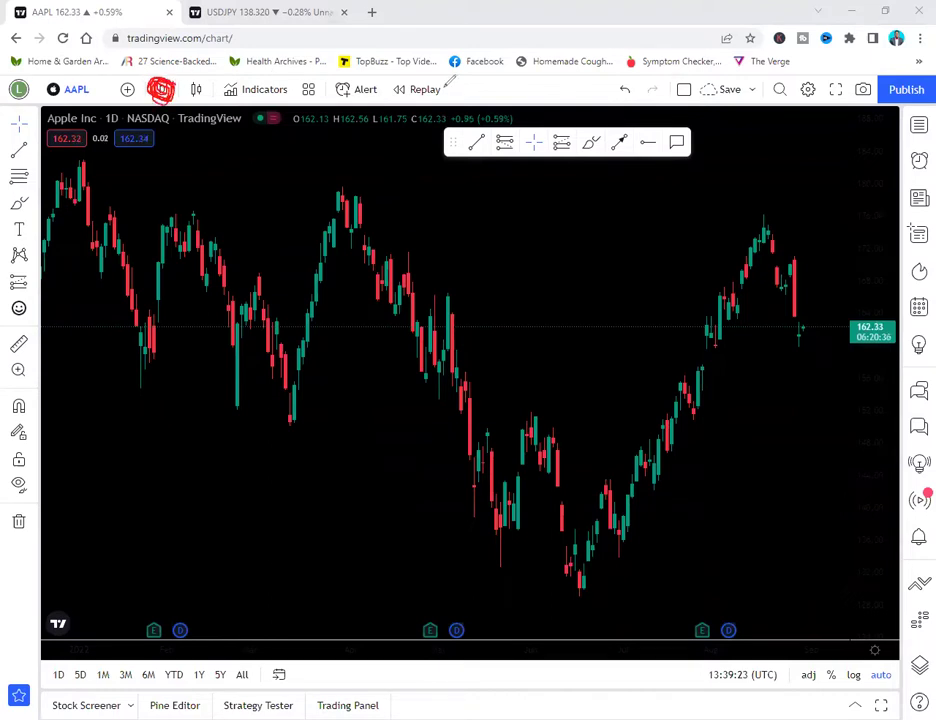
key("e")
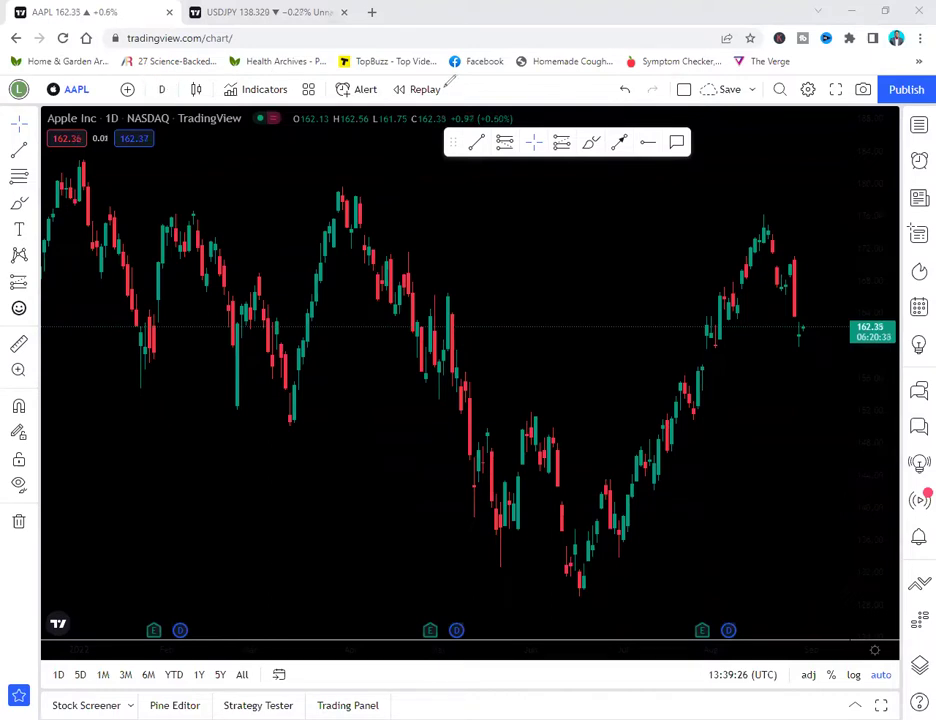
Add the 15 minutes, 1 hour, 4 hours, 1 day, 1 week and 1 month intervals to the favorites.
left_click(164, 90)
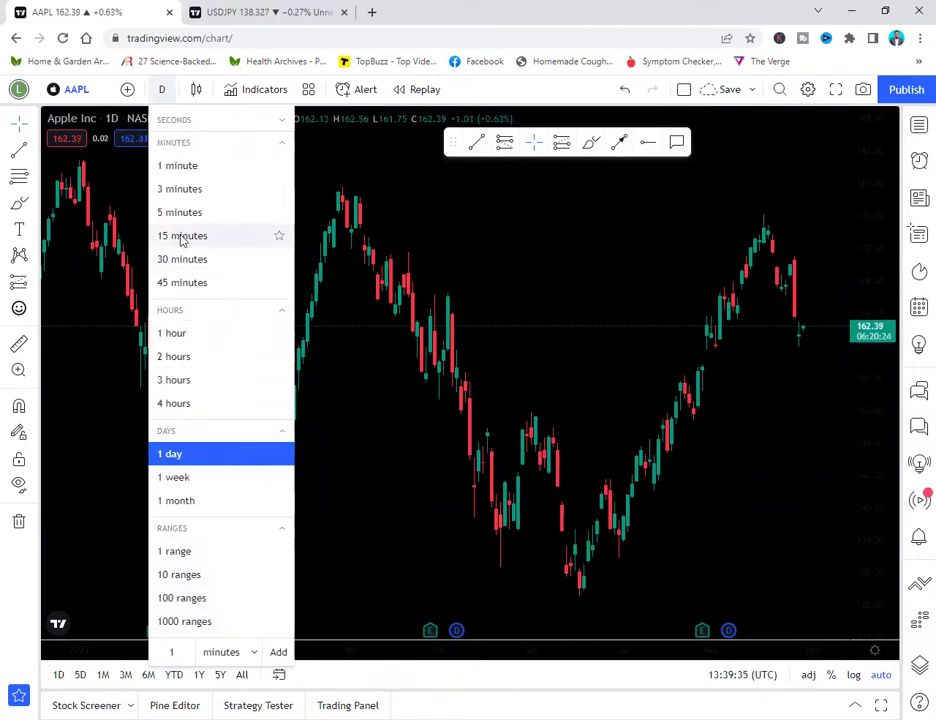
left_click(280, 238)
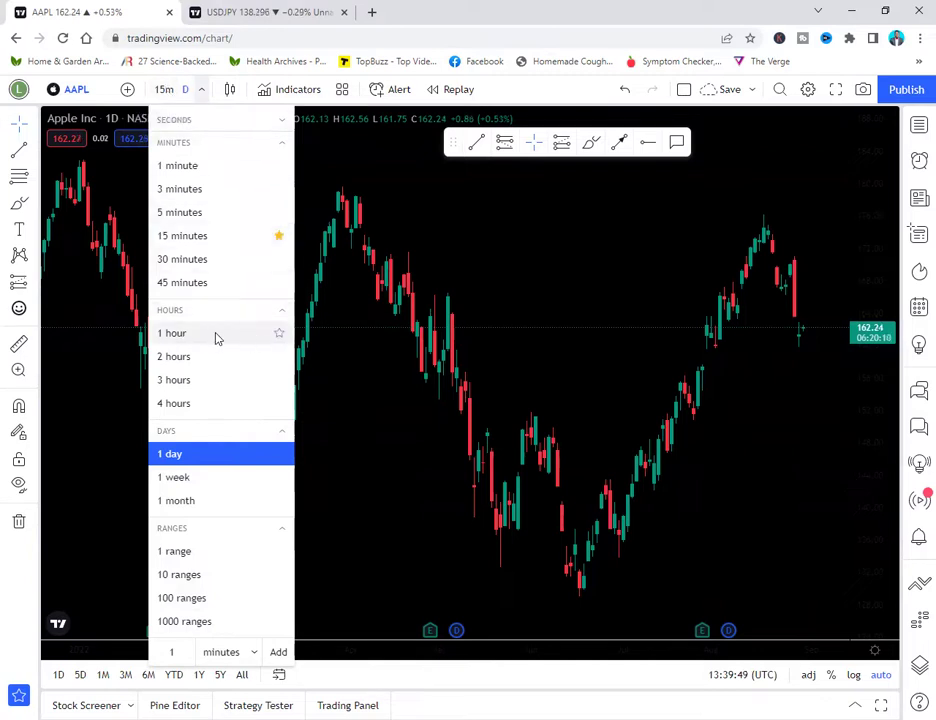
left_click(280, 334)
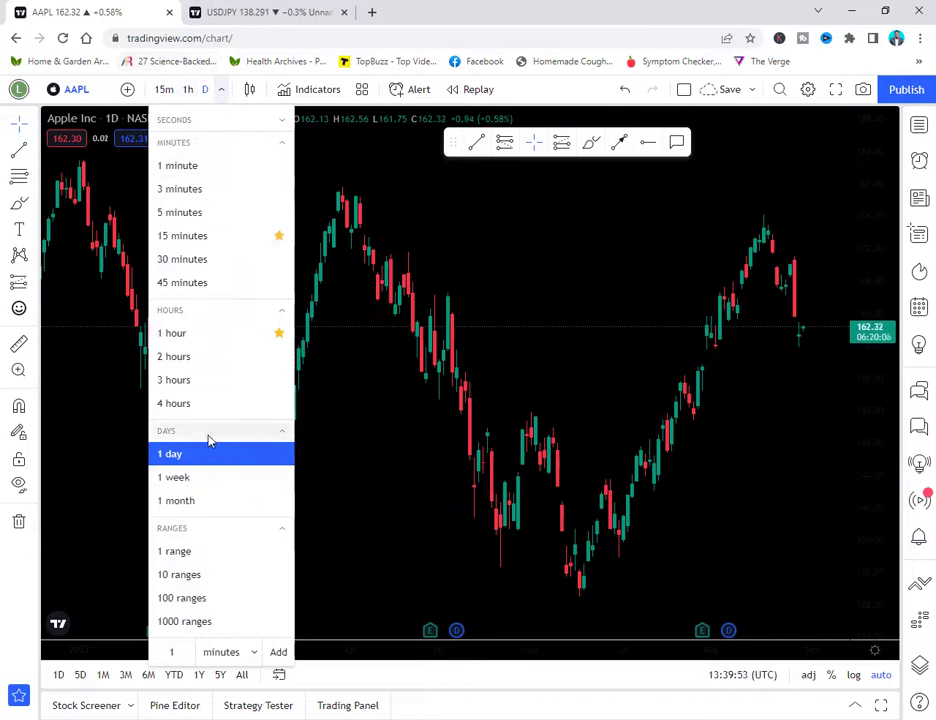
left_click(278, 405)
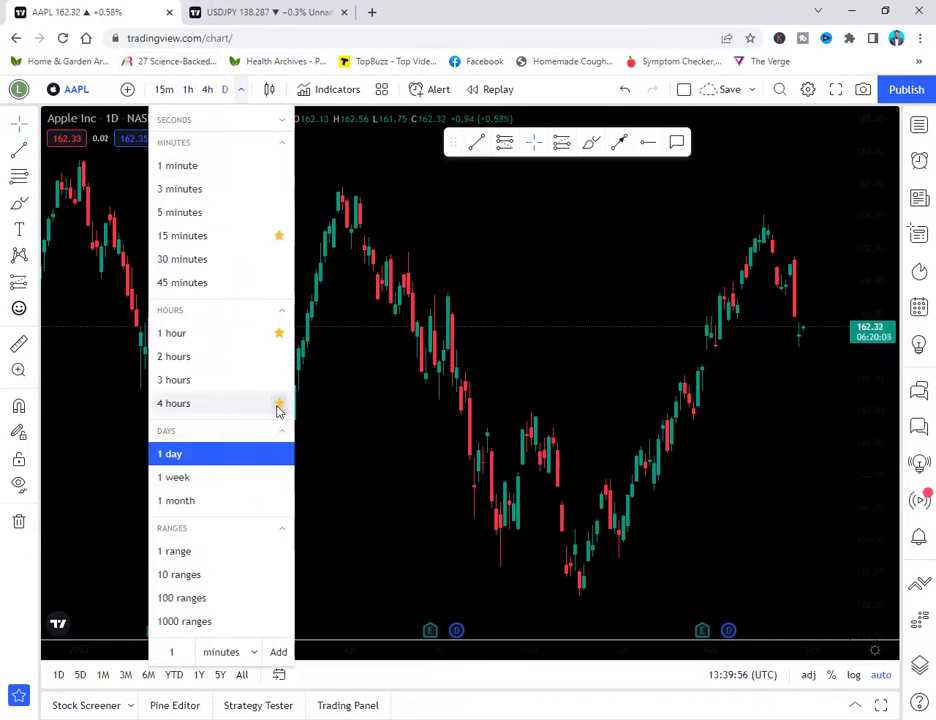
left_click(278, 477)
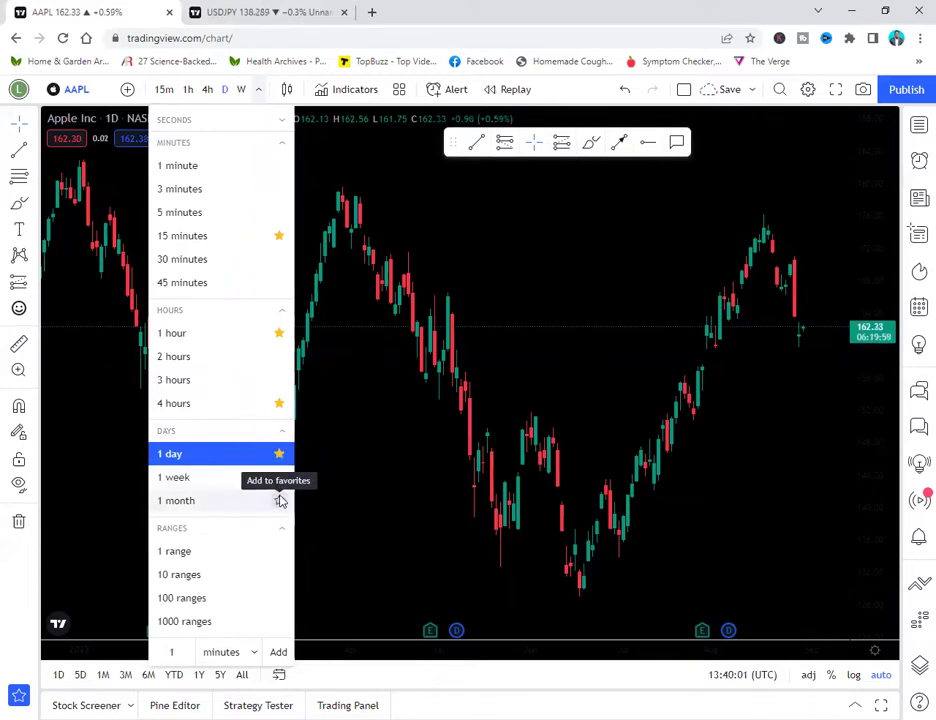
left_click(279, 500)
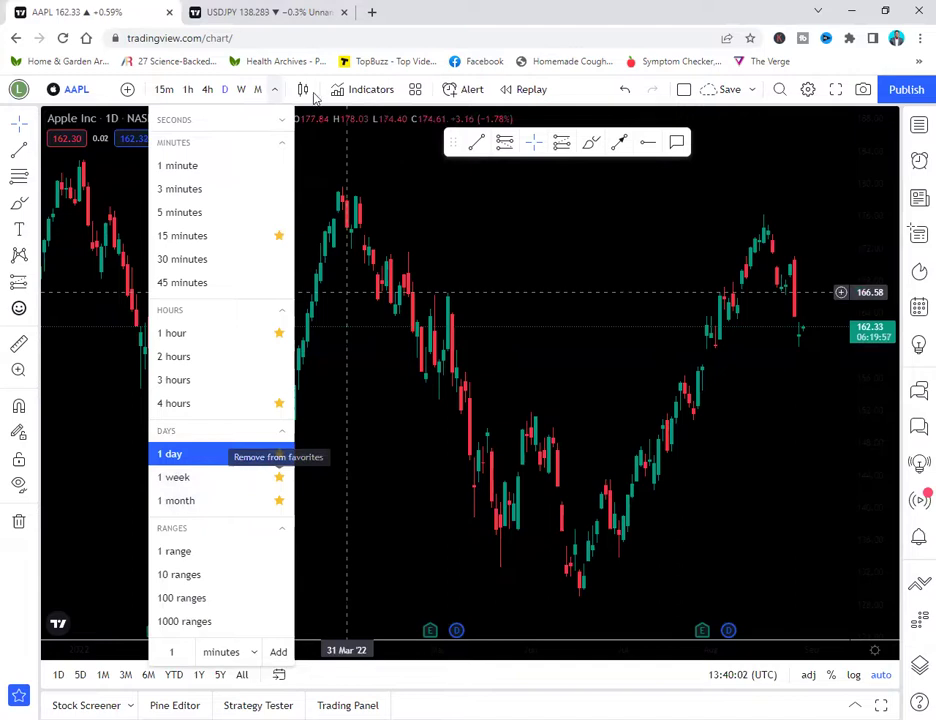
left_click(328, 148)
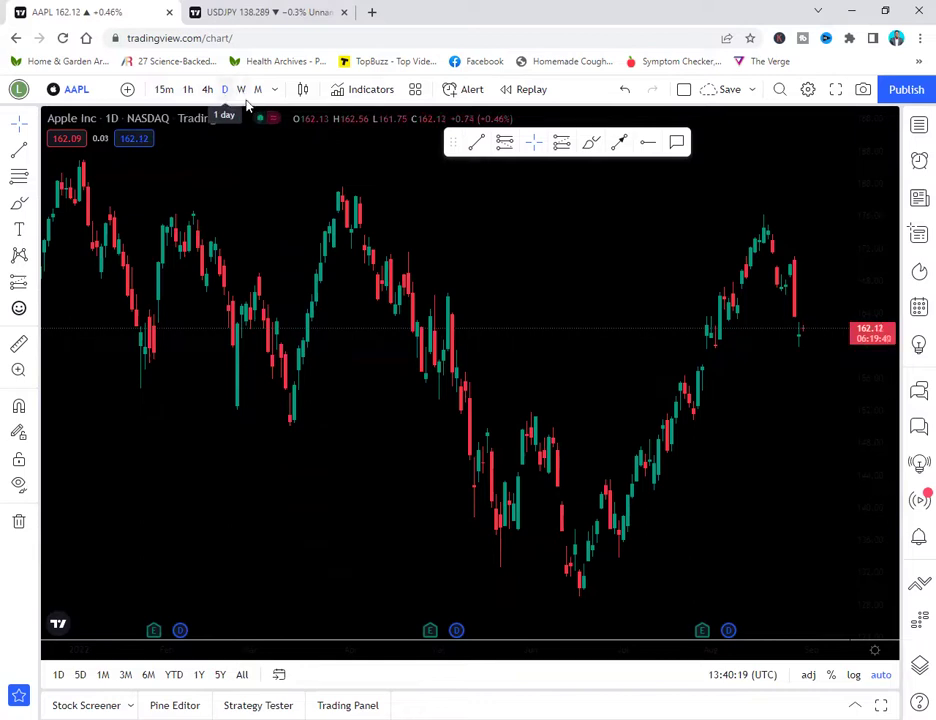
Look through the available chart types and keep Candles selected for the AAPL chart.
left_click(304, 90)
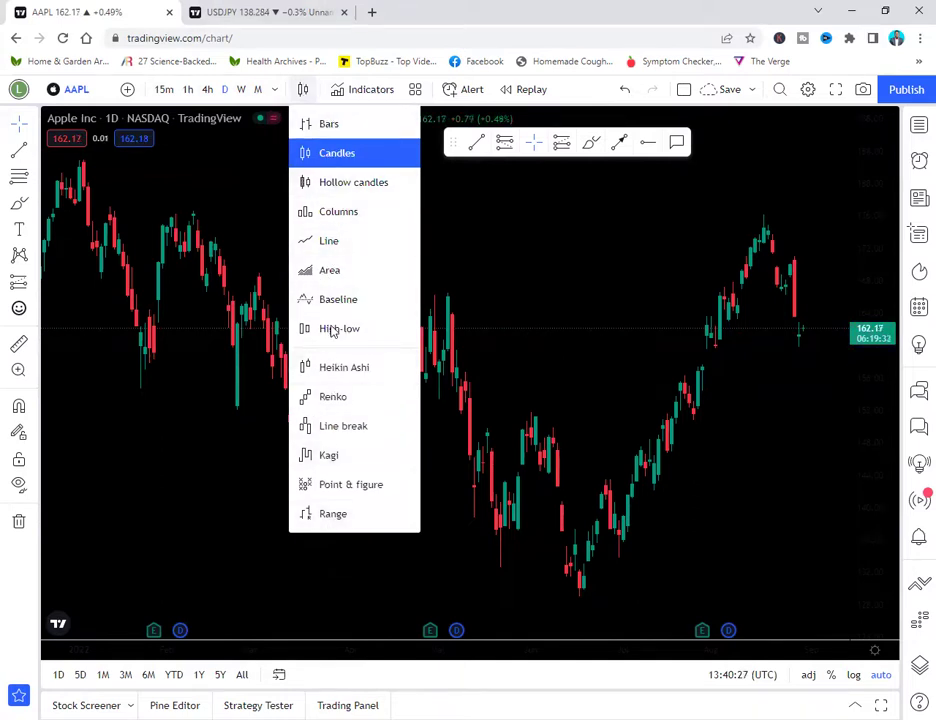
left_click(335, 155)
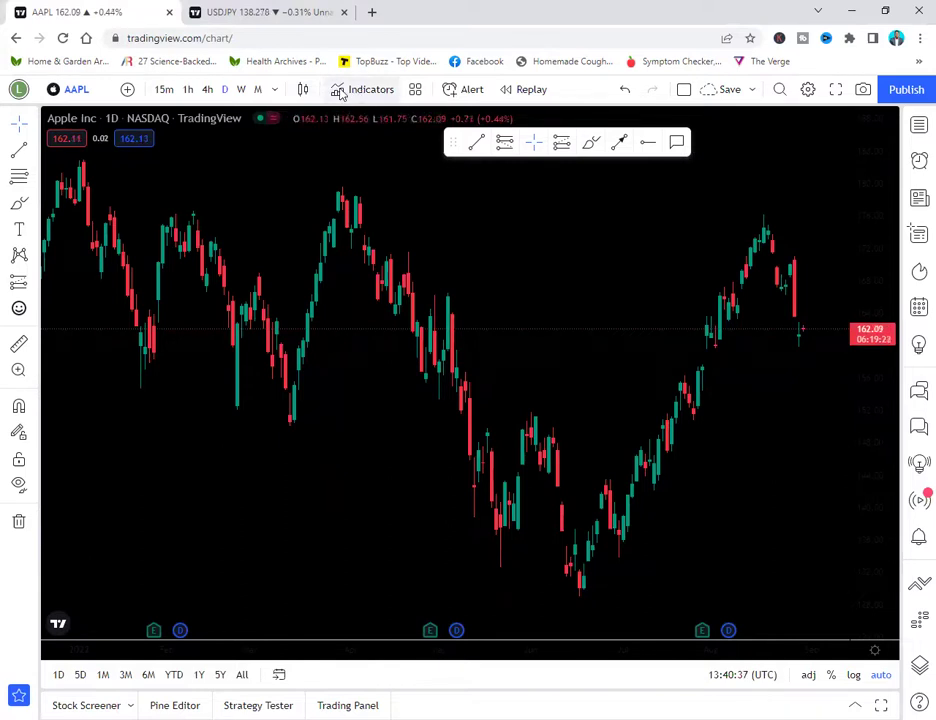
Browse the Technicals categories of the indicator library, from Strategies to Candlestick patterns, and the Financials income statement metrics.
left_click(340, 93)
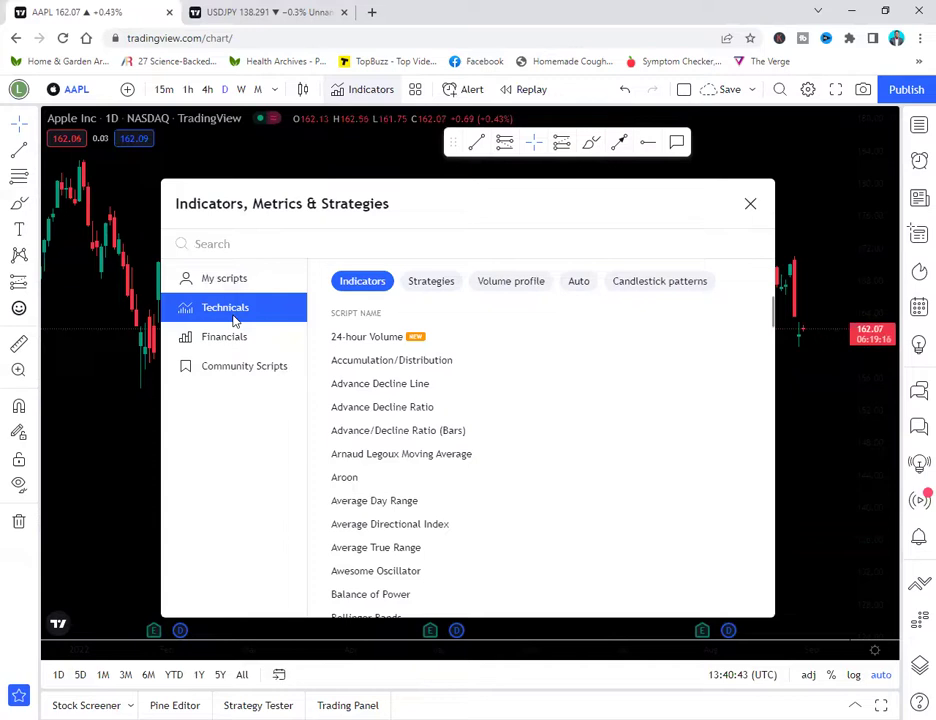
left_click(430, 281)
left_click(500, 283)
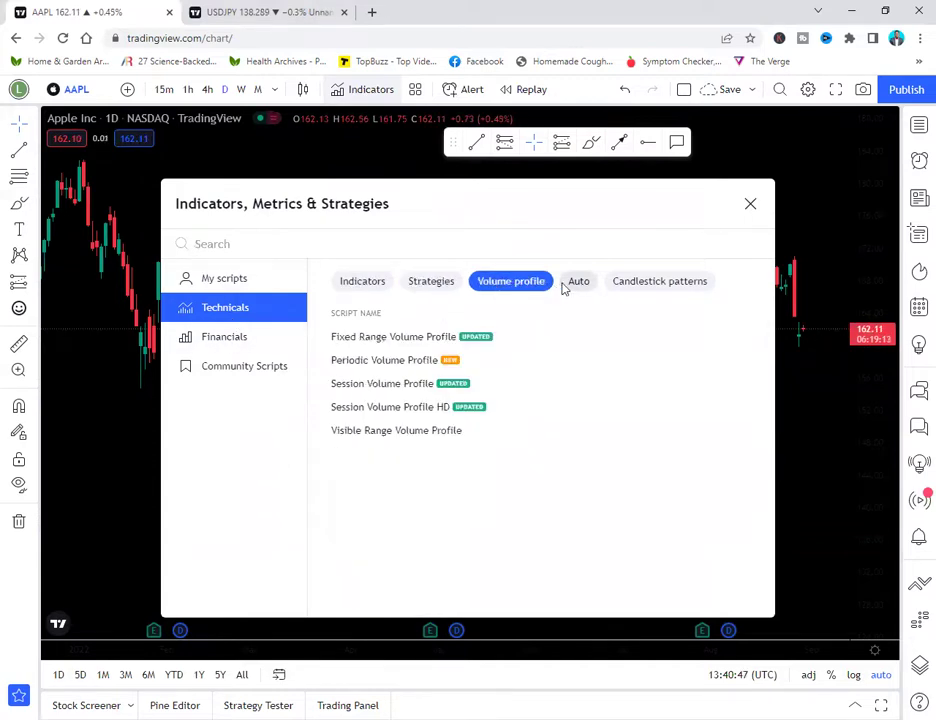
left_click(579, 282)
left_click(675, 286)
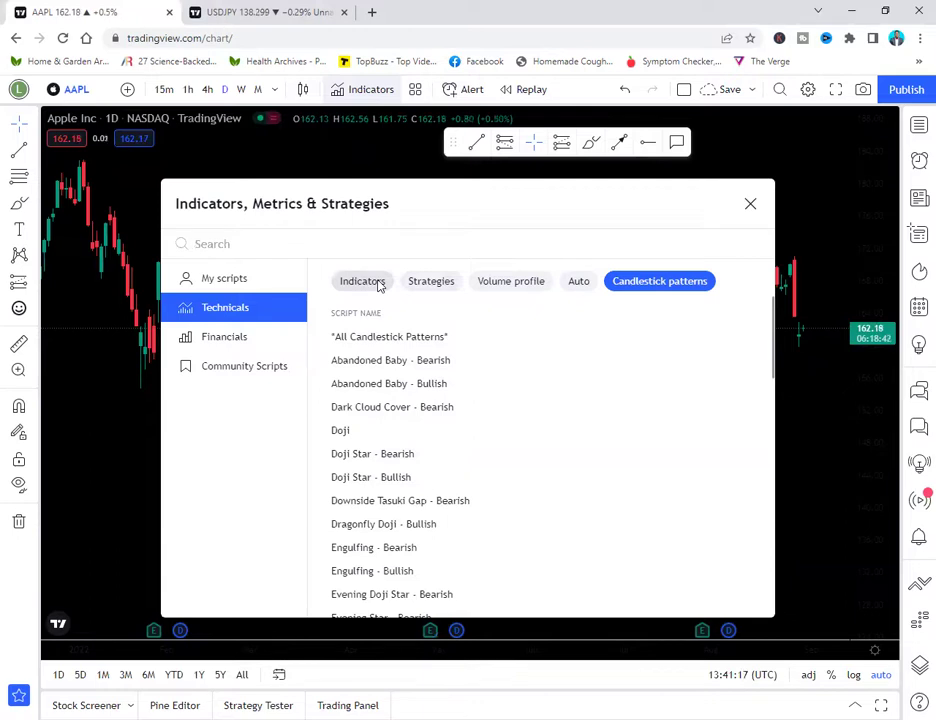
left_click(236, 338)
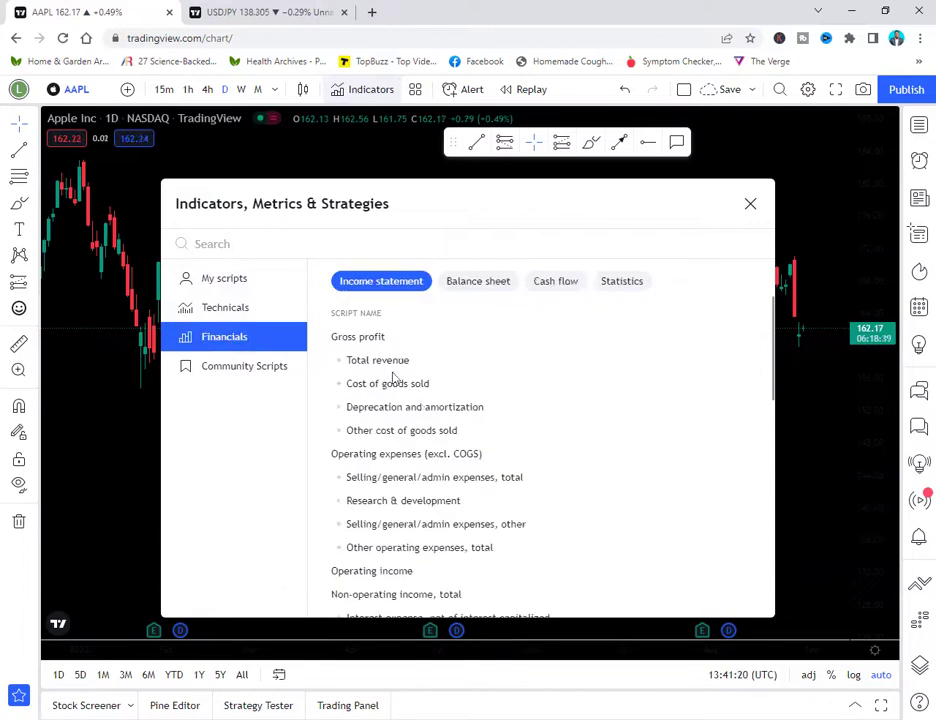
Look through the Editors' picks among the Community Scripts and close the indicator library without adding anything.
left_click(242, 370)
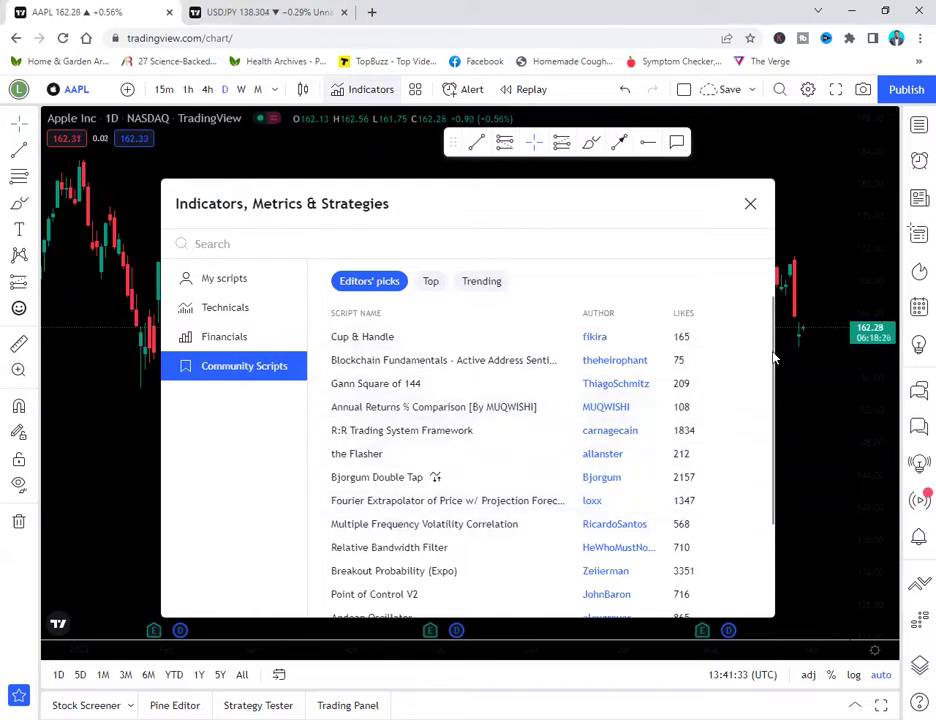
scroll(767, 428, "down", 5)
scroll(760, 495, "up", 2)
scroll(759, 481, "down", 4)
scroll(757, 550, "down", 1)
scroll(765, 553, "up", 1)
scroll(770, 568, "down", 3)
scroll(770, 610, "down", 2)
scroll(769, 575, "up", 6)
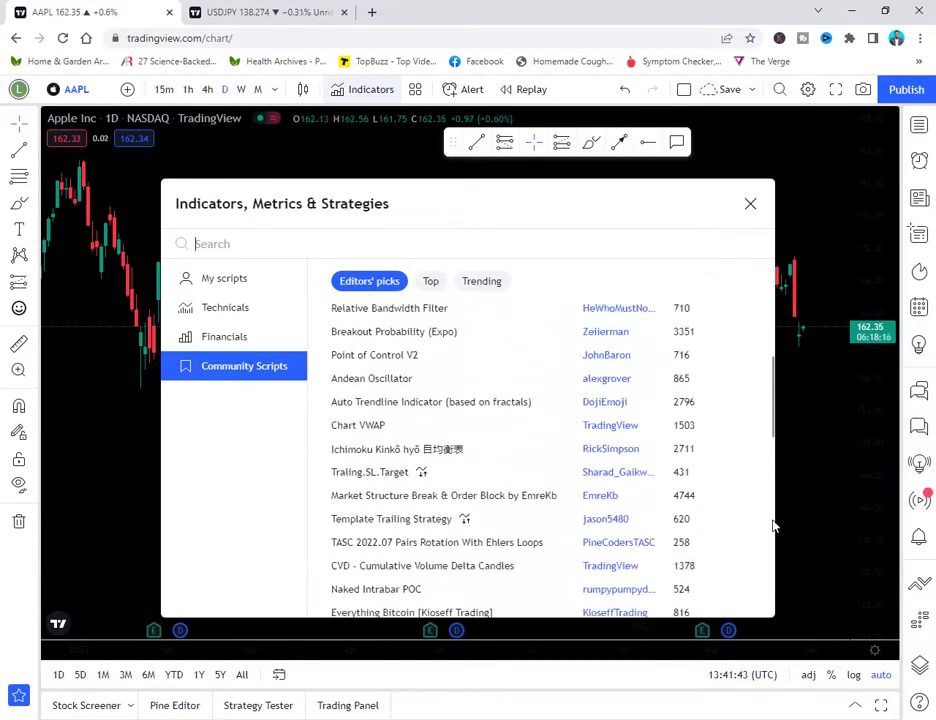
scroll(772, 490, "up", 4)
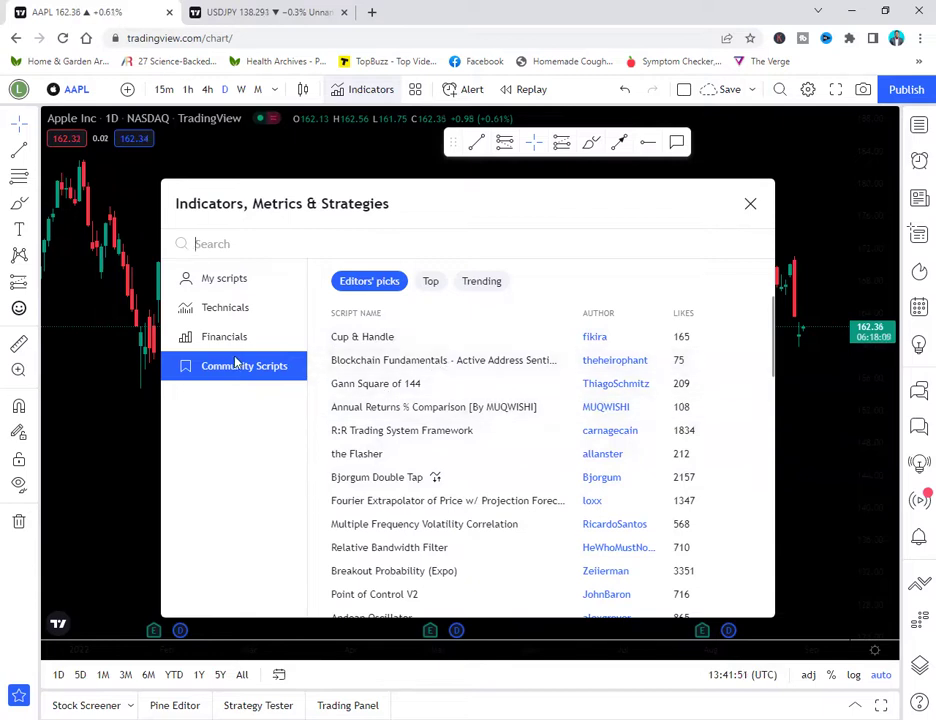
left_click(751, 206)
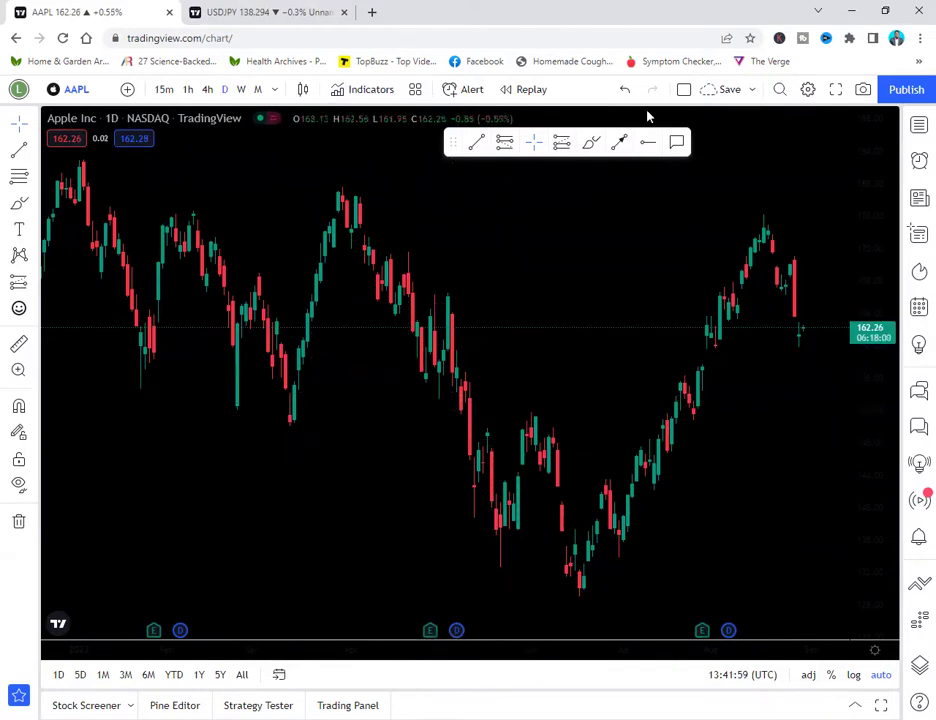
Reposition the floating favorites toolbar over the chart and review which cursor and line tools are marked as favorites.
mouse_move(453, 142)
left_mouse_down()
mouse_move(520, 184)
mouse_move(497, 207)
mouse_move(521, 173)
mouse_move(495, 190)
mouse_move(495, 174)
mouse_move(483, 181)
mouse_move(483, 215)
mouse_move(497, 175)
mouse_move(534, 155)
left_mouse_up()
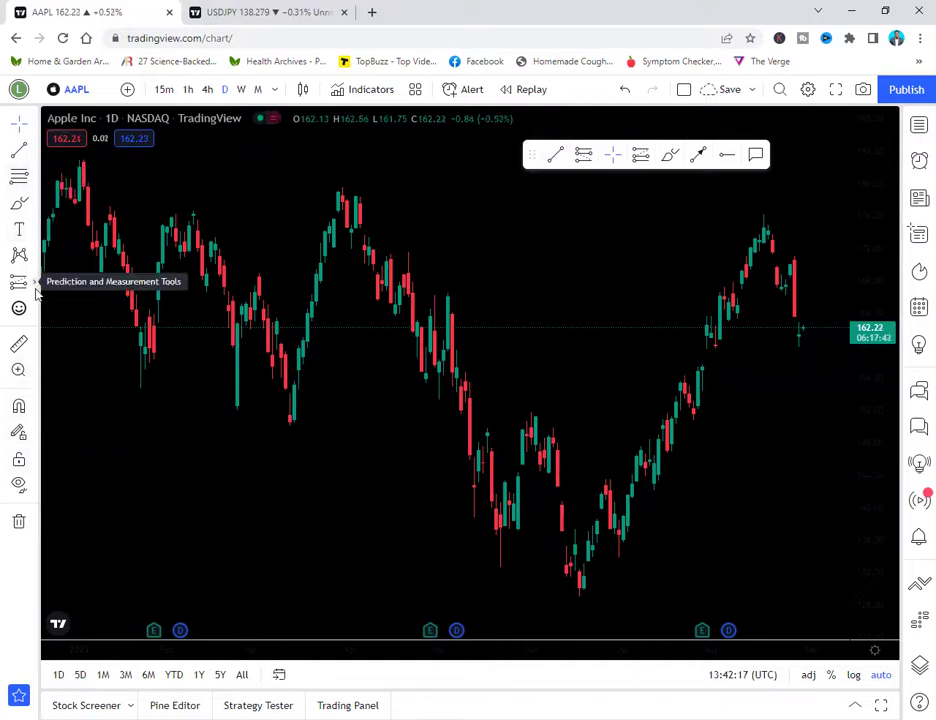
left_click(35, 127)
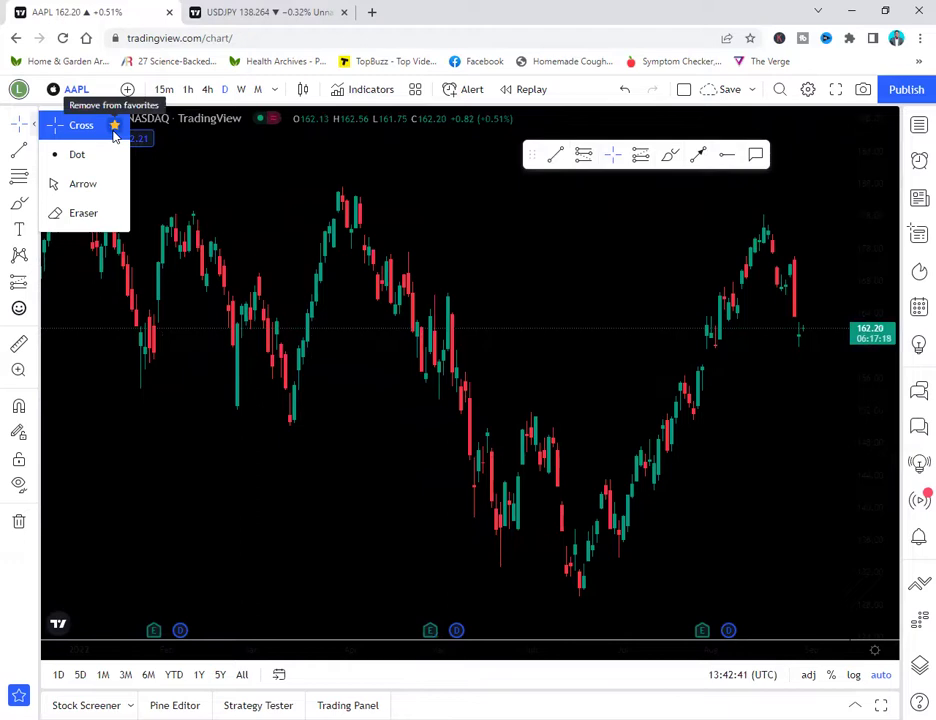
left_click(245, 224)
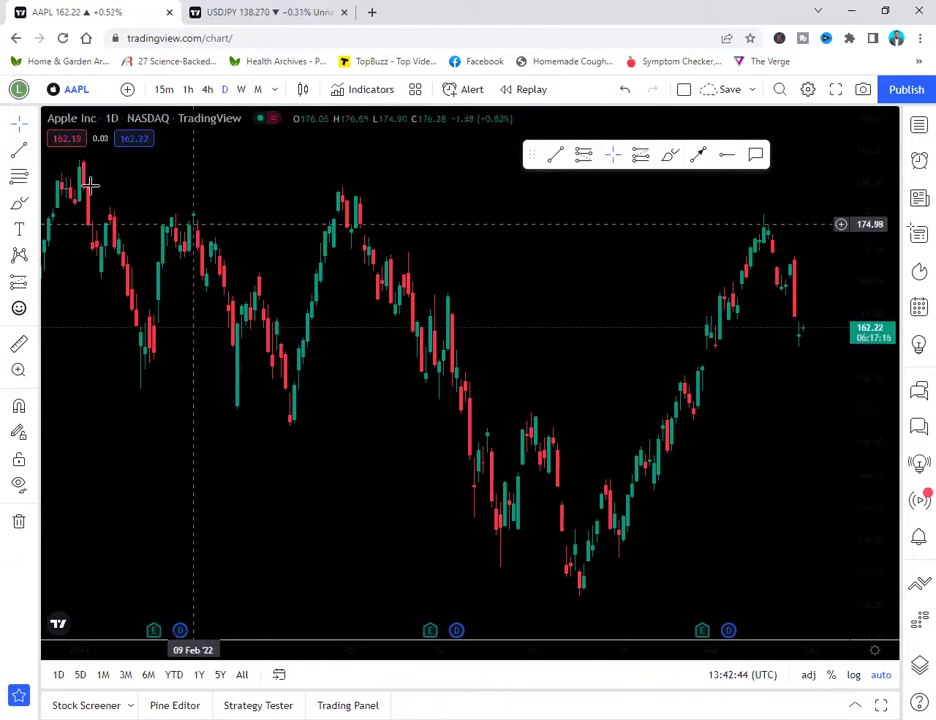
left_click(35, 160)
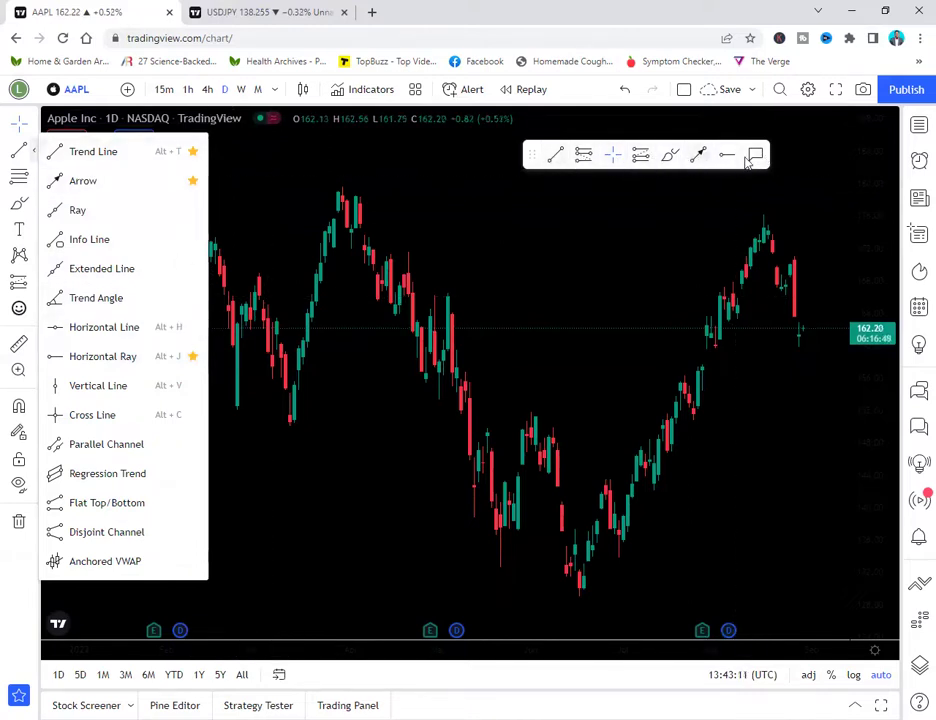
left_click(35, 151)
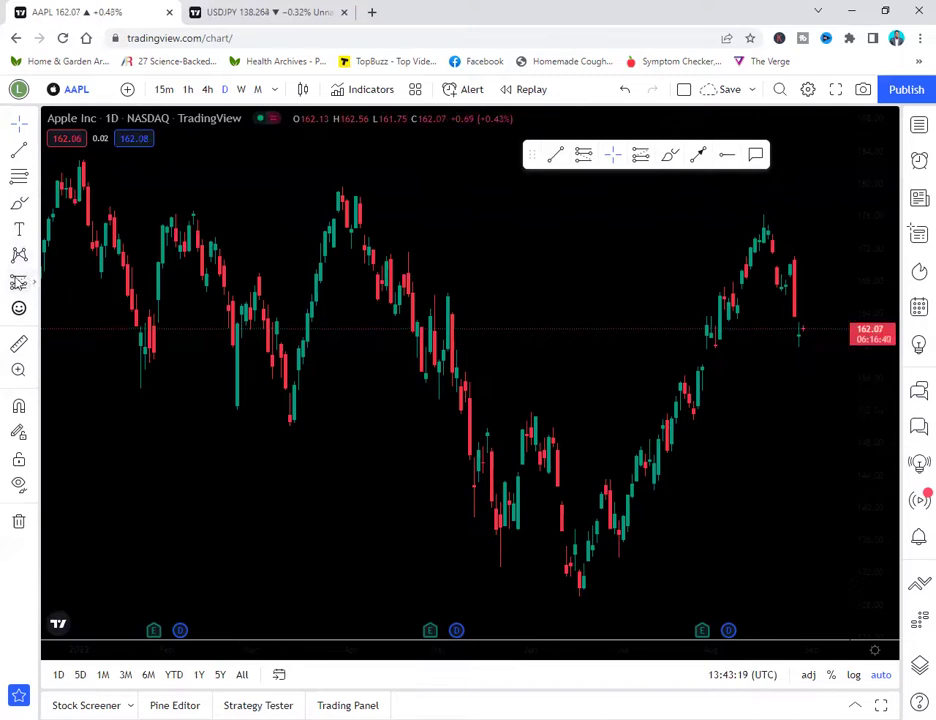
Review the favorites among the prediction and measurement tools, the brush and shape tools, and the text and annotation tools.
left_click(35, 287)
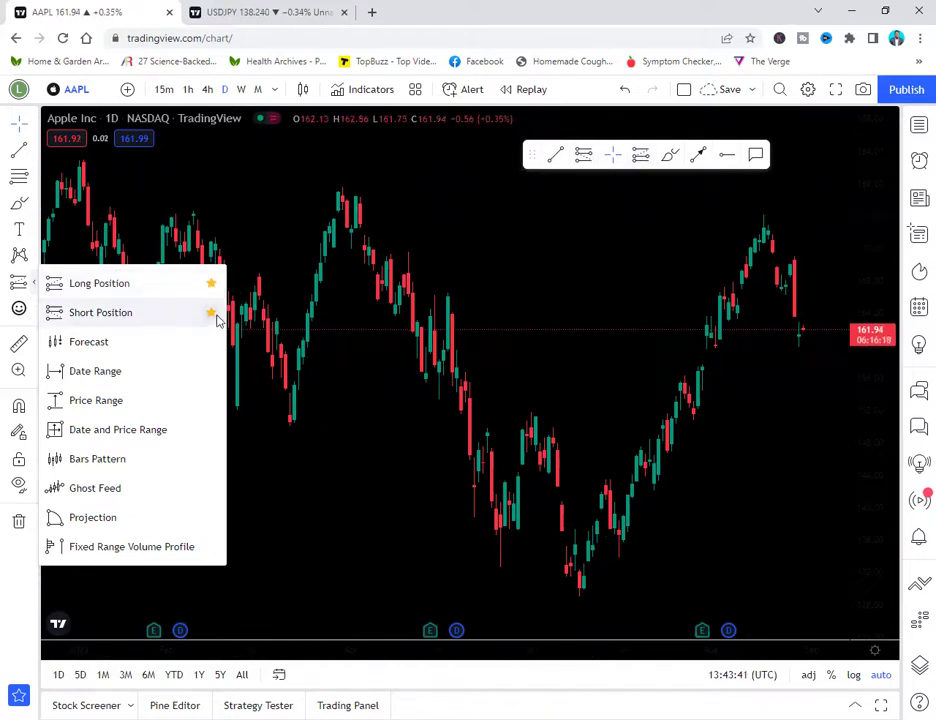
left_click(240, 230)
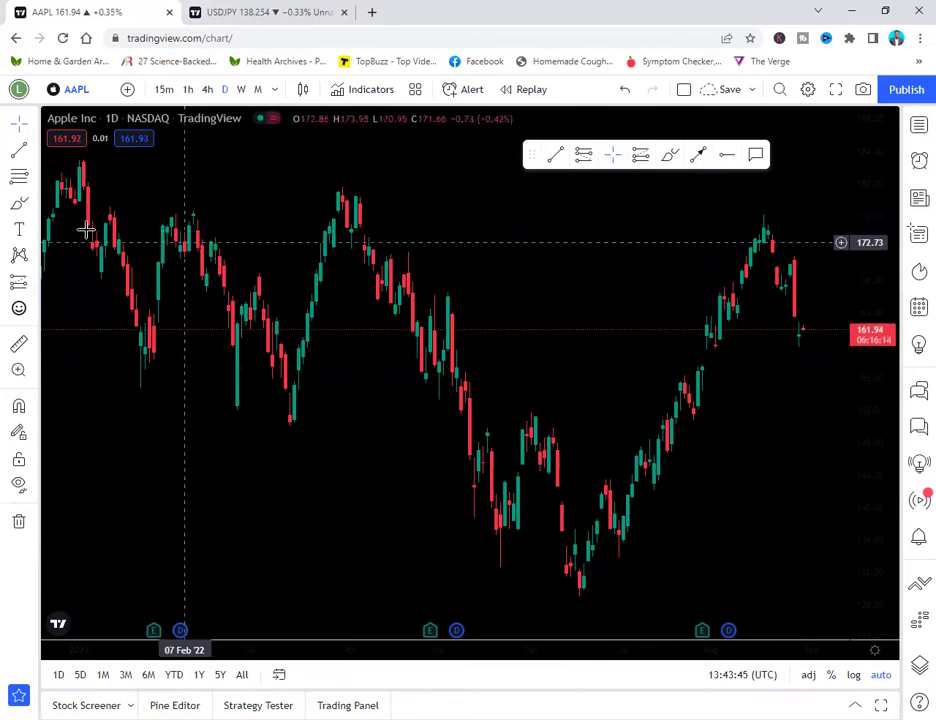
left_click(36, 207)
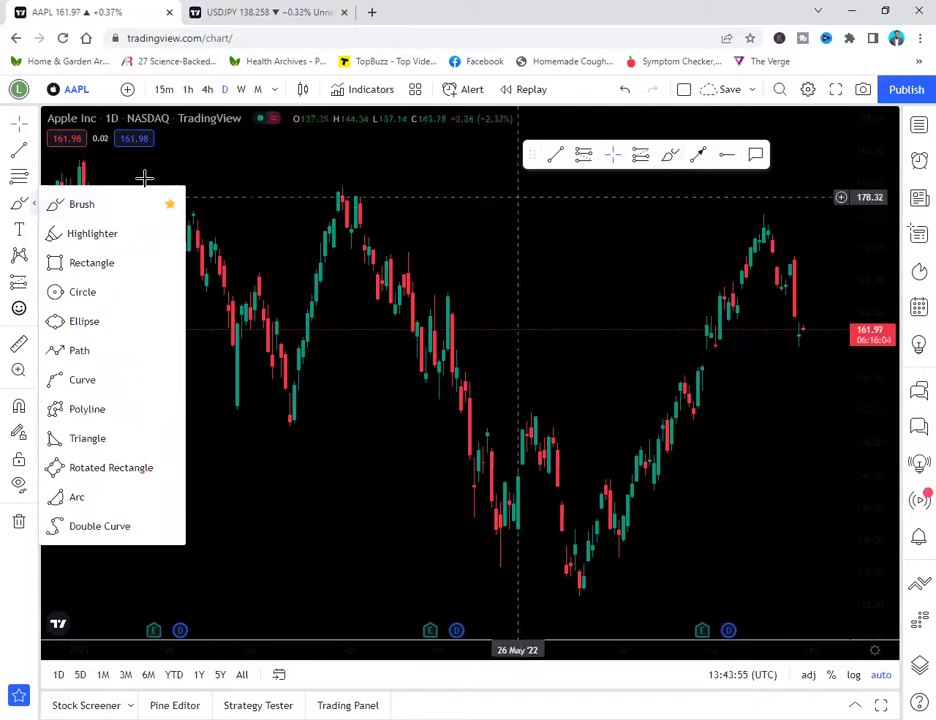
left_click(230, 180)
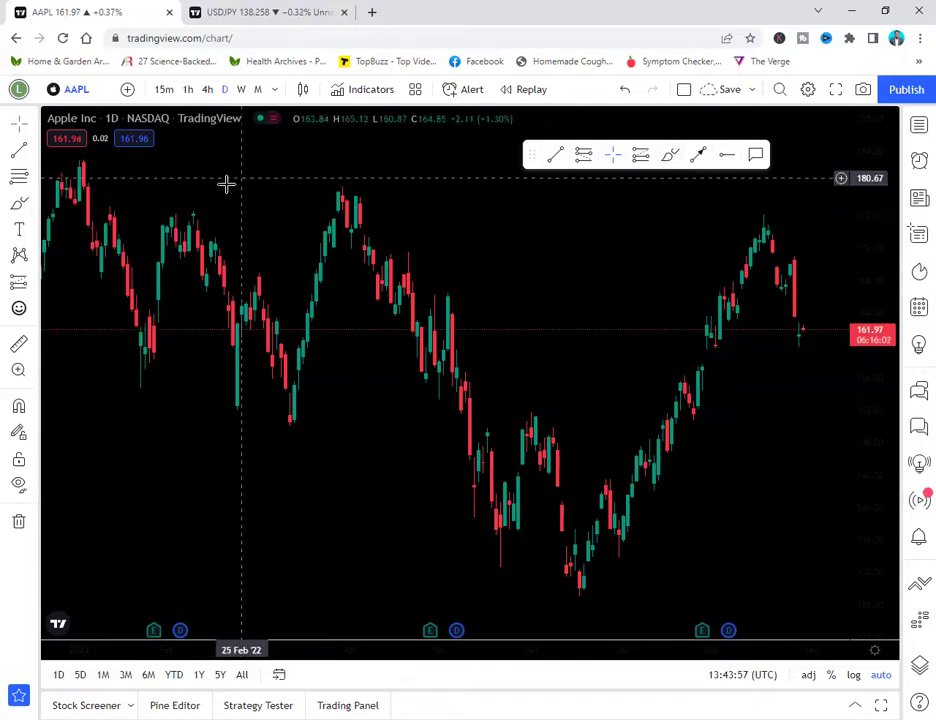
left_click(34, 233)
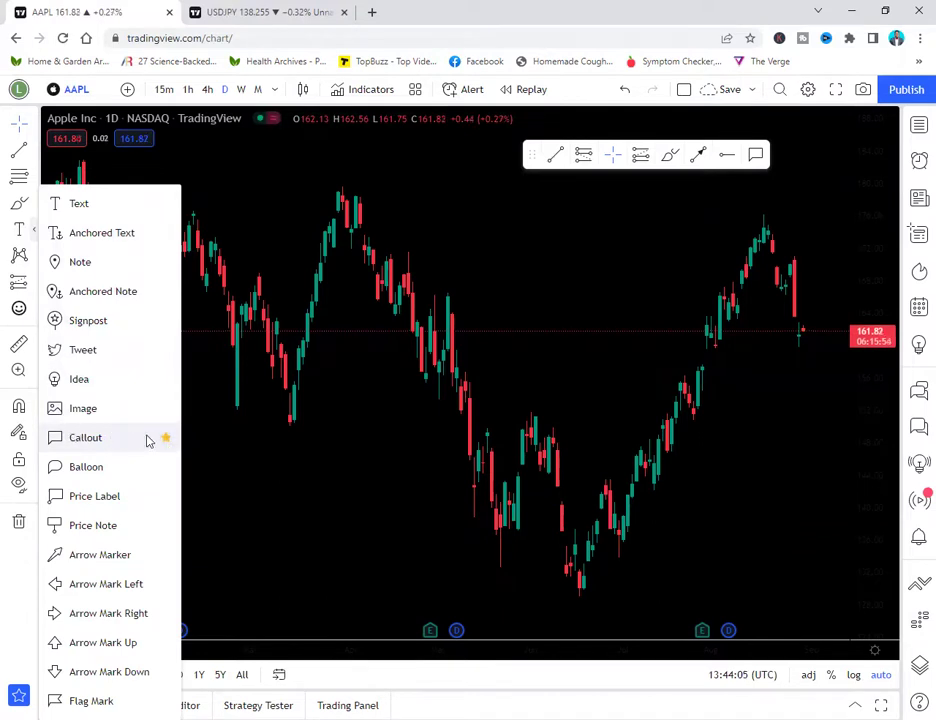
left_click(311, 367)
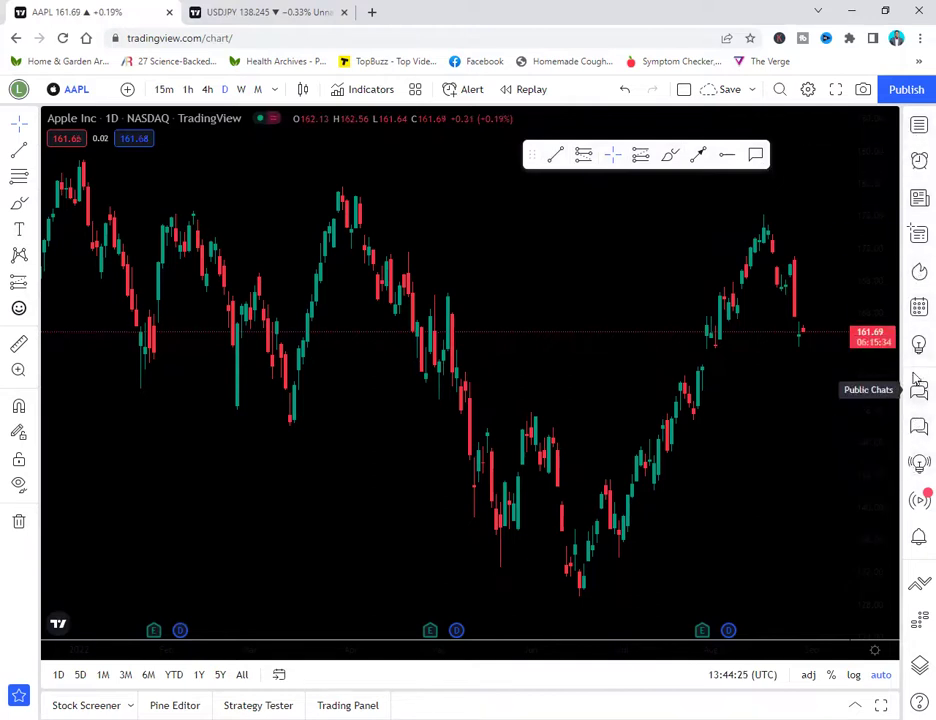
Show the watchlist, expand the AAPL symbol details beneath it to read them, and collapse them again.
left_click(918, 127)
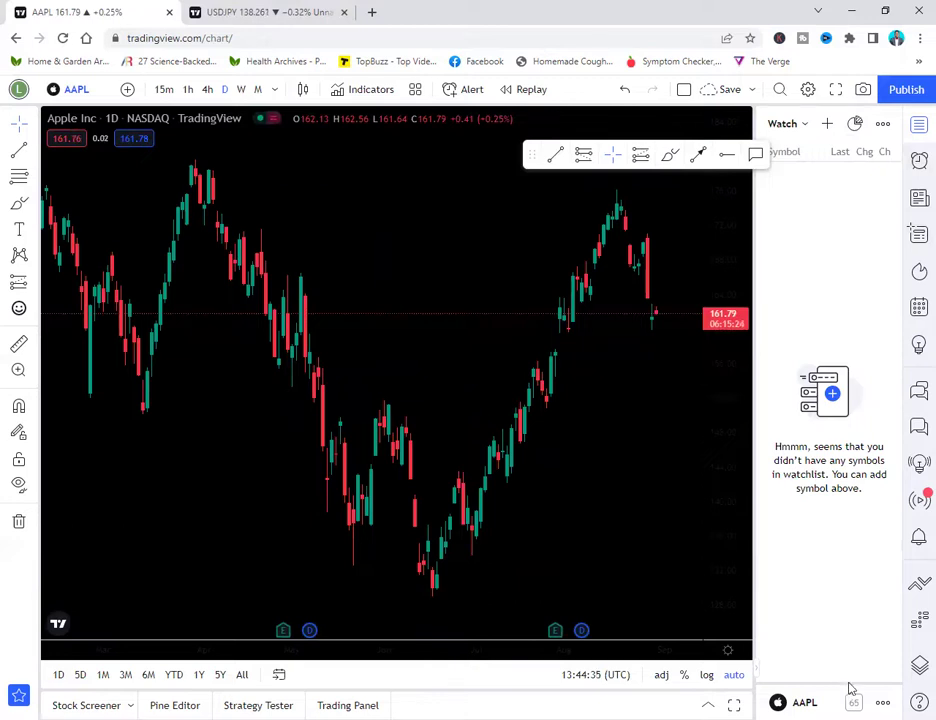
left_click_drag(849, 688, 860, 210)
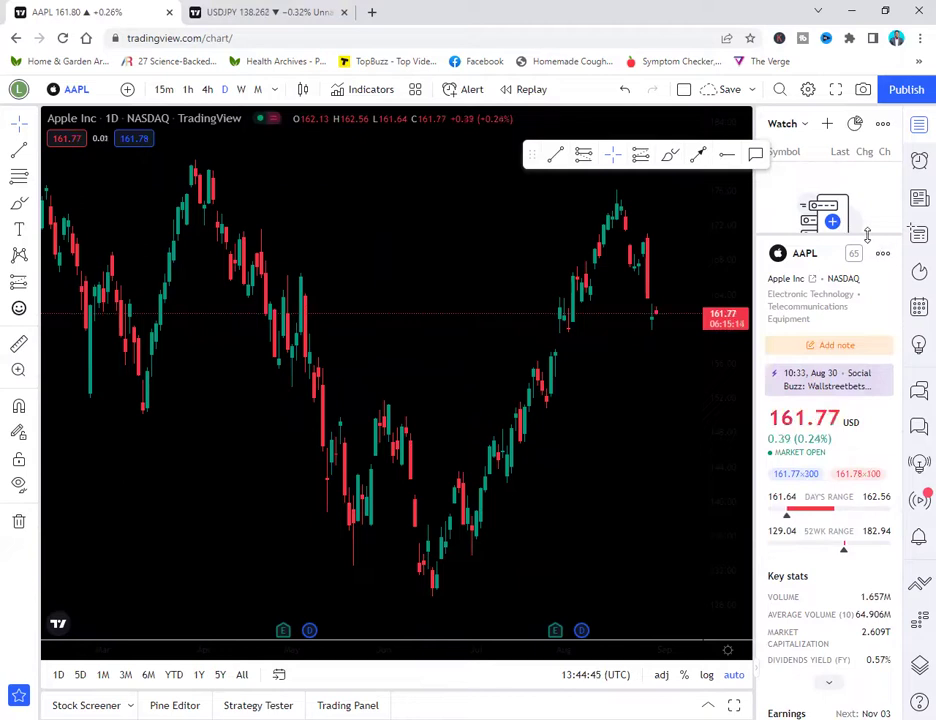
left_click_drag(867, 237, 857, 700)
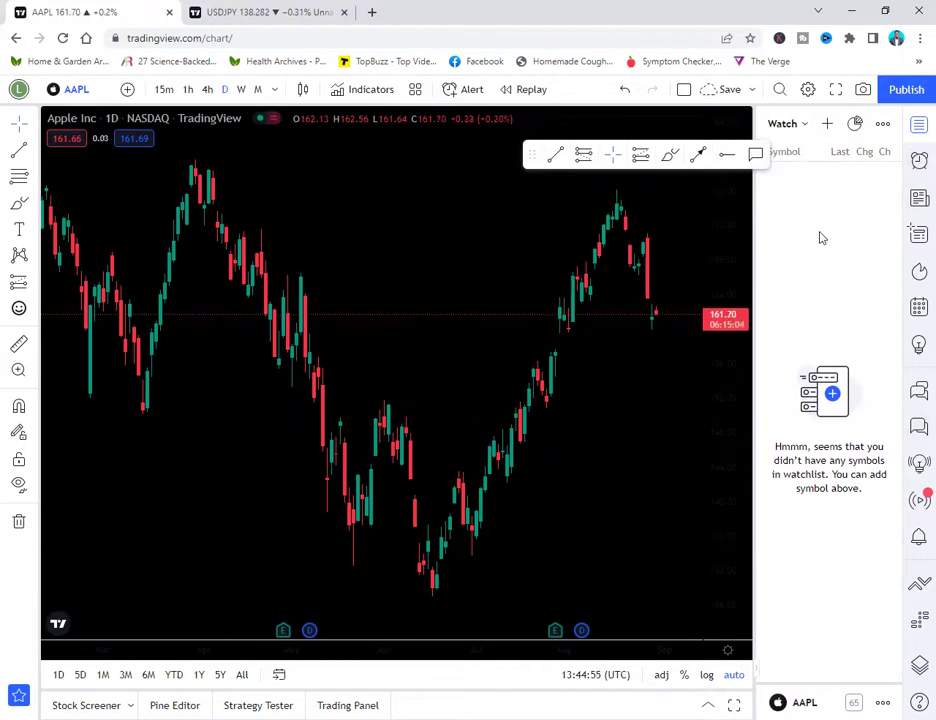
Bring up the symbol search for the watchlist and browse its Stocks, Futures, Forex, Crypto, Indices, Bonds and Economy categories.
left_click(828, 124)
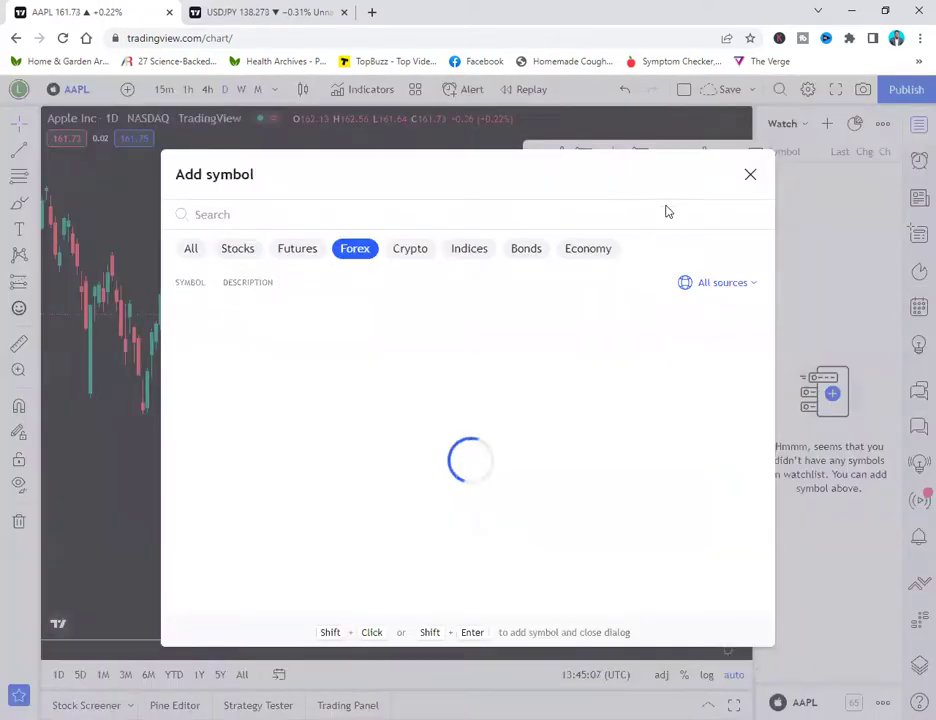
left_click(749, 178)
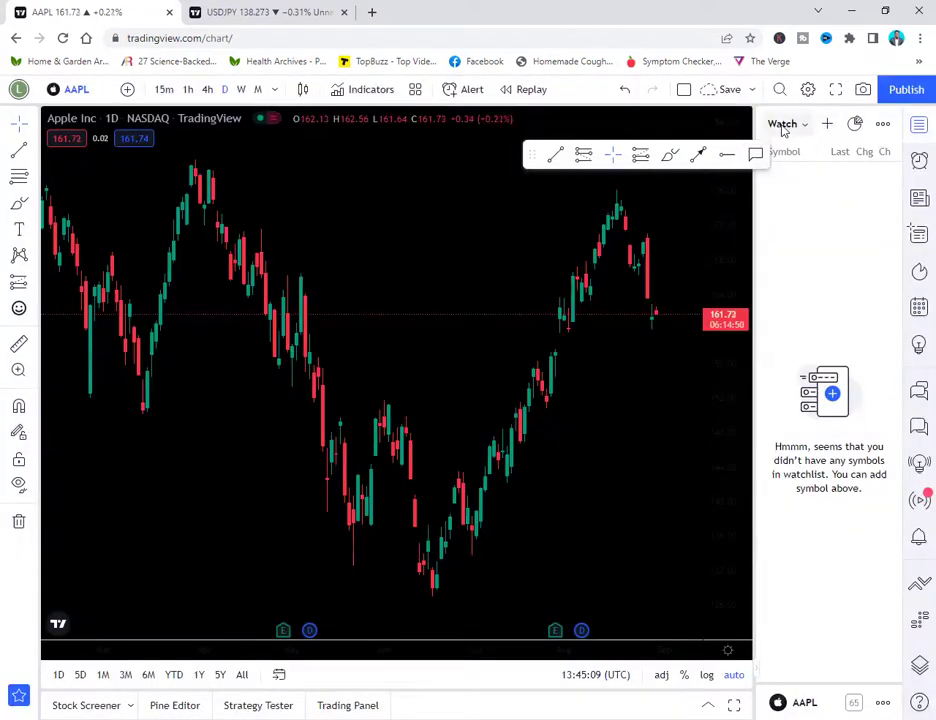
left_click(827, 124)
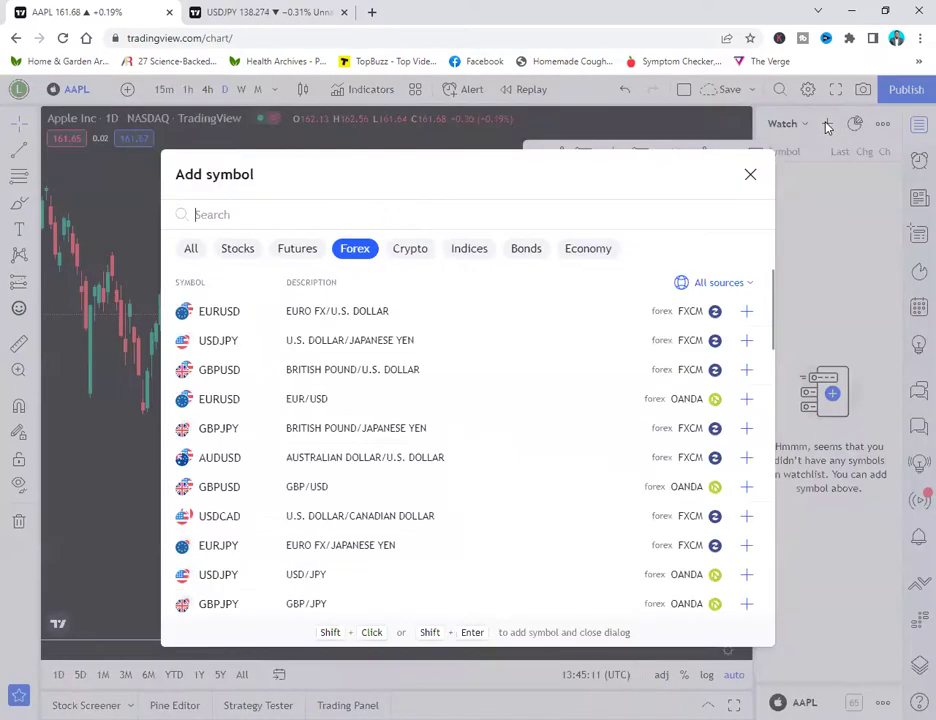
left_click(228, 252)
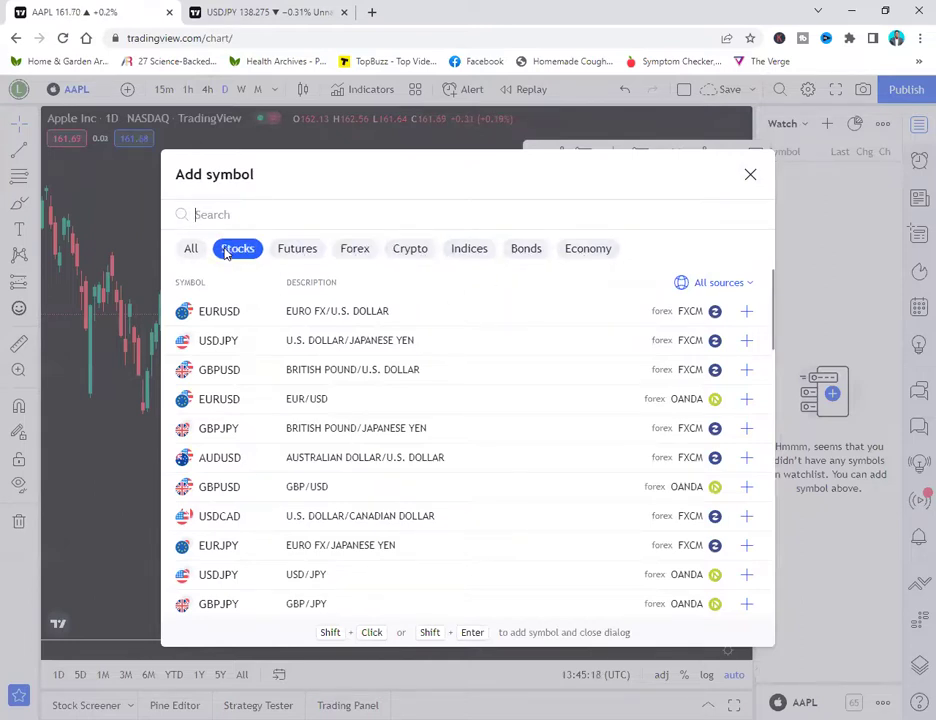
left_click(299, 252)
left_click(358, 252)
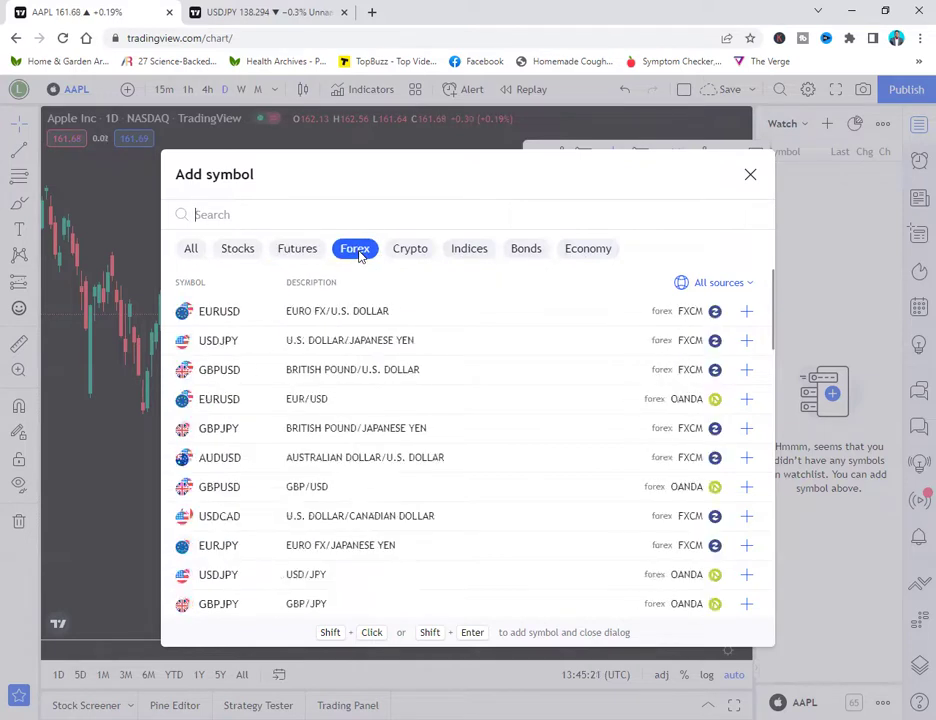
left_click(414, 250)
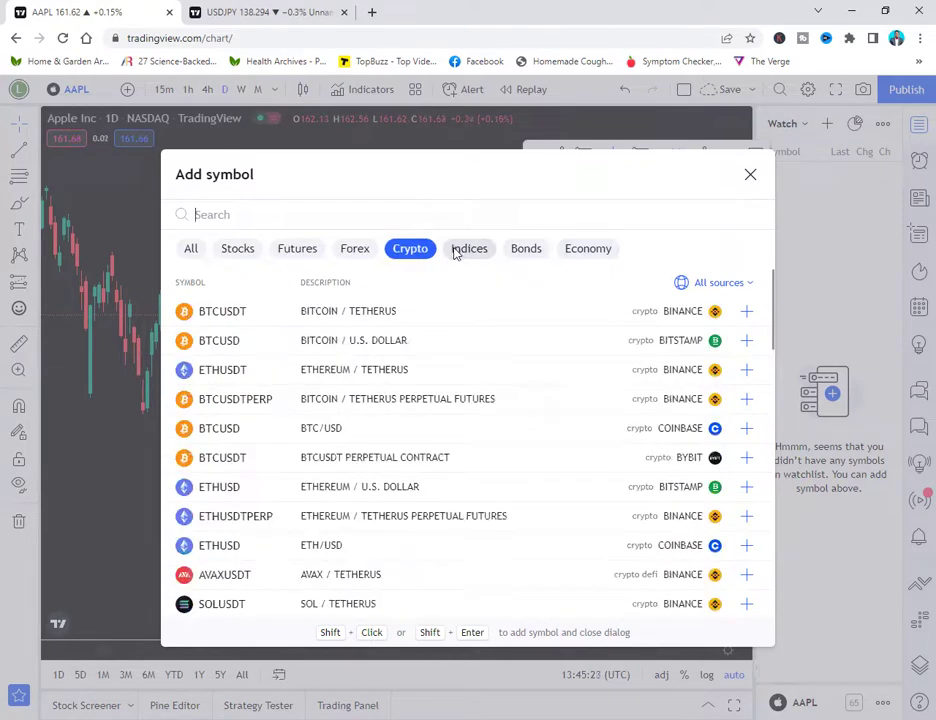
left_click(462, 250)
left_click(530, 250)
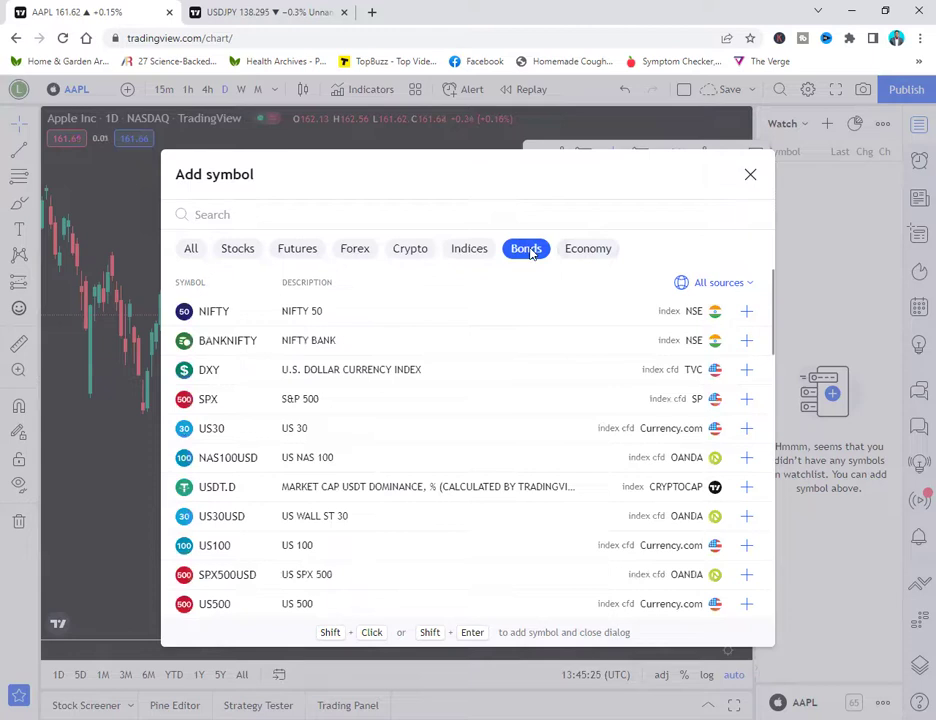
left_click(581, 250)
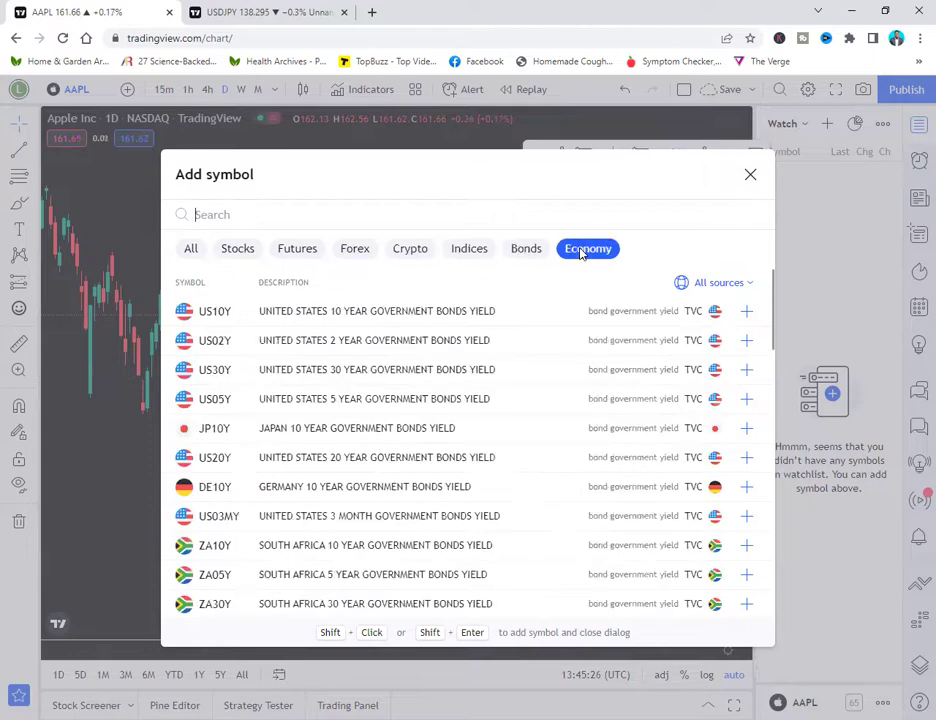
Look through the whole list of Forex symbols and their data sources, and return to the start of the list.
left_click(359, 254)
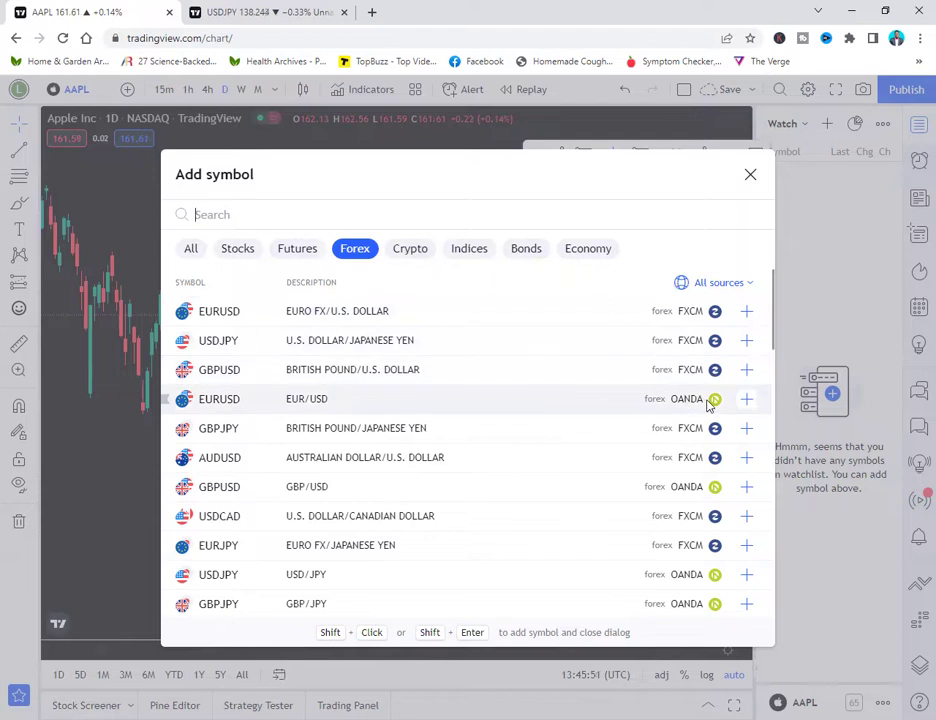
left_click_drag(773, 324, 773, 352)
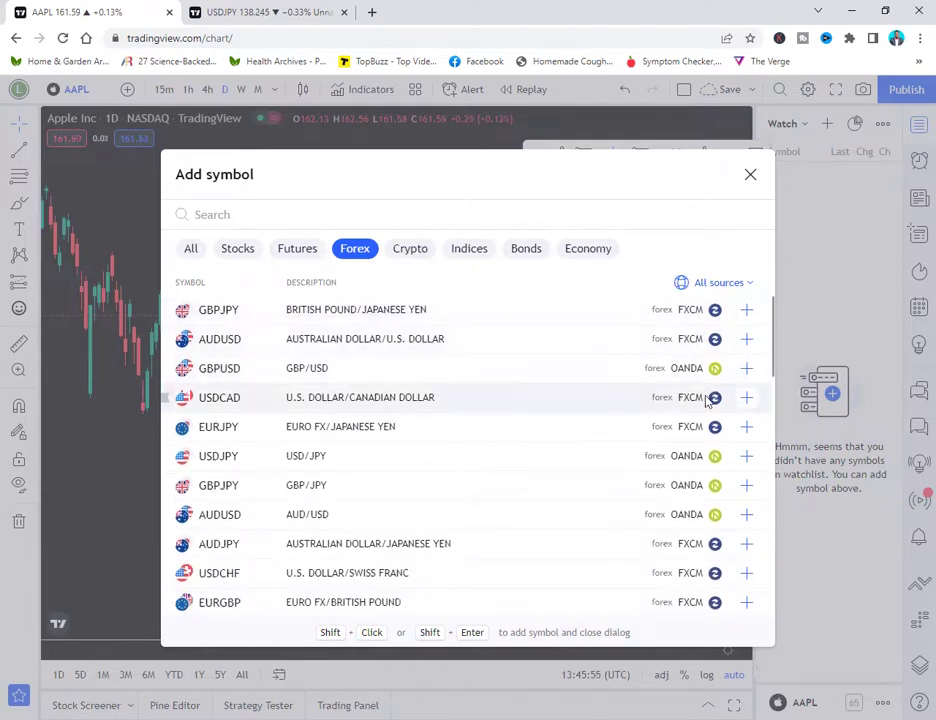
left_click_drag(773, 371, 779, 468)
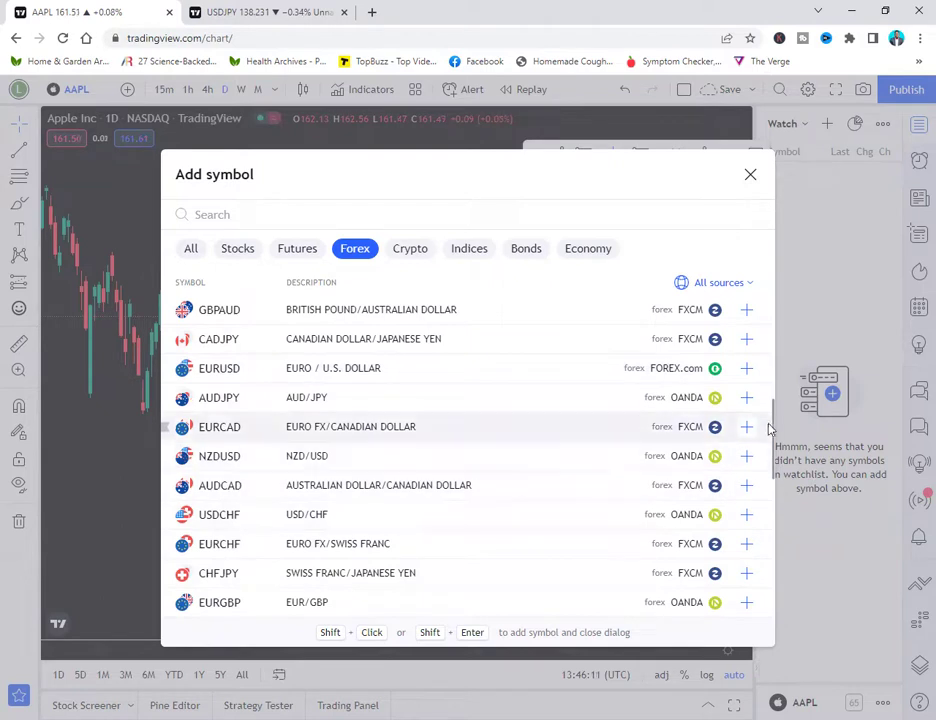
left_click_drag(769, 428, 771, 556)
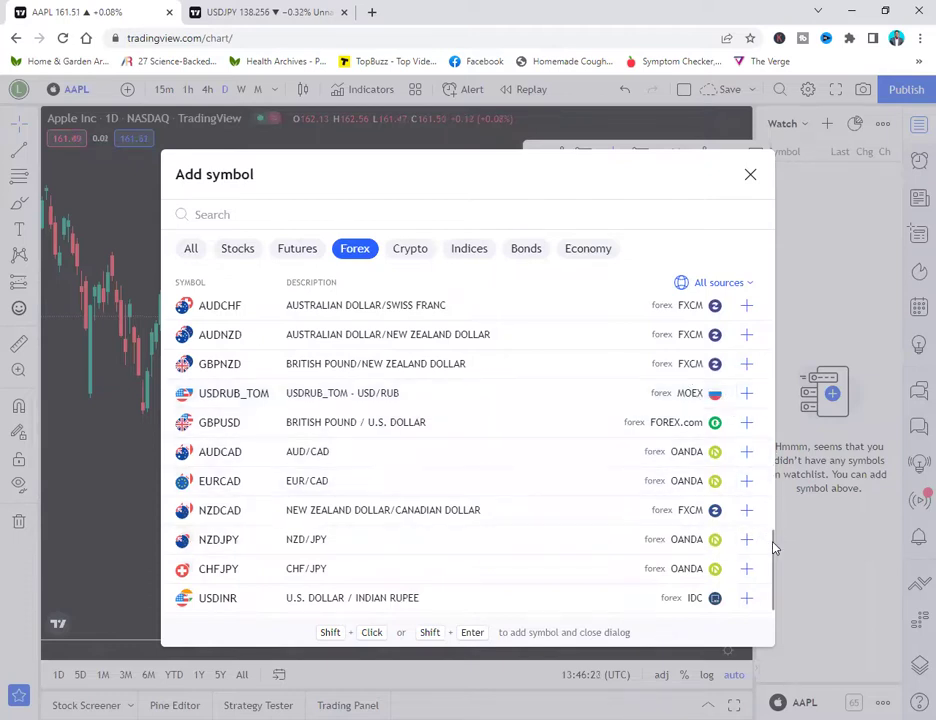
left_click_drag(772, 547, 772, 567)
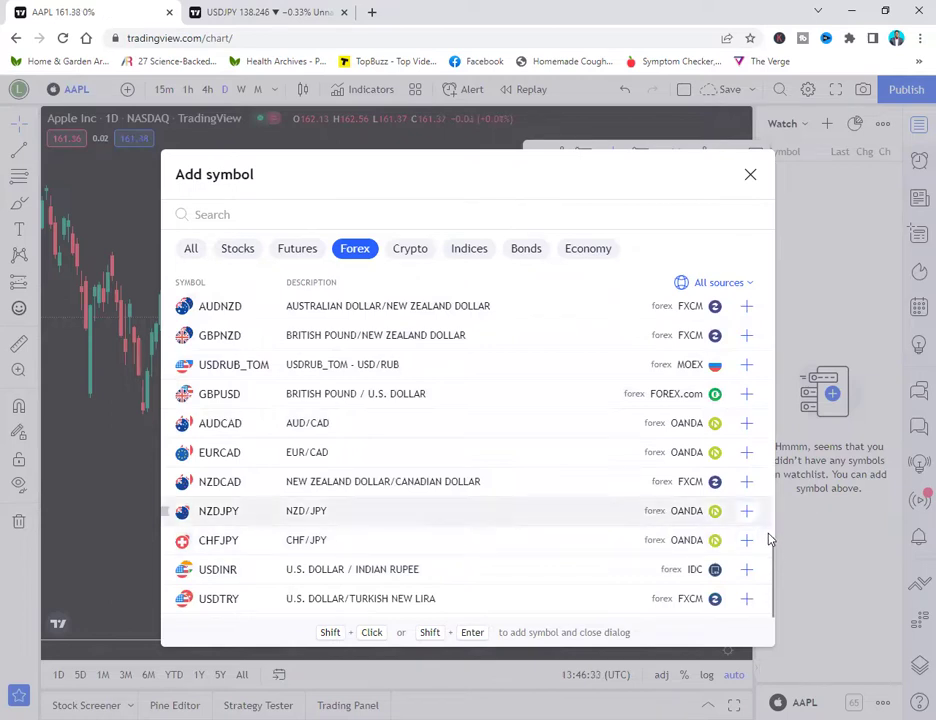
left_click_drag(773, 549, 770, 258)
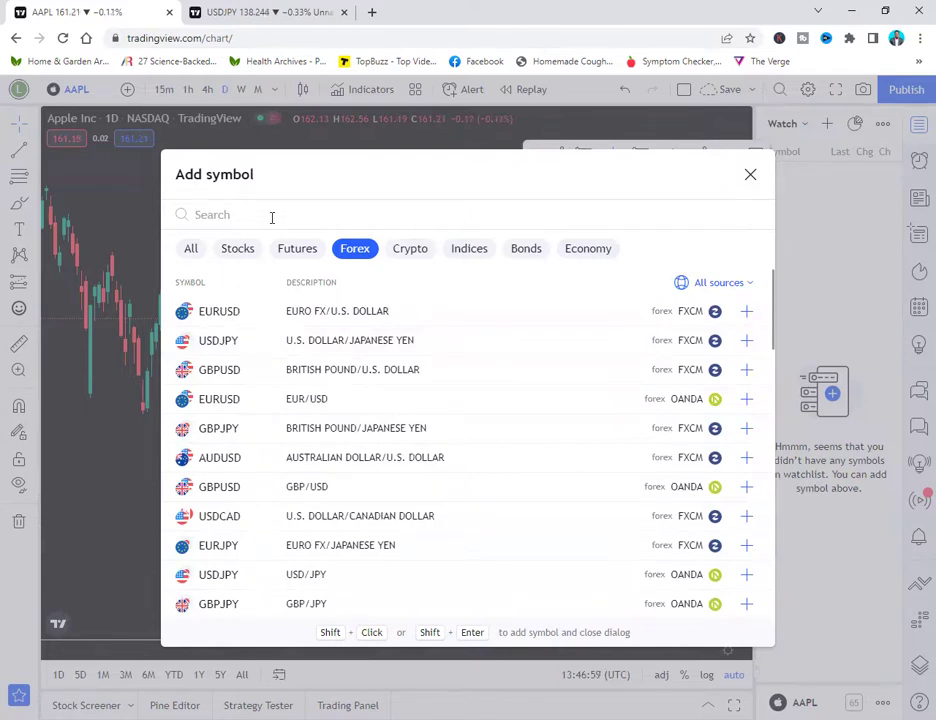
Search the Forex symbols for EUR and add the OANDA pairs EURUSD, EURJPY and EURGBP to the watchlist.
type("EUR")
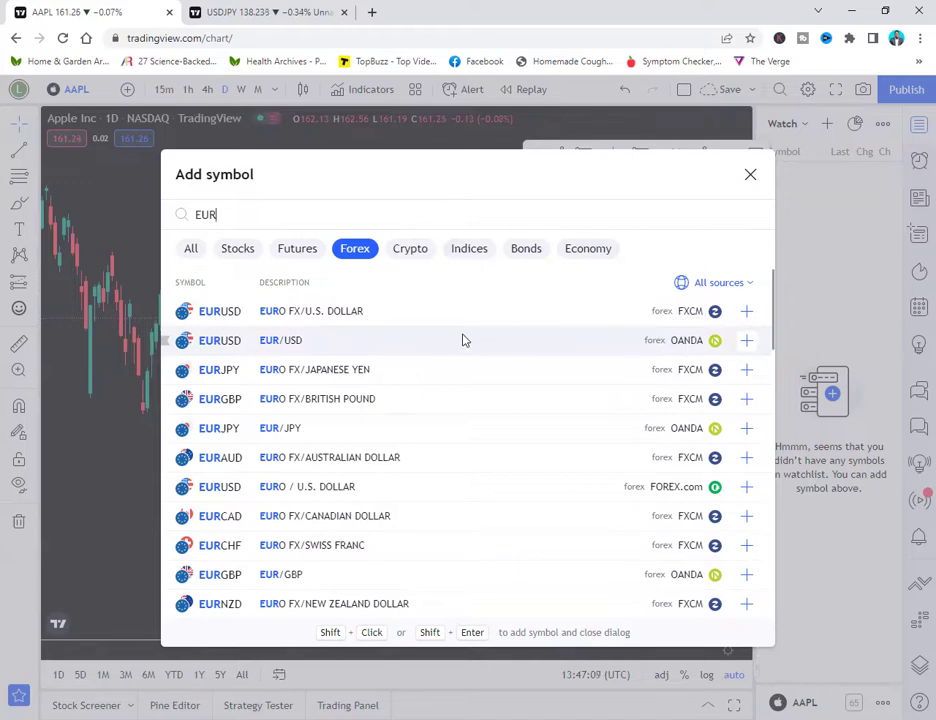
left_click(747, 341)
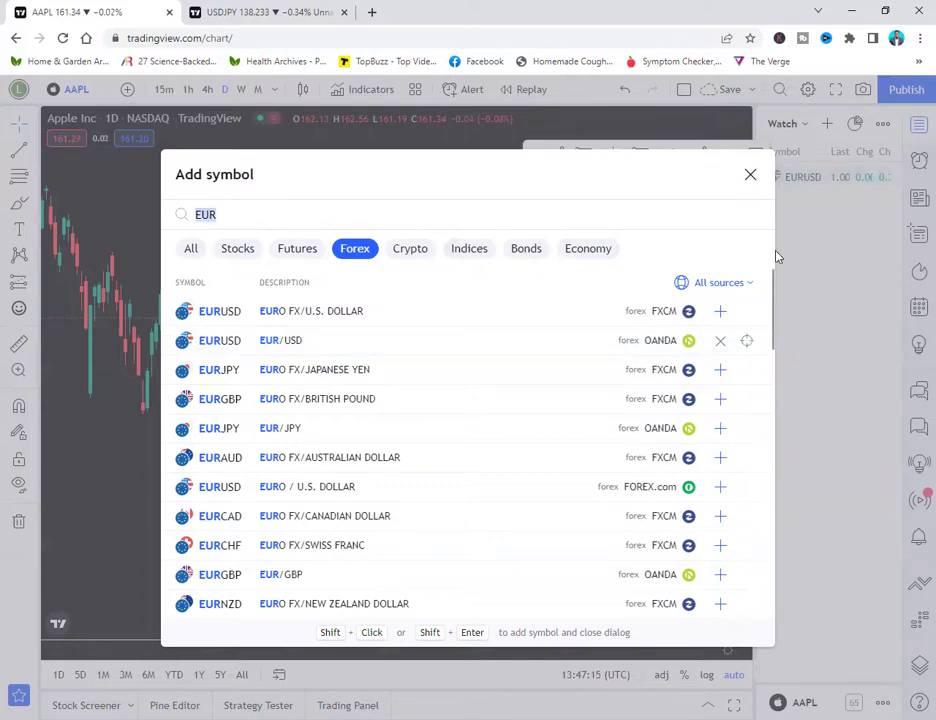
left_click(720, 429)
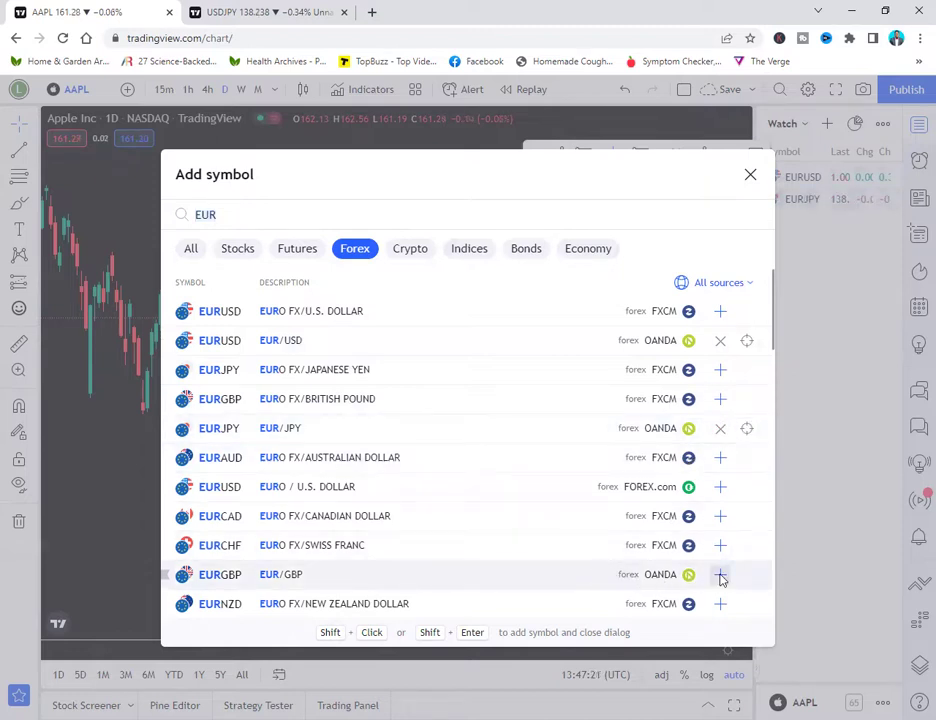
left_click(720, 576)
Add the OANDA pairs EURAUD, EURCAD, EURCHF and EURNZD to the watchlist, and move the floating favorites toolbar clear of it.
left_click_drag(775, 334, 773, 402)
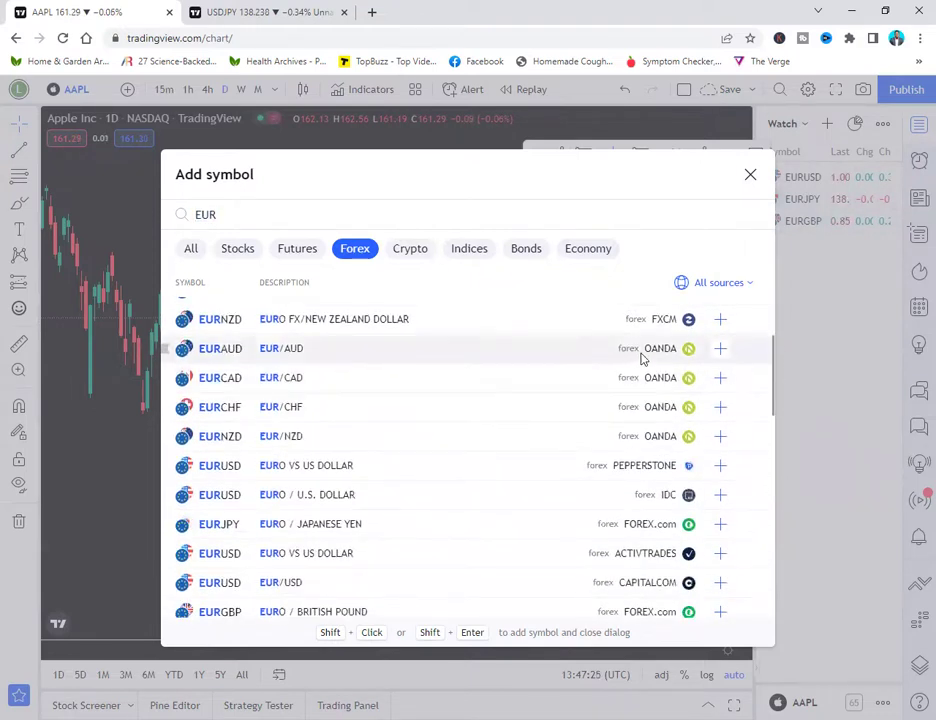
left_click(724, 352)
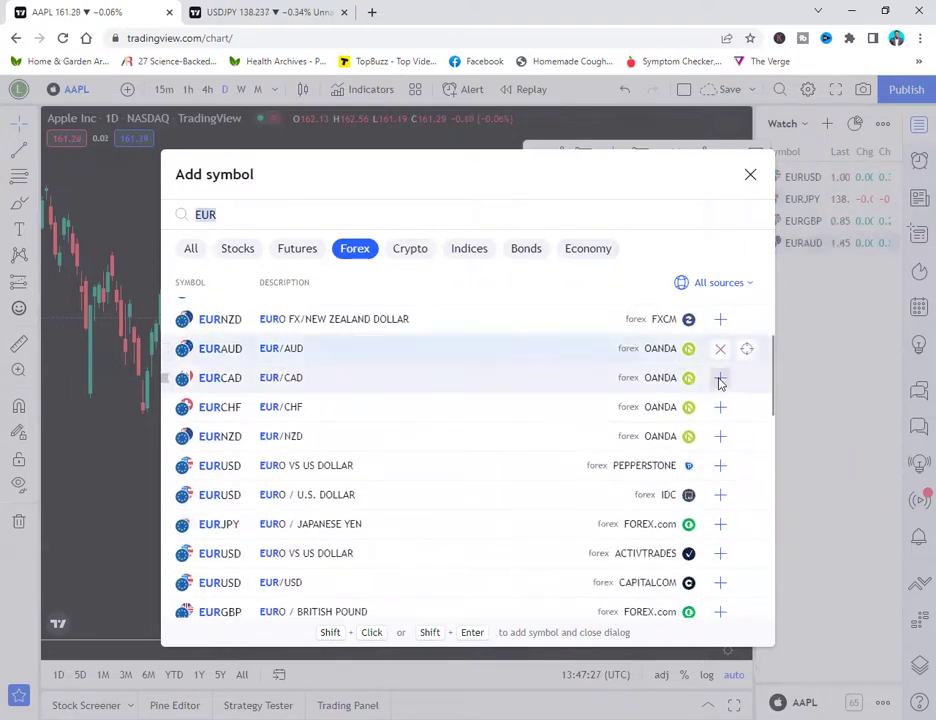
left_click(720, 379)
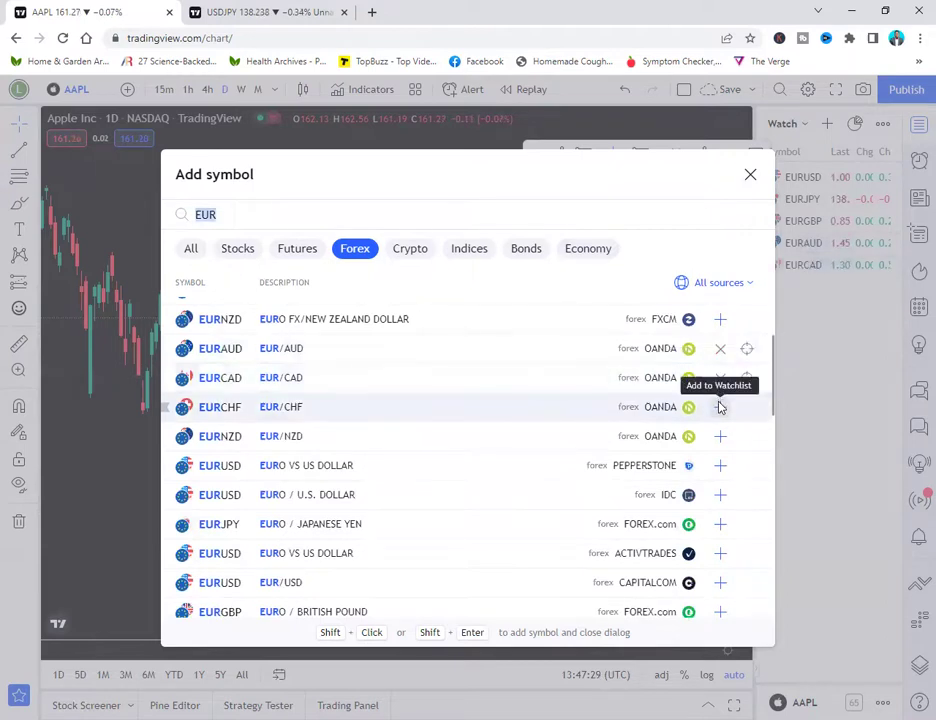
left_click(720, 407)
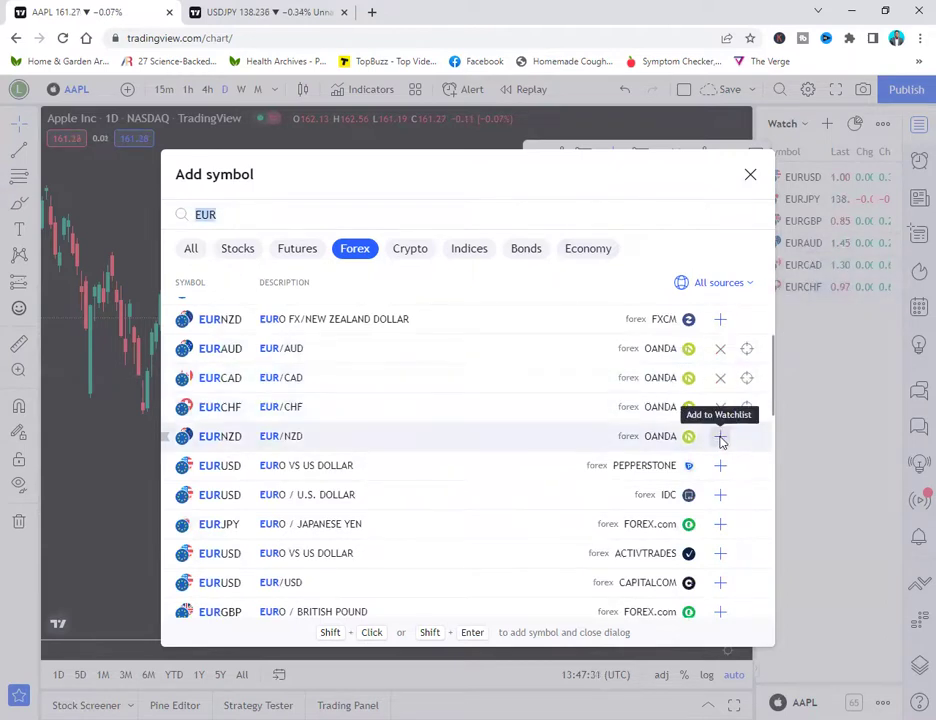
left_click(720, 437)
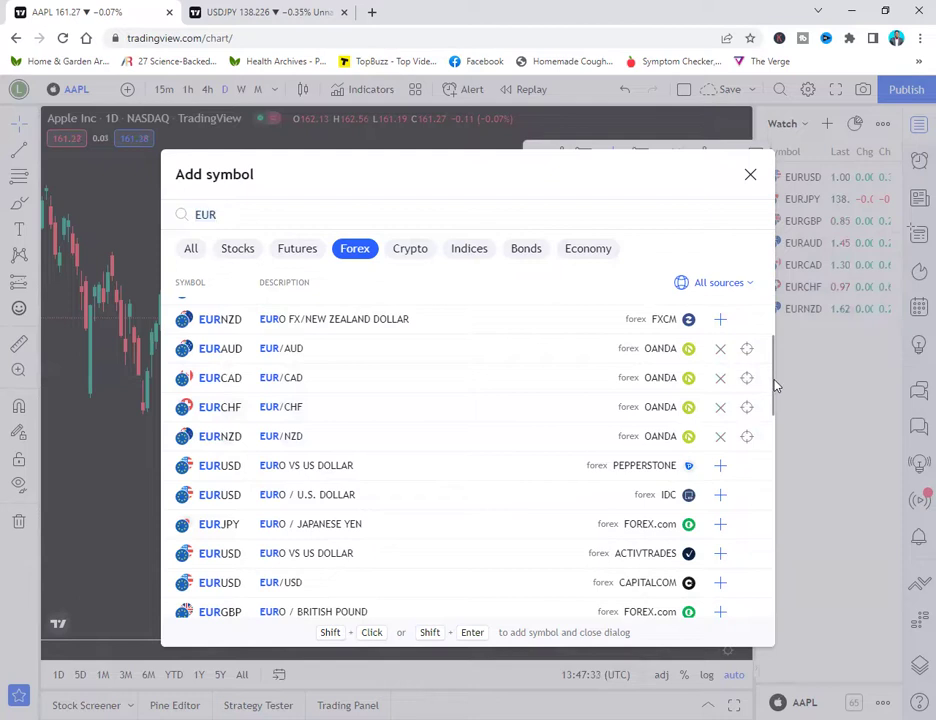
left_click_drag(773, 400, 765, 315)
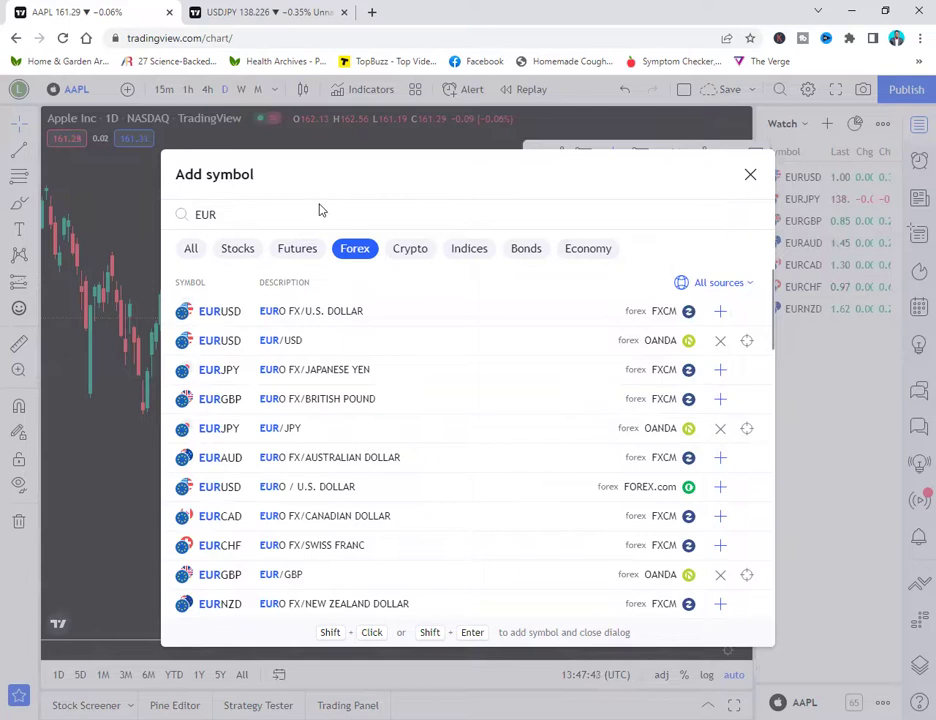
left_click(750, 175)
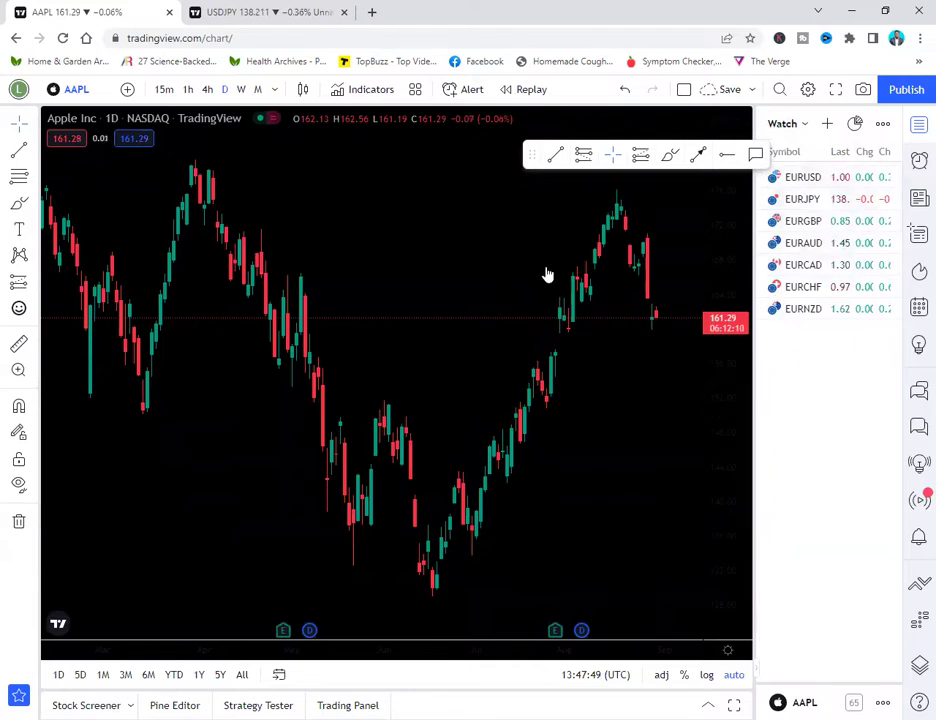
left_click_drag(532, 154, 476, 145)
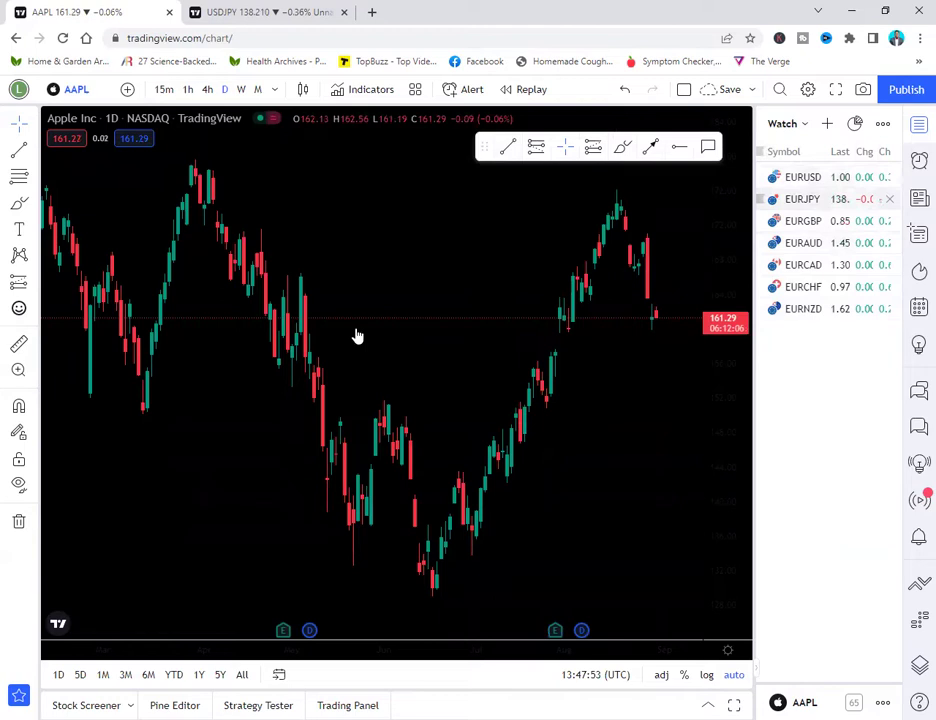
View the charts of EURUSD, EURJPY, EURGBP, EURAUD, EURCAD, EURCHF and EURNZD one after another from the watchlist.
left_click(806, 180)
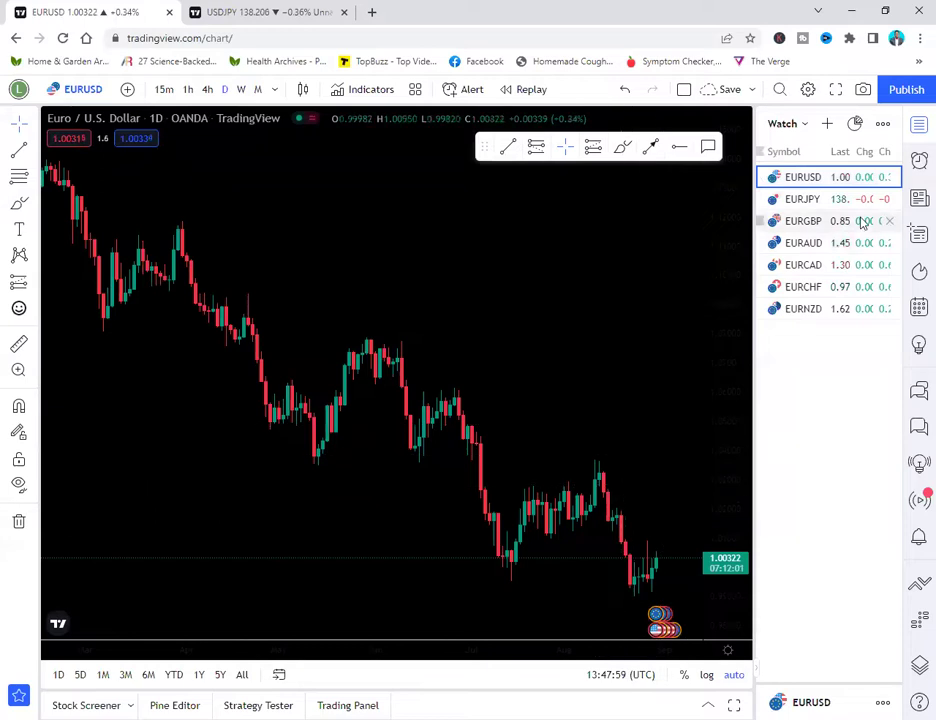
left_click(811, 202)
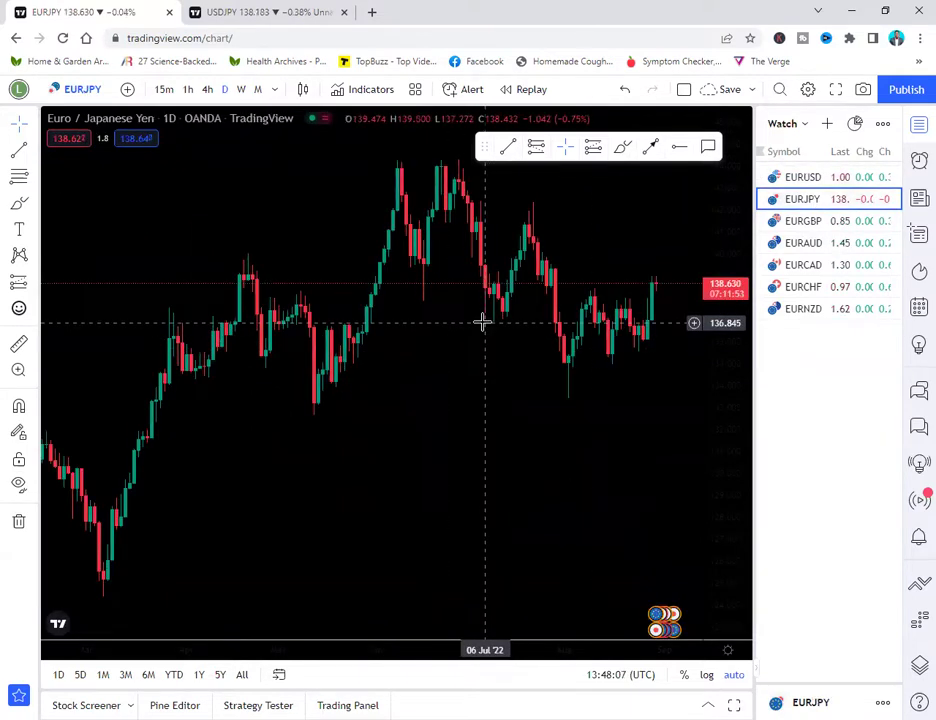
left_click(796, 222)
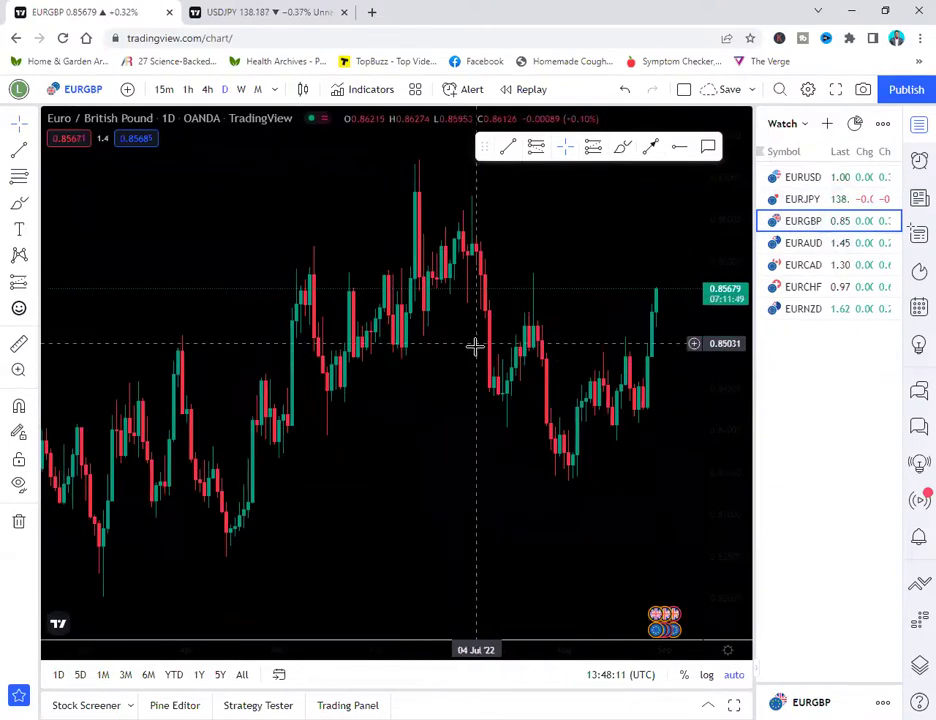
left_click(814, 250)
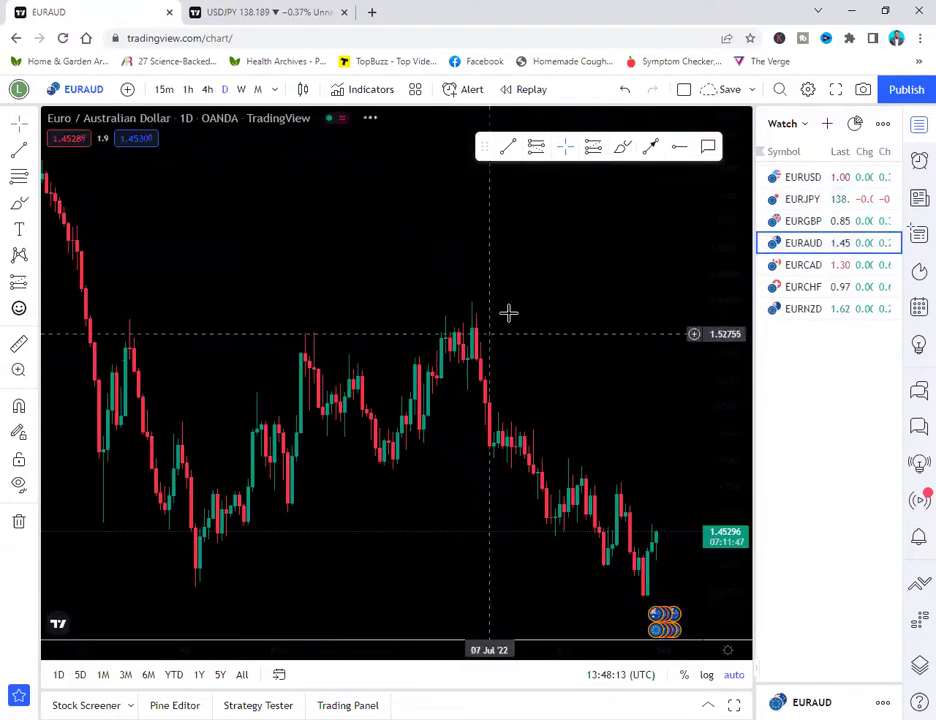
left_click(812, 268)
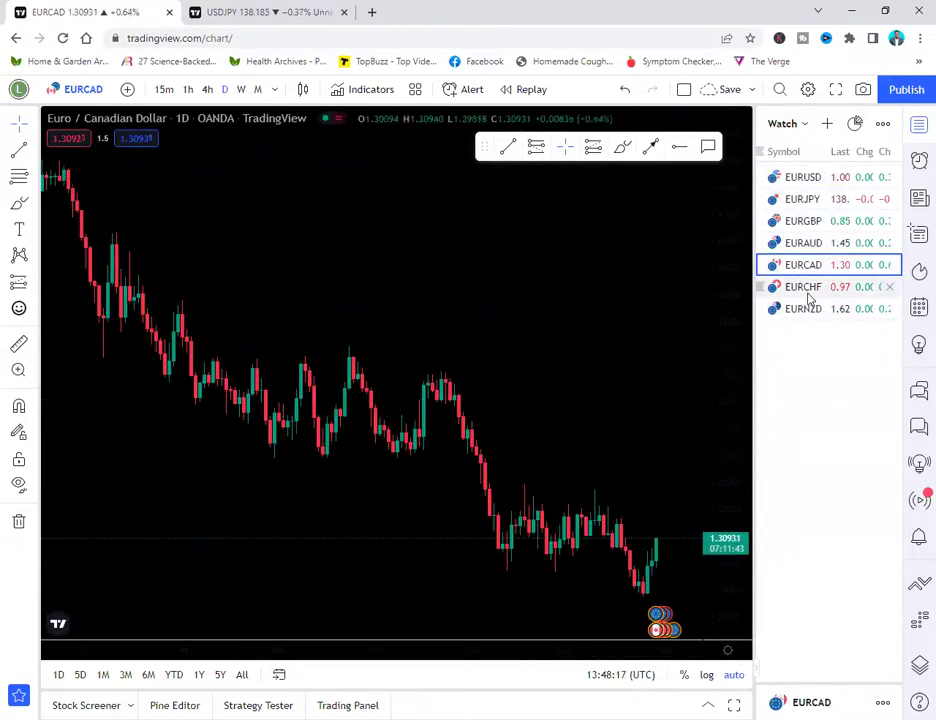
left_click(808, 289)
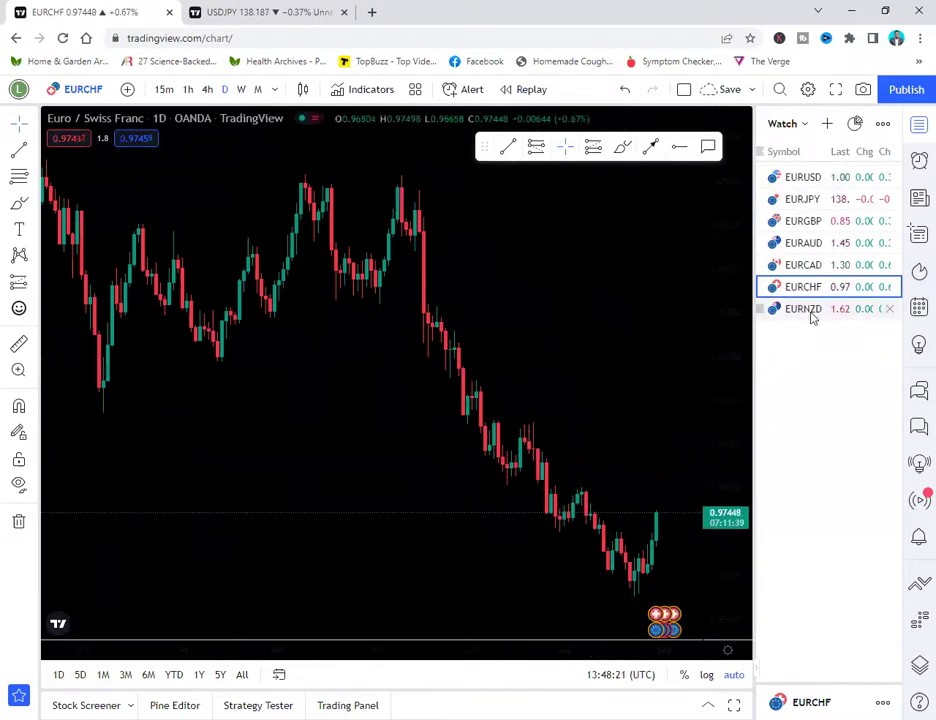
left_click(811, 312)
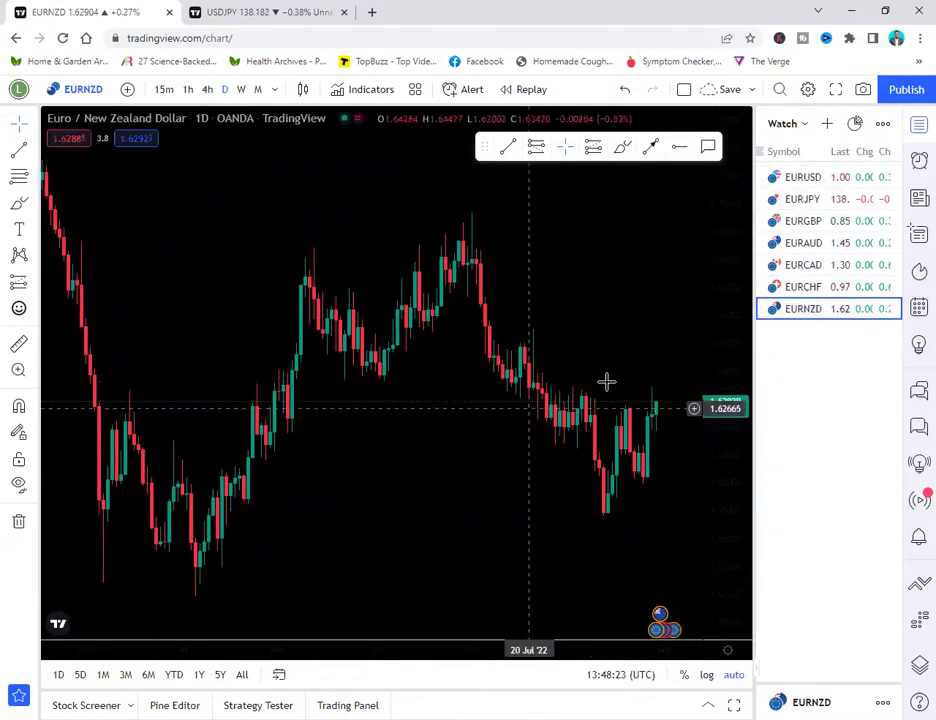
Search the Forex symbols for GBP and add the OANDA pairs GBPUSD, GBPJPY and GBPAUD to the watchlist.
left_click(829, 124)
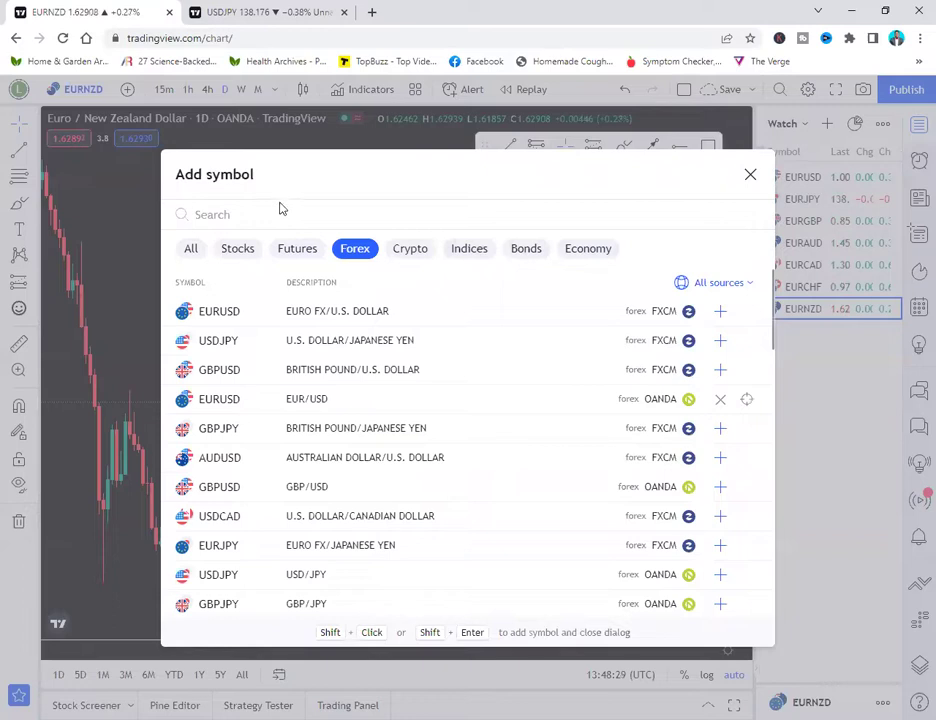
type("GBP")
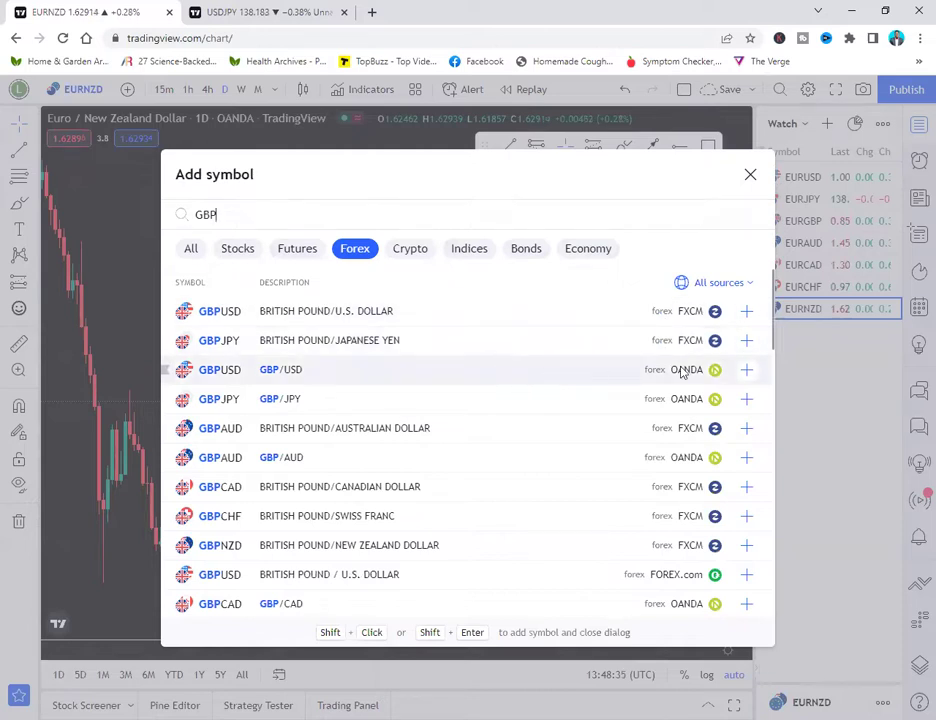
left_click(745, 370)
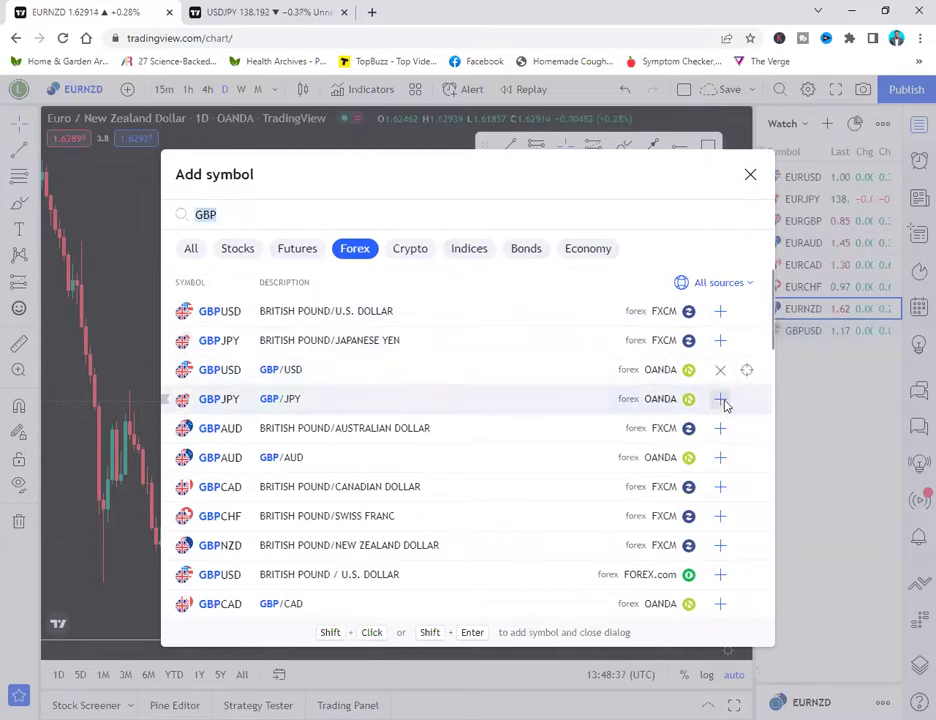
left_click(721, 399)
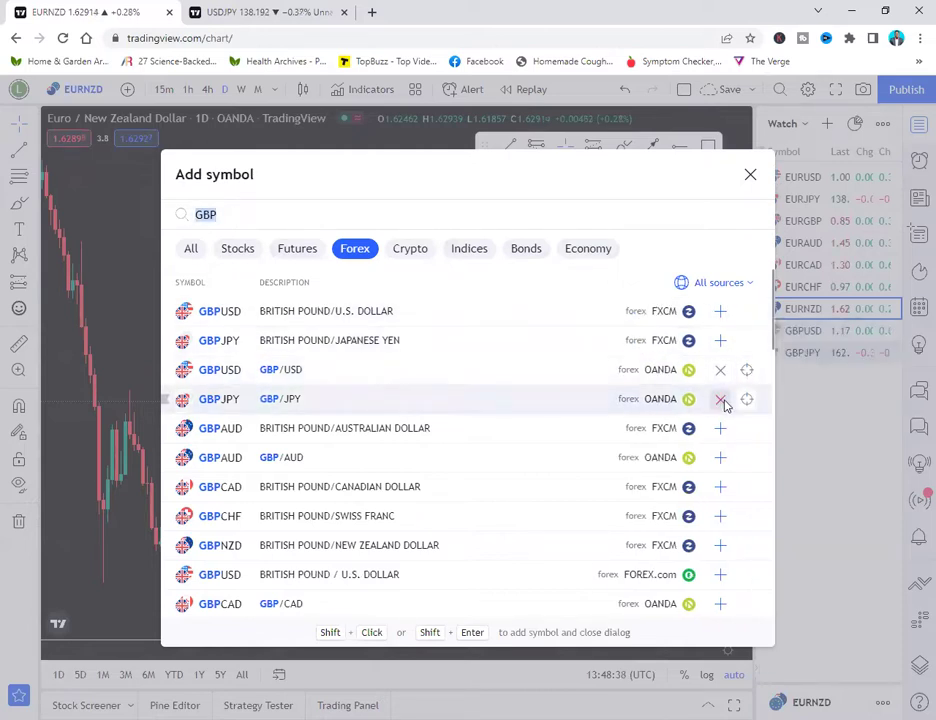
left_click(721, 457)
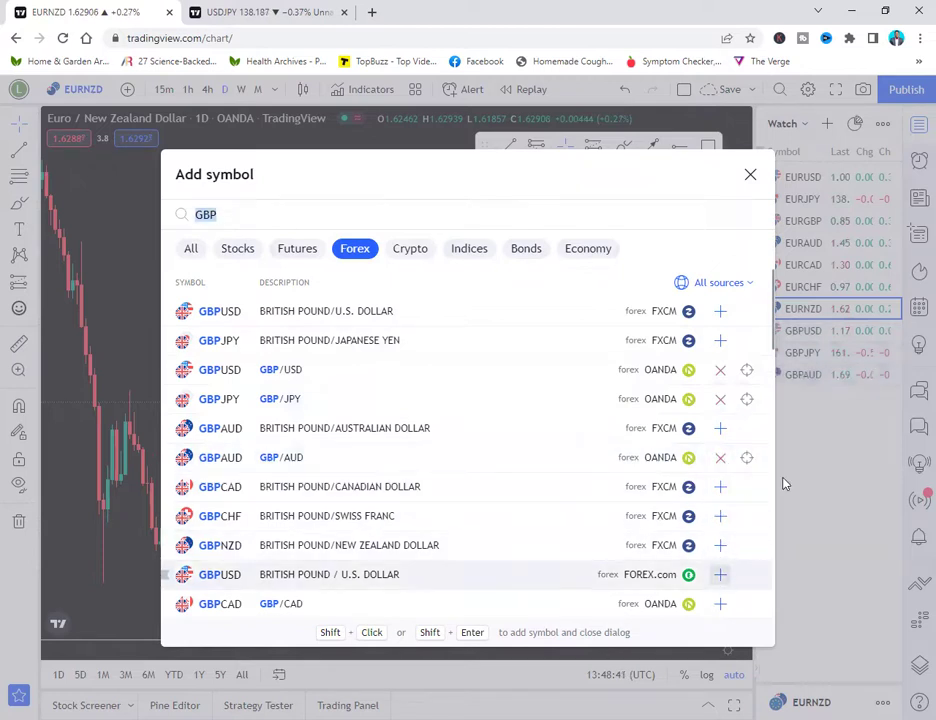
Add the OANDA pairs GBPCAD, GBPCHF and GBPNZD to the watchlist and close the symbol search.
left_click_drag(775, 345, 773, 381)
left_click(721, 449)
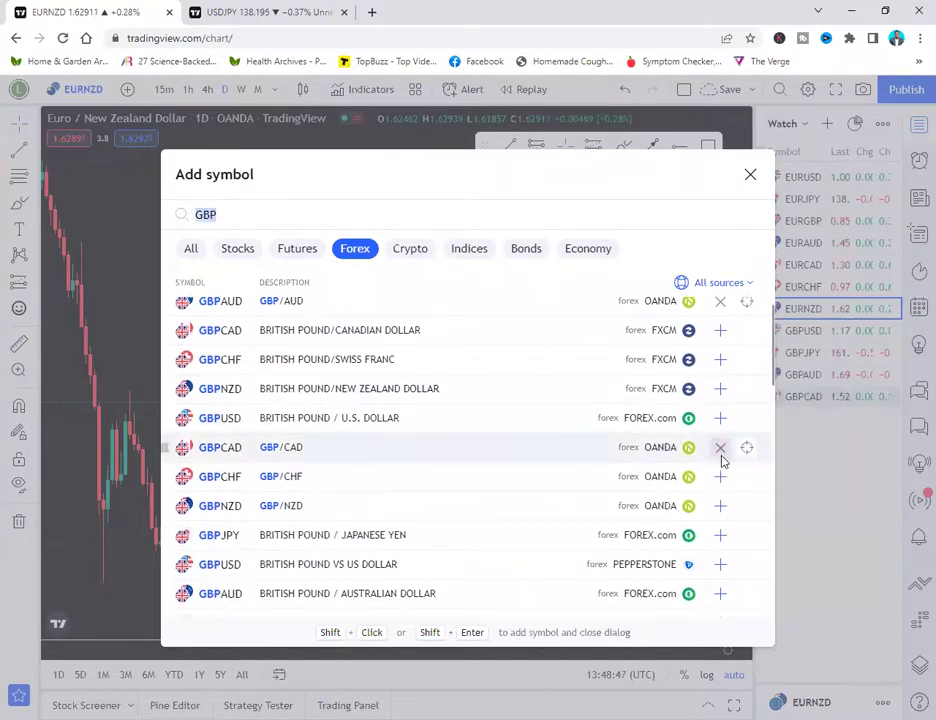
left_click(721, 478)
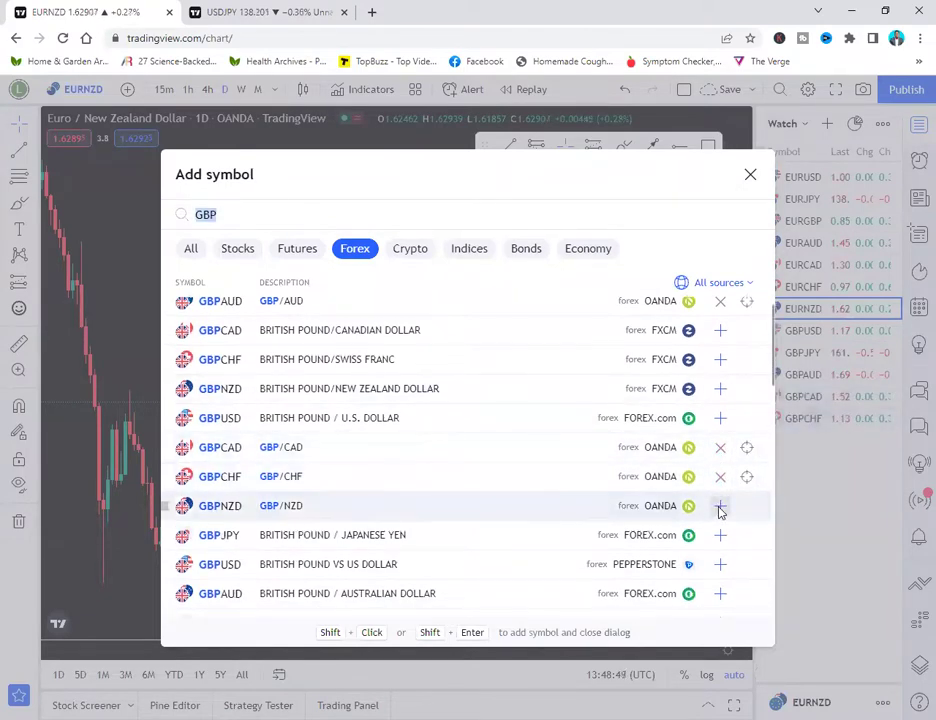
left_click(721, 507)
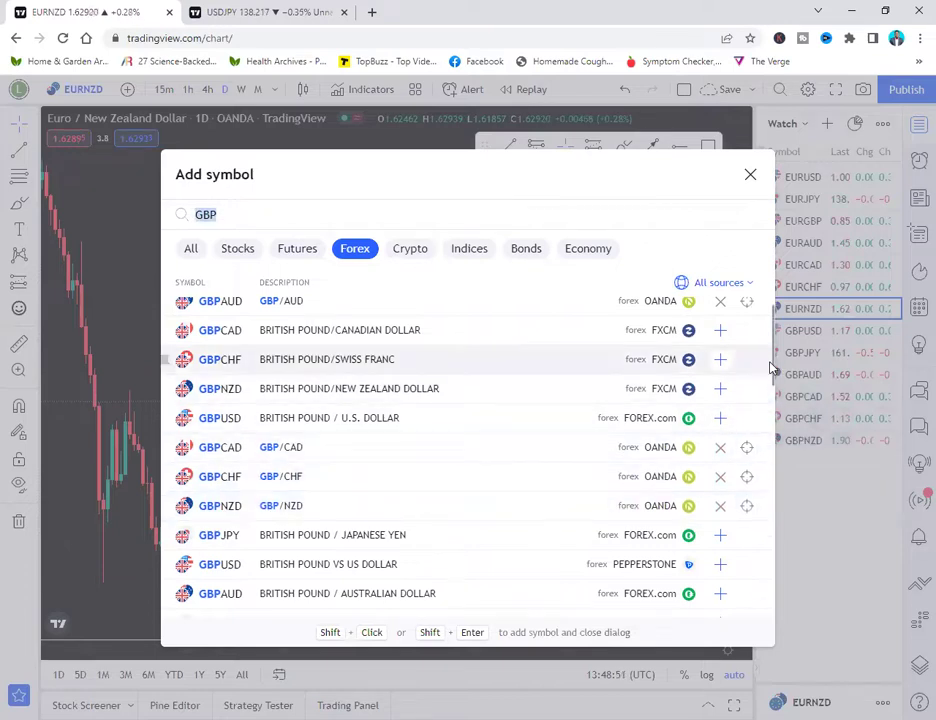
scroll(773, 386, "down", 1)
left_click_drag(773, 386, 773, 241)
left_click(749, 177)
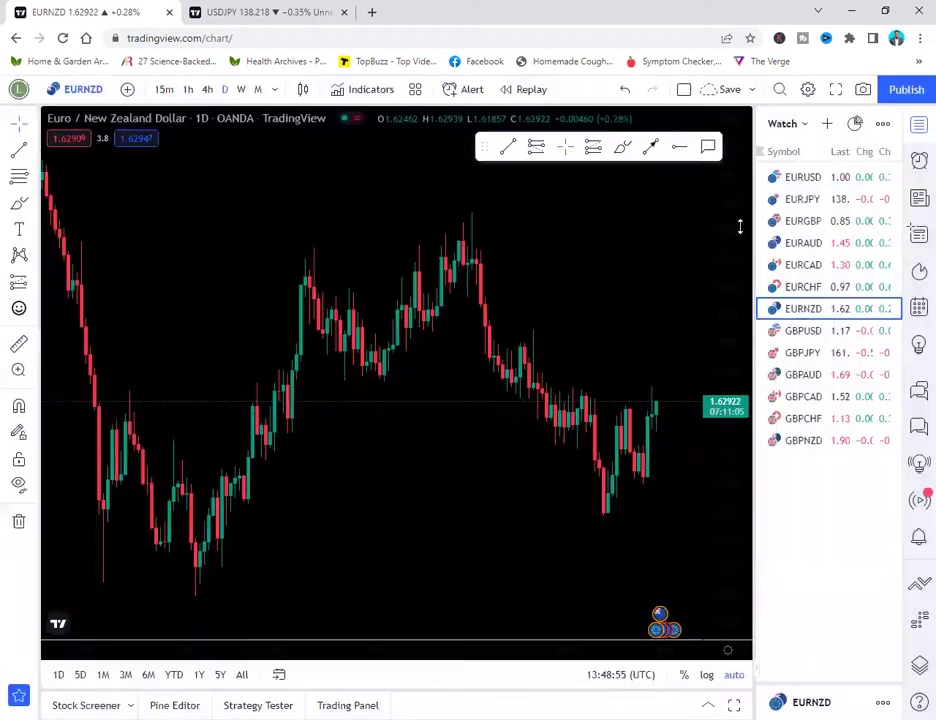
View the charts of GBPUSD, GBPJPY, GBPAUD, GBPCAD, GBPCHF and GBPNZD one after another from the watchlist.
left_click(814, 333)
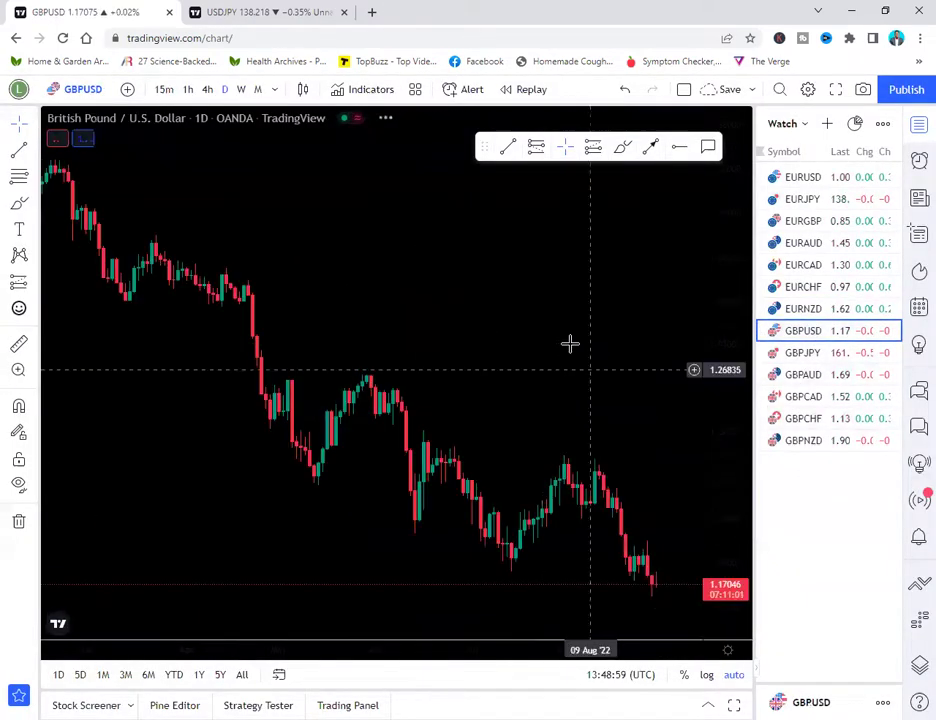
left_click(803, 356)
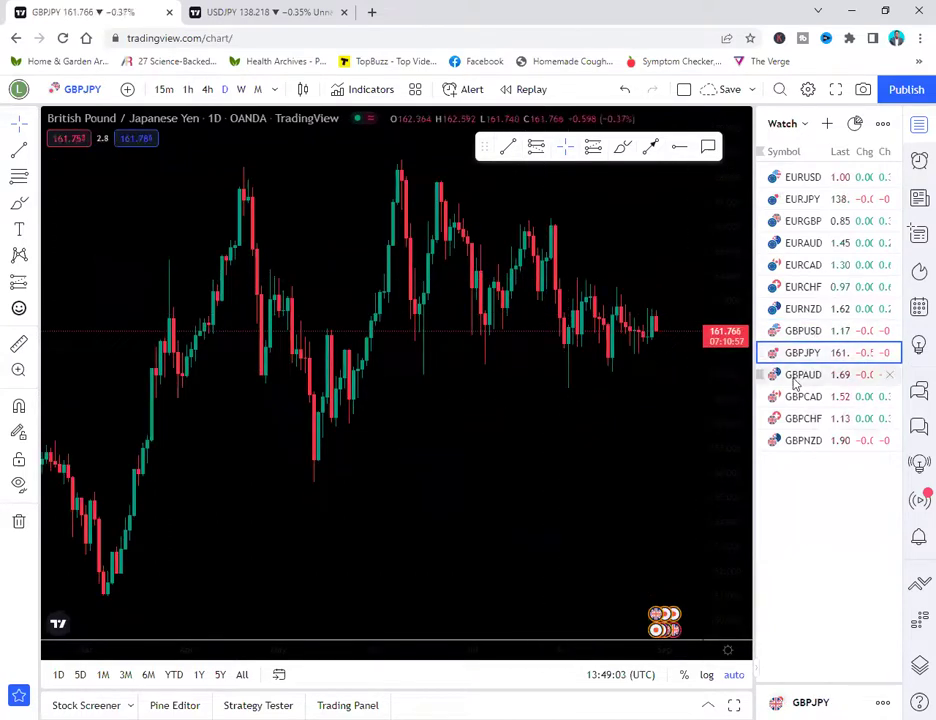
left_click(795, 378)
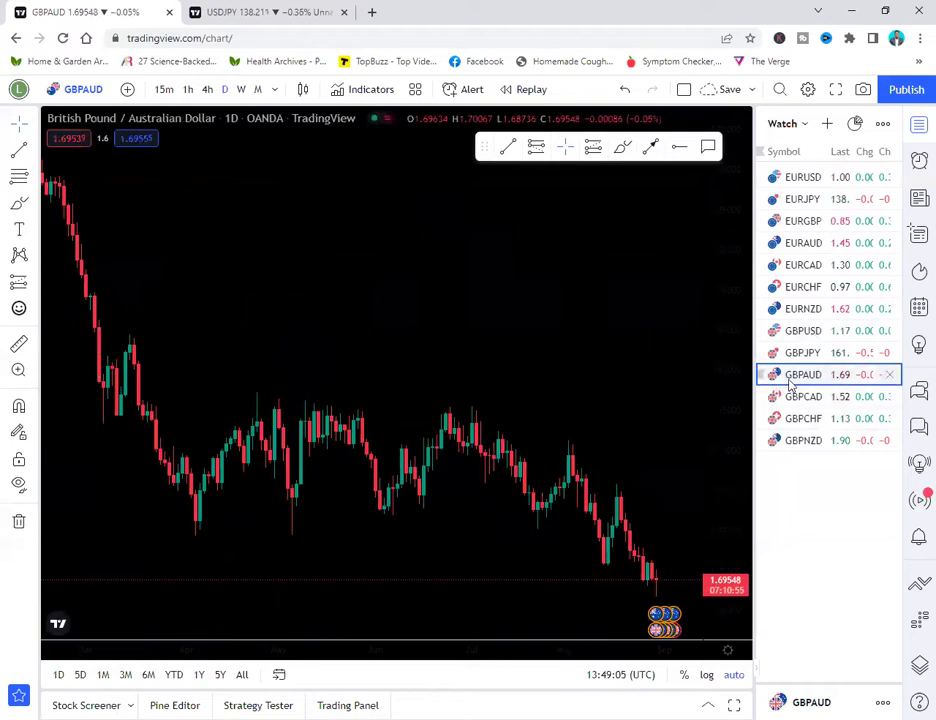
left_click(803, 398)
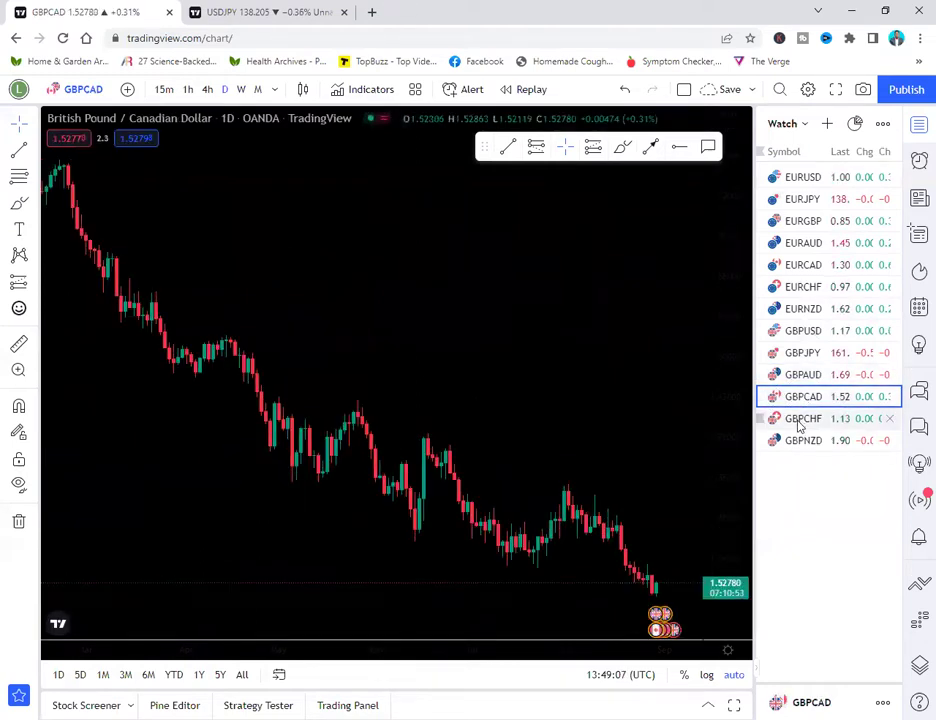
left_click(801, 420)
left_click(801, 442)
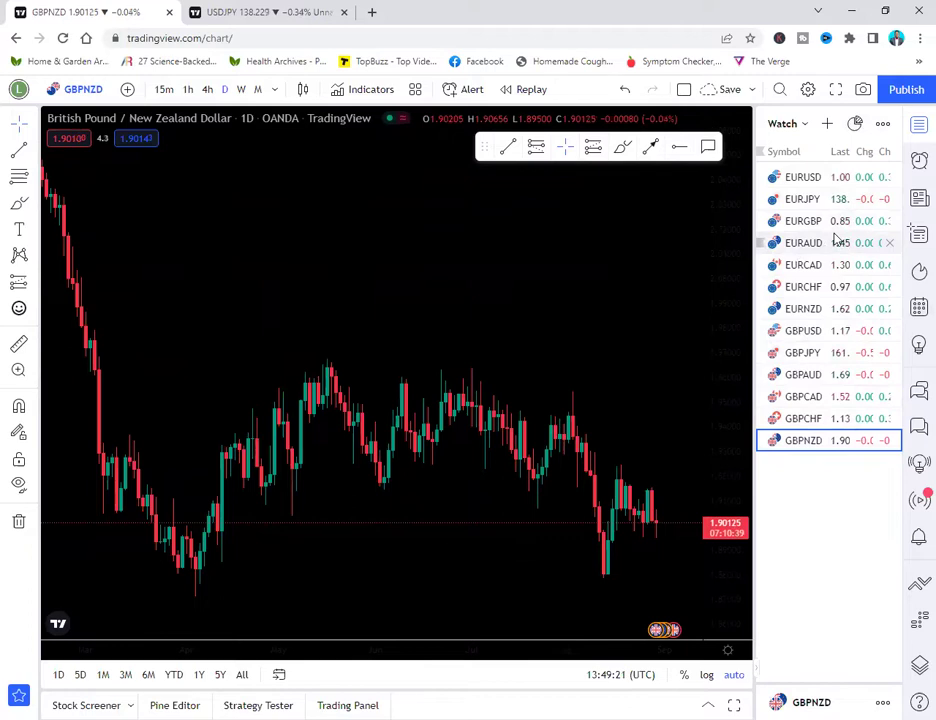
Hide the watchlist, show it again, and hide it once more to give the GBPNZD chart the full width.
left_click(917, 127)
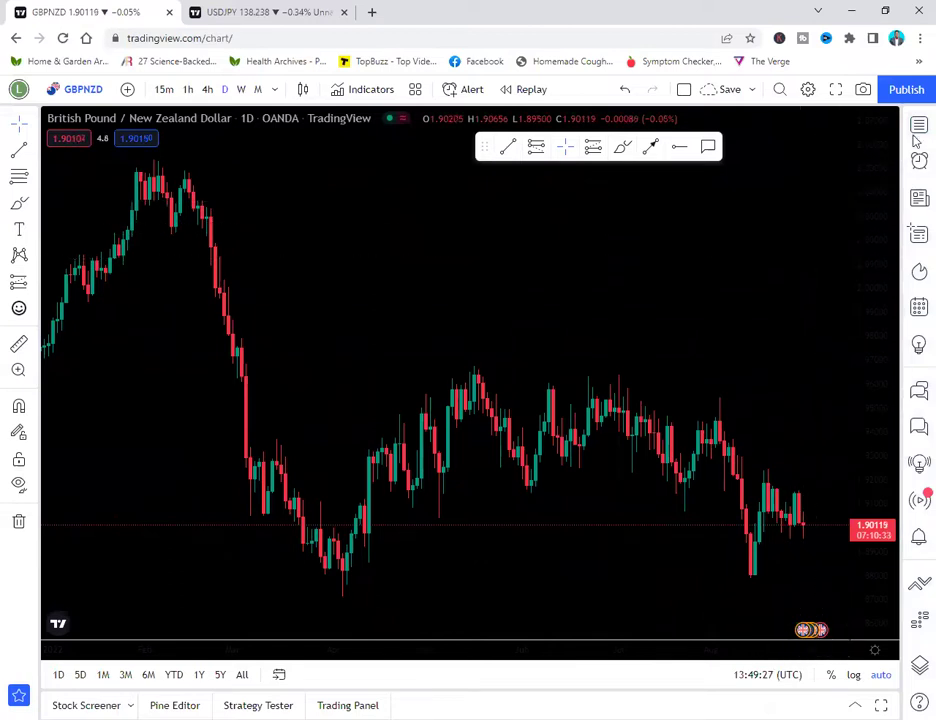
left_click(917, 127)
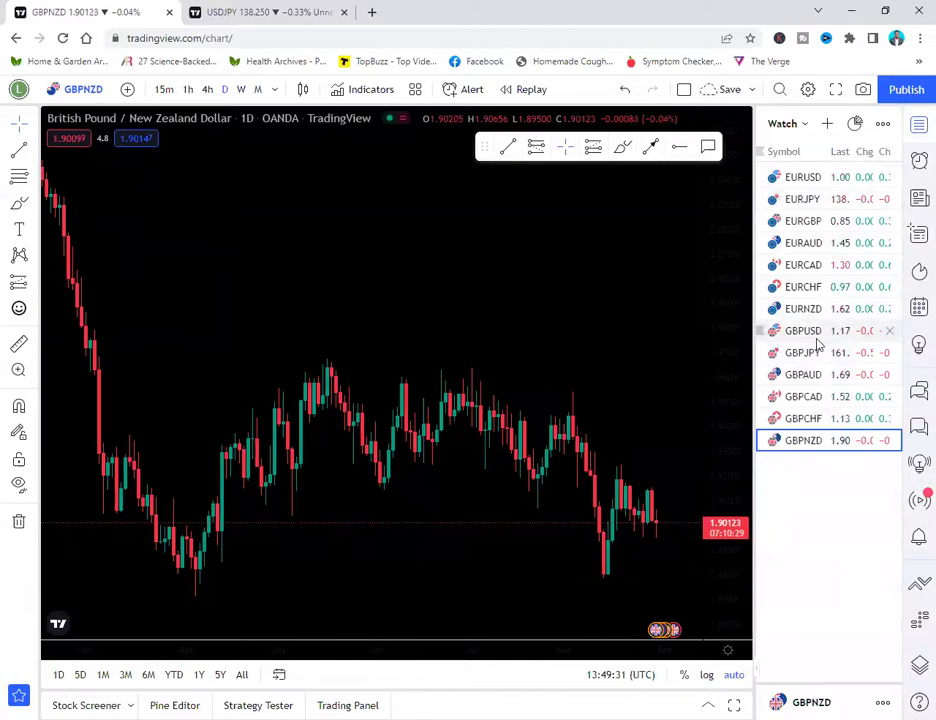
left_click(917, 127)
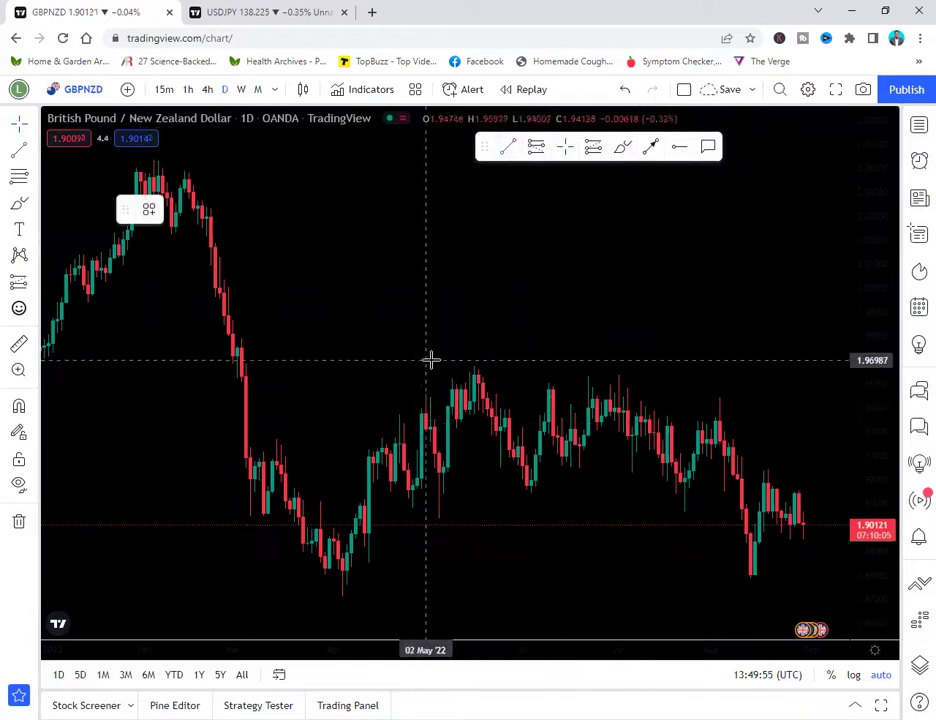
Draw a falling trend line over the GBPNZD highs from about 1.96651 on 17 May '22 to 1.94725 on 26 Aug '22.
left_click(472, 370)
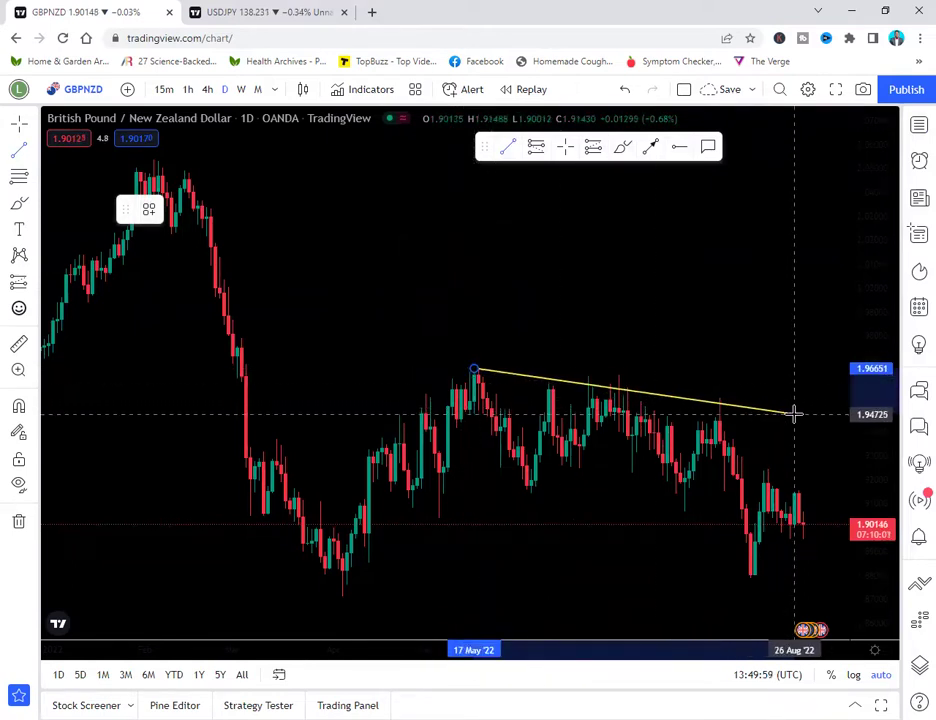
left_click(793, 413)
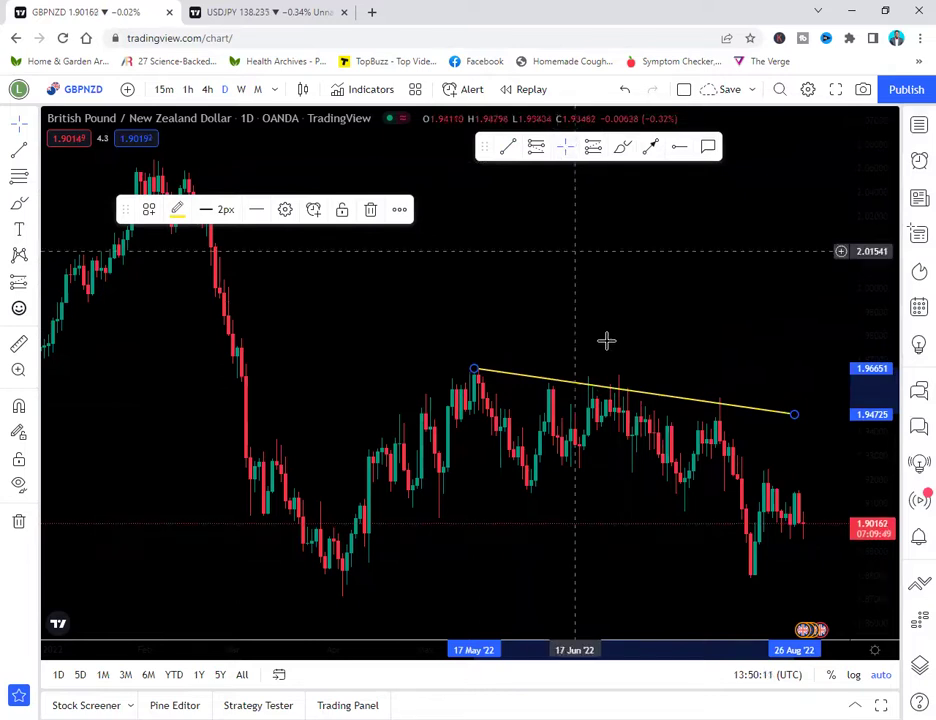
left_click(652, 303)
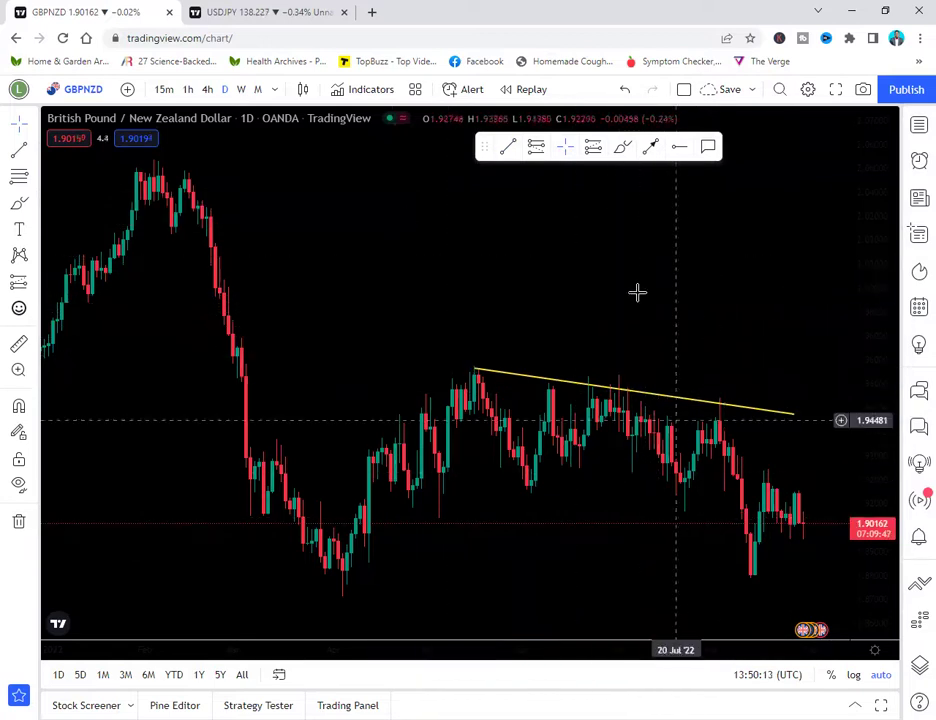
left_click(566, 148)
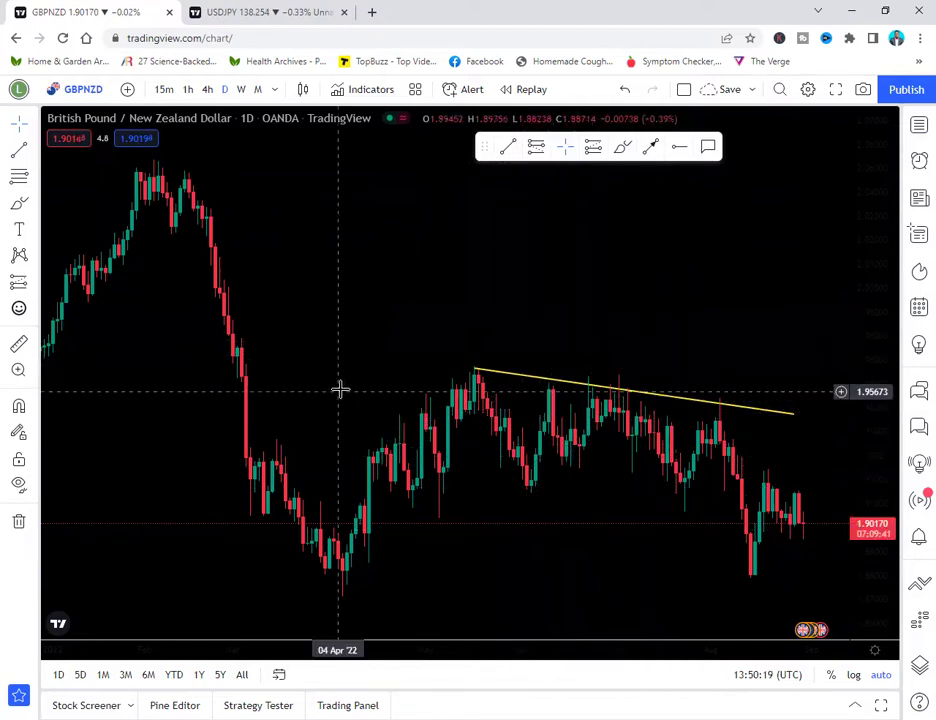
Shift the trend line slightly up to start on 13 May '22 and shorten its end to about 1.95367 on 05 Aug '22.
mouse_move(551, 387)
left_mouse_down()
mouse_move(539, 380)
mouse_move(583, 272)
mouse_move(536, 376)
mouse_move(554, 370)
mouse_move(545, 377)
left_mouse_up()
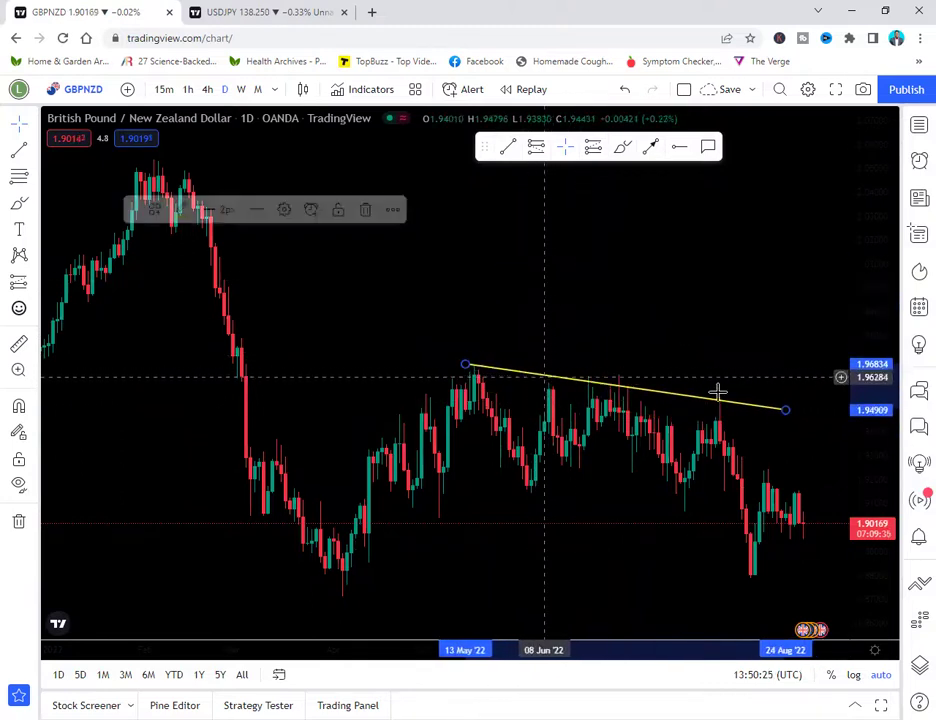
left_click_drag(783, 418, 727, 399)
left_click(579, 251)
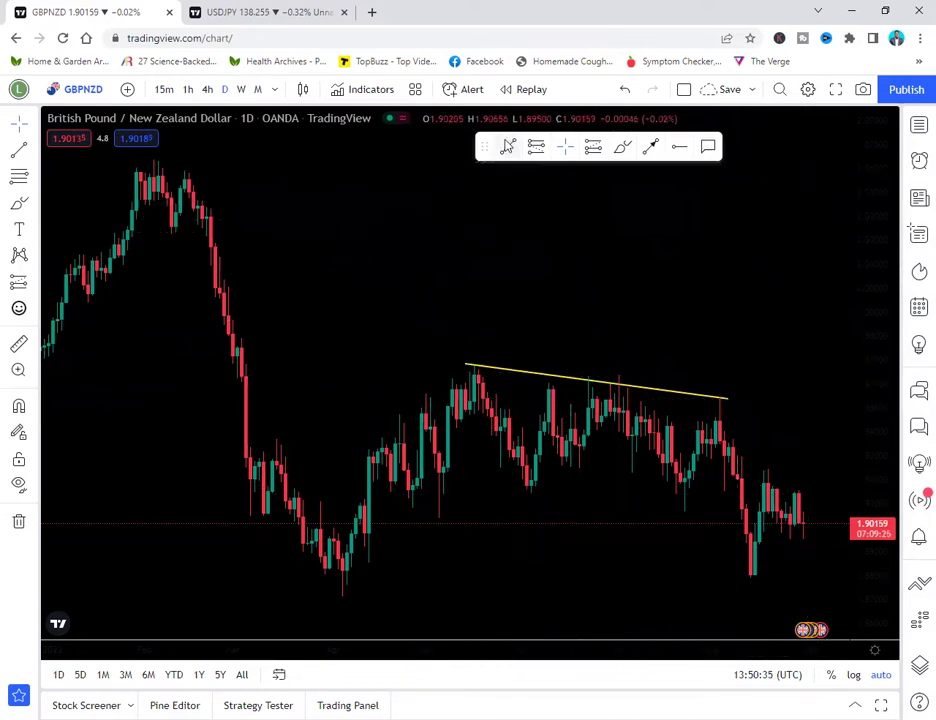
Draw a rising trend line from about 1.87726 at the 05 Apr '22 low up below the mid-May highs.
left_click(502, 152)
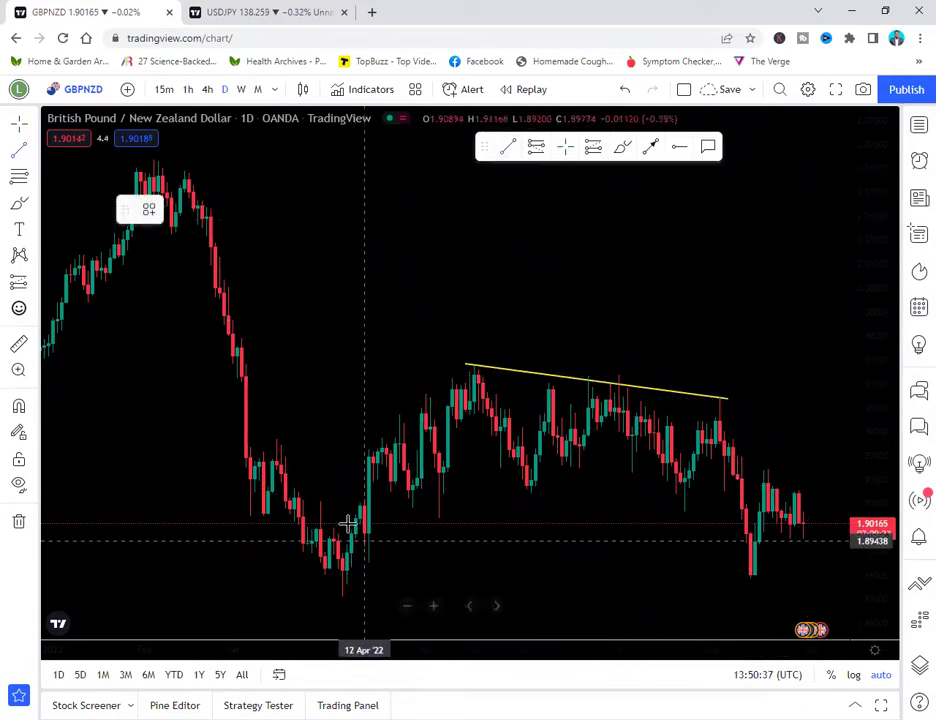
left_click(342, 580)
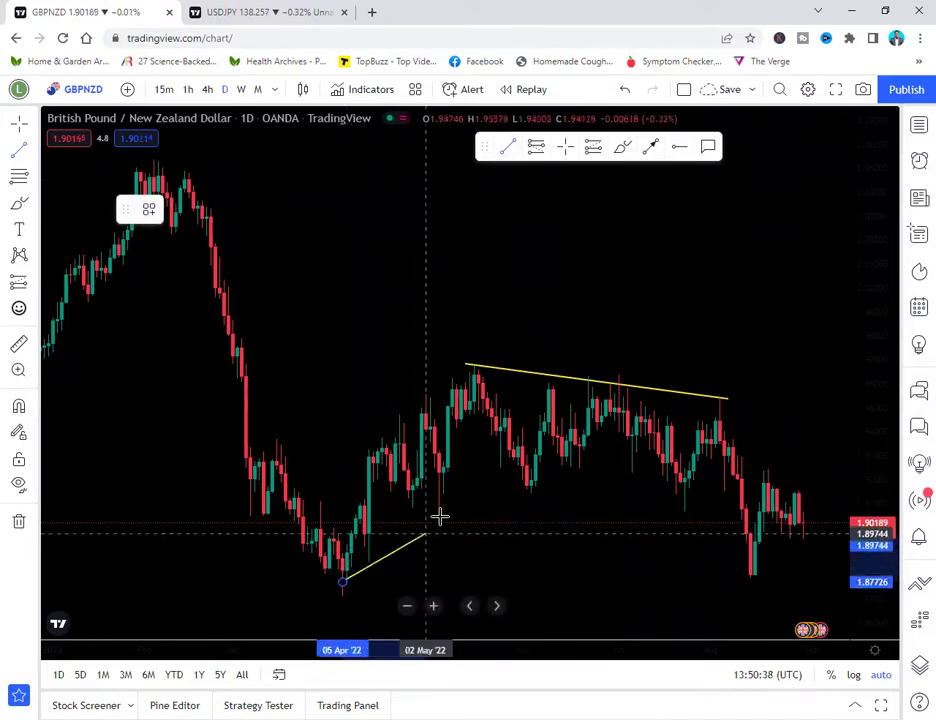
left_click(479, 453)
Draw a falling trend line below the candles from about 1.92861 on 25 May '22 to 1.87788 on 17 Aug '22.
left_click_drag(507, 482, 524, 508)
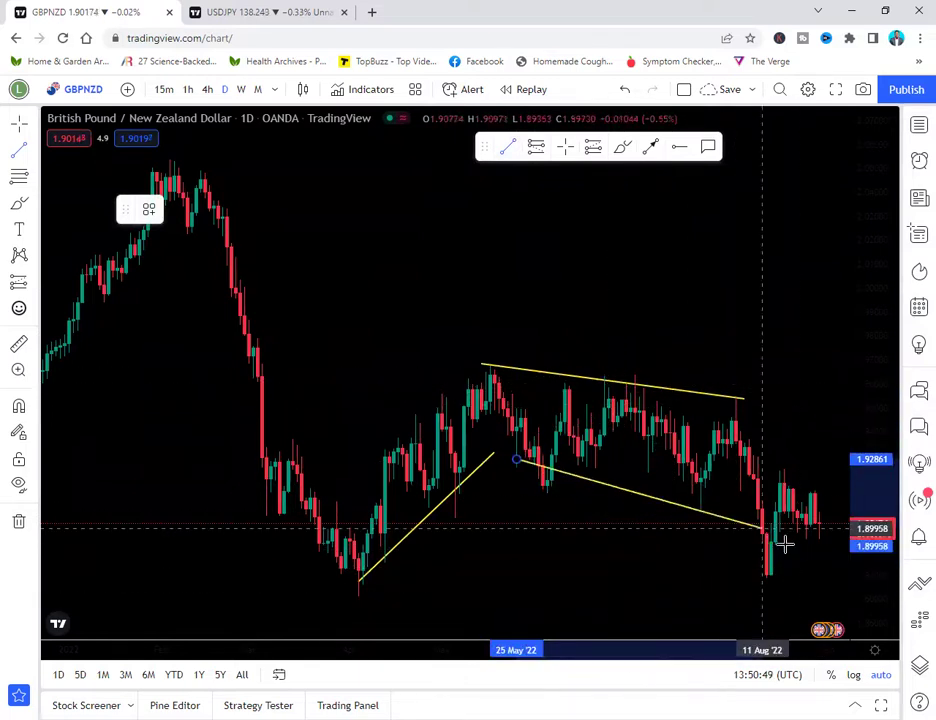
left_click(779, 580)
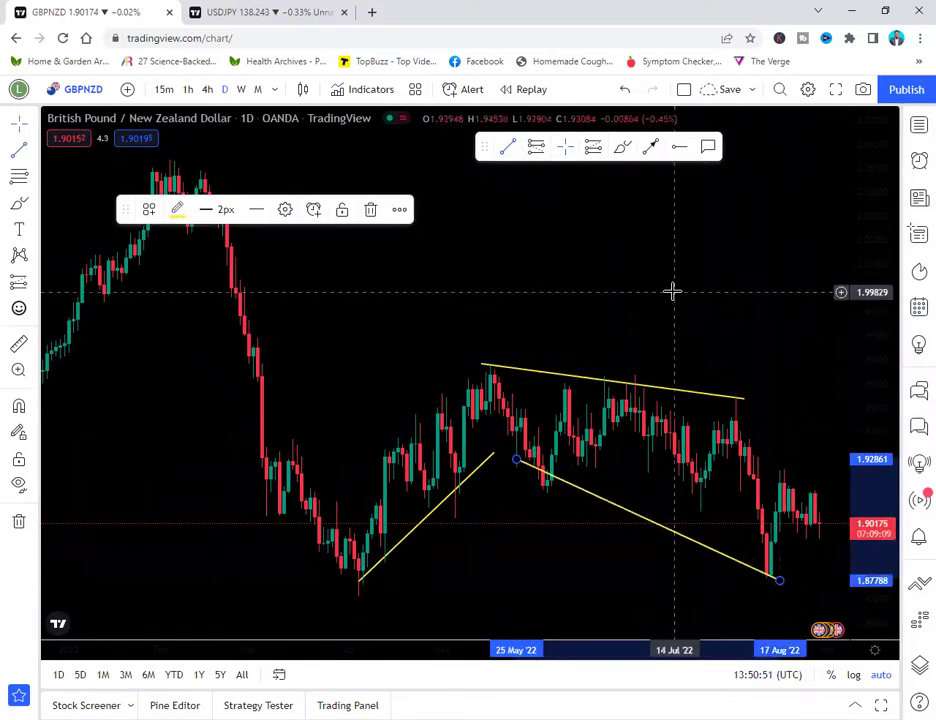
left_click(573, 221)
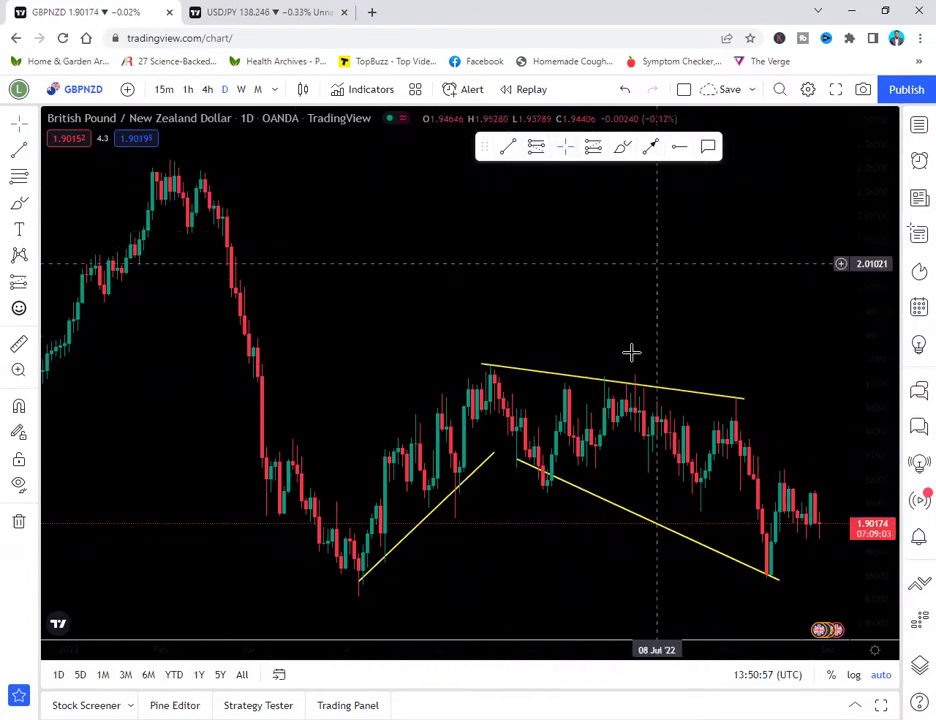
Recolor the falling trend line above the highs pink, and change it to dark green.
left_click(679, 398)
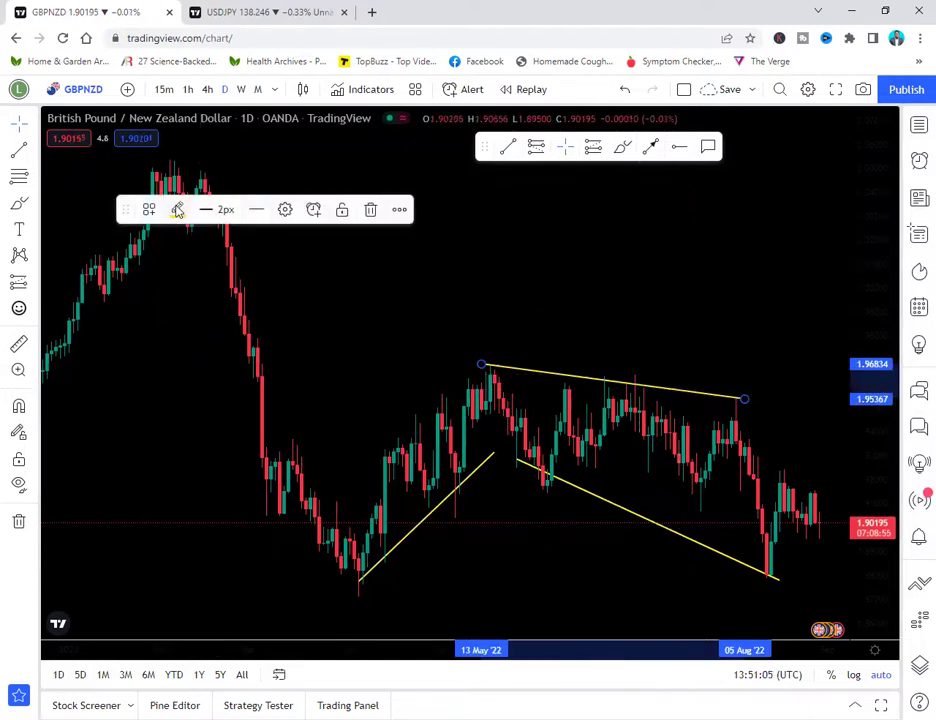
left_click(177, 210)
left_click(177, 210)
left_click(177, 210)
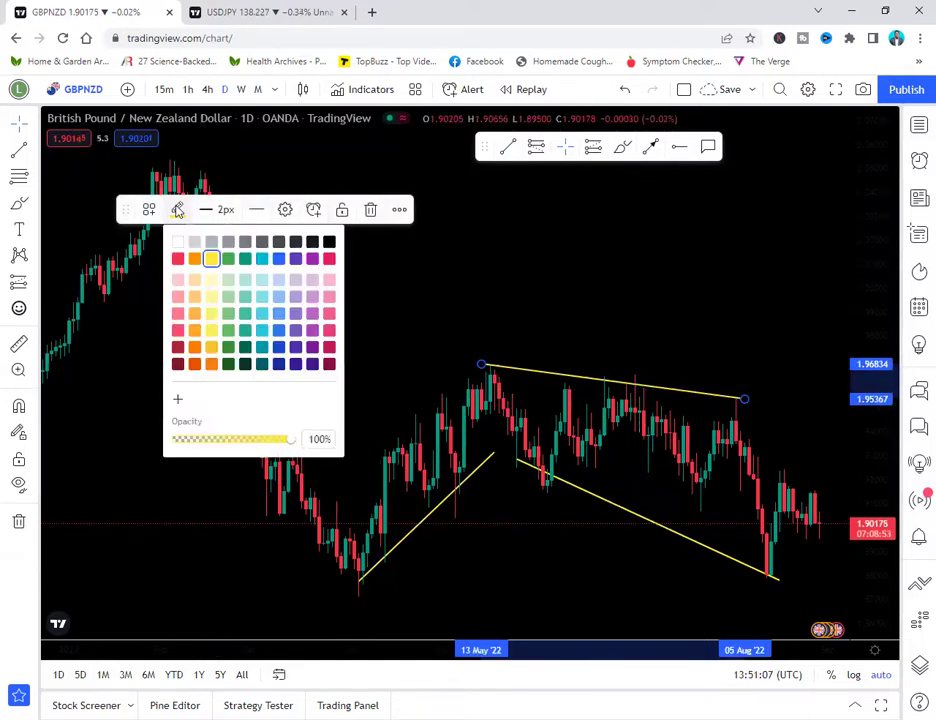
left_click(329, 336)
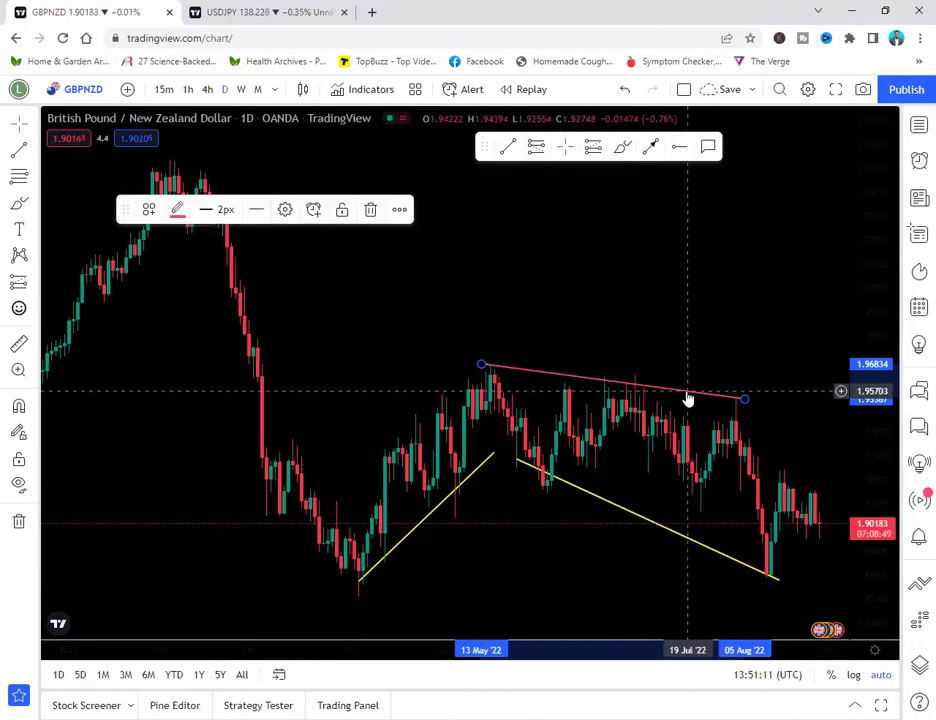
left_click(177, 212)
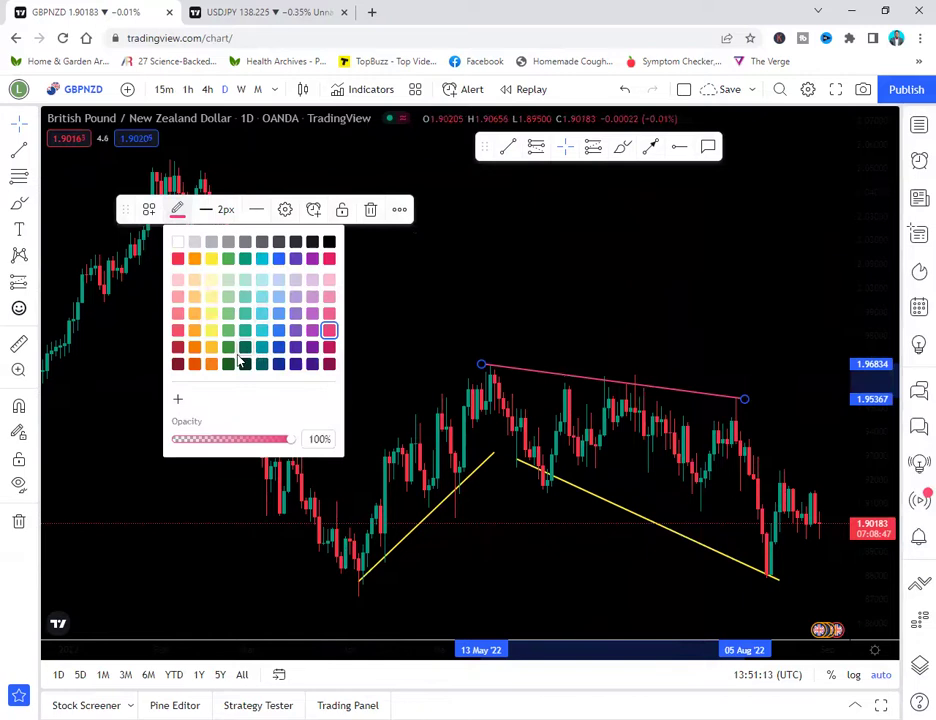
left_click(243, 347)
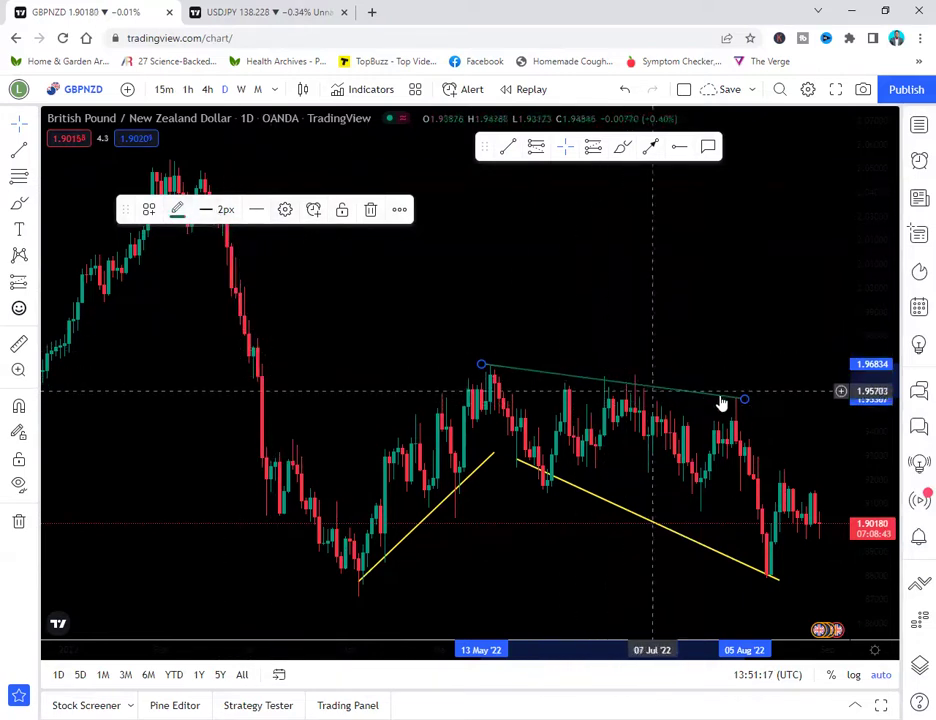
Delete the dark green trend line above the highs and the yellow falling trend line below the candles.
left_click(370, 212)
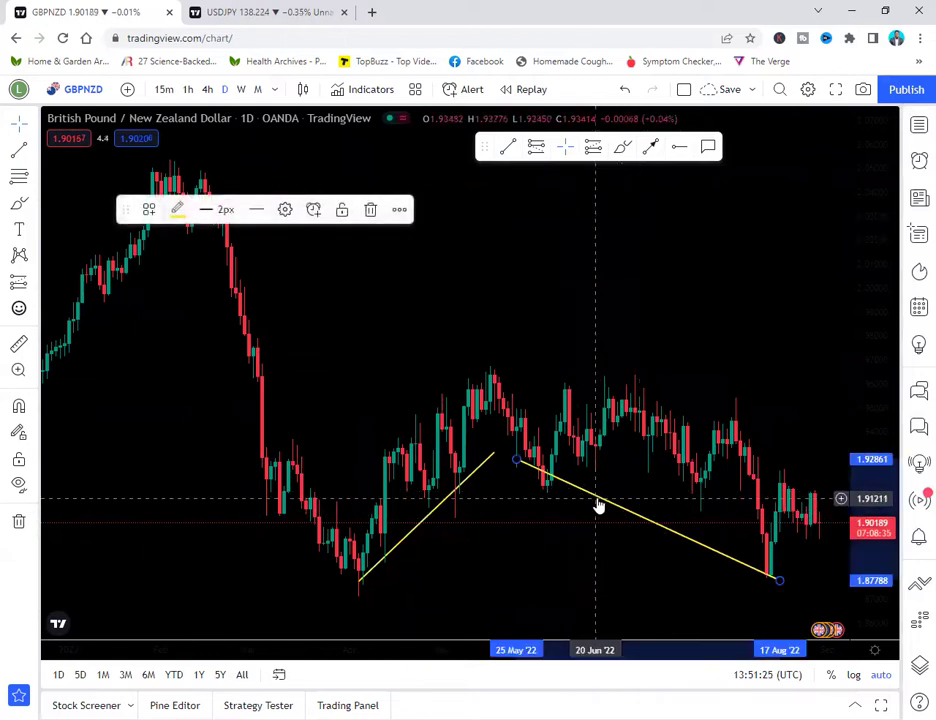
left_click(370, 209)
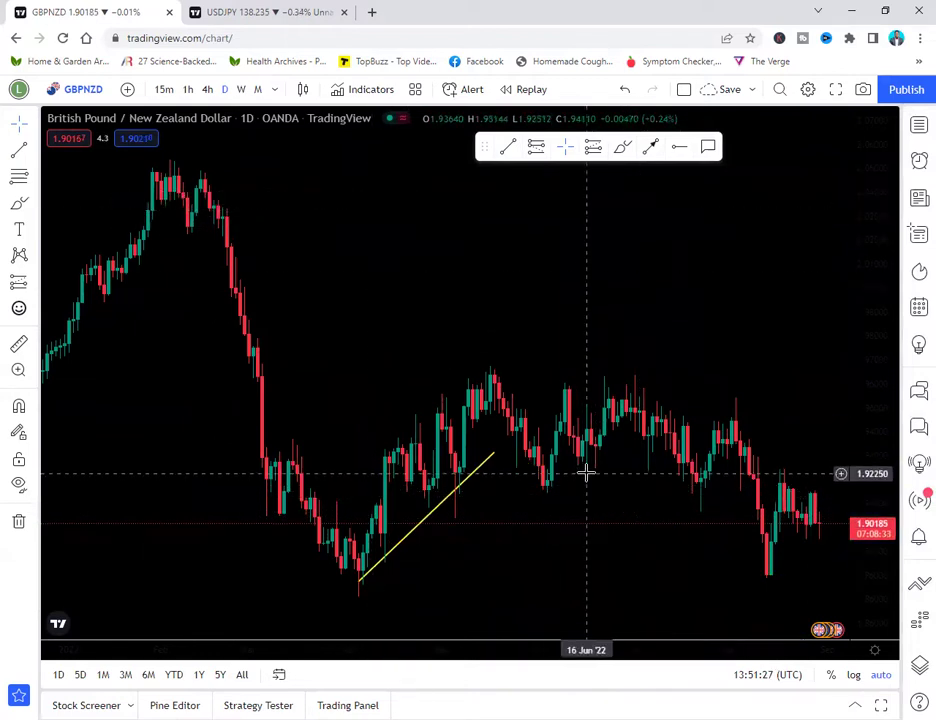
Delete the yellow rising trend line from the April '22 low.
left_click(451, 498)
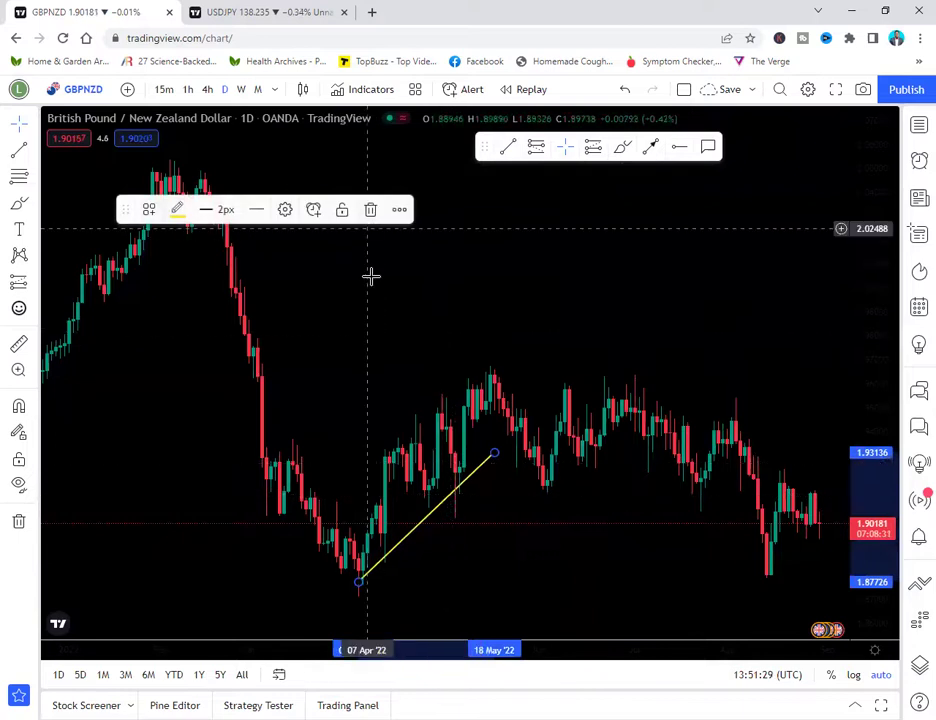
left_click(370, 209)
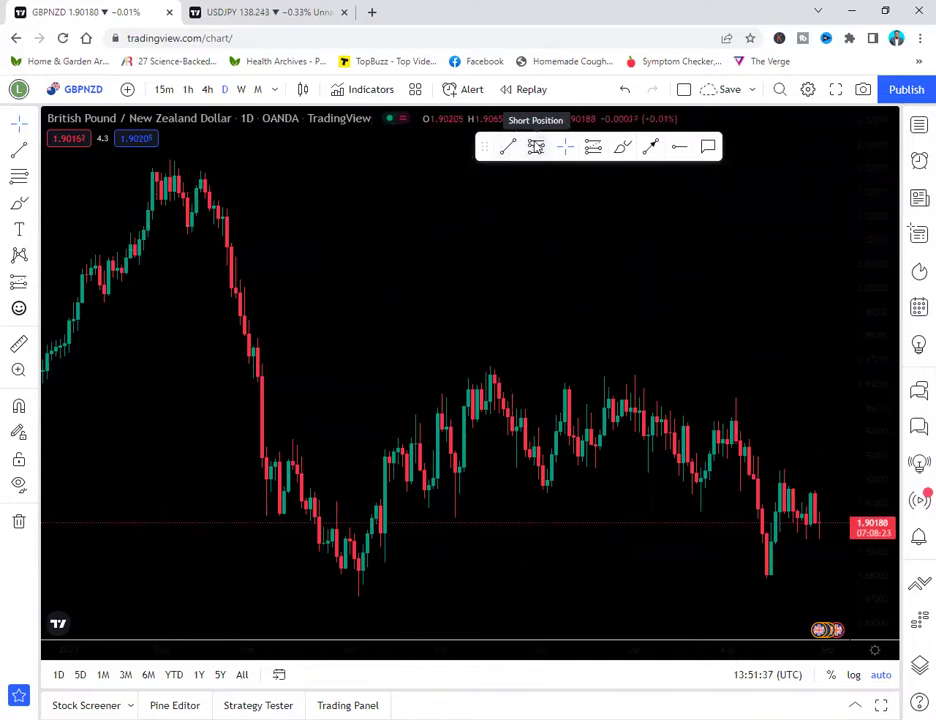
Brush a red freehand loop around the candles from mid-April to August '22, and delete it.
left_click(623, 148)
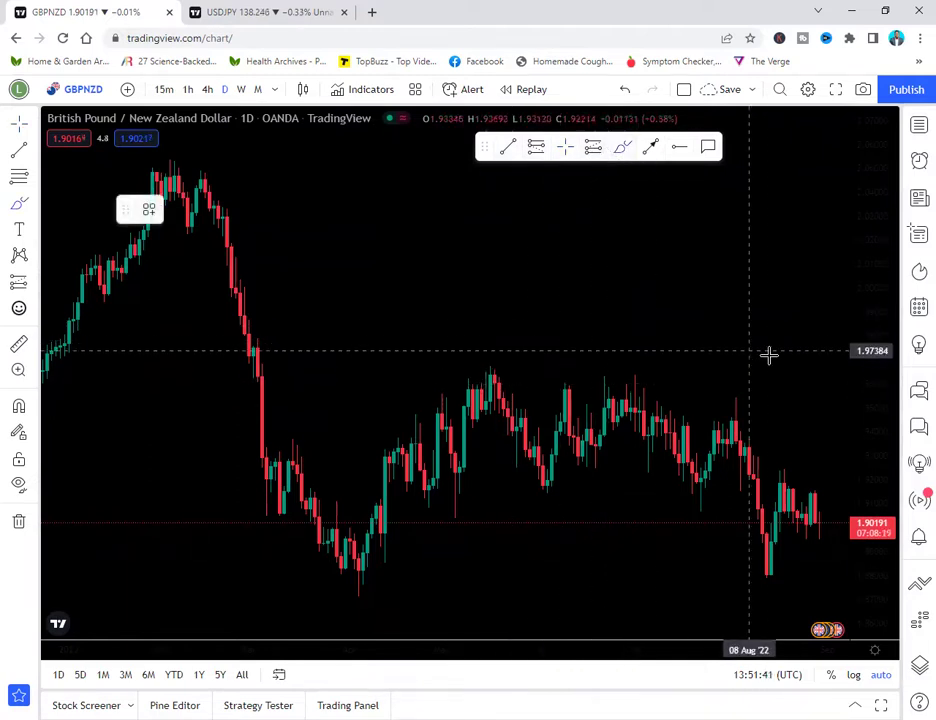
mouse_move(767, 358)
left_mouse_down()
mouse_move(710, 343)
mouse_move(416, 372)
mouse_move(401, 512)
mouse_move(774, 610)
left_mouse_up()
mouse_move(821, 549)
left_mouse_down()
mouse_move(792, 399)
mouse_move(687, 323)
left_mouse_up()
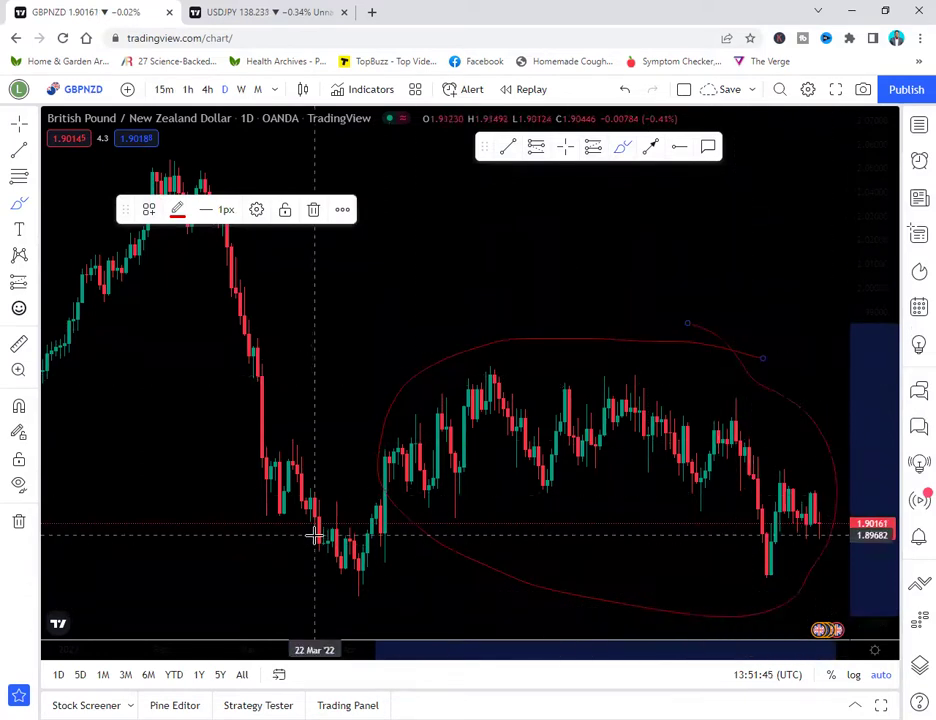
left_click(312, 212)
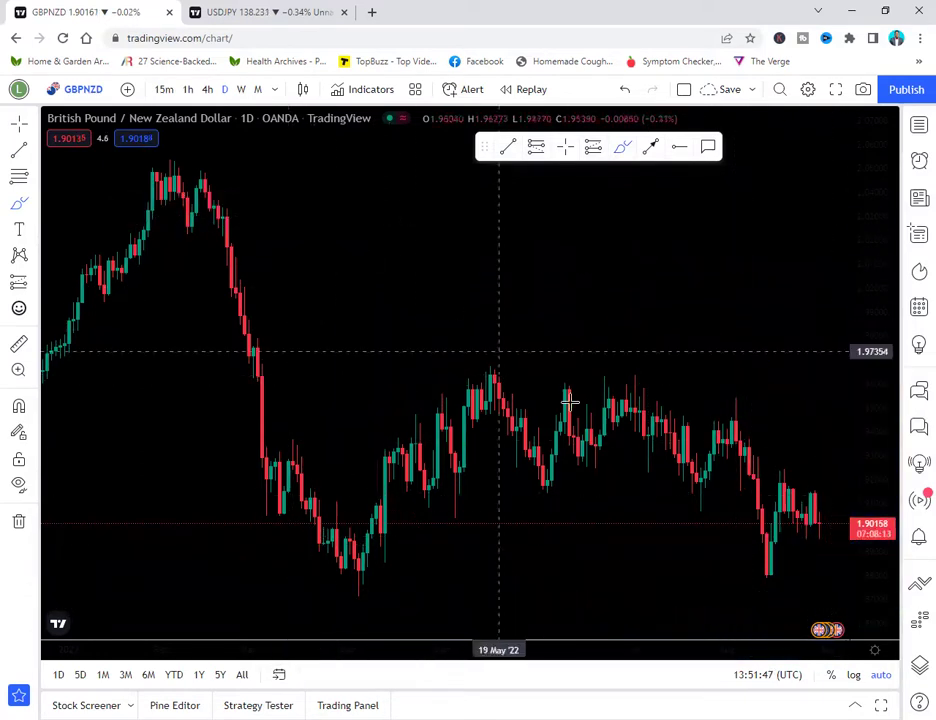
Brush a large freehand loop around the March to August '22 candles and recolor it teal.
mouse_move(787, 365)
left_mouse_down()
mouse_move(731, 328)
mouse_move(290, 478)
mouse_move(554, 485)
mouse_move(766, 368)
left_mouse_up()
left_click(177, 212)
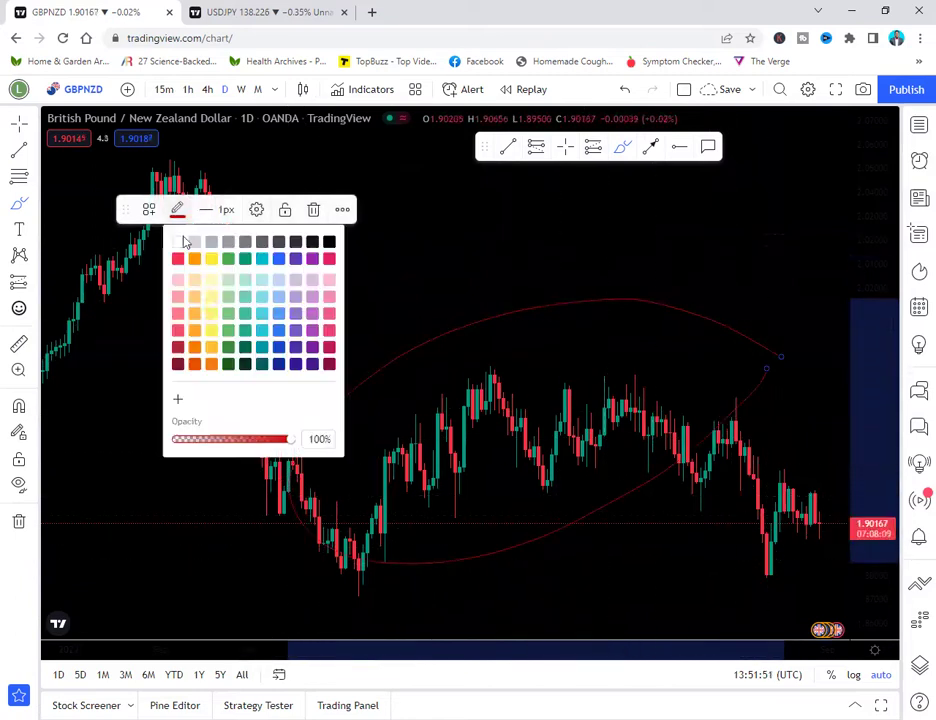
left_click(260, 335)
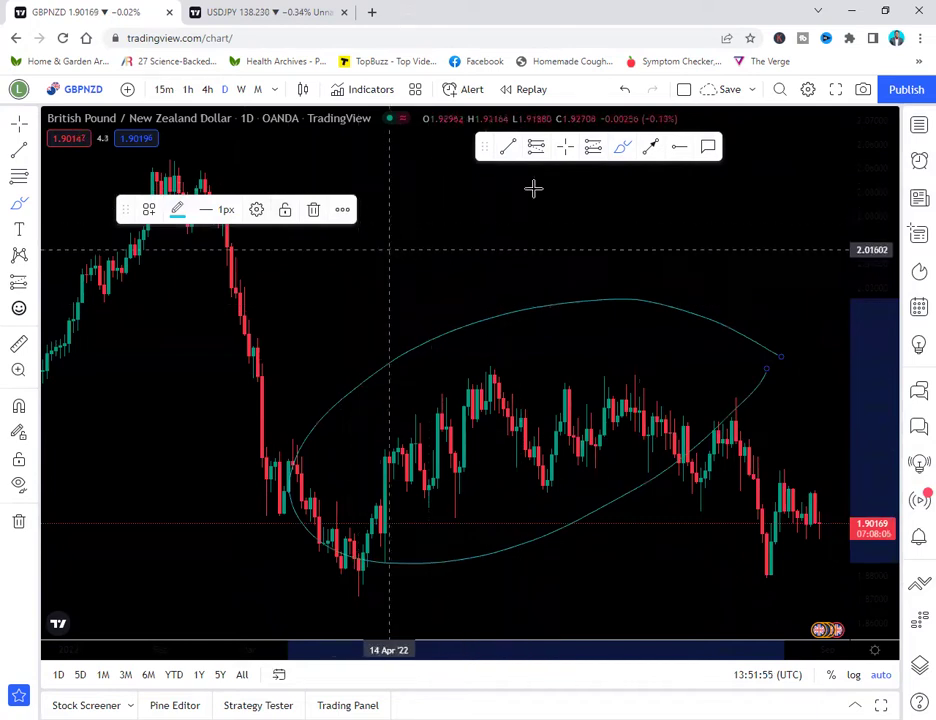
left_click(552, 271)
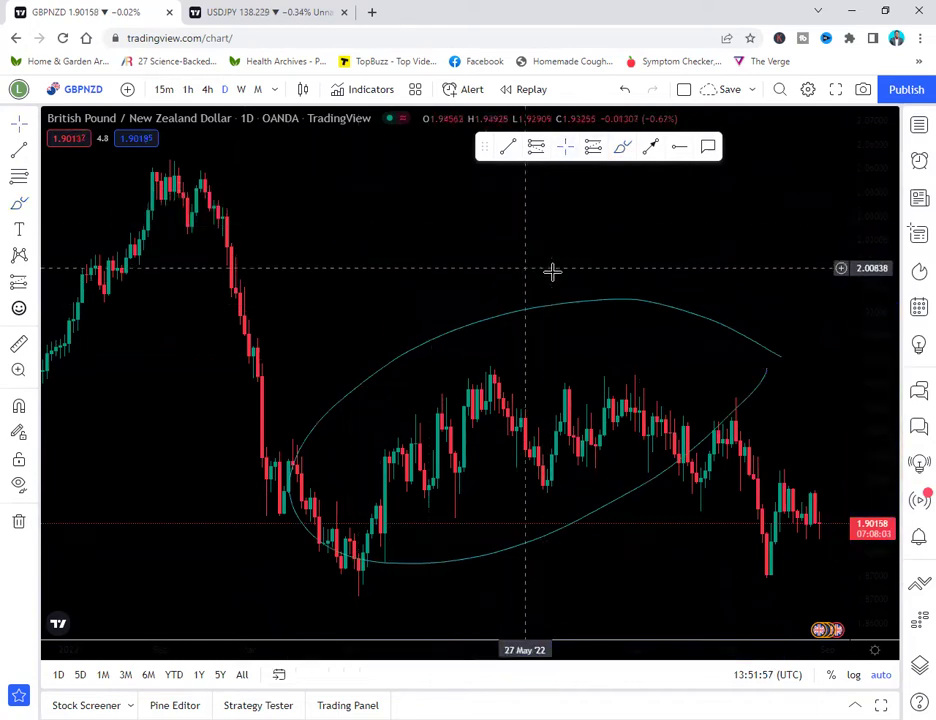
Brush two small teal loops above the large loop and two falling strokes beside the February to March '22 decline.
left_click(622, 148)
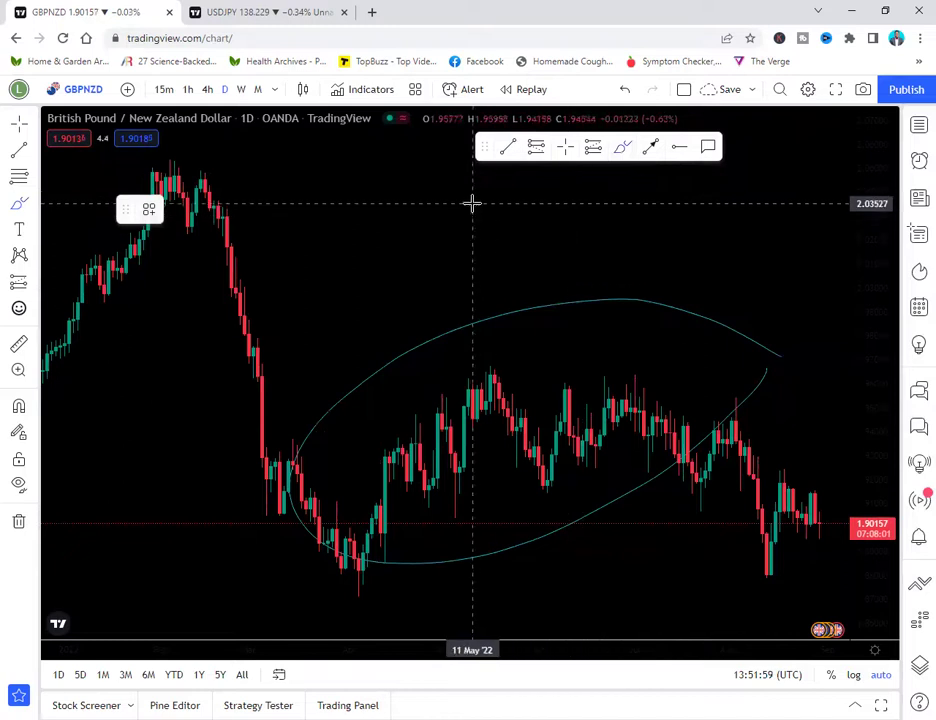
left_click_drag(472, 203, 439, 222)
left_click_drag(718, 246, 768, 228)
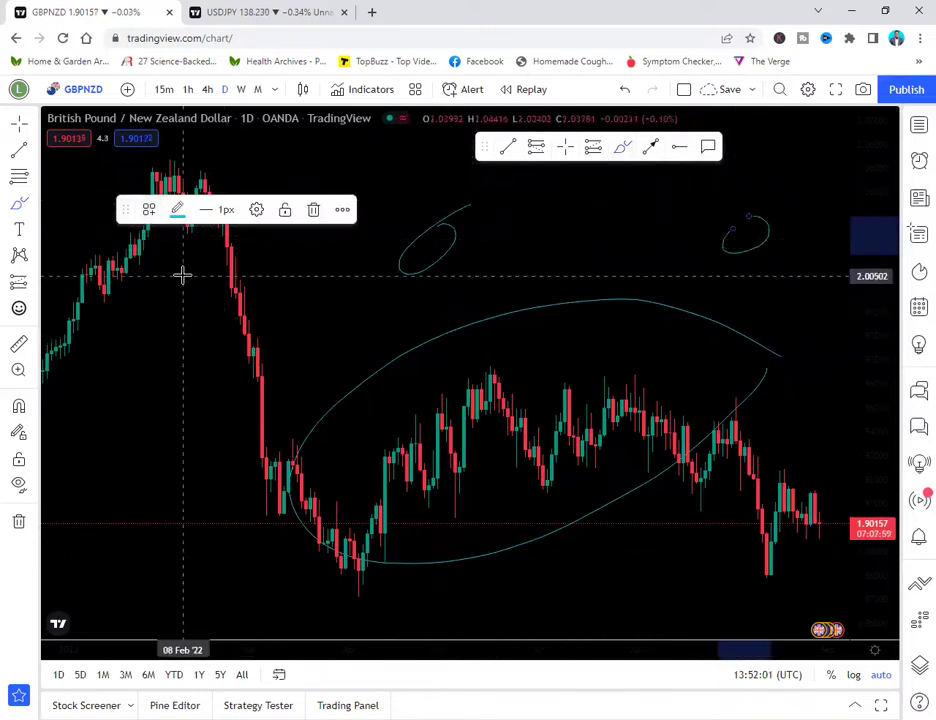
left_click_drag(183, 276, 330, 392)
left_click_drag(300, 310, 398, 382)
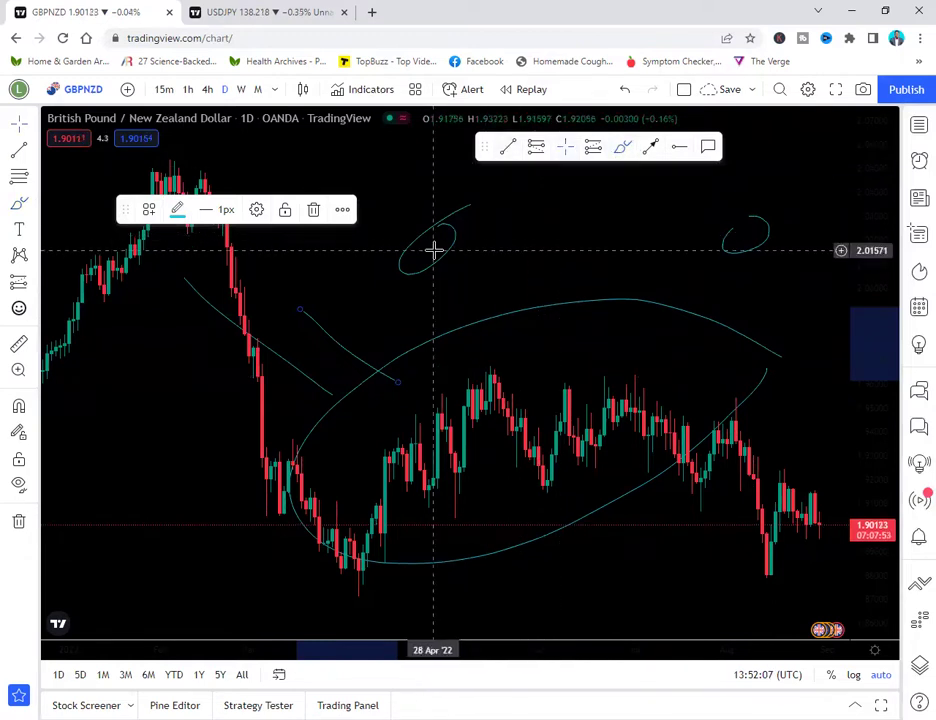
Delete all the teal brush drawings: the two falling strokes, the two small loops and the large loop.
left_click(314, 210)
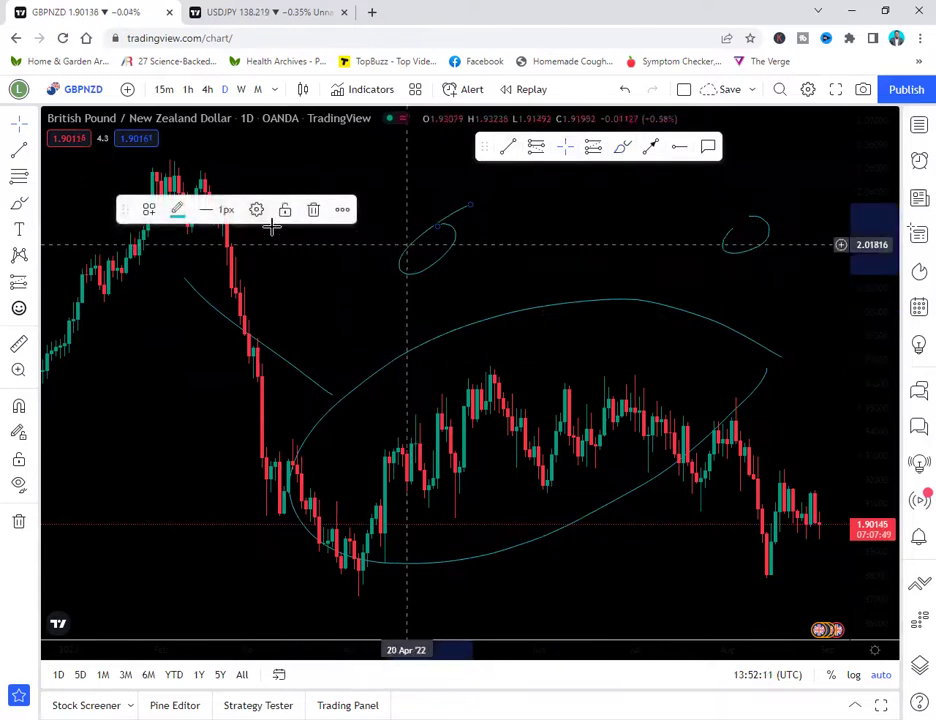
left_click(314, 210)
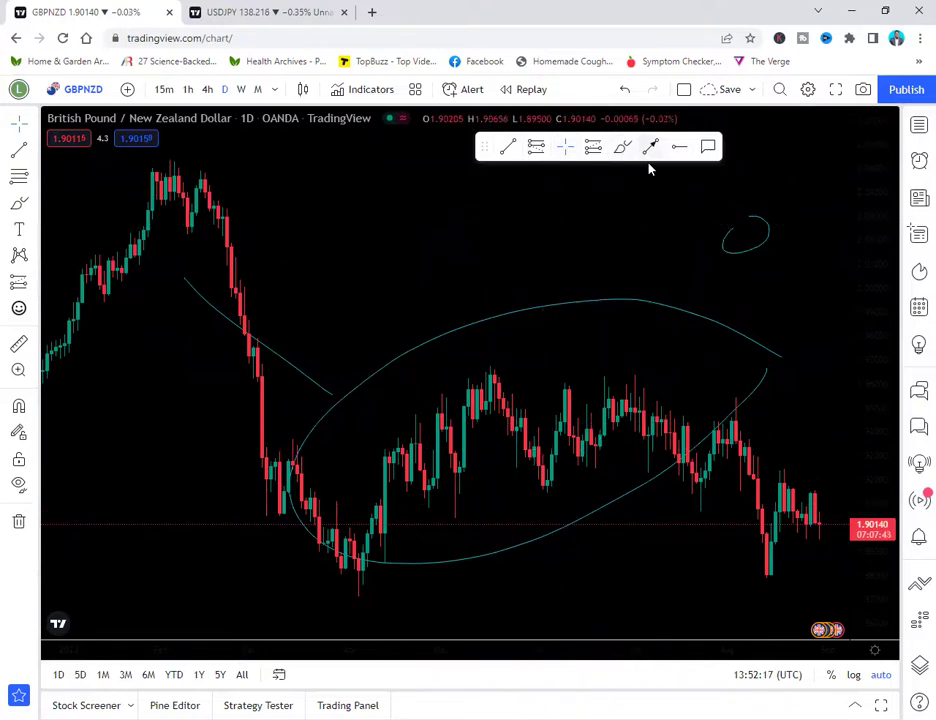
left_click(768, 229)
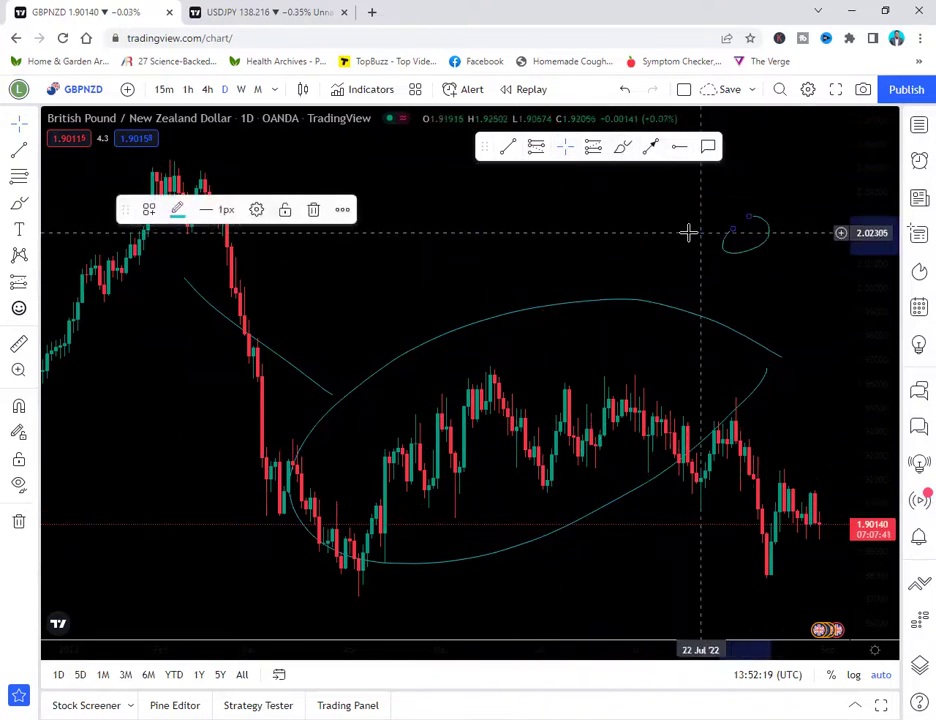
left_click(312, 216)
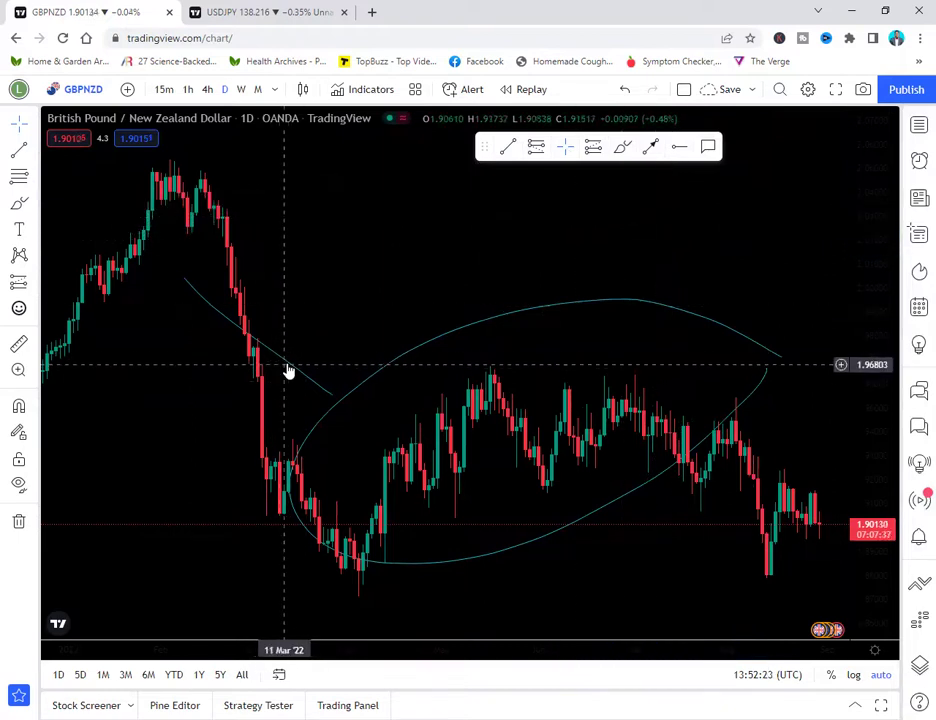
left_click(285, 362)
left_click(313, 209)
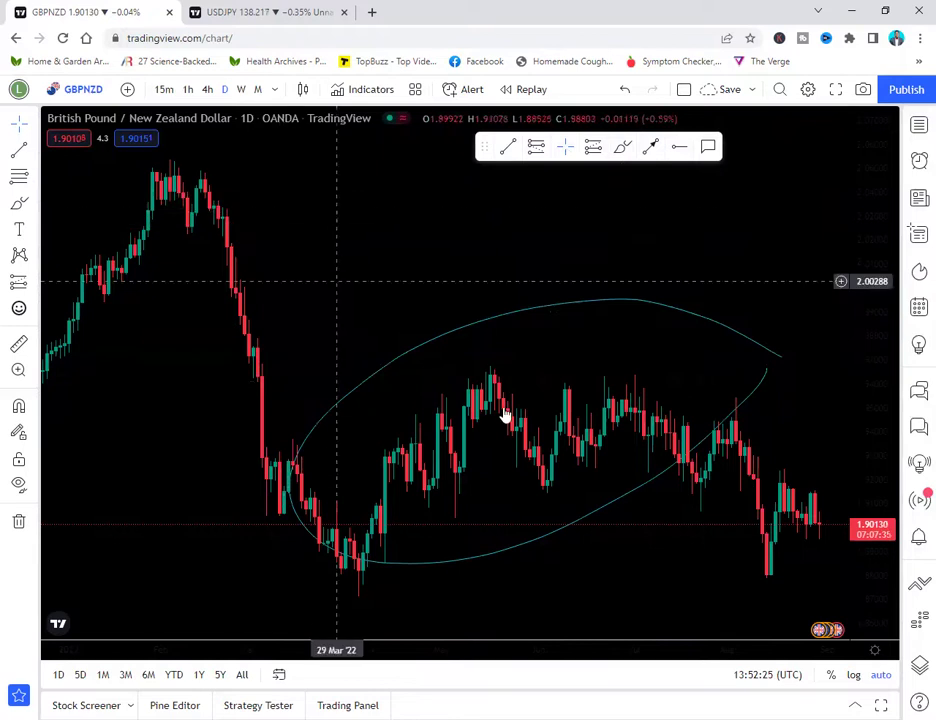
left_click(560, 305)
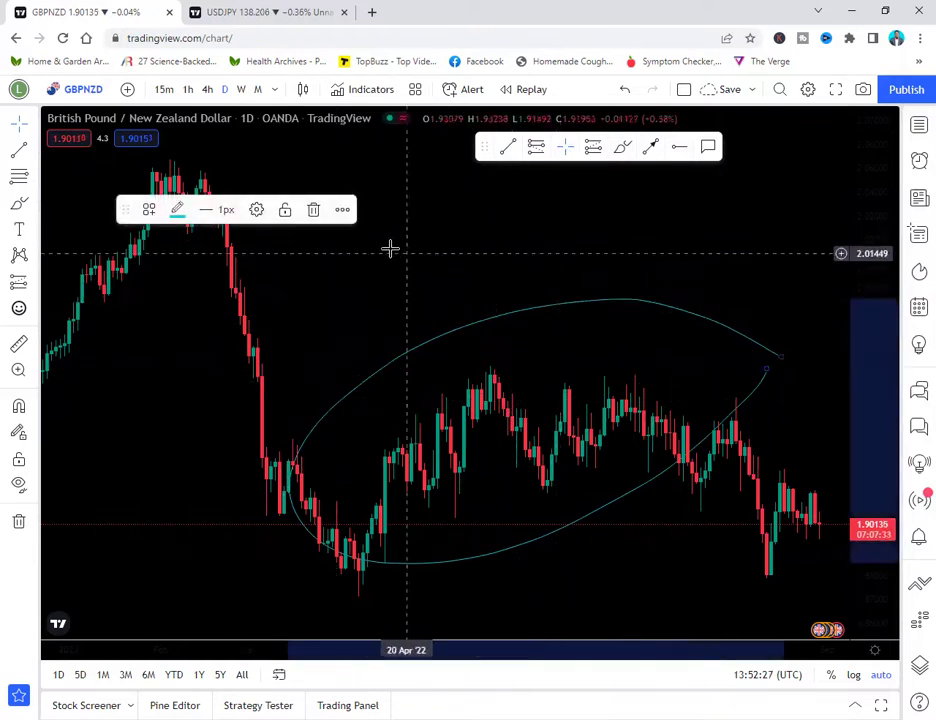
left_click(314, 211)
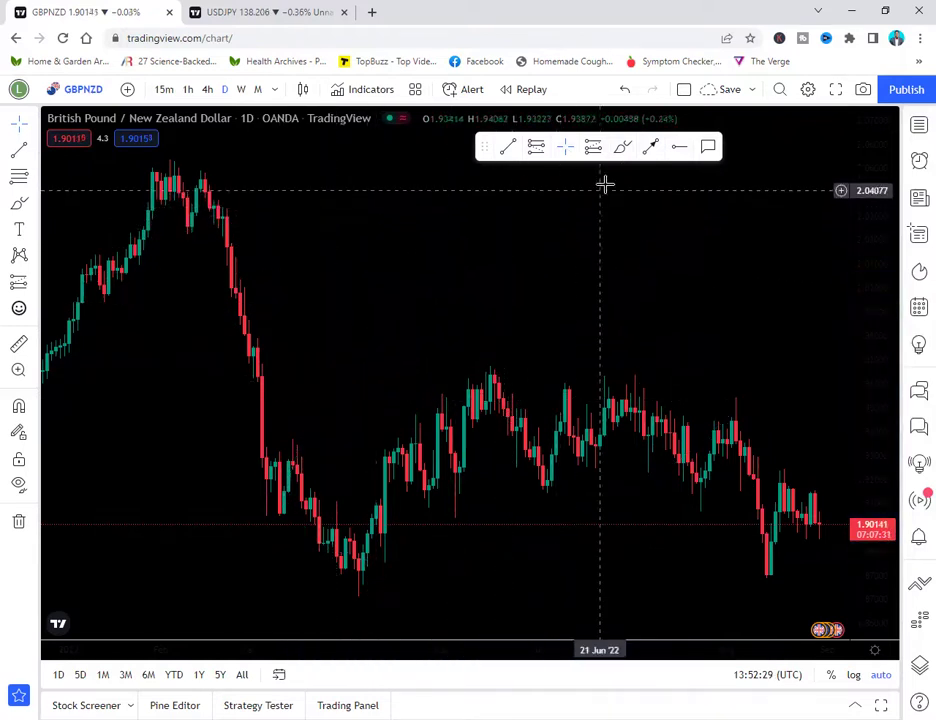
Draw a green vertical arrow pointing up at 04 Apr '22, from about 1.95214 to 2.03374.
left_click(651, 149)
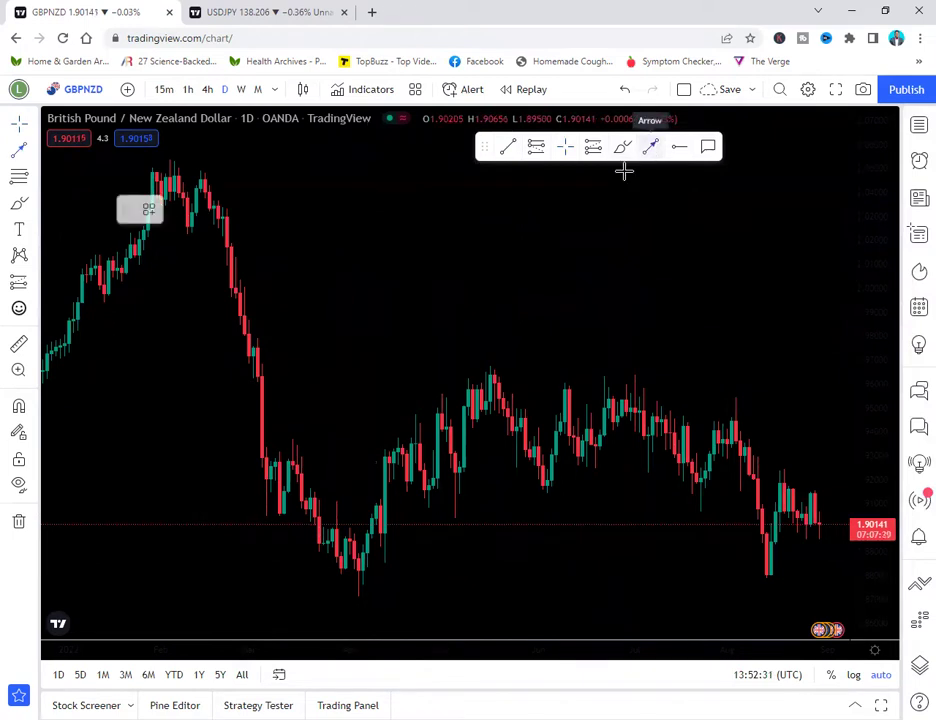
left_click(354, 402)
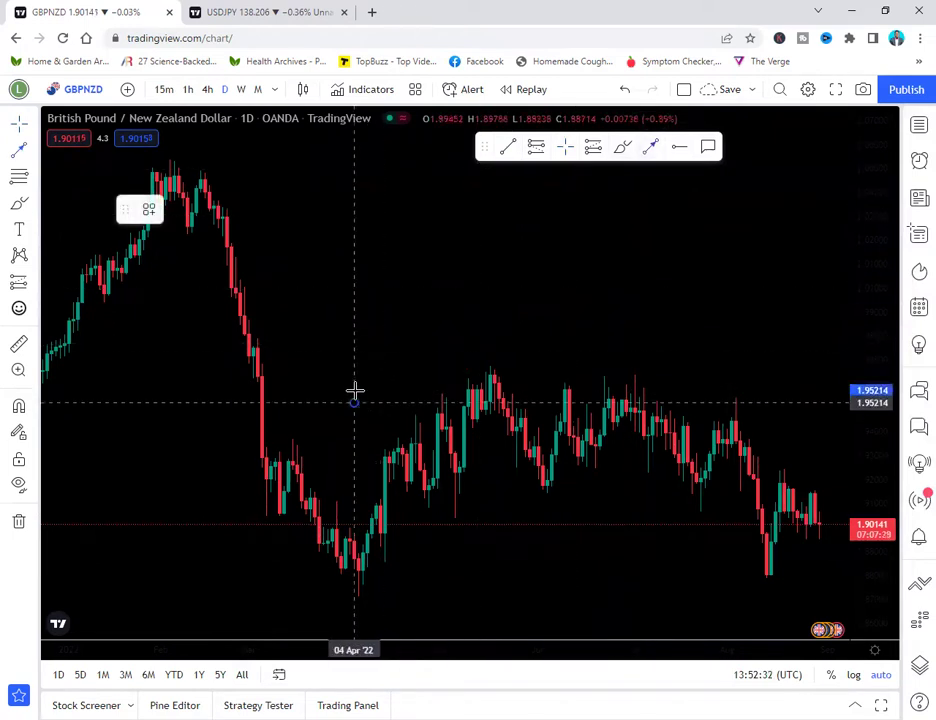
left_click(354, 208)
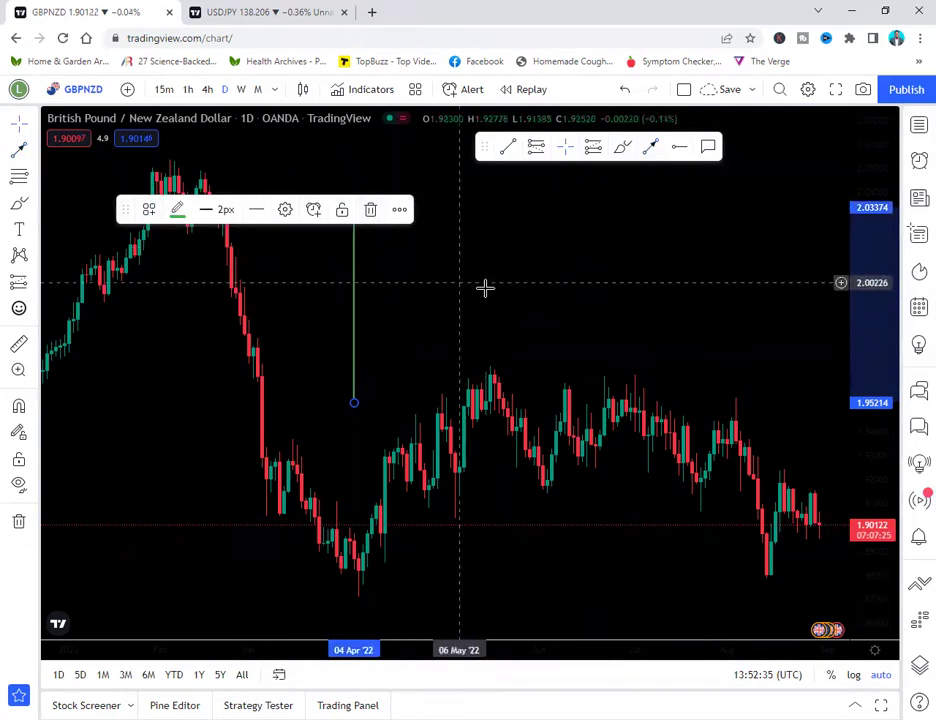
left_click(526, 262)
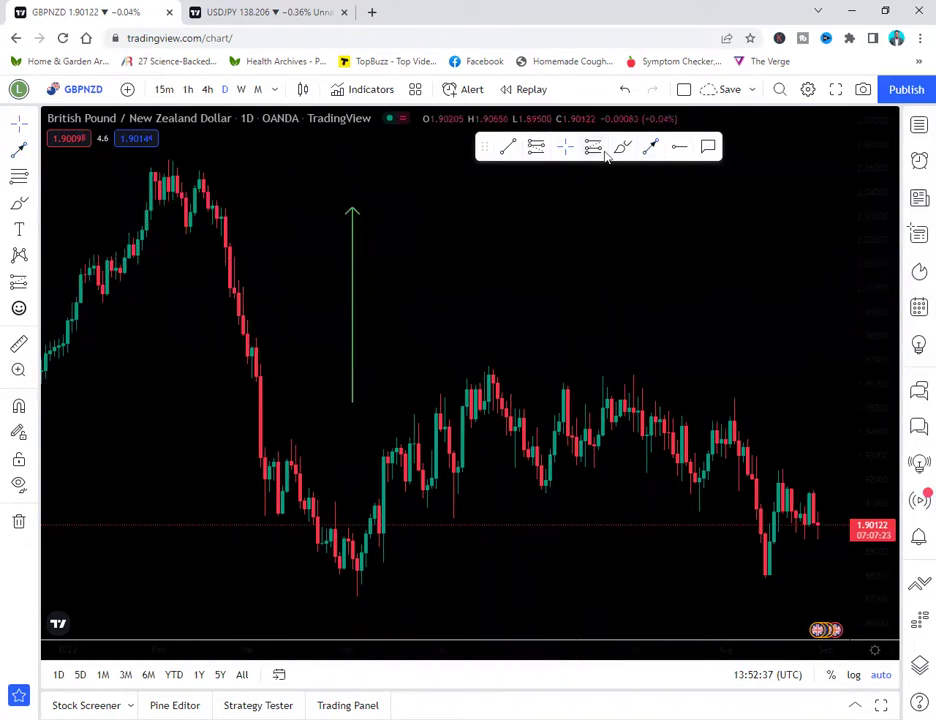
Draw a second green arrow pointing down from about 2.03160 on 06 Jun '22 to 1.96926 on 07 Jun '22.
left_click(648, 155)
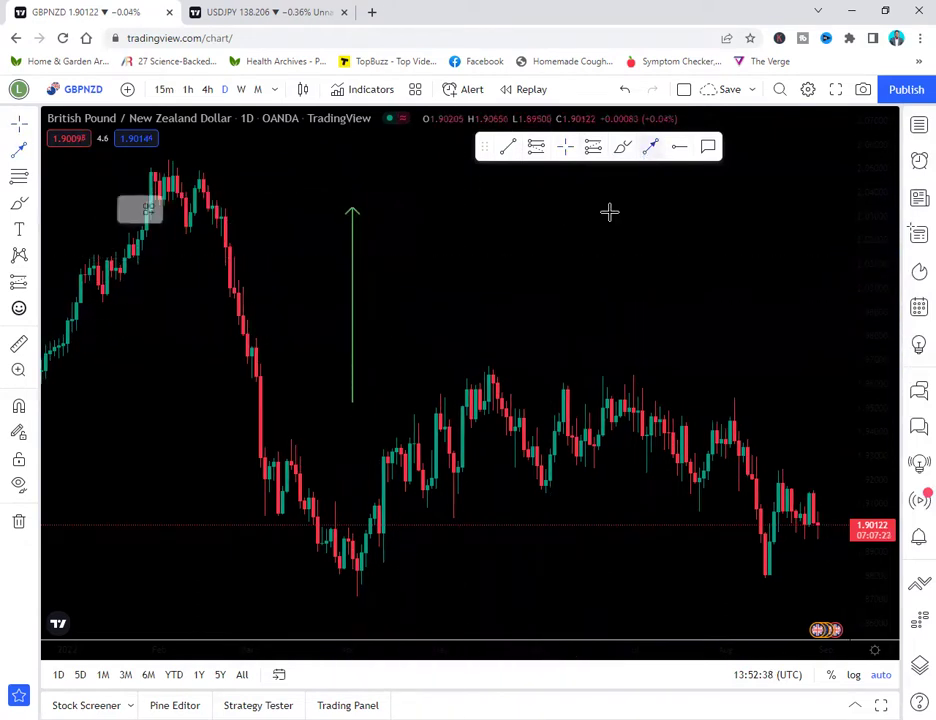
left_click(550, 213)
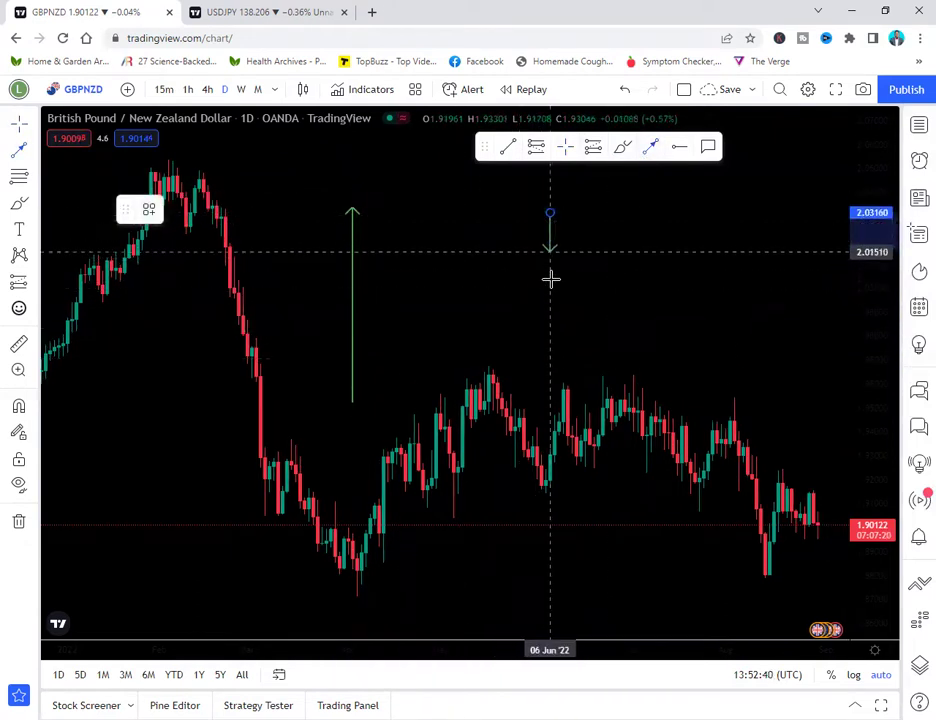
left_click(554, 361)
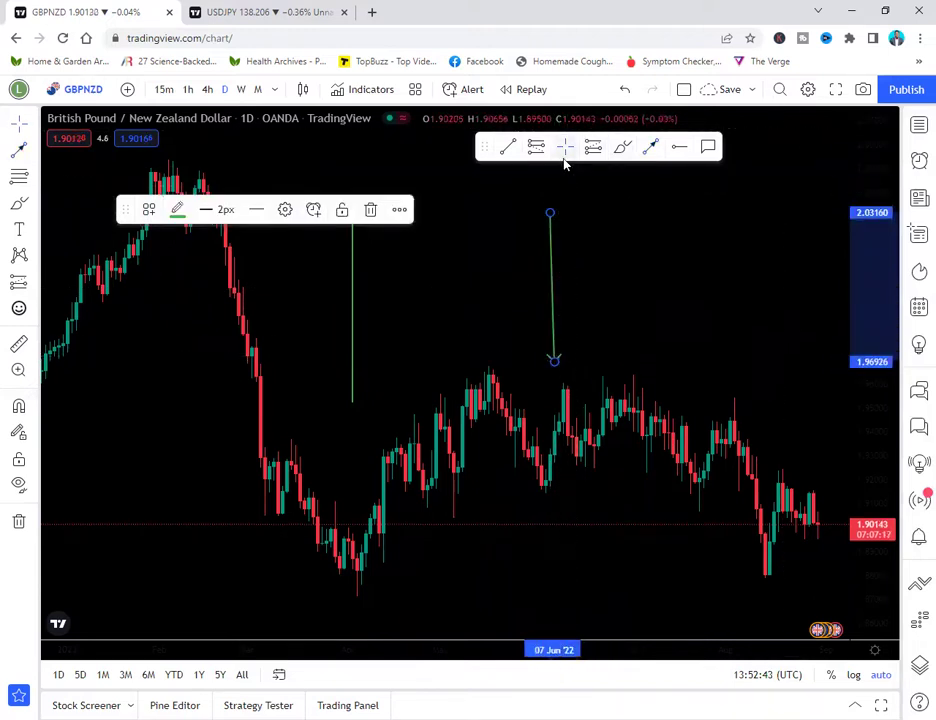
Recolor the downward arrow light red, and change it to teal.
left_click(176, 210)
left_click(180, 346)
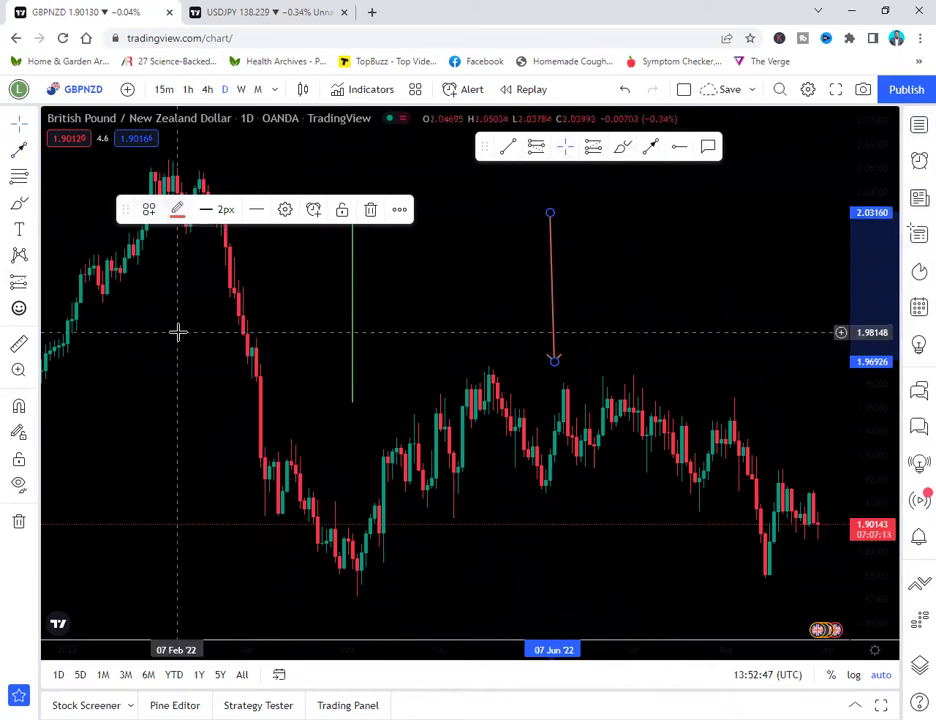
left_click(178, 210)
left_click(264, 347)
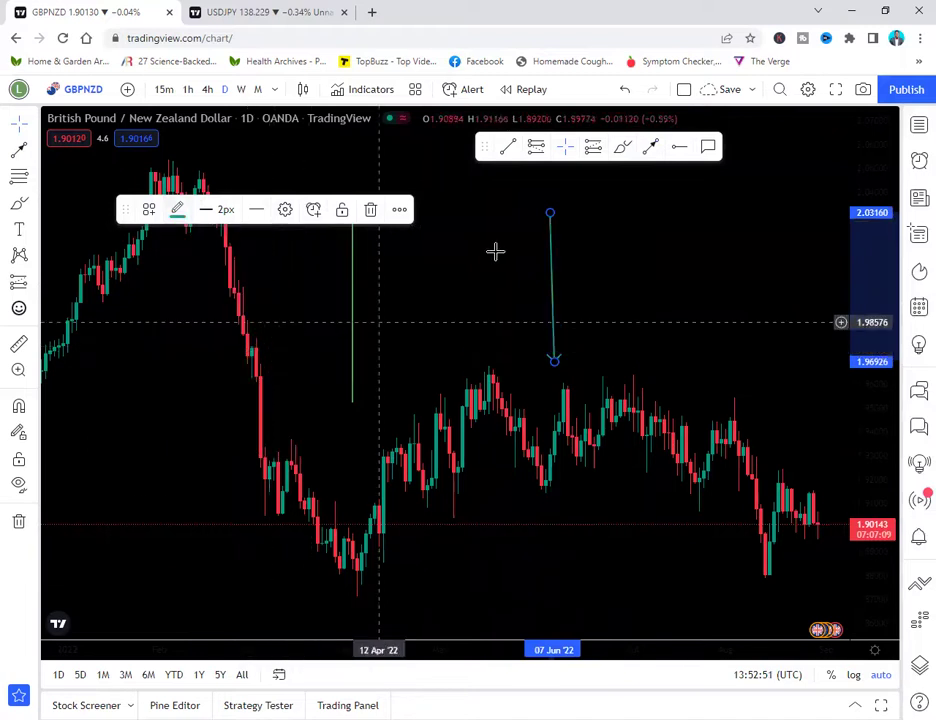
left_click(610, 240)
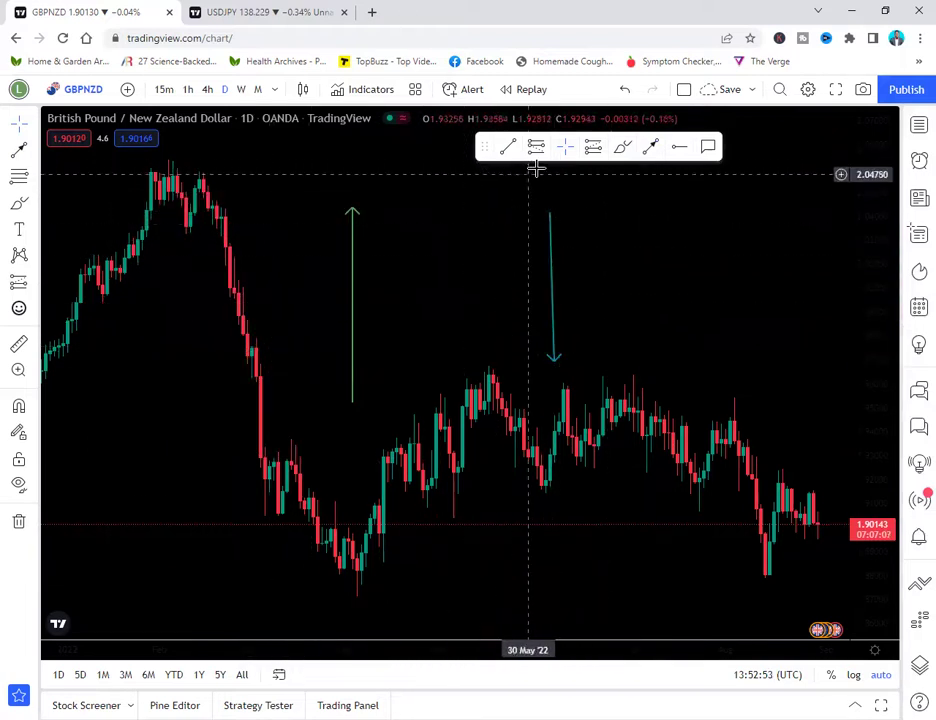
Delete the teal downward arrow and the green upward arrow.
left_click(551, 253)
left_click(370, 210)
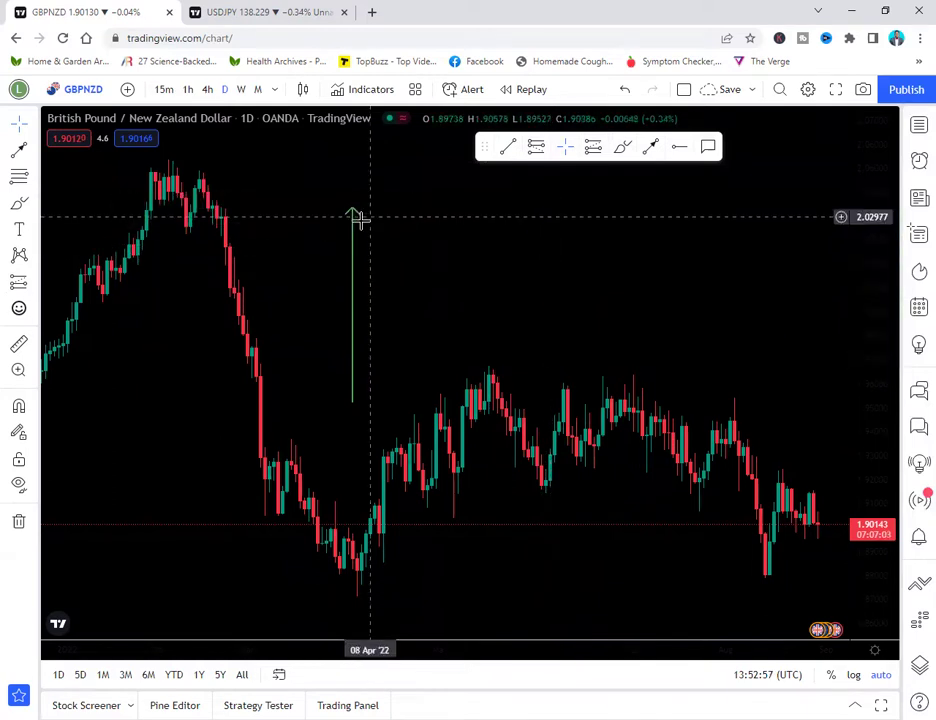
left_click(353, 225)
left_click(364, 214)
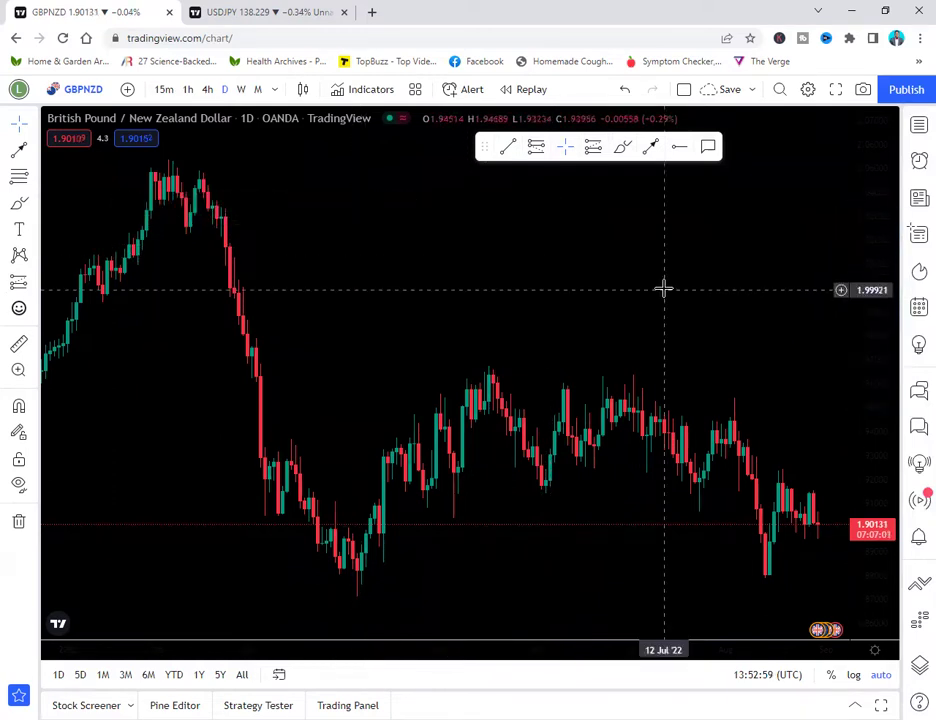
Place horizontal rays at about 1.97537 from 07 Mar '22 and at about 2.04750 from 01 Feb '22.
left_click(680, 150)
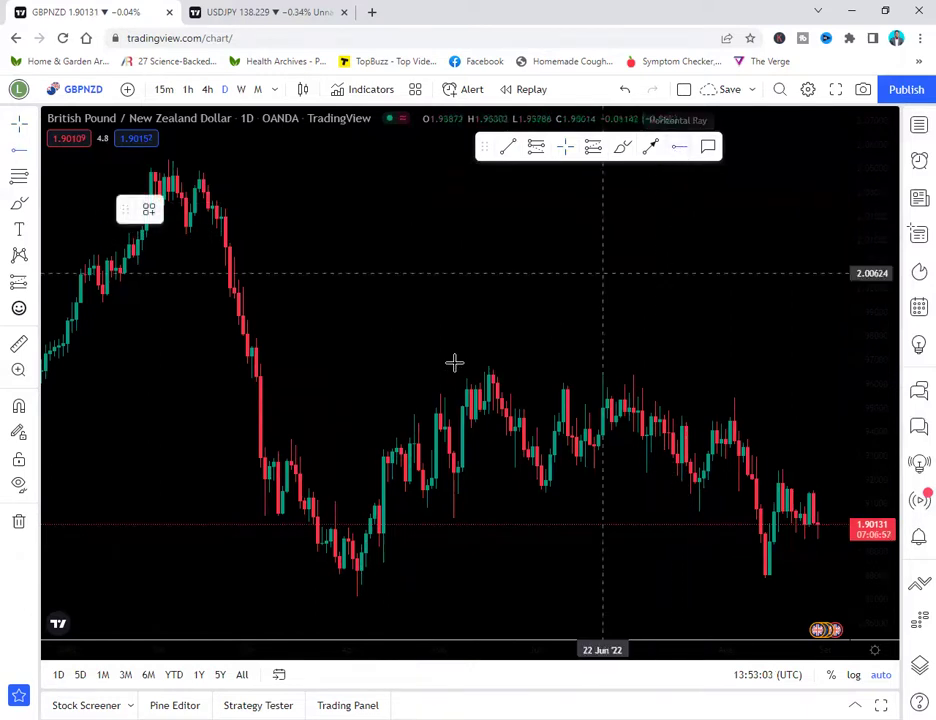
left_click(262, 346)
left_click_drag(276, 351, 376, 336)
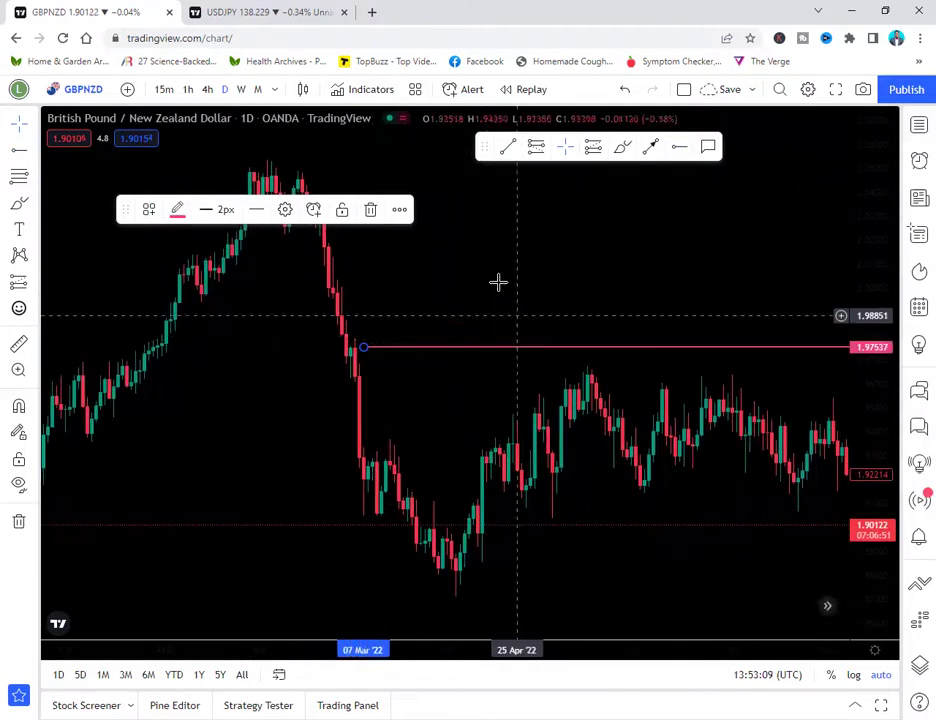
left_click(371, 176)
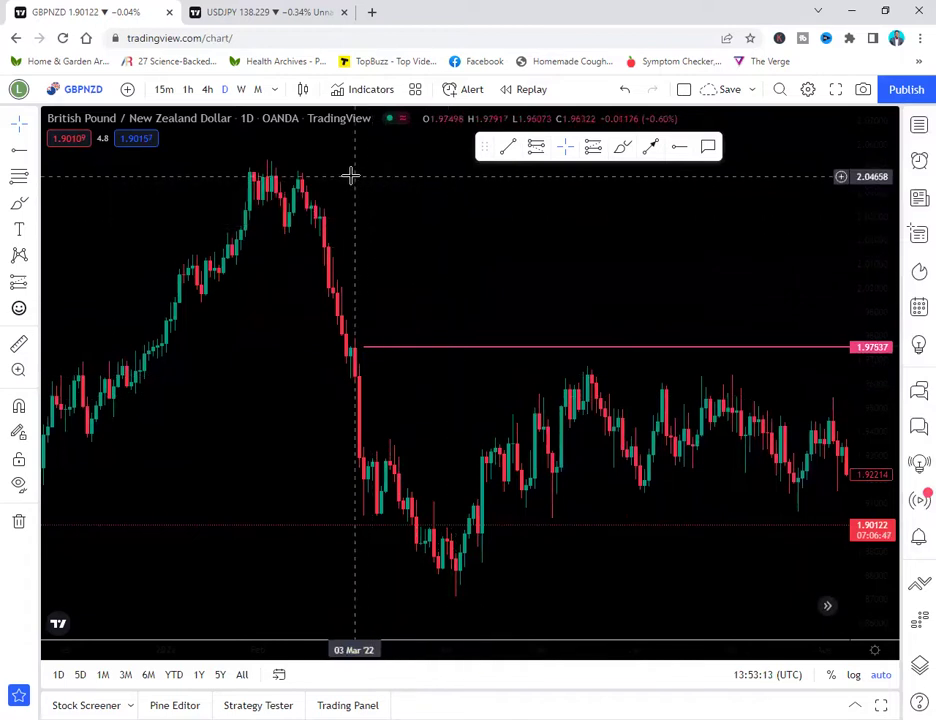
left_click(649, 148)
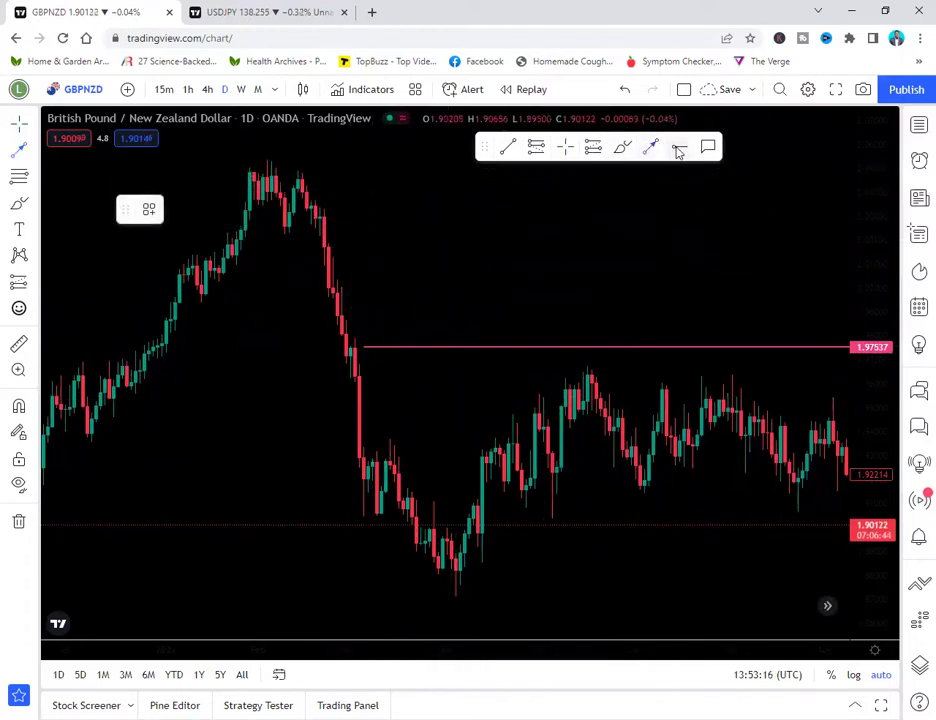
left_click(258, 174)
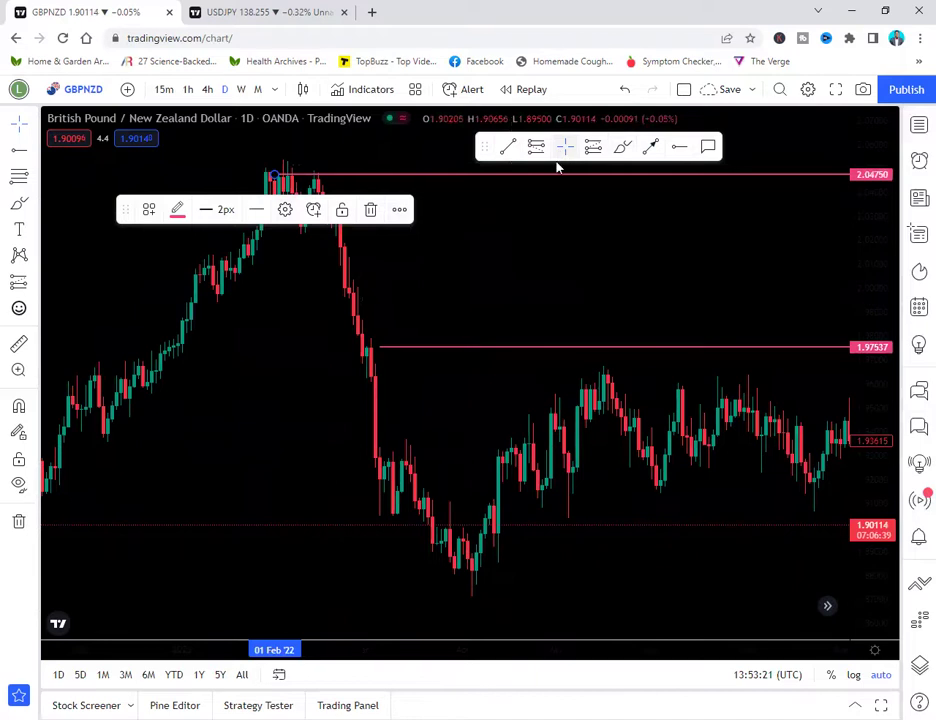
Delete the two horizontal rays at 2.04750 and 1.97537 from the GBPNZD chart.
left_click(263, 369)
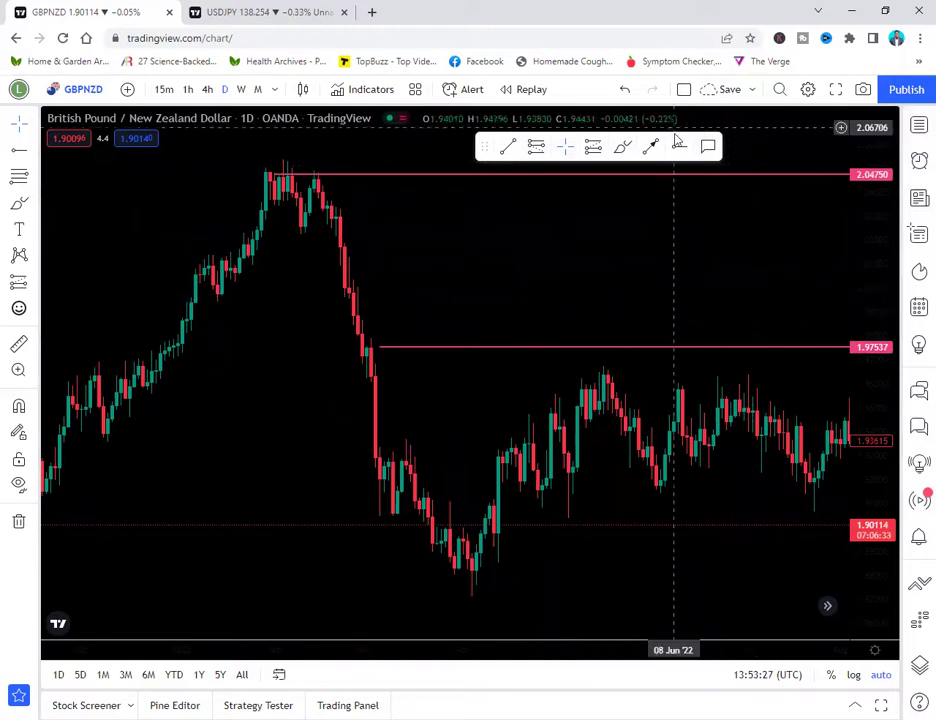
left_click(526, 177)
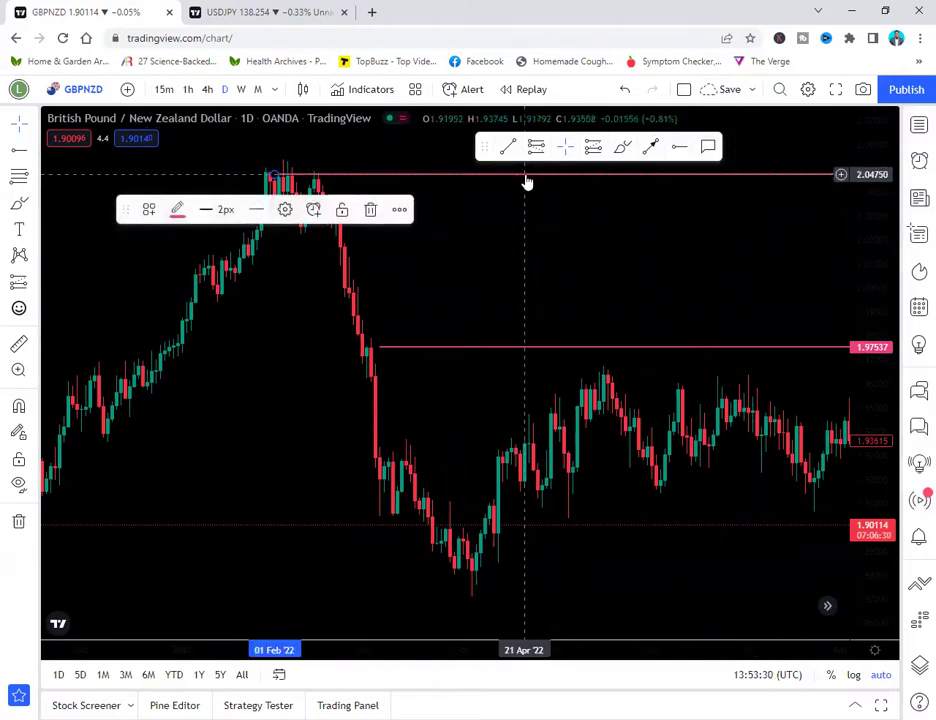
left_click(379, 209)
left_click(558, 348)
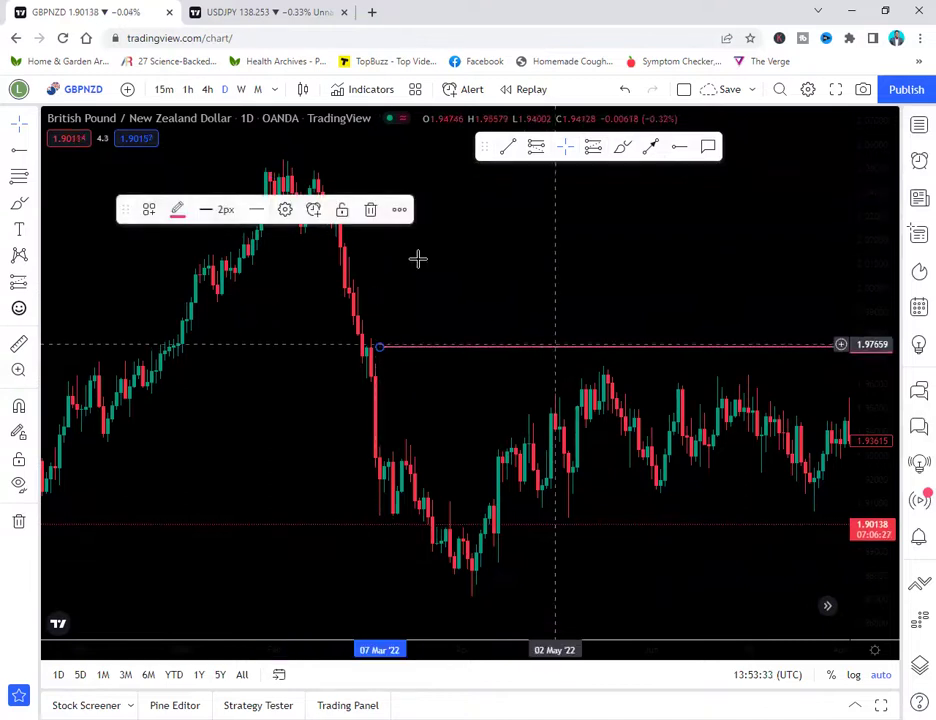
left_click(370, 212)
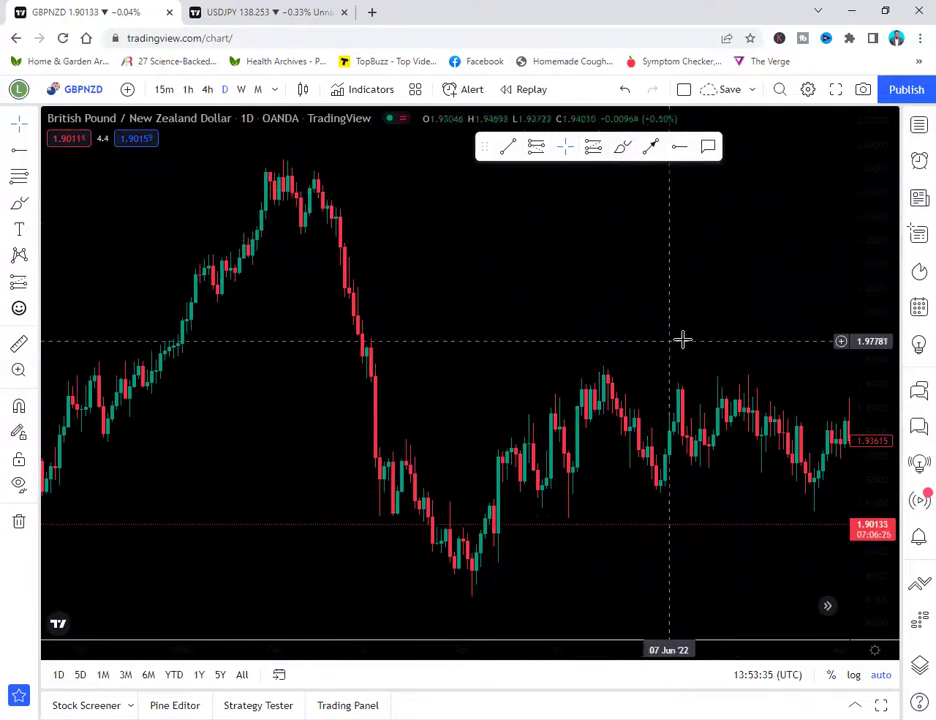
Set the opacity of the chart's vertical grid lines to 100% in the appearance settings and apply it.
left_click_drag(733, 319, 412, 355)
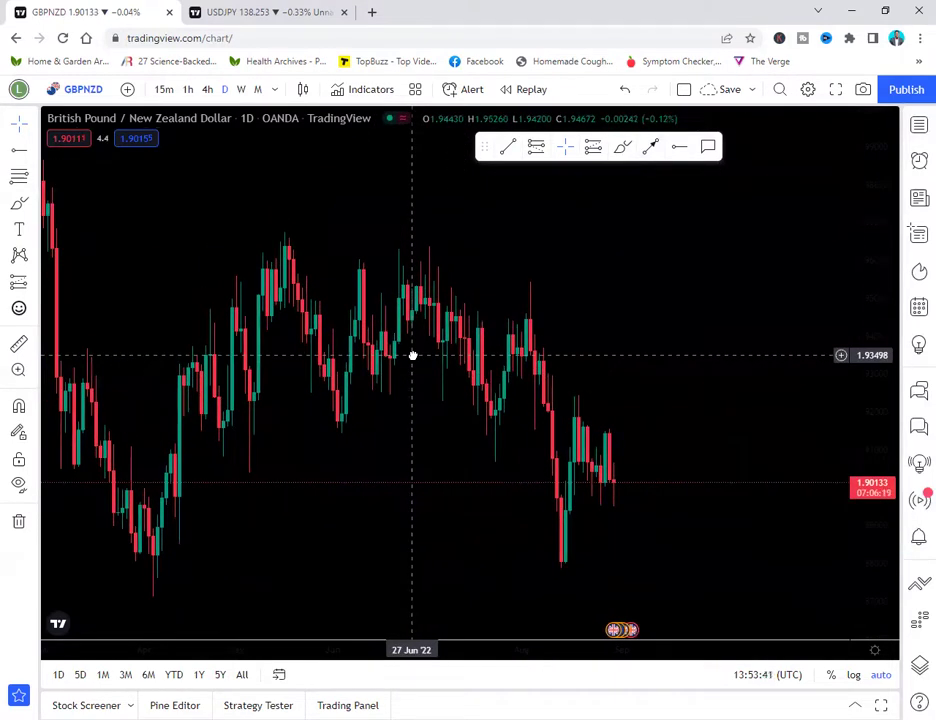
left_click_drag(568, 263, 625, 248)
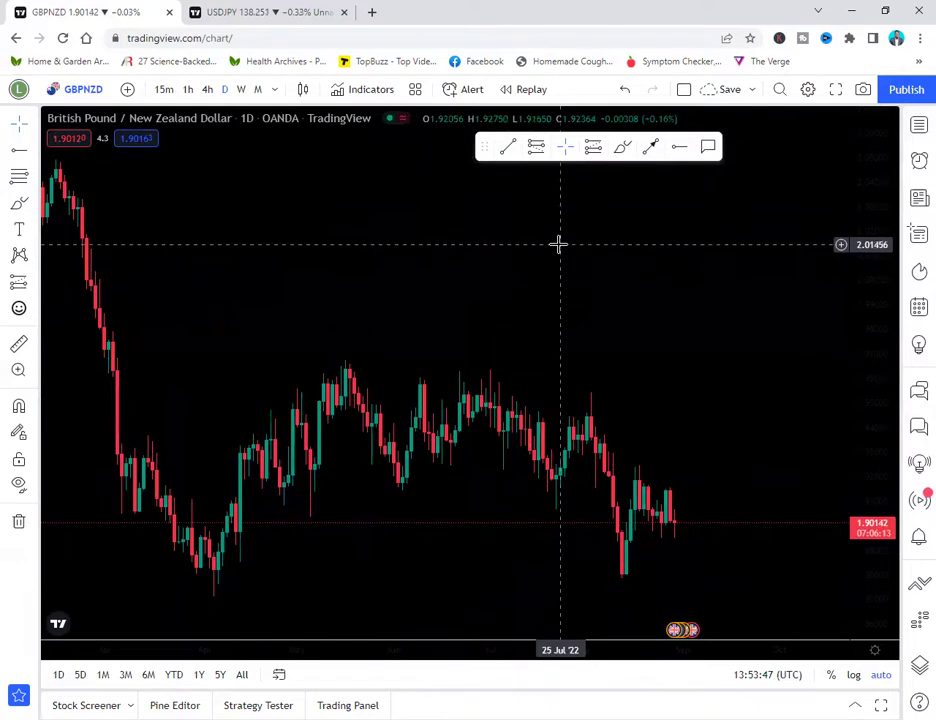
left_click(808, 90)
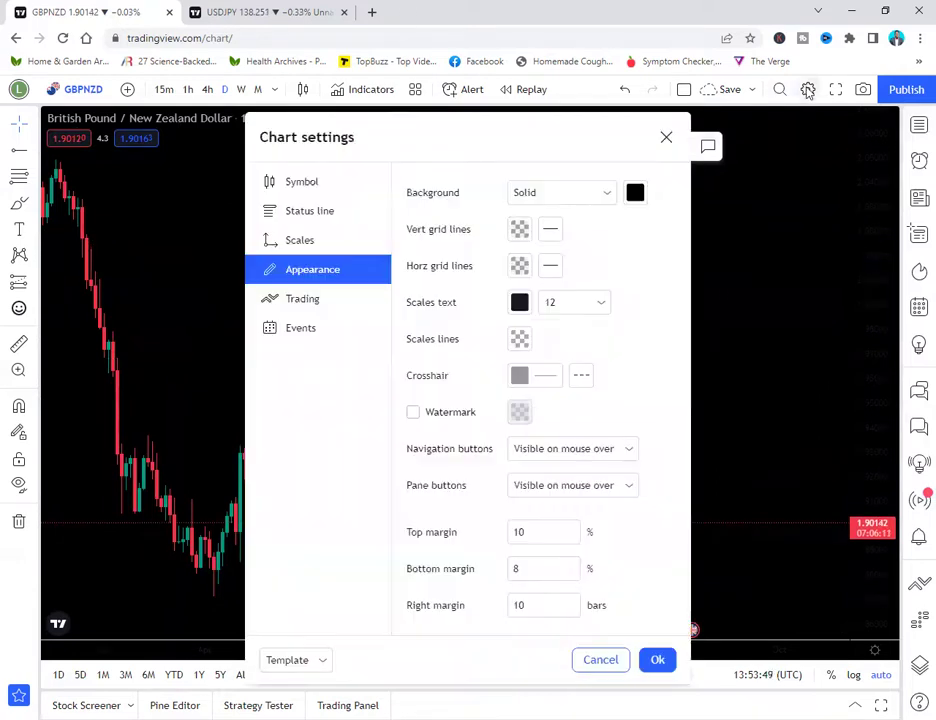
left_click(518, 230)
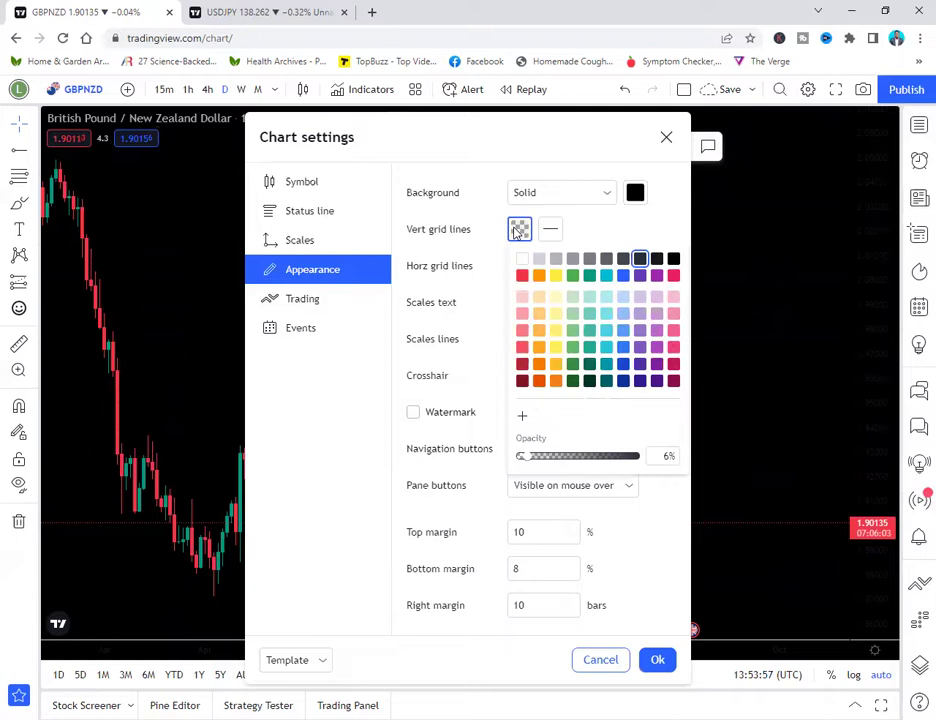
left_click(520, 231)
left_click(520, 231)
left_click_drag(597, 457, 646, 455)
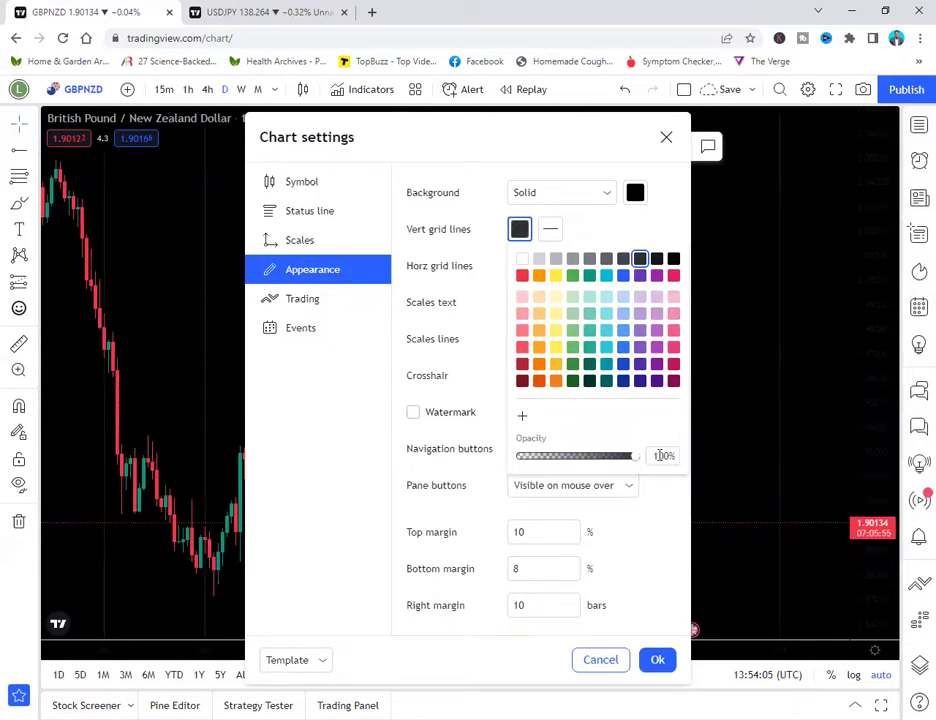
left_click(658, 658)
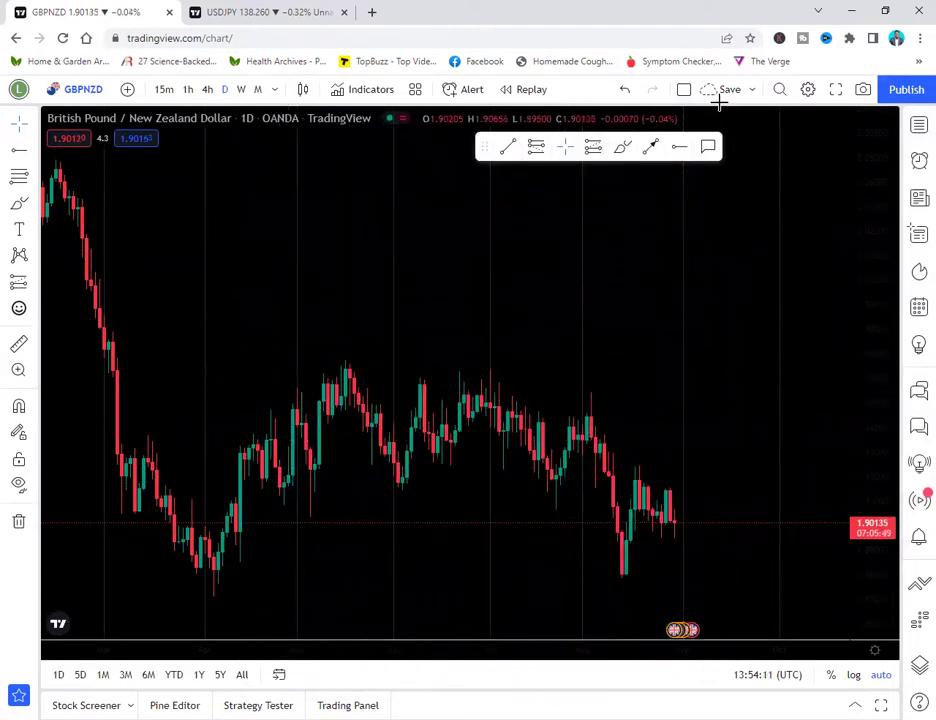
Set the opacity of the chart's horizontal grid lines to 100% and apply the appearance settings.
left_click(808, 90)
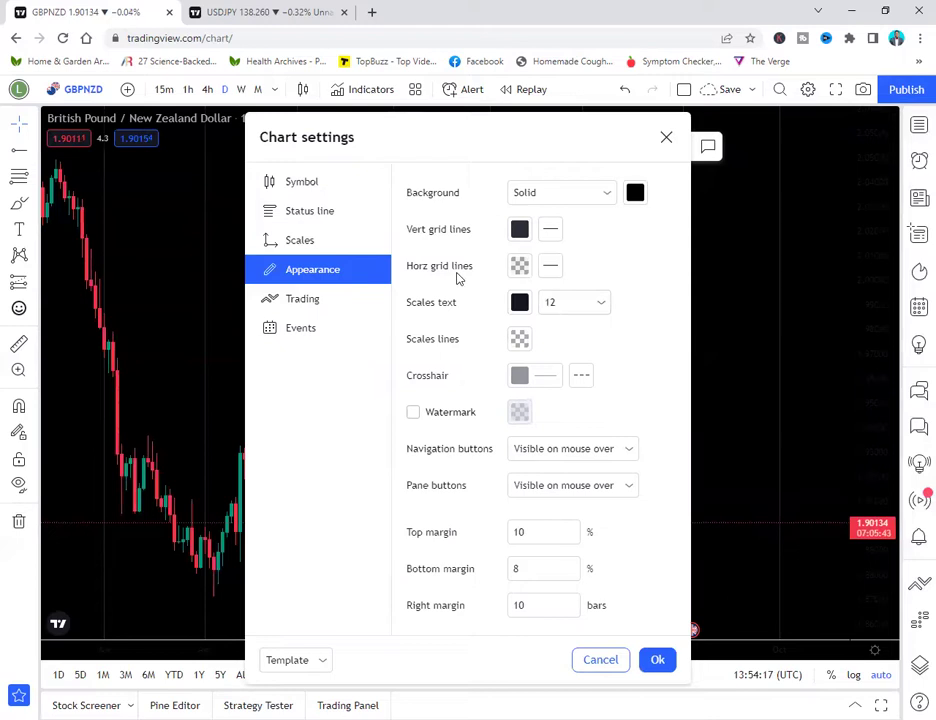
left_click(520, 266)
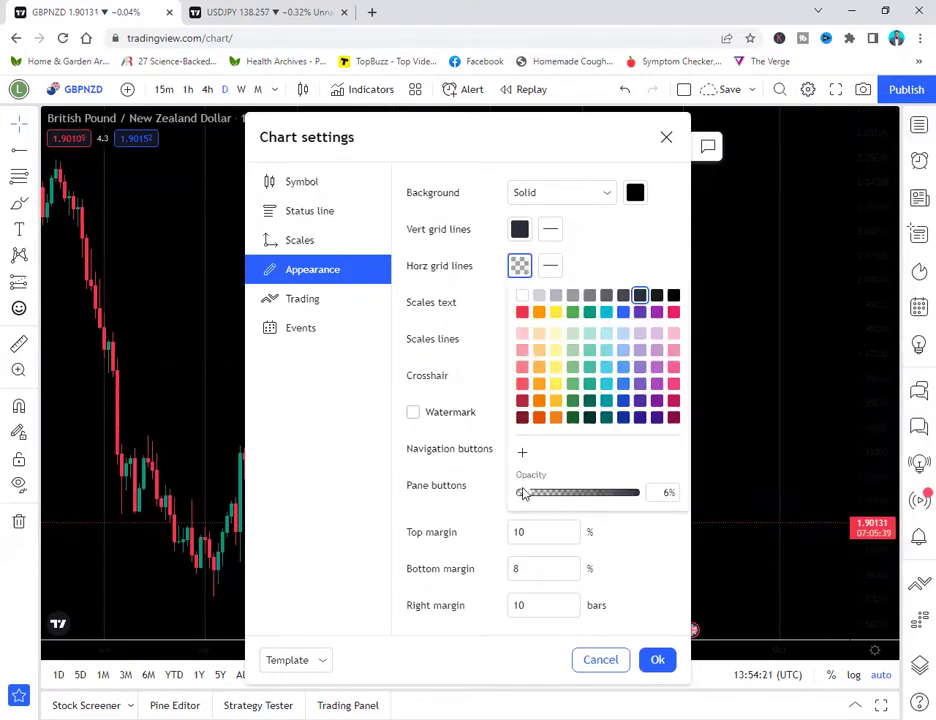
left_click_drag(543, 493, 630, 495)
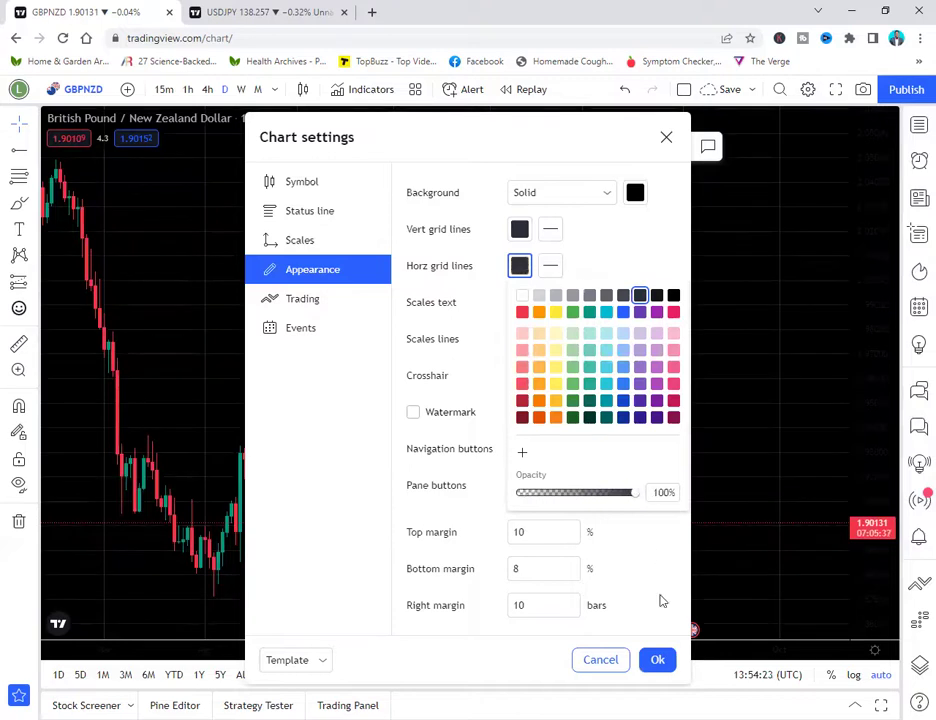
left_click(652, 666)
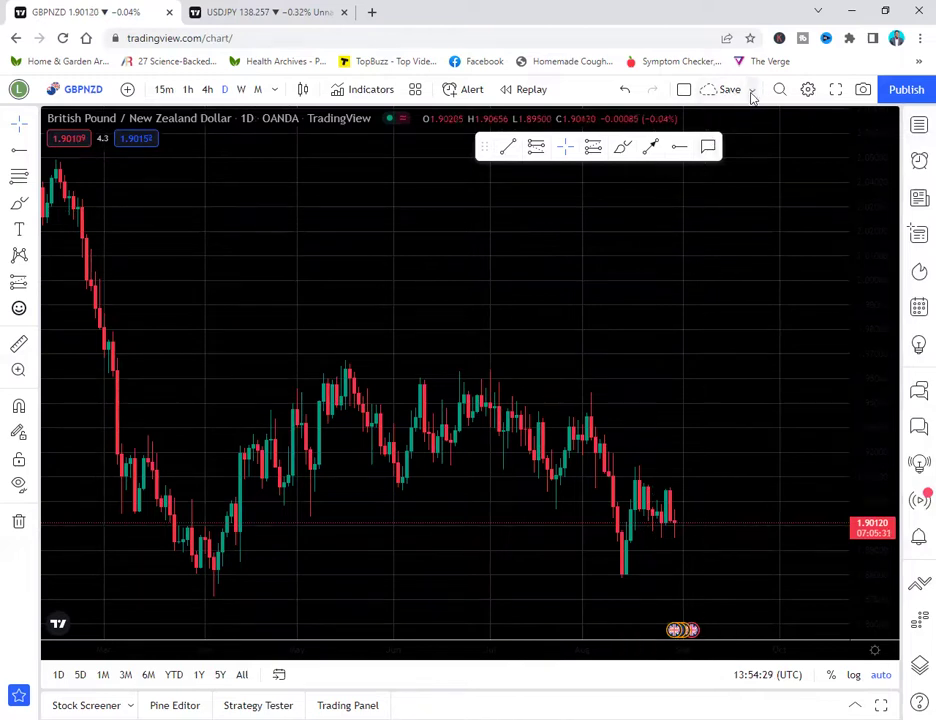
Change the chart background from Solid to Gradient and close the chart settings.
left_click(807, 90)
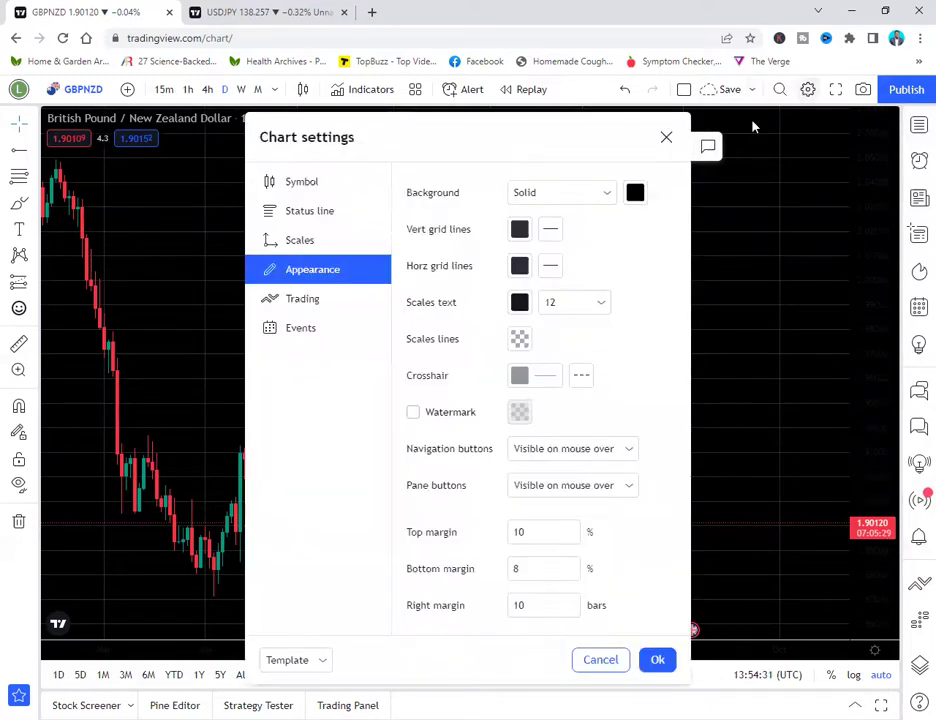
left_click(576, 195)
left_click(541, 247)
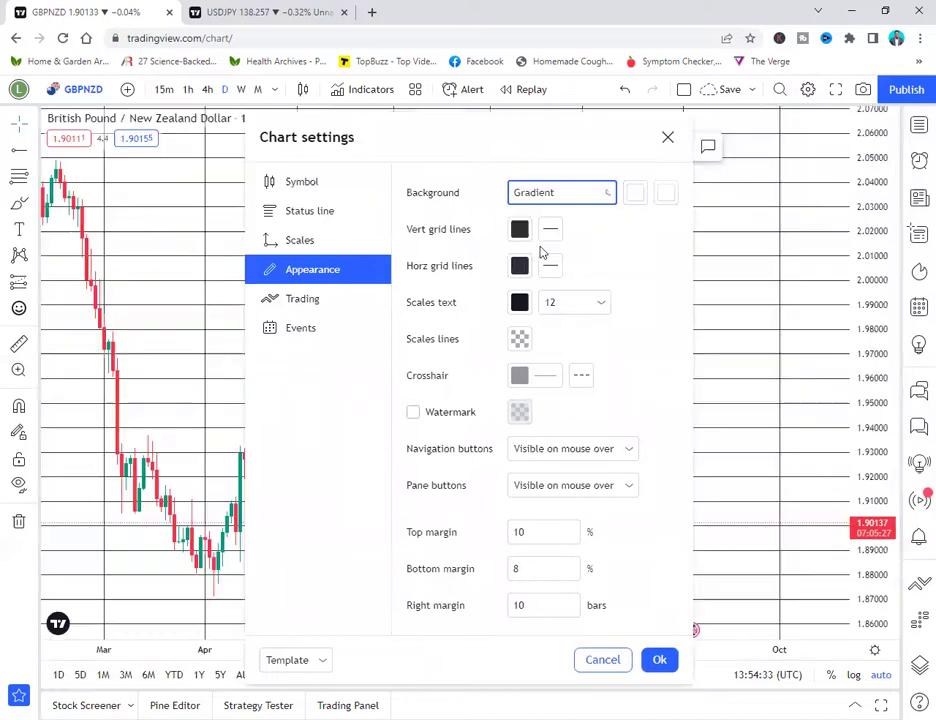
left_click(668, 137)
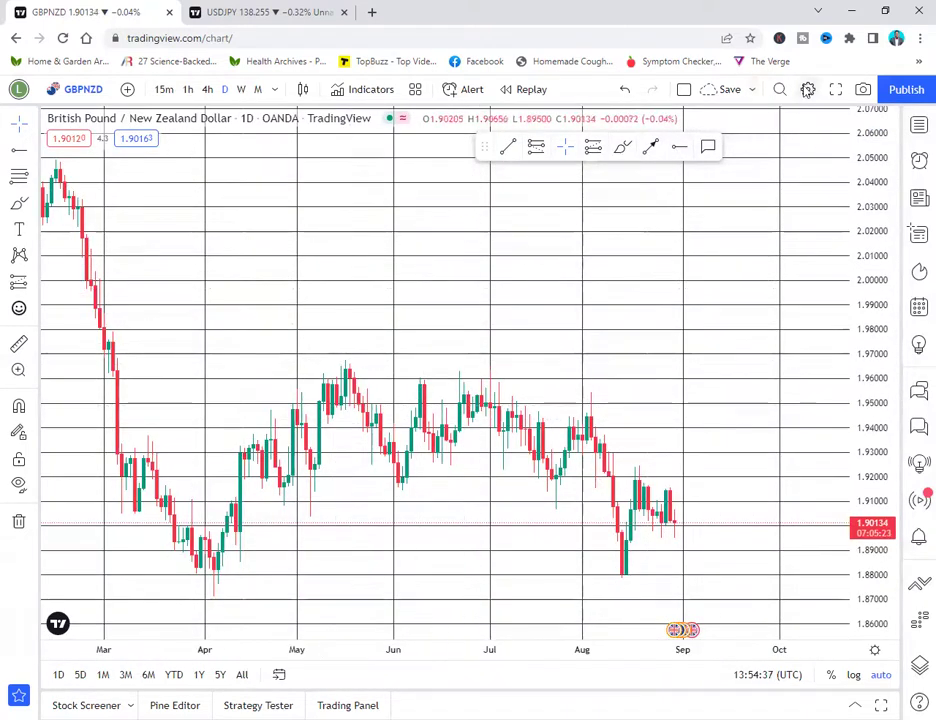
Reduce the vertical grid lines' opacity to 0% in the chart appearance settings and apply it.
left_click(807, 90)
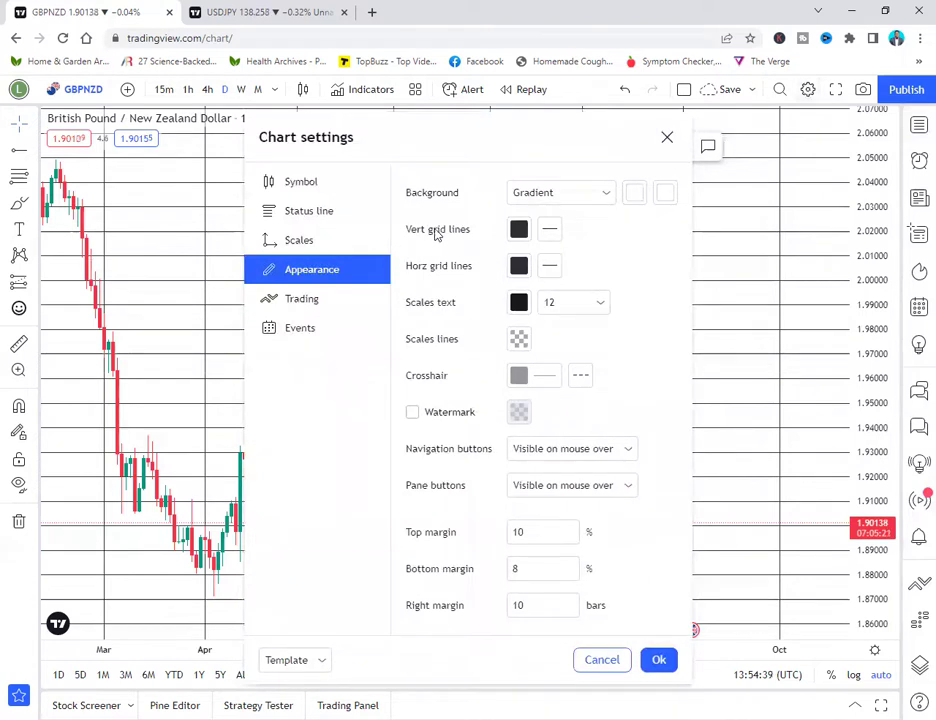
left_click(519, 230)
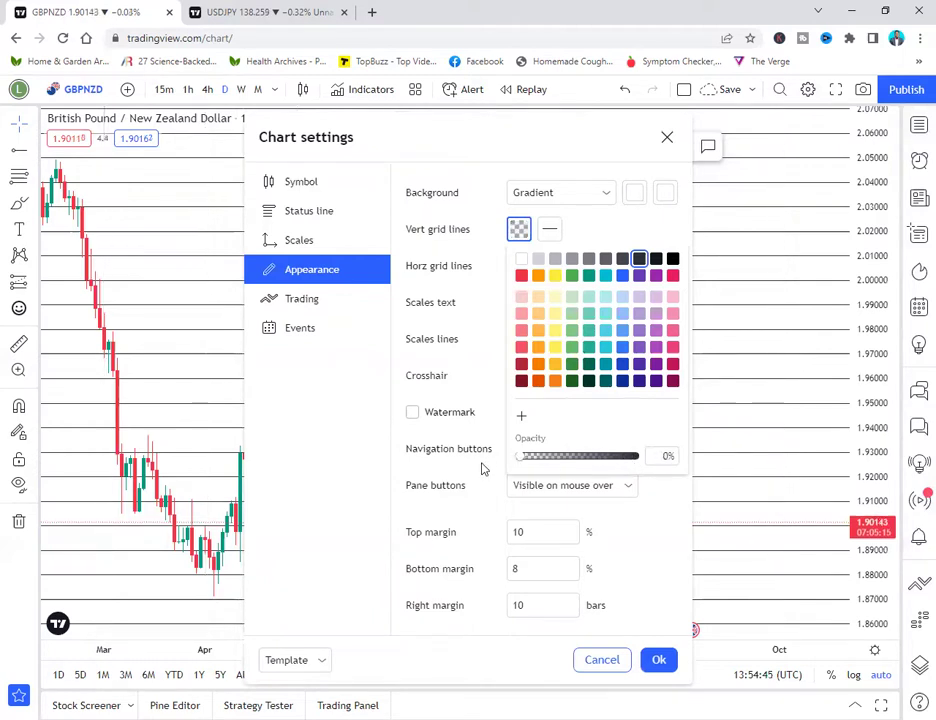
left_click(656, 660)
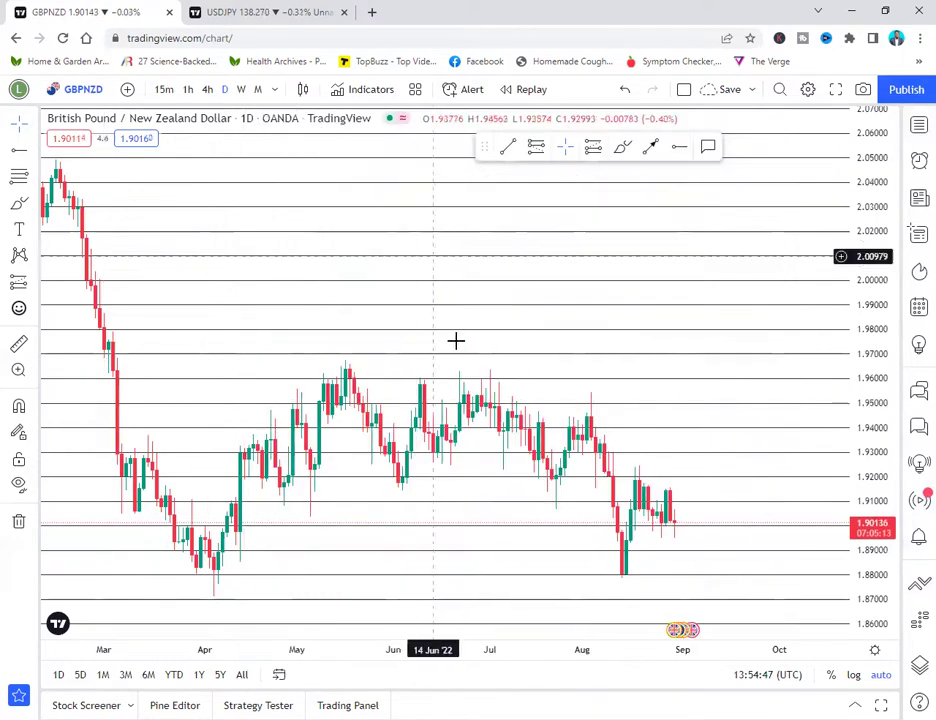
Reduce the horizontal grid lines' opacity to 0% in the chart appearance settings and apply it.
left_click(808, 90)
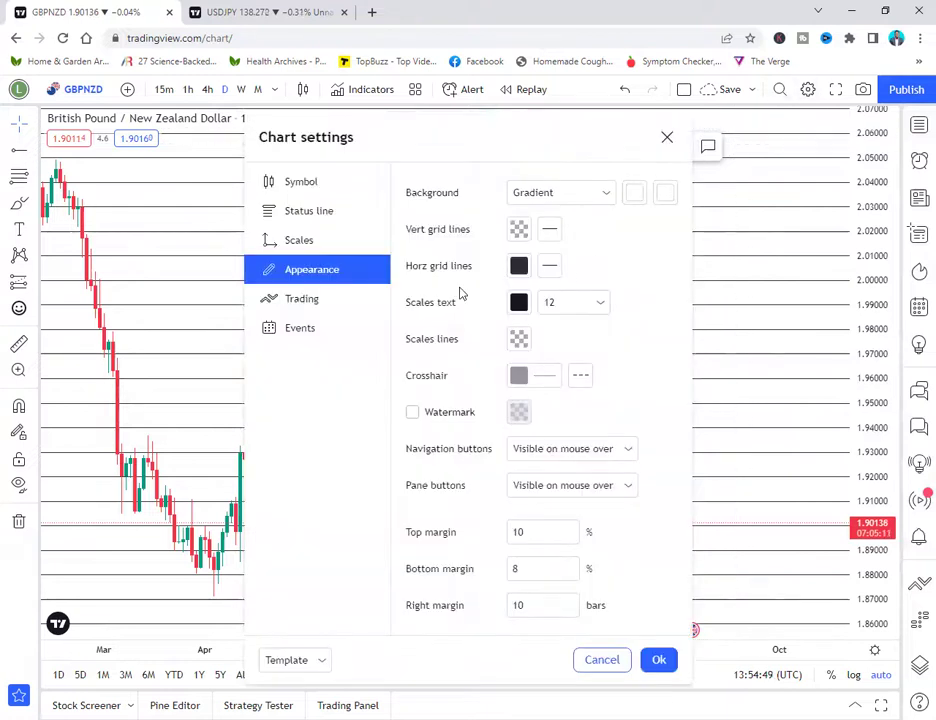
left_click(519, 265)
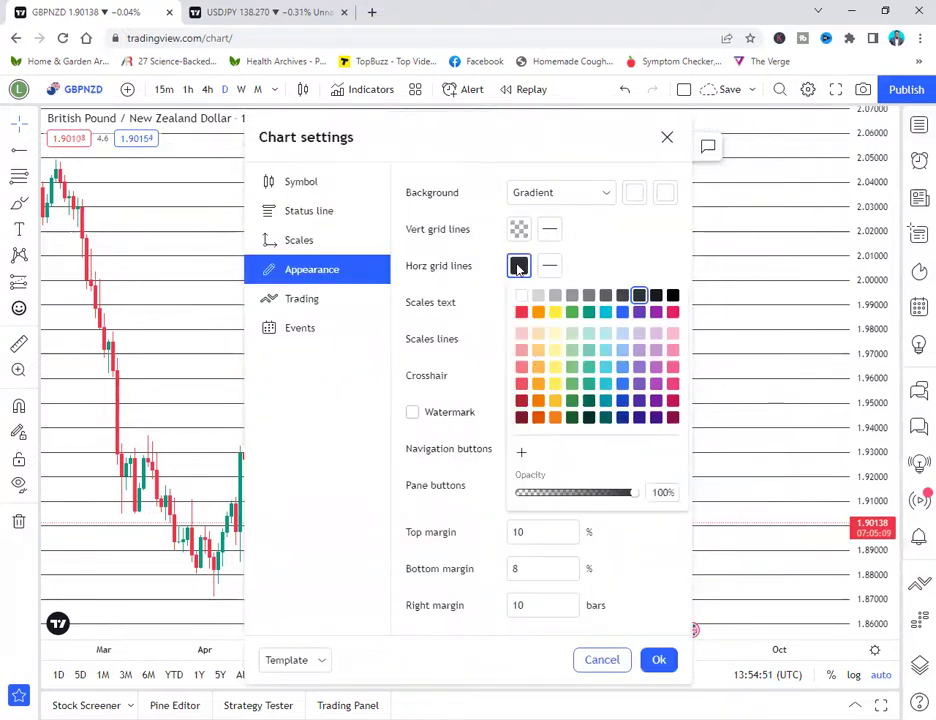
left_click_drag(634, 494, 535, 494)
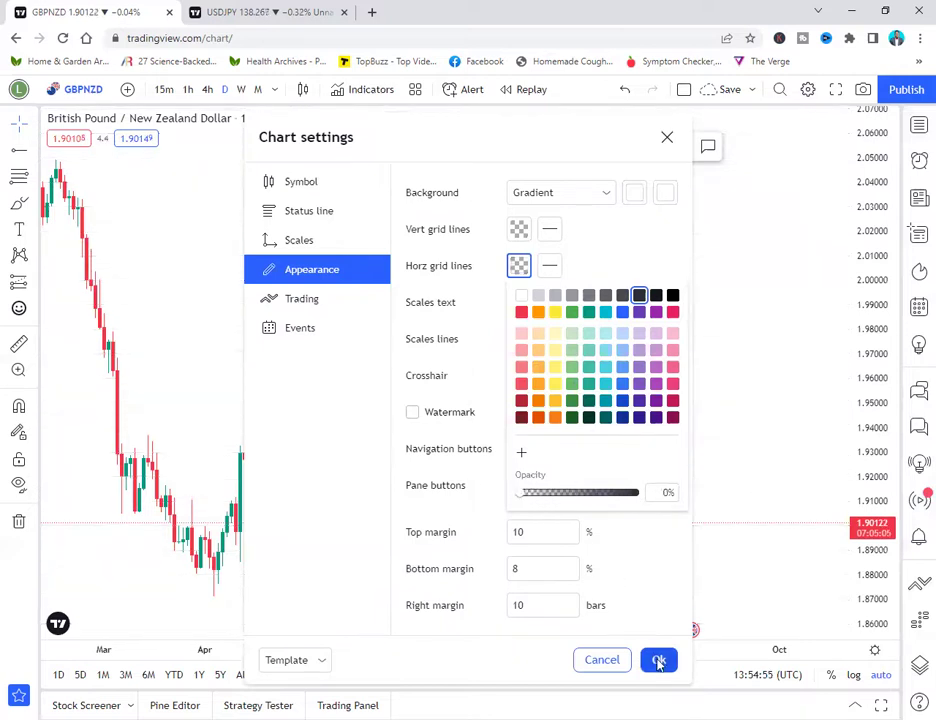
left_click(658, 660)
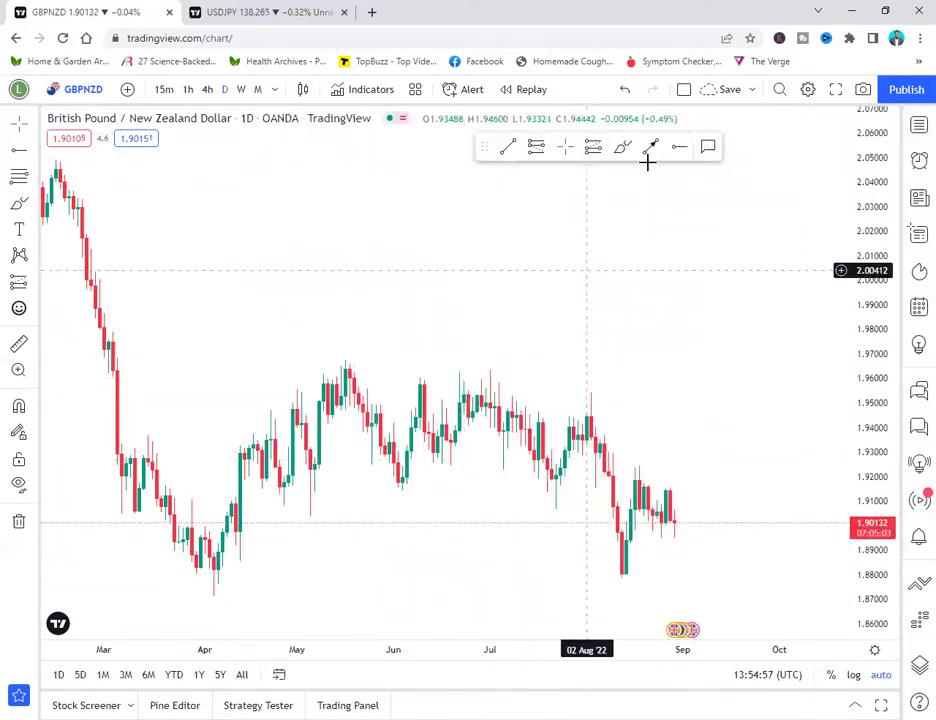
Set the chart background back to Solid black and apply the appearance settings.
left_click(809, 90)
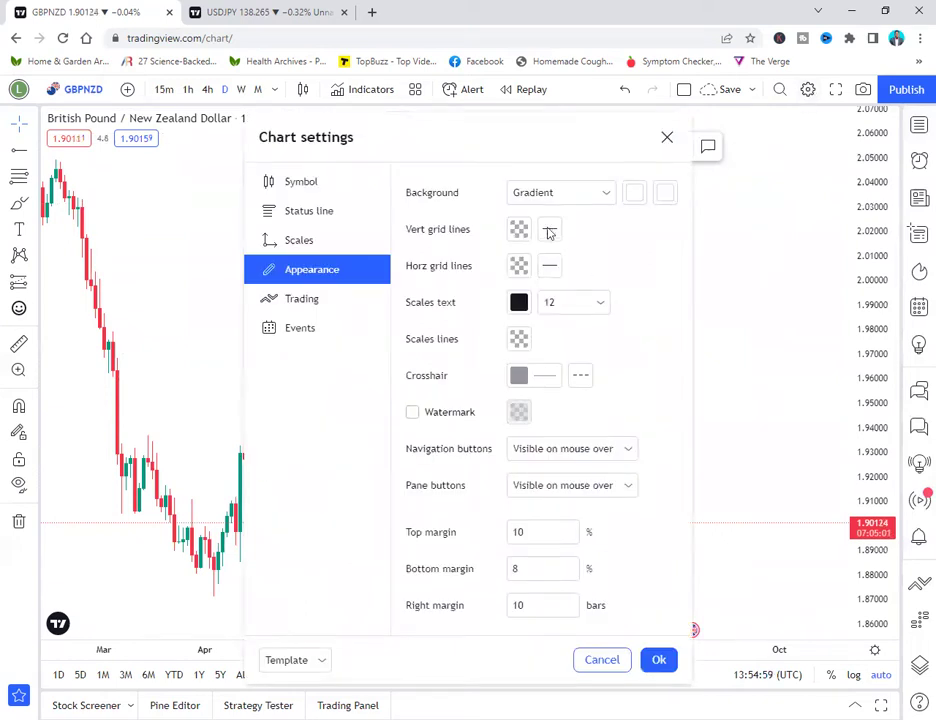
left_click(560, 190)
left_click(550, 220)
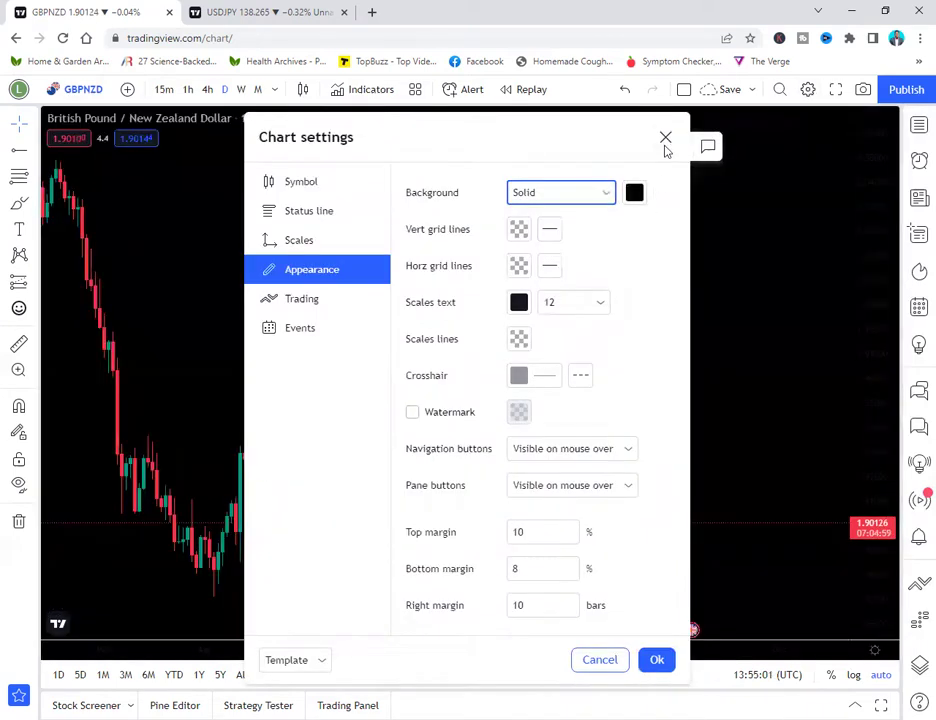
left_click(656, 659)
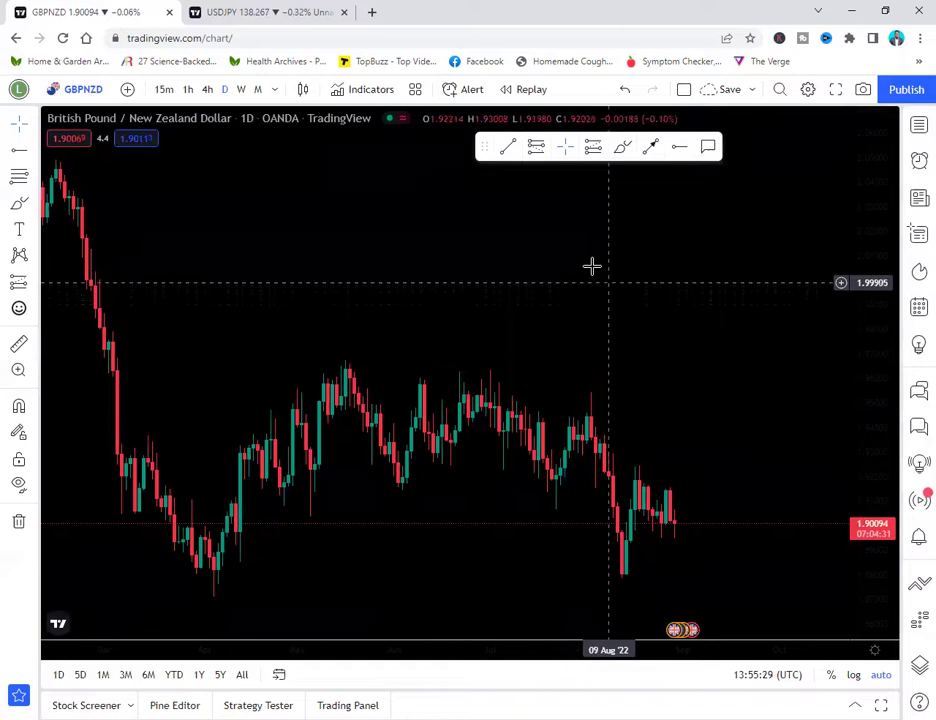
View the GBPNZD chart on the 1-hour, 4-hour and daily timeframes, ending on 15 minutes.
left_click(186, 92)
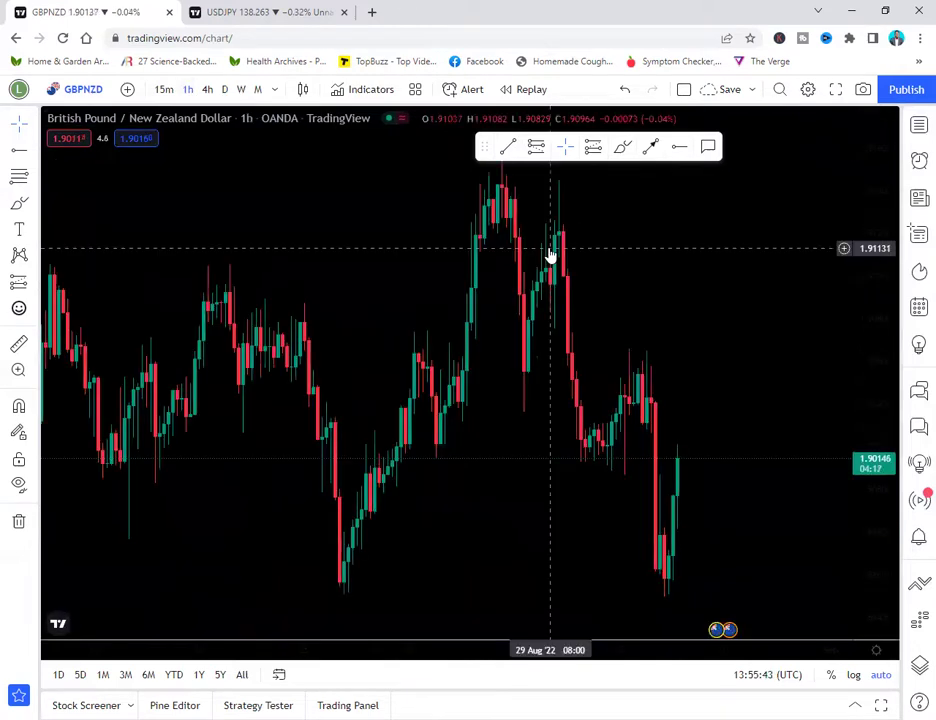
left_click(207, 89)
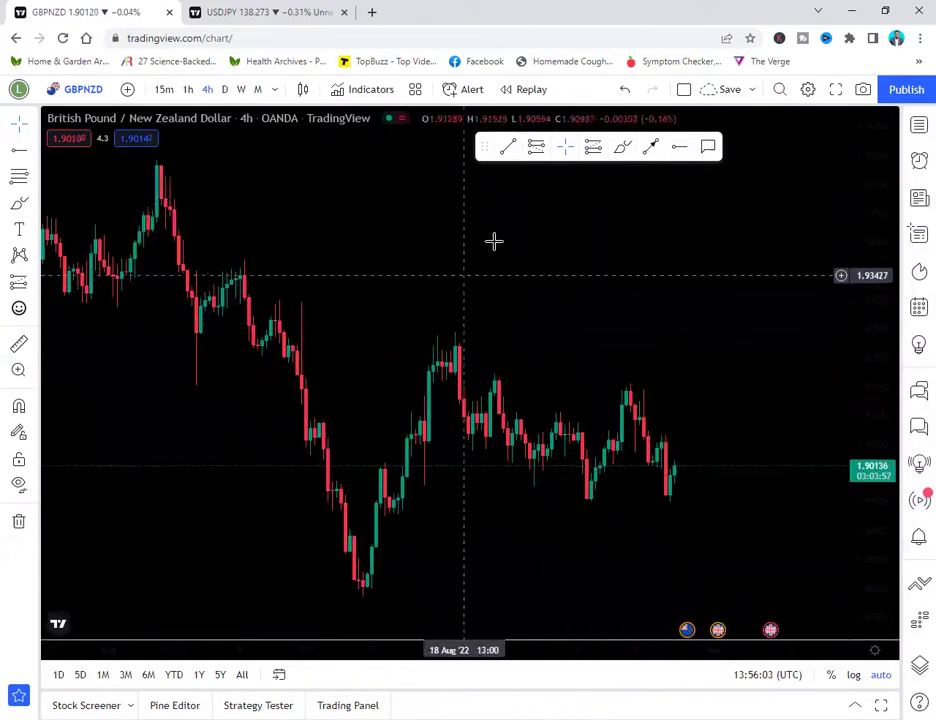
left_click(192, 89)
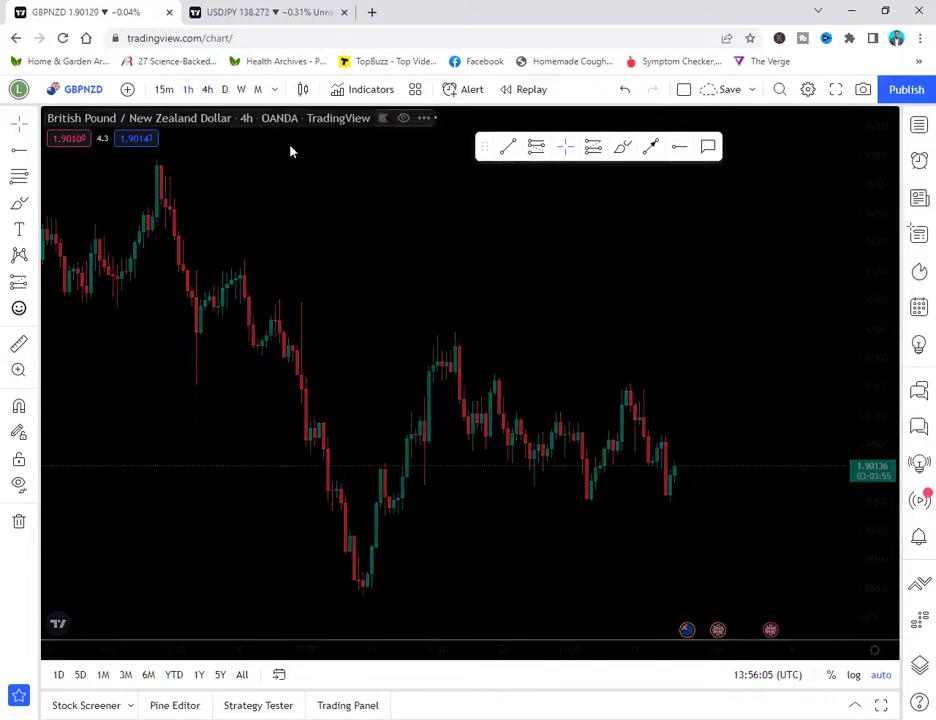
left_click(226, 89)
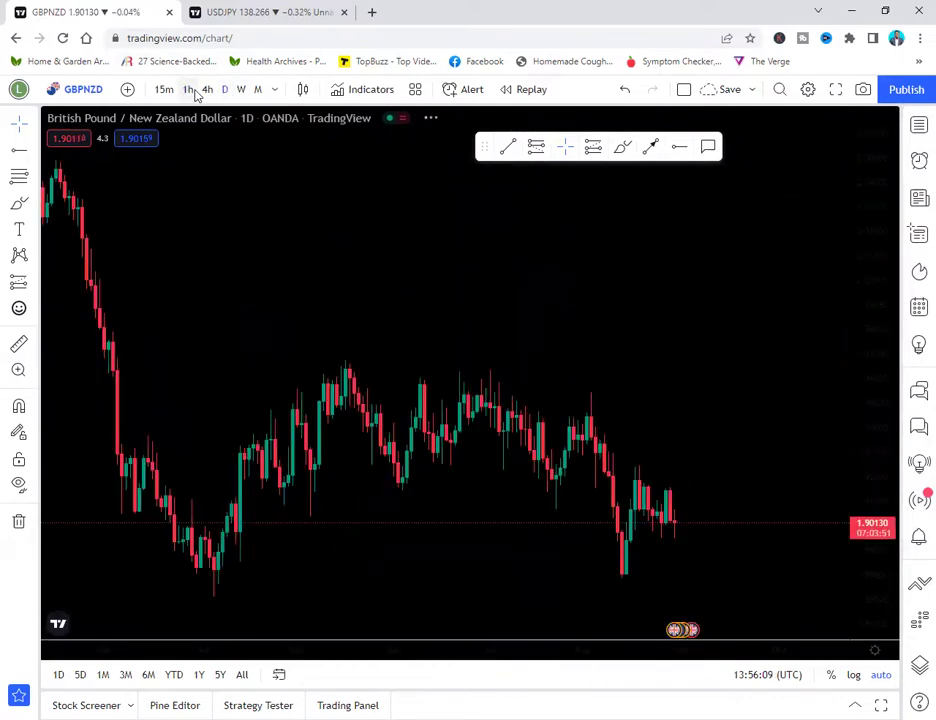
left_click(207, 89)
left_click(186, 89)
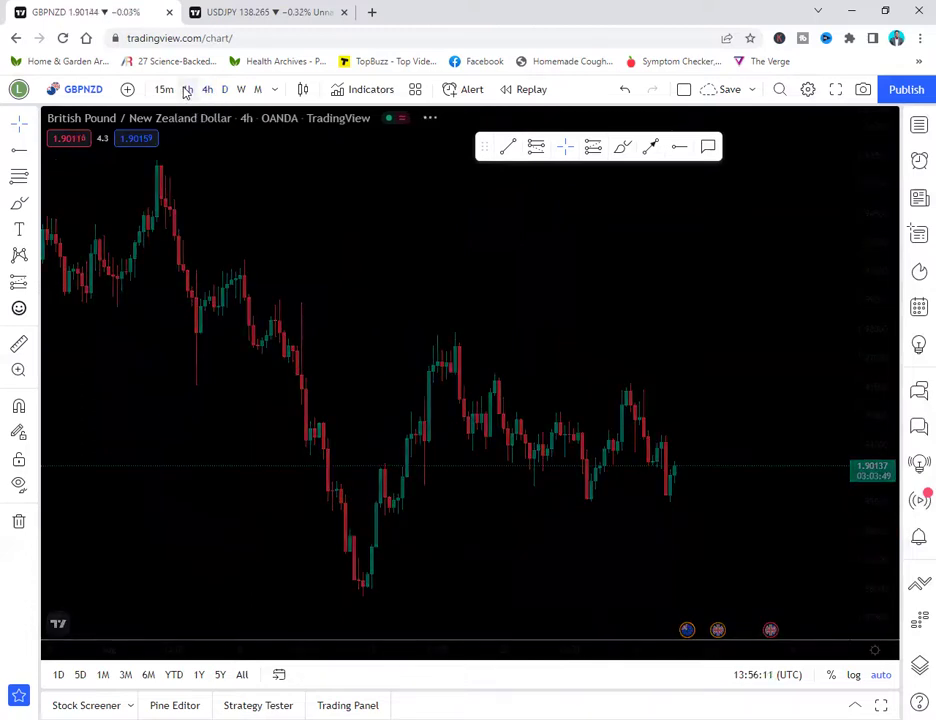
left_click(164, 90)
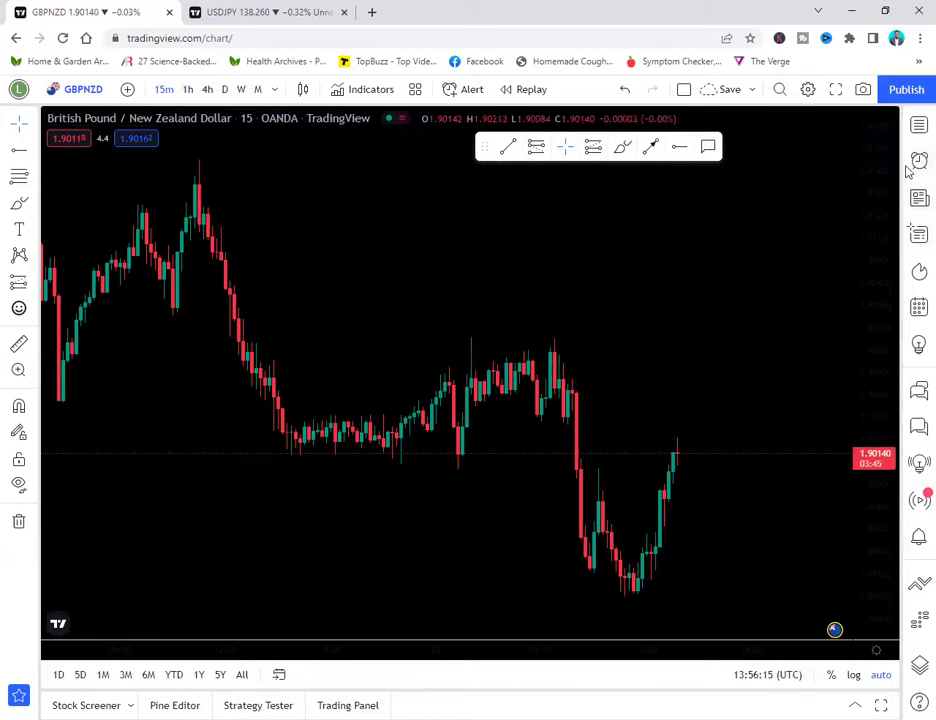
Show the watchlist and load EURUSD from it on the 1-hour timeframe.
left_click(918, 128)
left_click(801, 179)
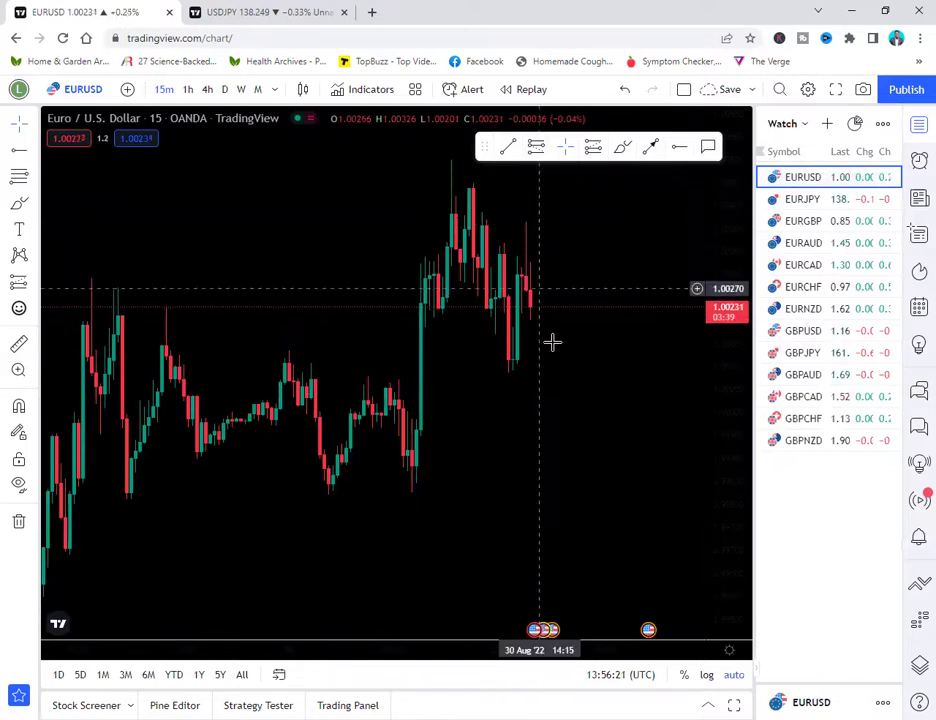
left_click(188, 89)
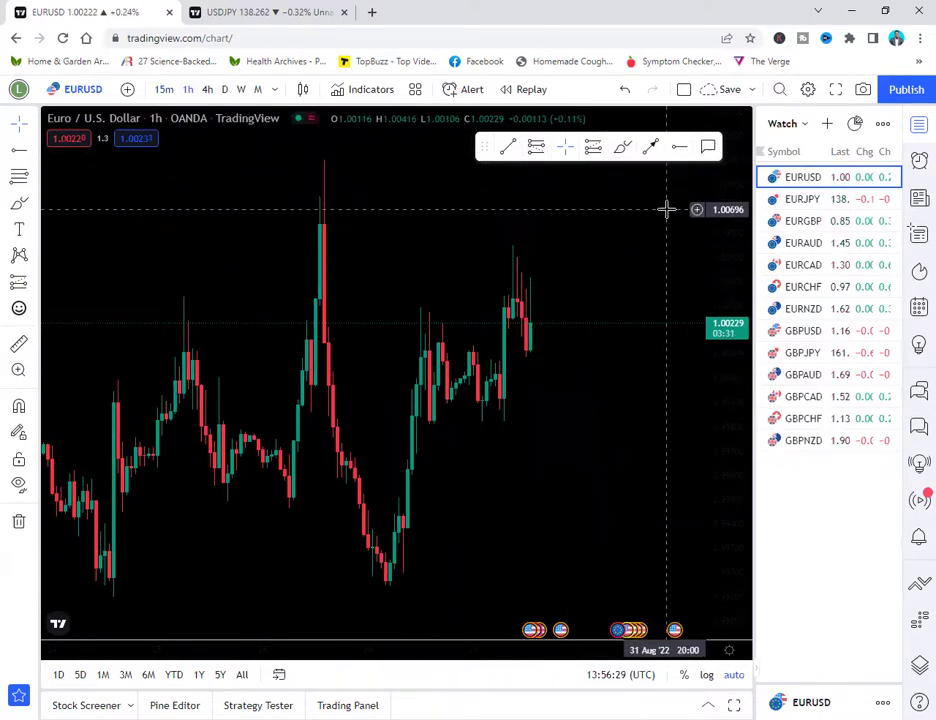
Load EURAUD from the watchlist and place a short position near the recent high with its entry at about 1.45439.
left_click(796, 243)
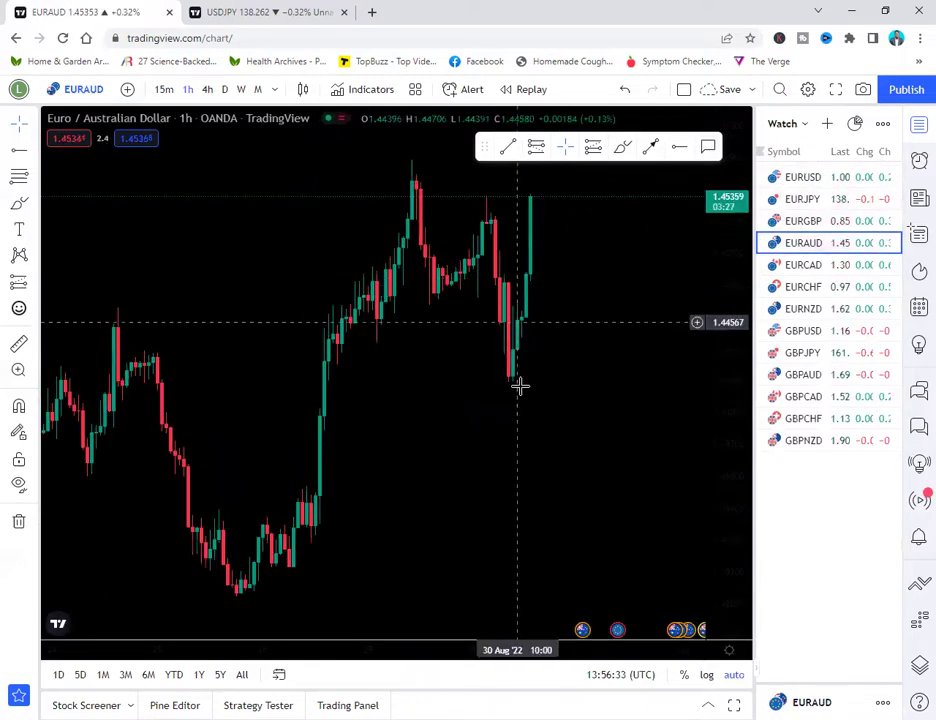
left_click_drag(503, 418, 572, 420)
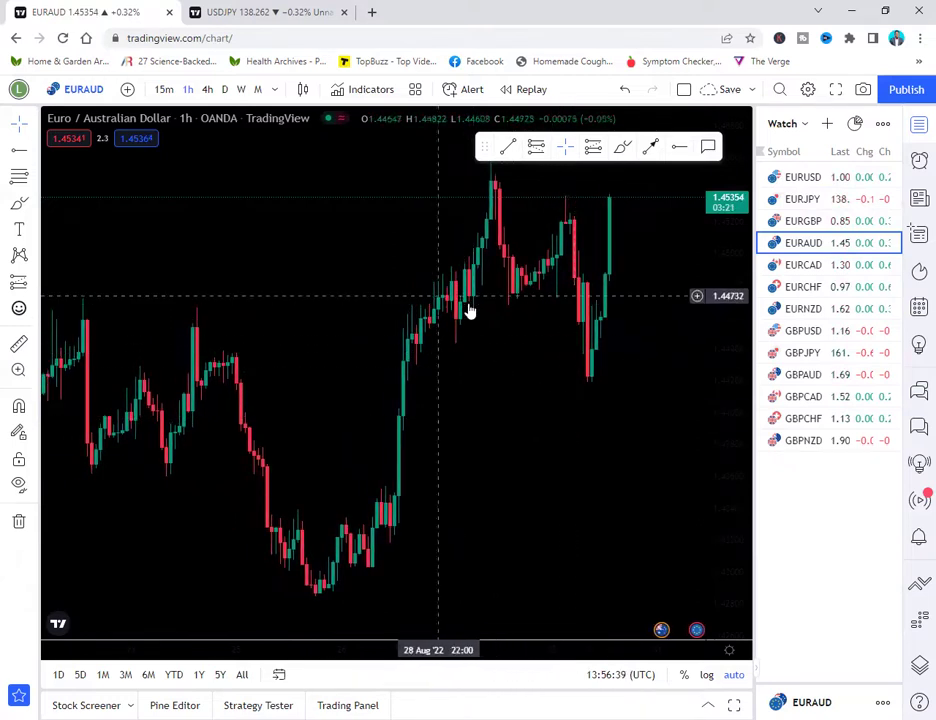
left_click(537, 149)
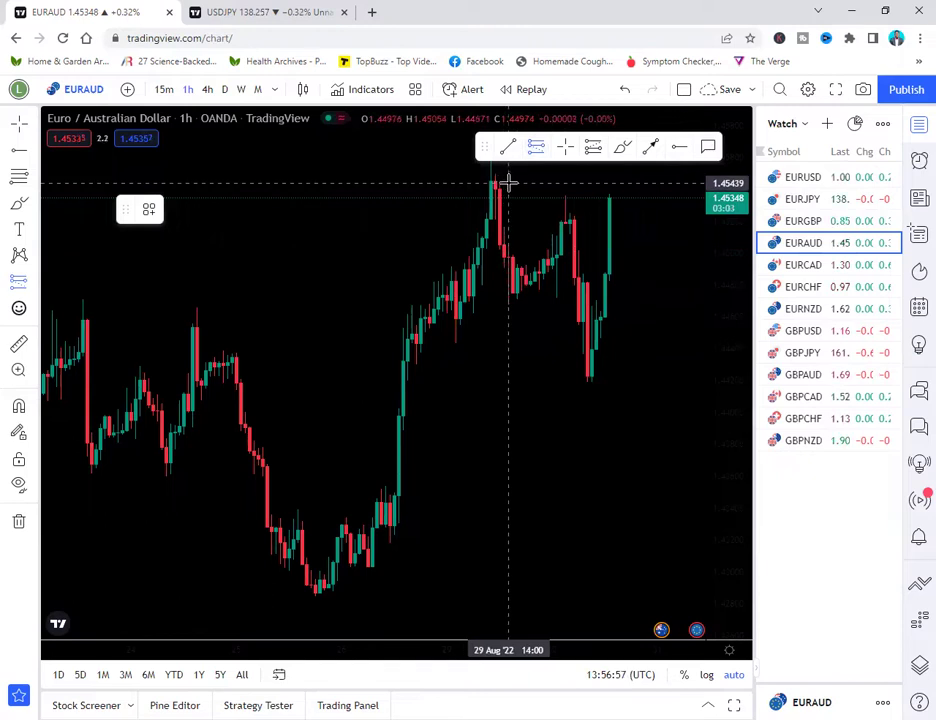
left_click(509, 182)
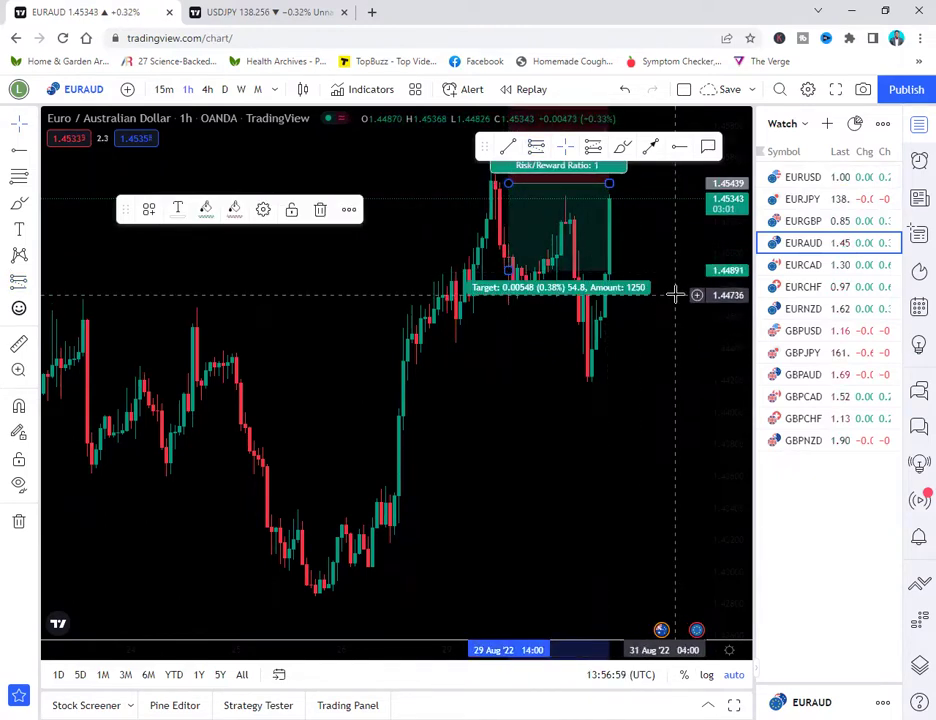
left_click(673, 338)
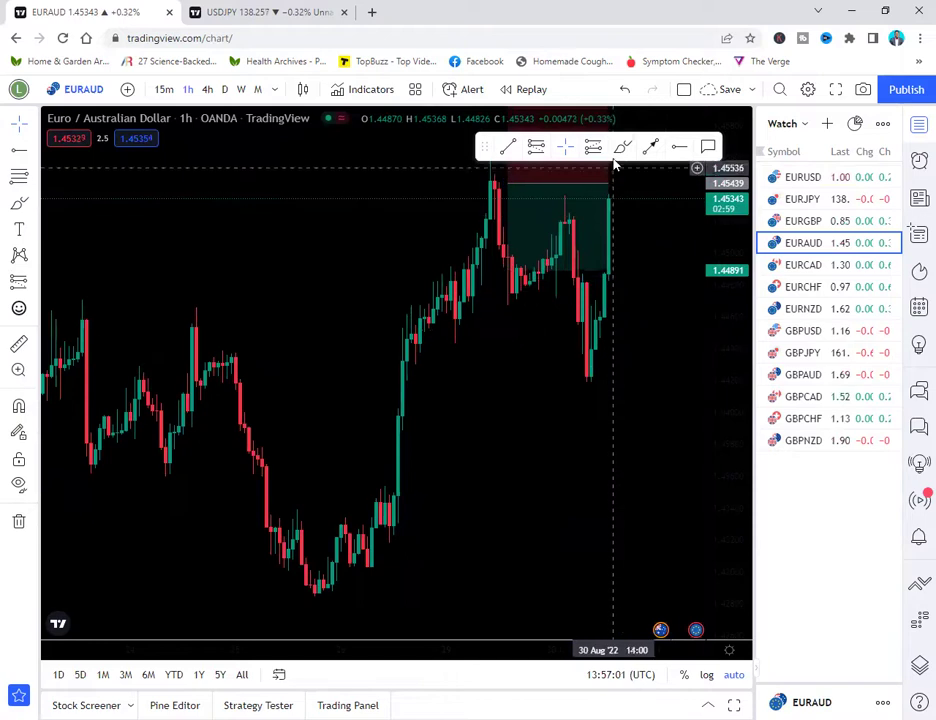
Move the favorite drawing tools away from the short position and compress the price scale to fit the whole position on the chart.
mouse_move(697, 160)
left_mouse_down()
mouse_move(518, 159)
mouse_move(706, 150)
left_mouse_up()
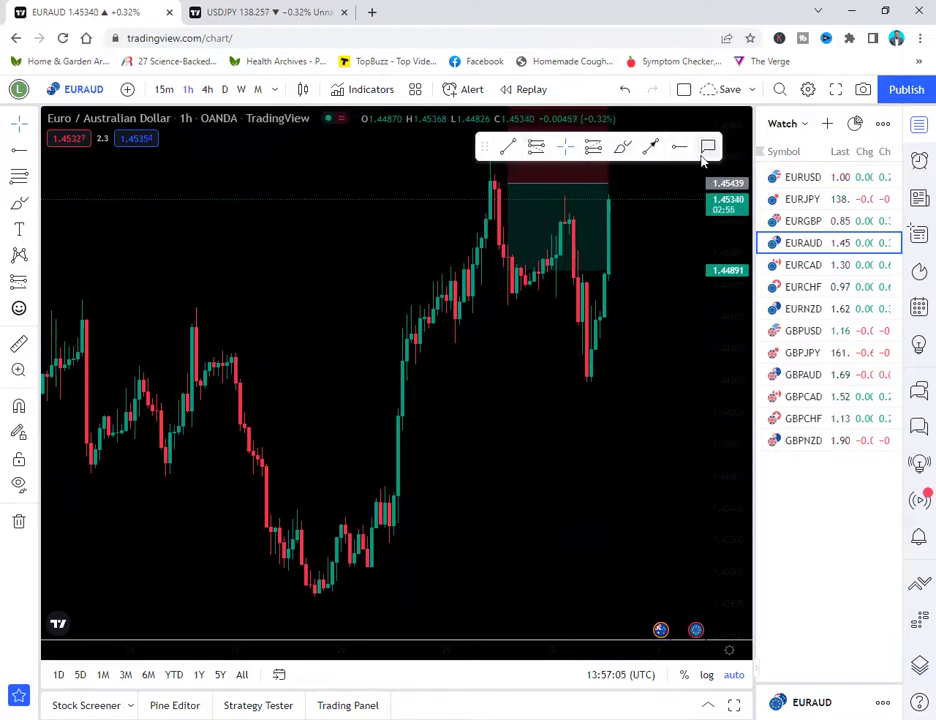
mouse_move(593, 148)
left_mouse_down()
mouse_move(420, 110)
mouse_move(350, 108)
mouse_move(412, 148)
mouse_move(192, 157)
left_mouse_up()
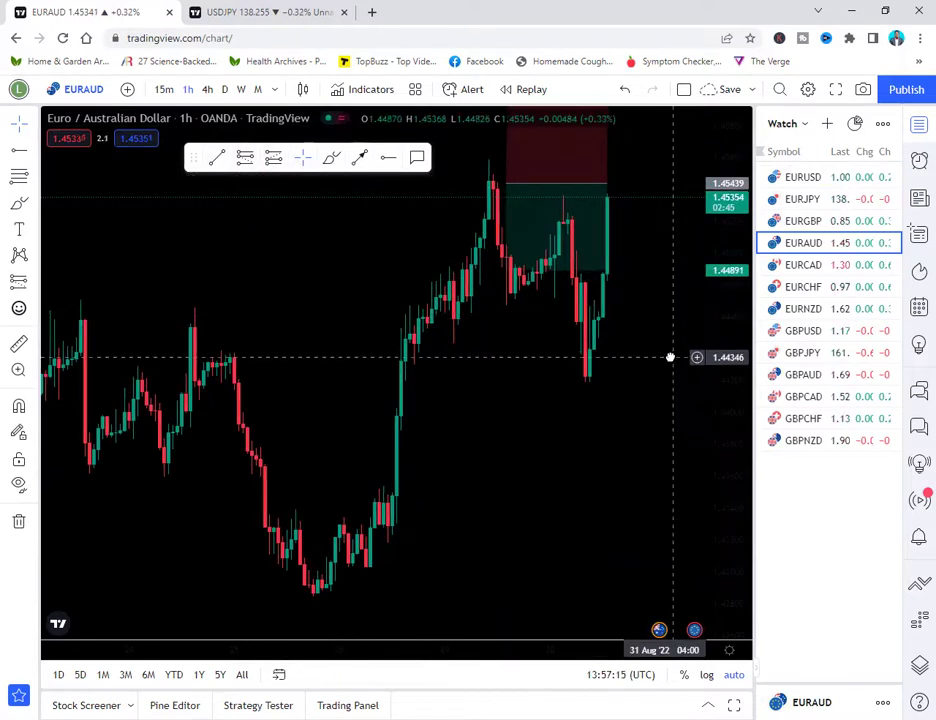
left_click_drag(731, 324, 721, 493)
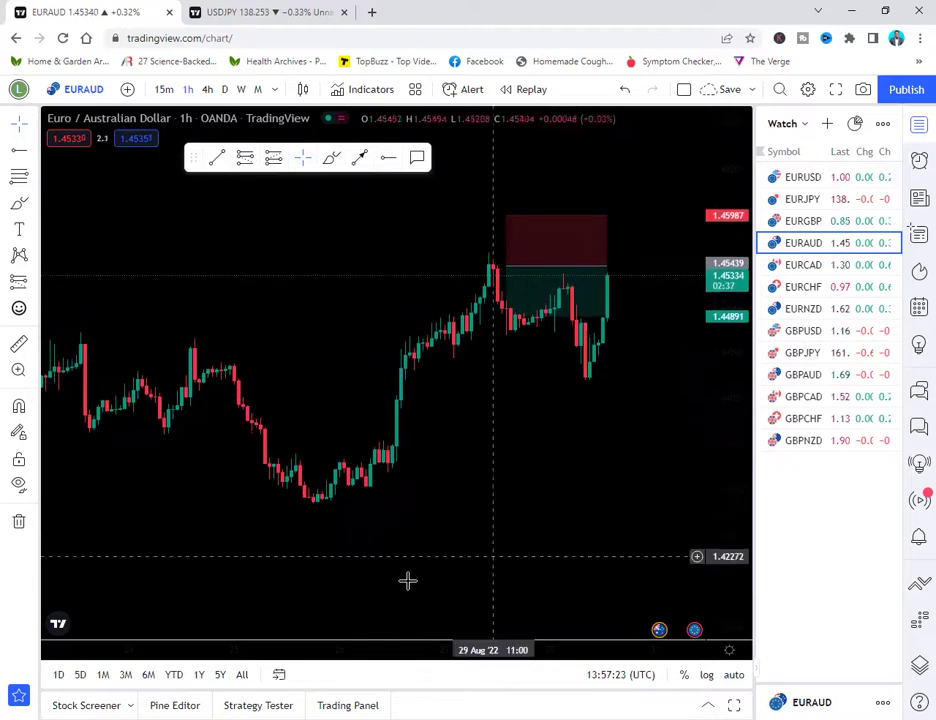
View the EURAUD price history around the short position at wider and closer time scales.
mouse_move(361, 620)
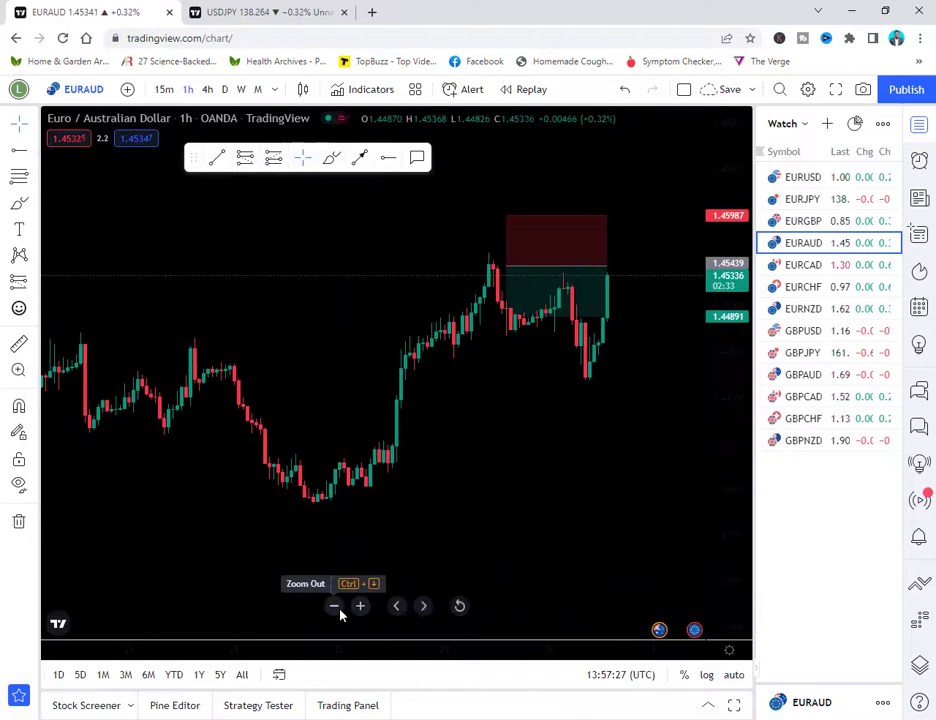
left_click(339, 610)
left_click(339, 610)
left_click(339, 610)
left_click(339, 610)
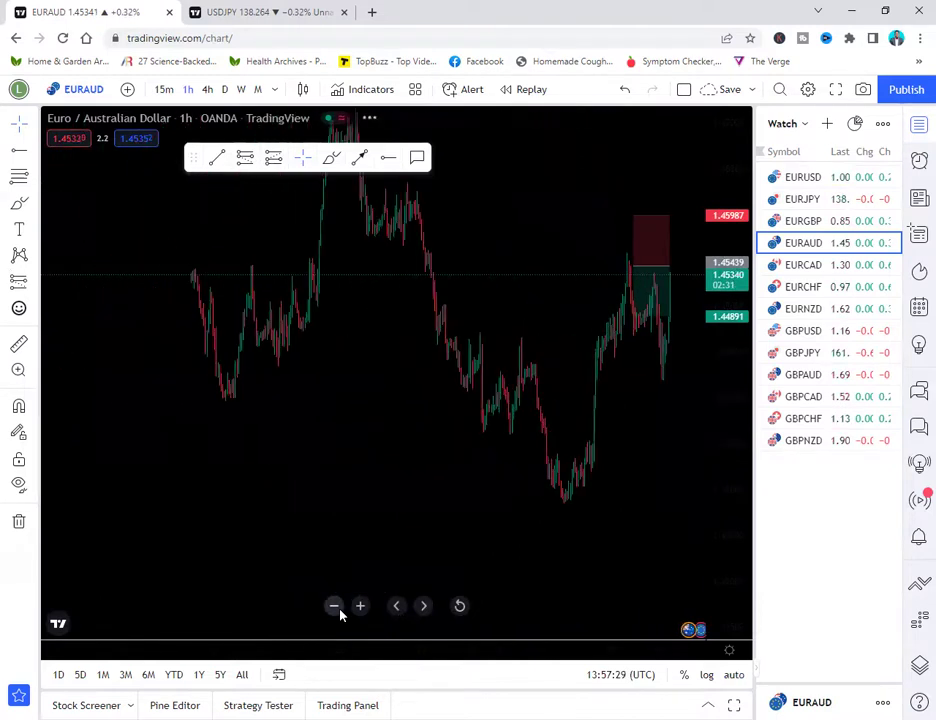
left_click(359, 608)
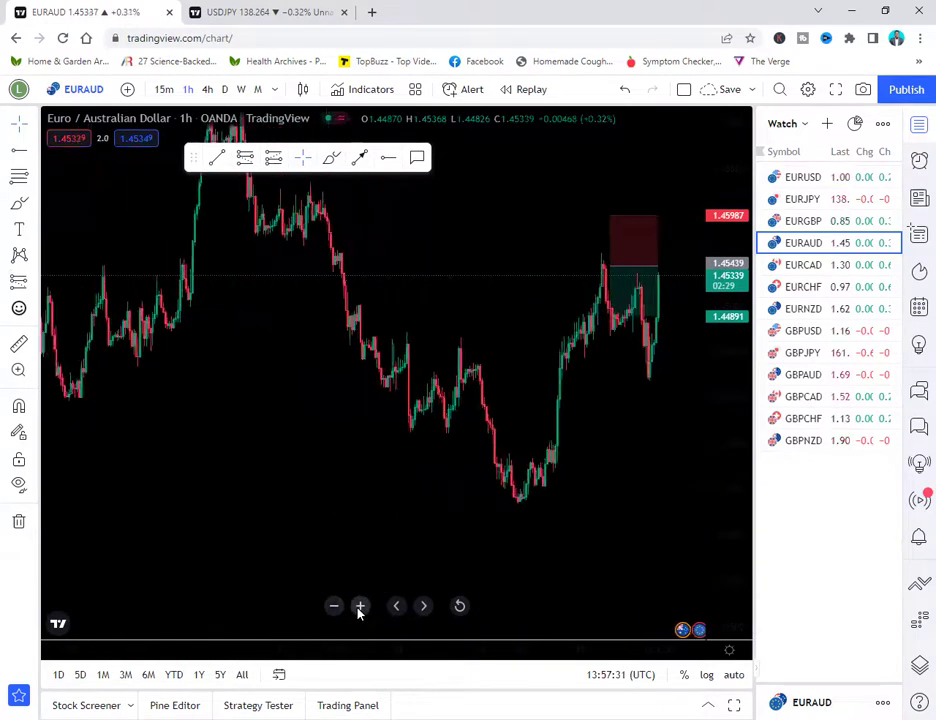
left_click(359, 608)
left_click(359, 608)
left_click(359, 608)
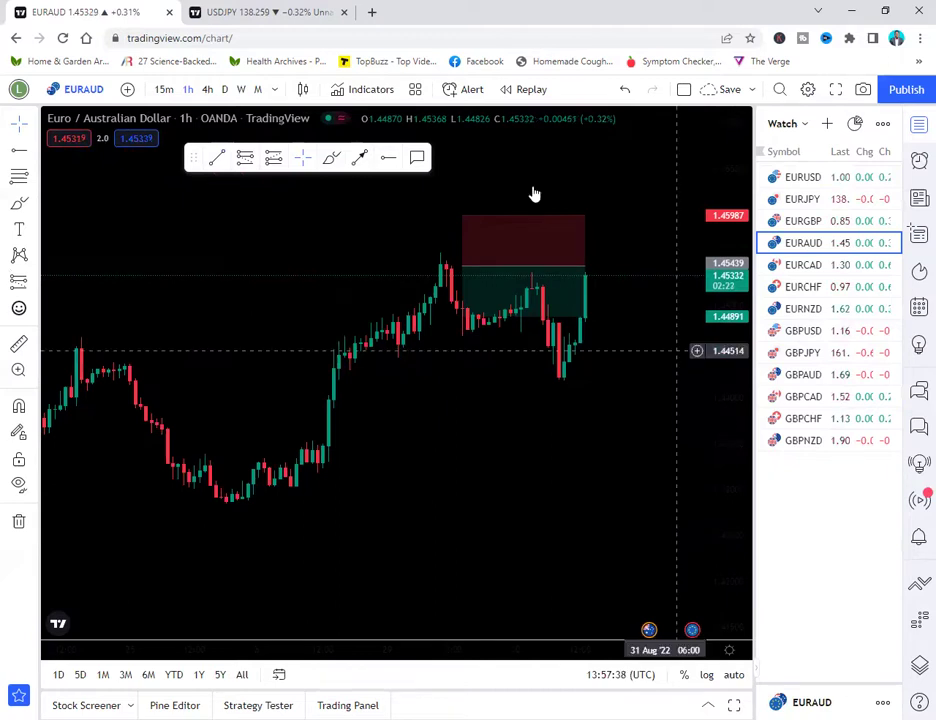
Compare with the USDJPY chart and inspect its short position and trendlines at wider and closer time scales.
key("ctrl+Tab")
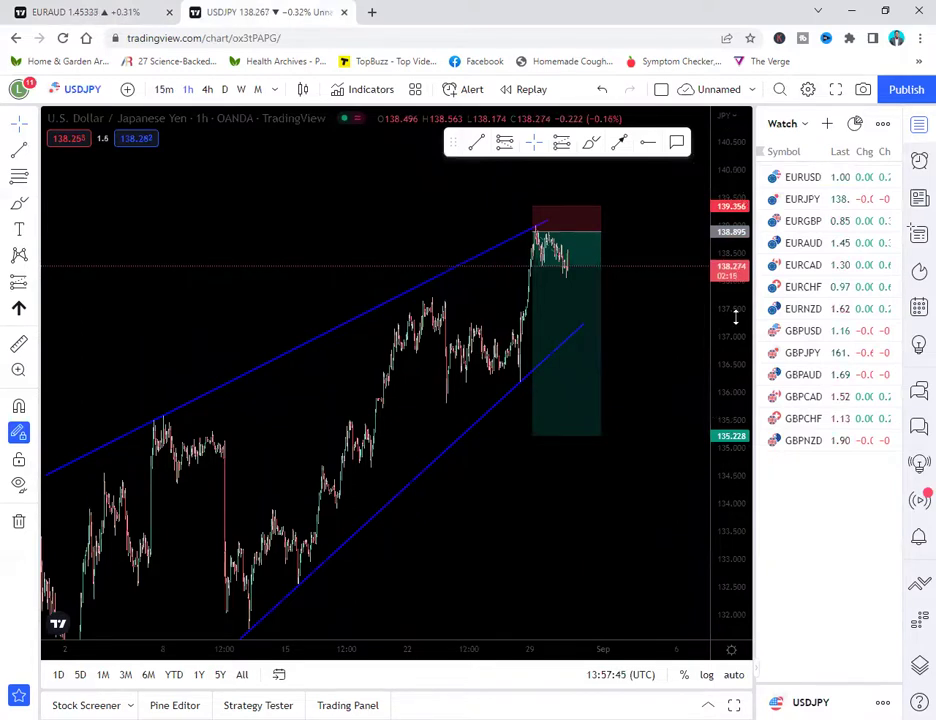
left_click(128, 11)
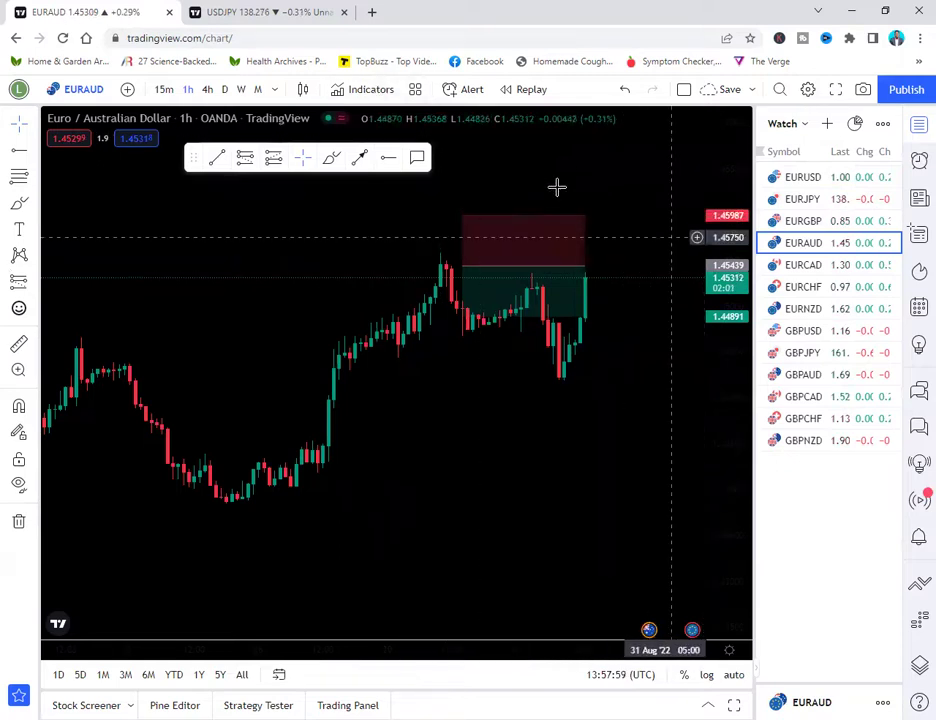
key("ctrl+Tab")
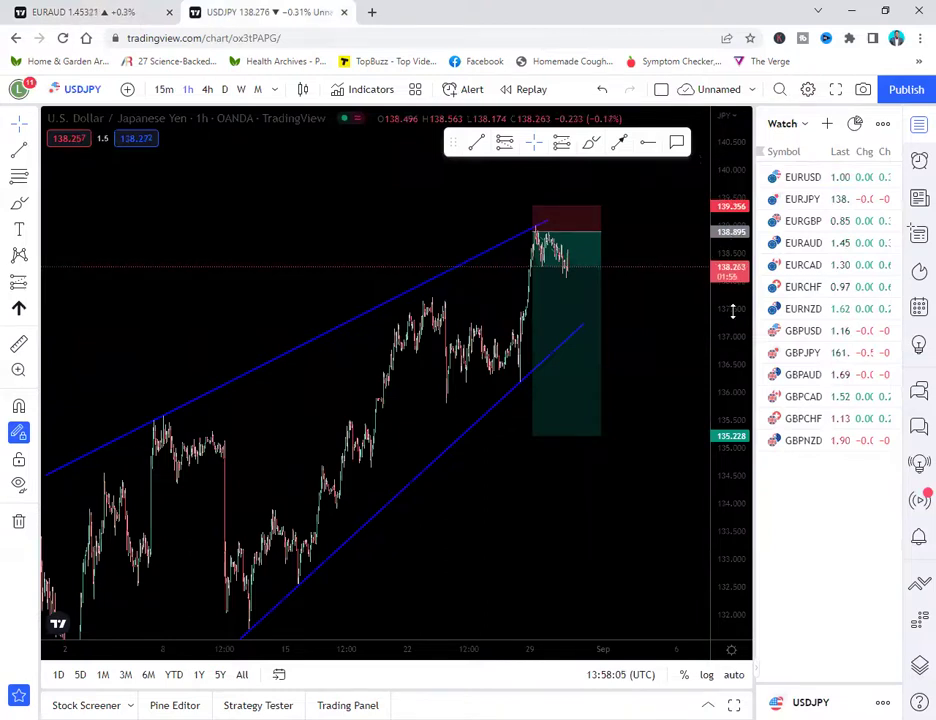
left_click_drag(732, 333, 712, 365)
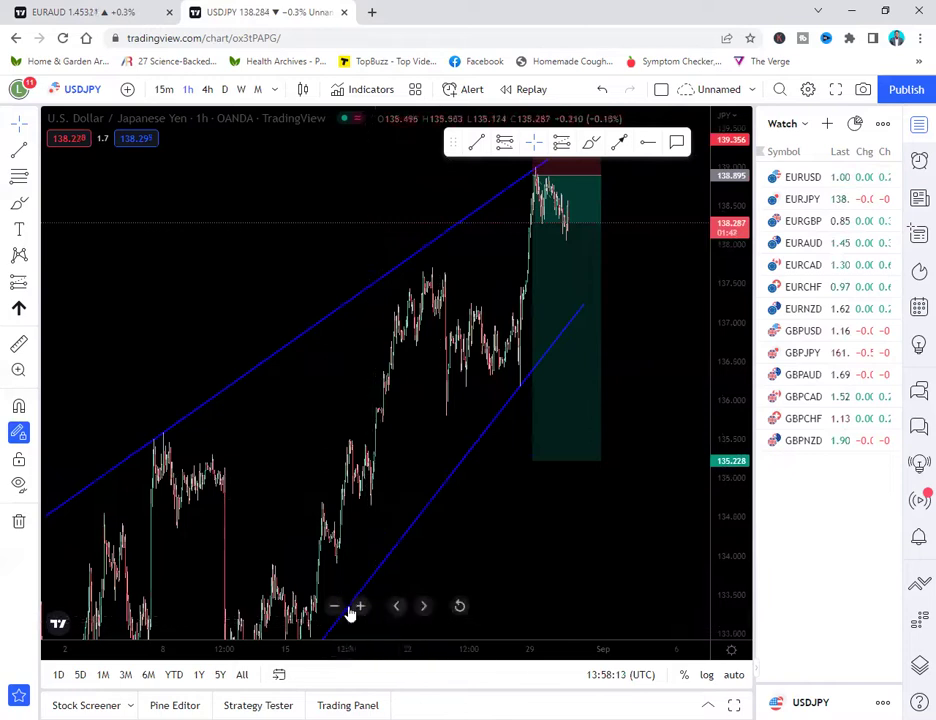
left_click(335, 606)
left_click(335, 606)
left_click(335, 606)
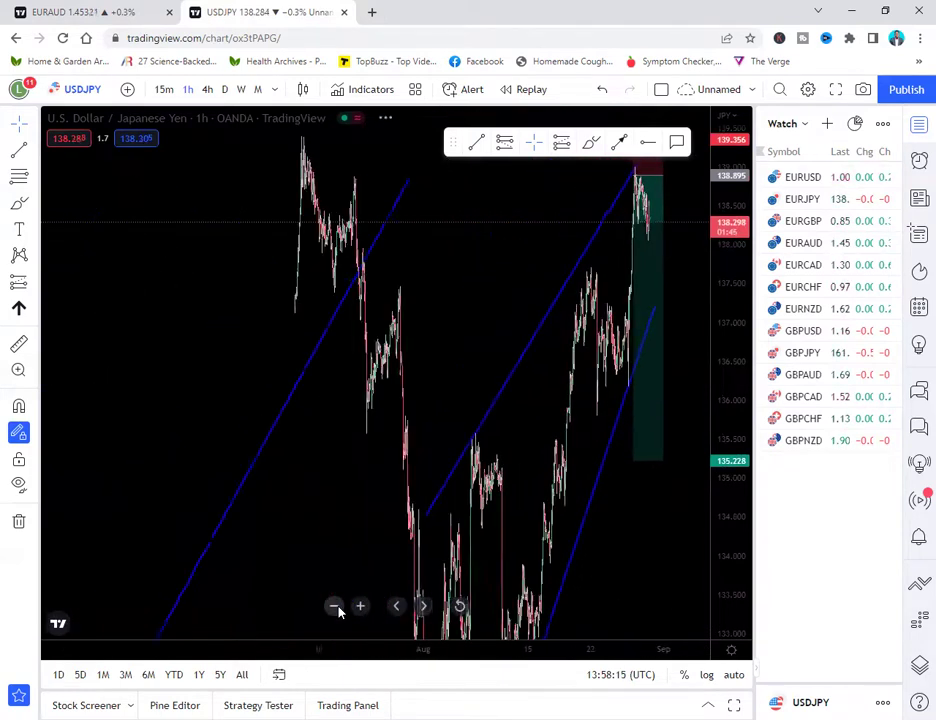
left_click(336, 607)
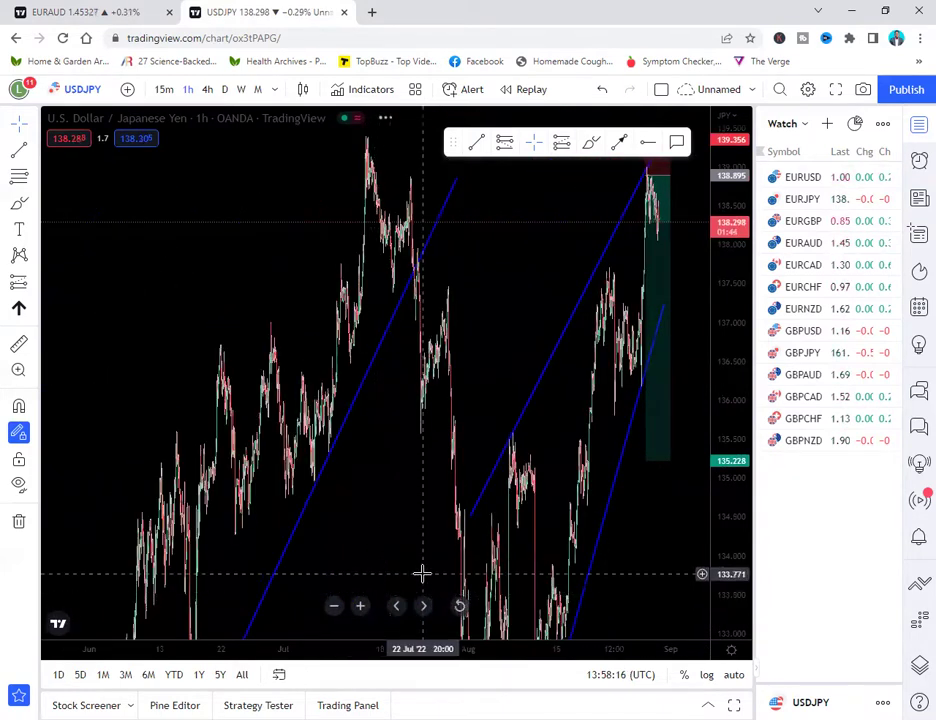
left_click(360, 607)
left_click(360, 607)
left_click(360, 607)
left_click(360, 607)
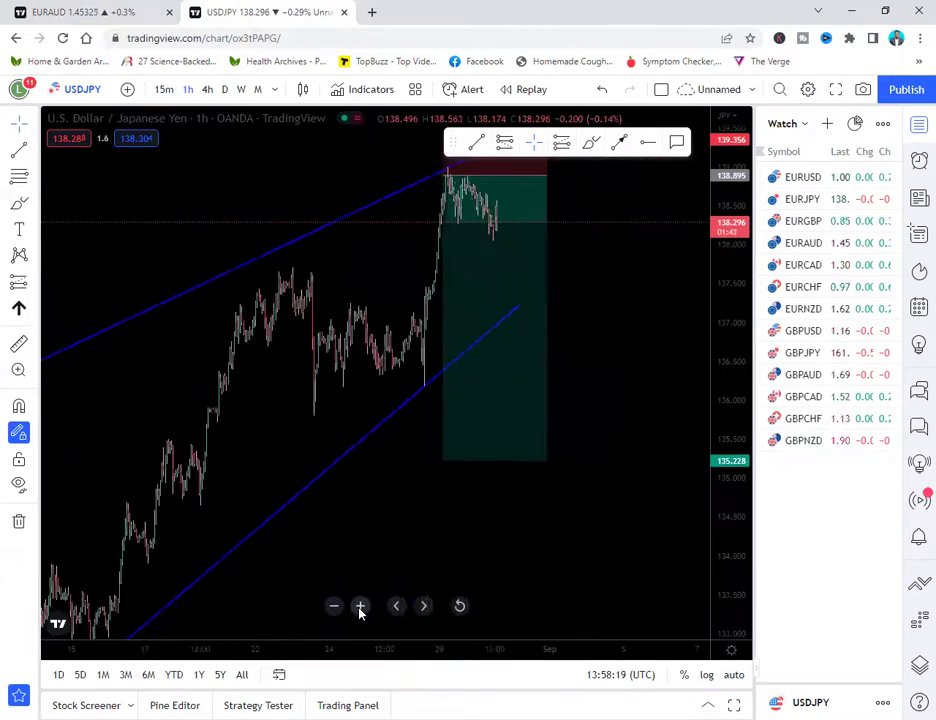
Examine the earlier USDJPY price history along the blue trendlines and return to the short position at the latest candles.
left_click_drag(397, 484, 702, 255)
left_click_drag(255, 424, 570, 382)
left_click_drag(253, 374, 427, 527)
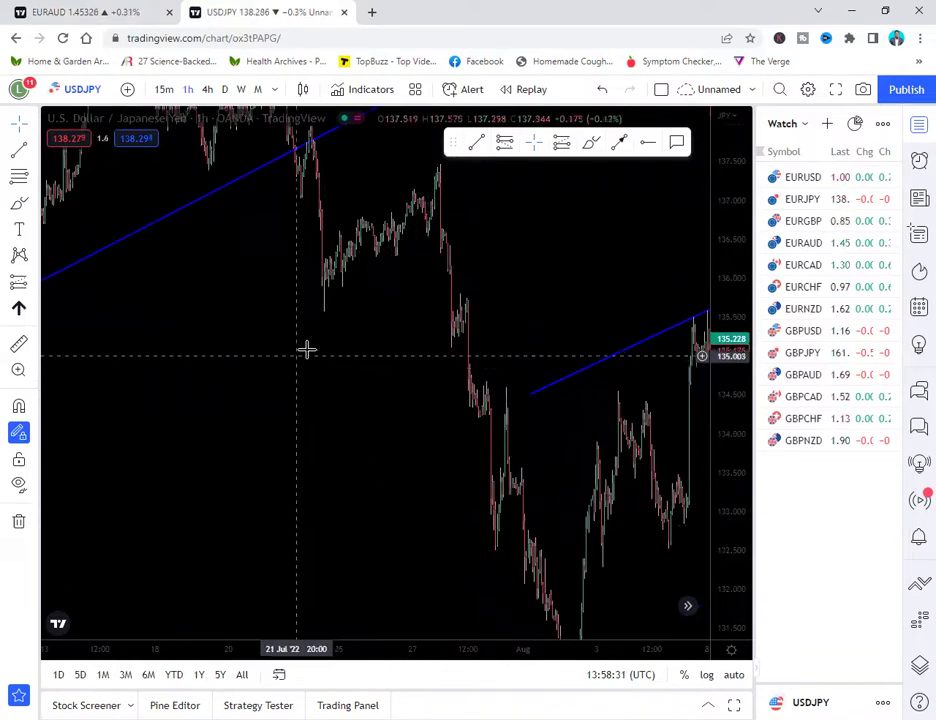
left_click_drag(279, 342, 501, 357)
left_click_drag(182, 255, 483, 263)
left_click_drag(461, 305, 244, 355)
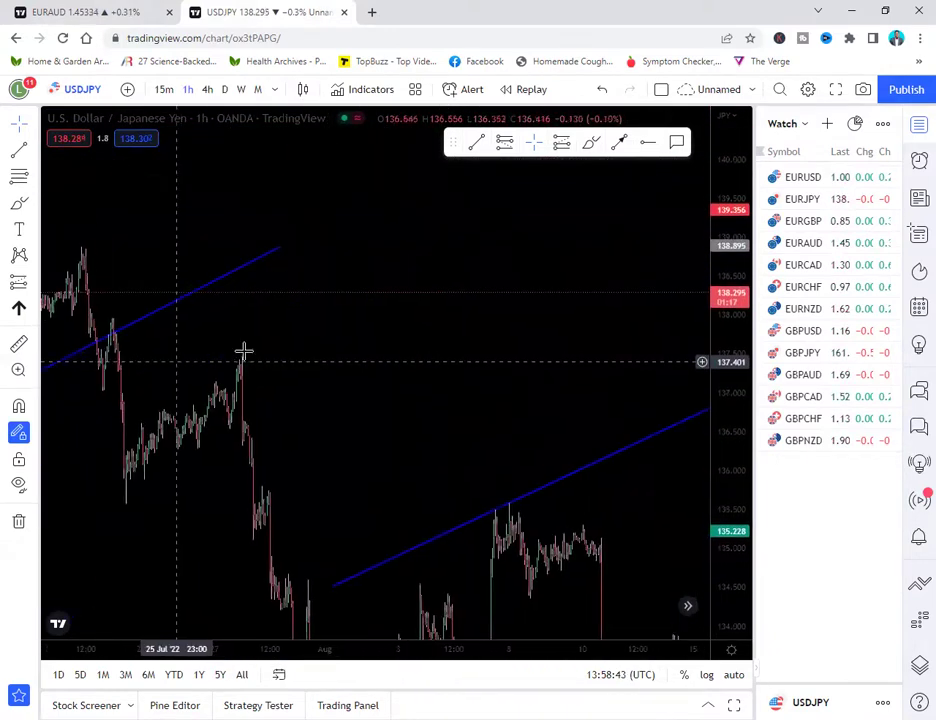
left_click_drag(440, 300, 278, 263)
left_click_drag(531, 298, 309, 319)
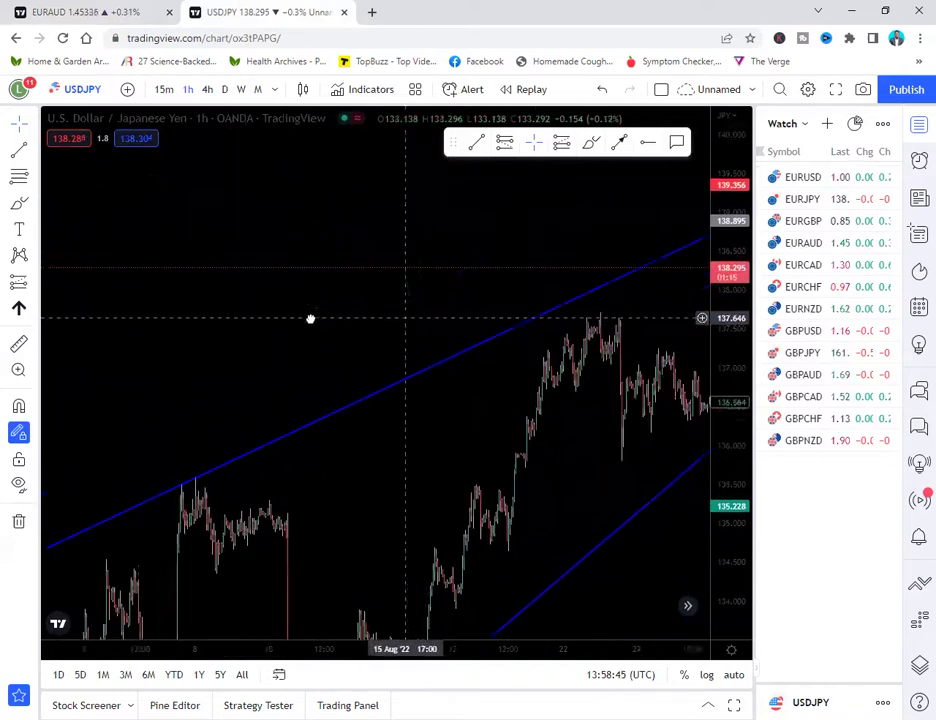
left_click_drag(480, 370, 368, 370)
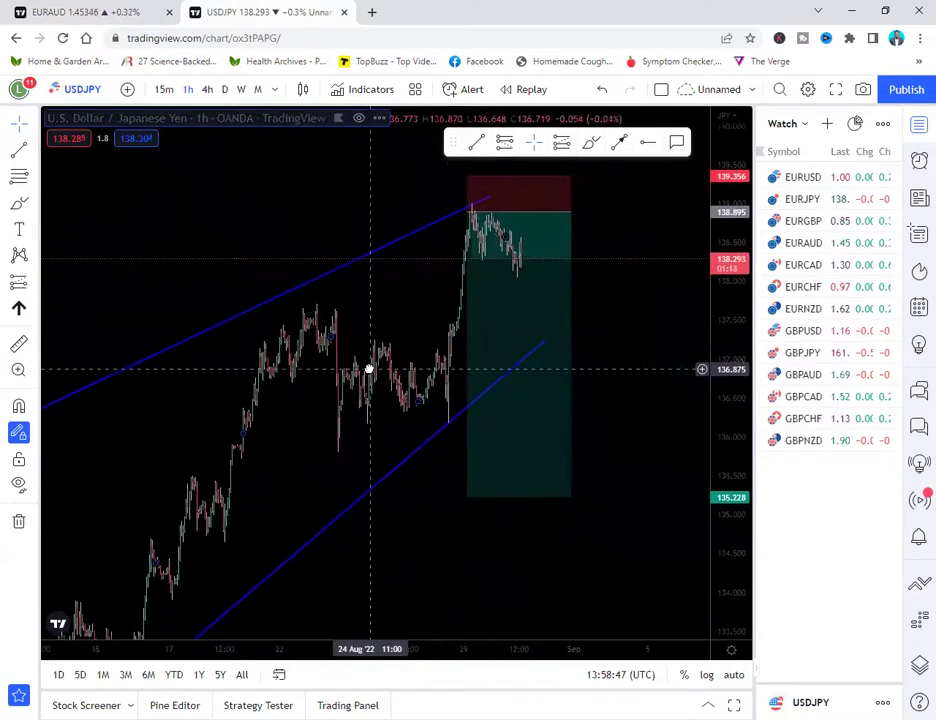
left_click(536, 545)
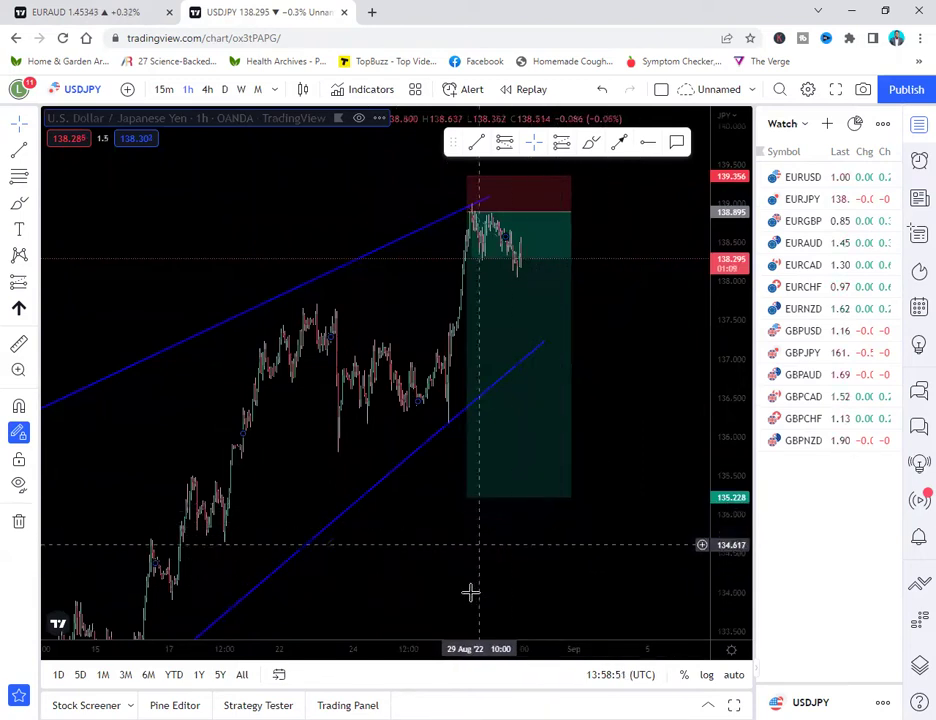
Return to the EURAUD chart and extend the short position's profit target down to about 1.43150.
left_click(124, 13)
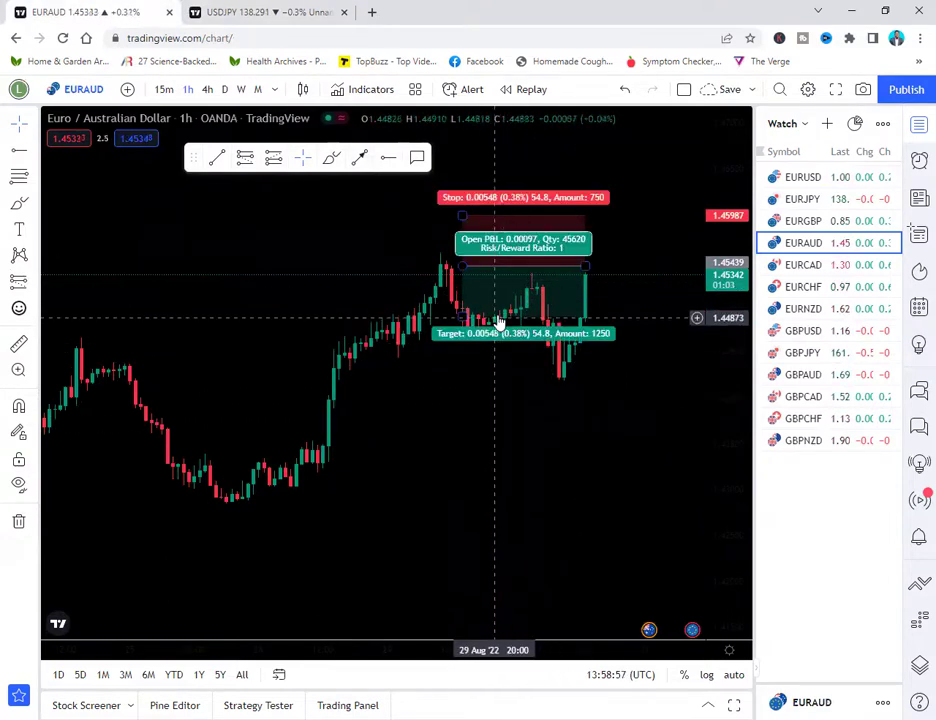
left_click_drag(462, 318, 455, 476)
left_click(665, 348)
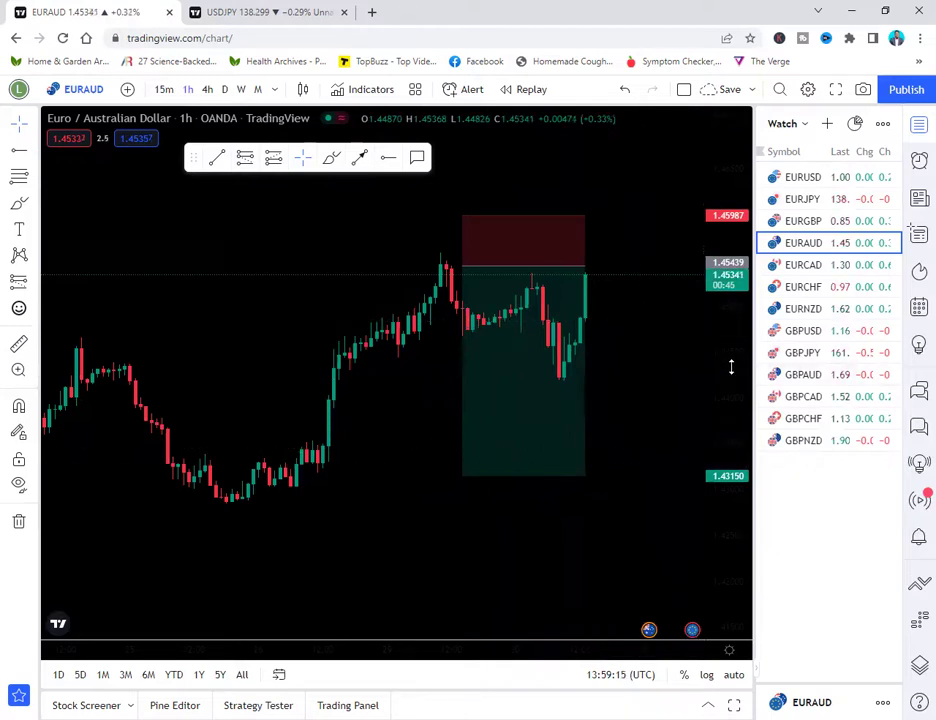
Move the EURAUD short position into the empty area above the latest candles, with its entry at about 1.49053, and hide the watchlist.
left_click_drag(533, 253, 630, 178)
left_click(352, 473)
left_click_drag(394, 442, 253, 581)
left_click_drag(445, 426, 584, 297)
left_click_drag(493, 320, 355, 403)
left_click_drag(443, 403, 527, 340)
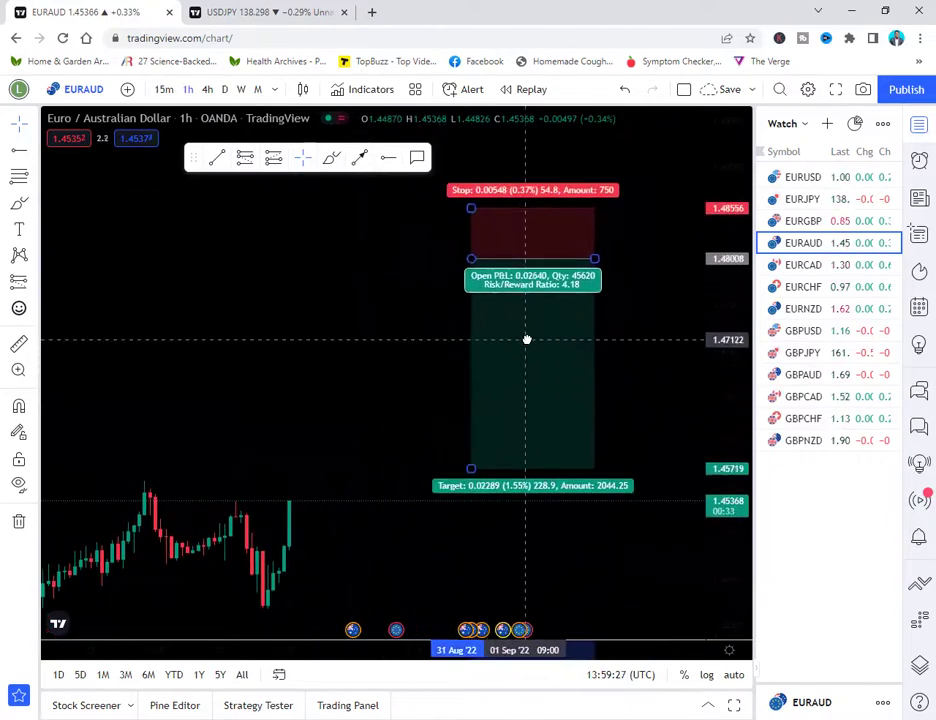
left_click_drag(397, 382, 343, 424)
left_click_drag(437, 385, 502, 354)
left_click_drag(376, 401, 303, 436)
left_click_drag(410, 424, 471, 394)
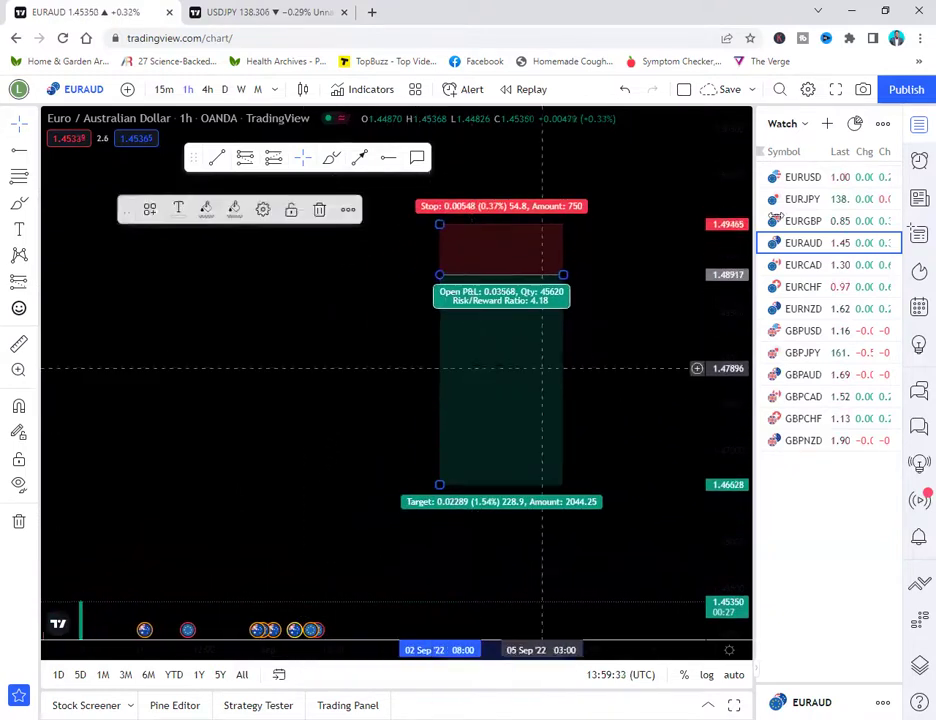
left_click(918, 126)
left_click_drag(614, 374, 512, 355)
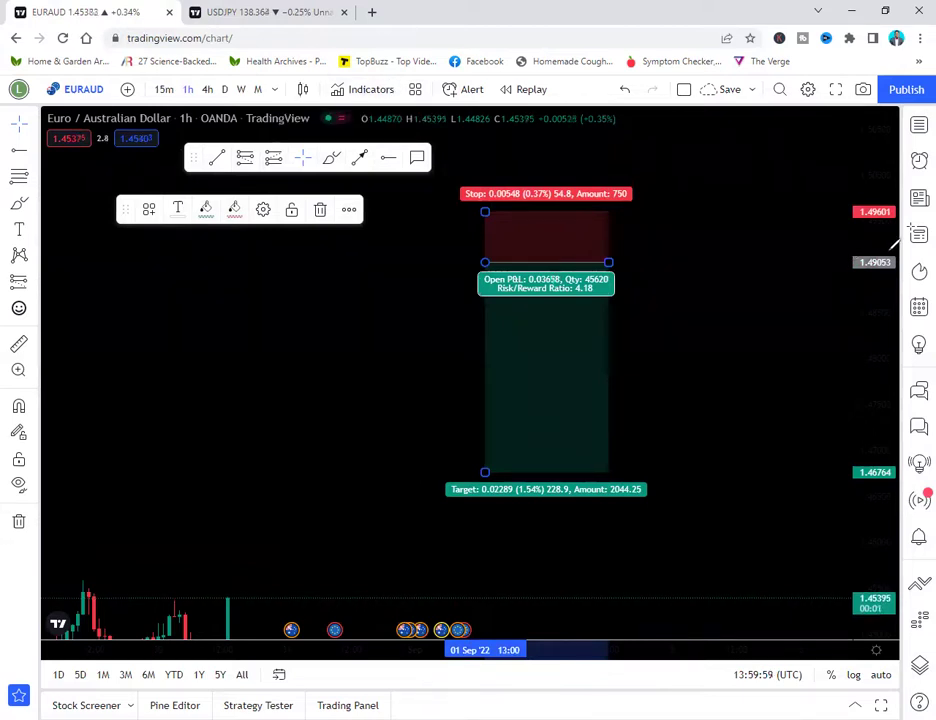
Mark the short position's entry price and stop label with red freehand strokes.
left_click_drag(893, 246, 846, 262)
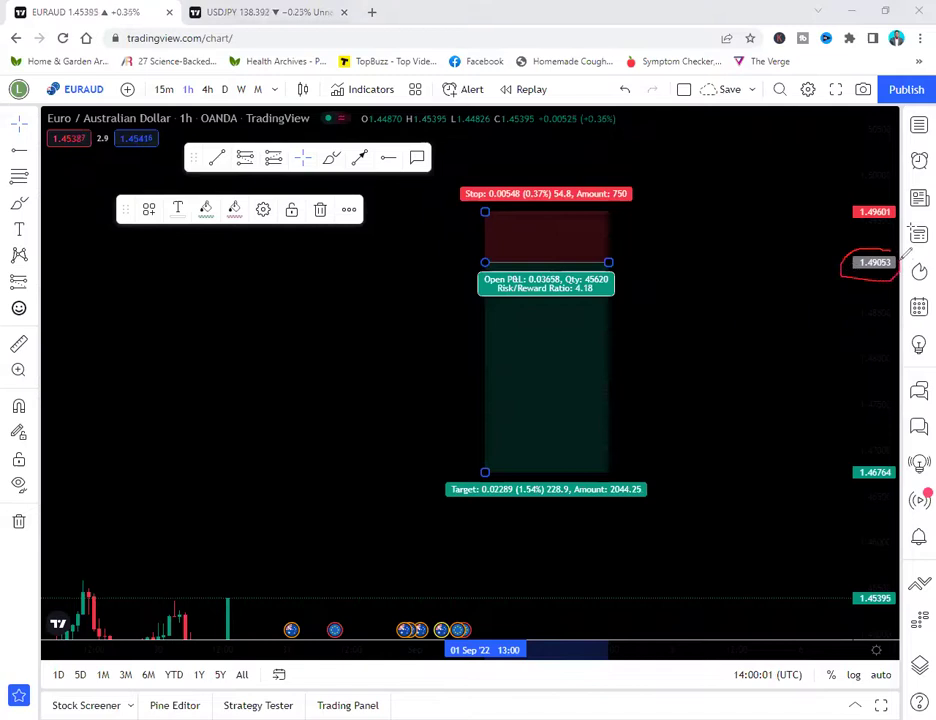
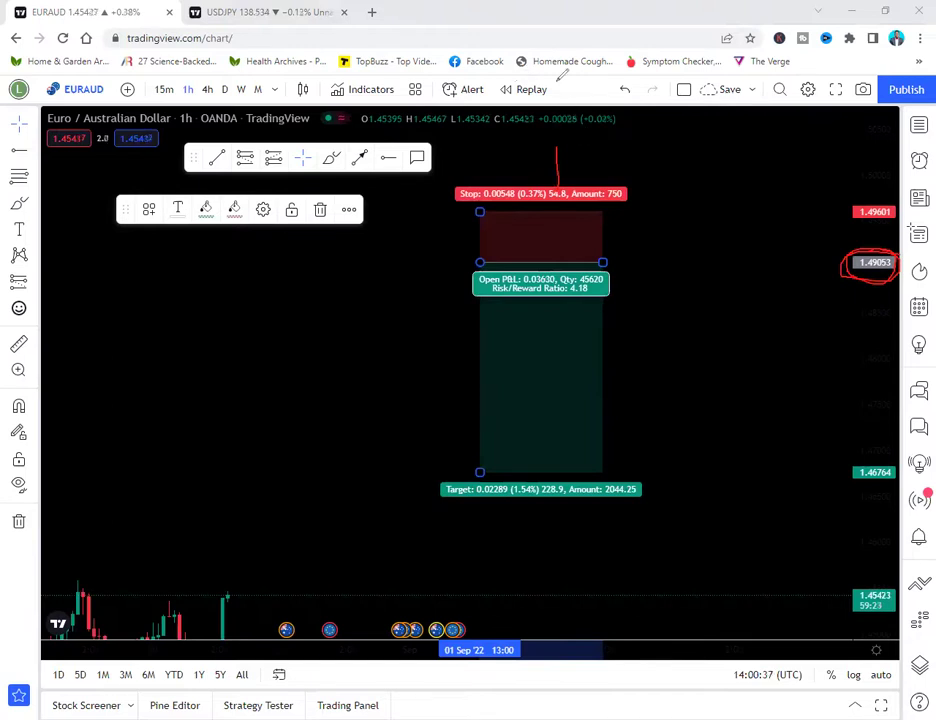
left_click_drag(556, 136, 557, 174)
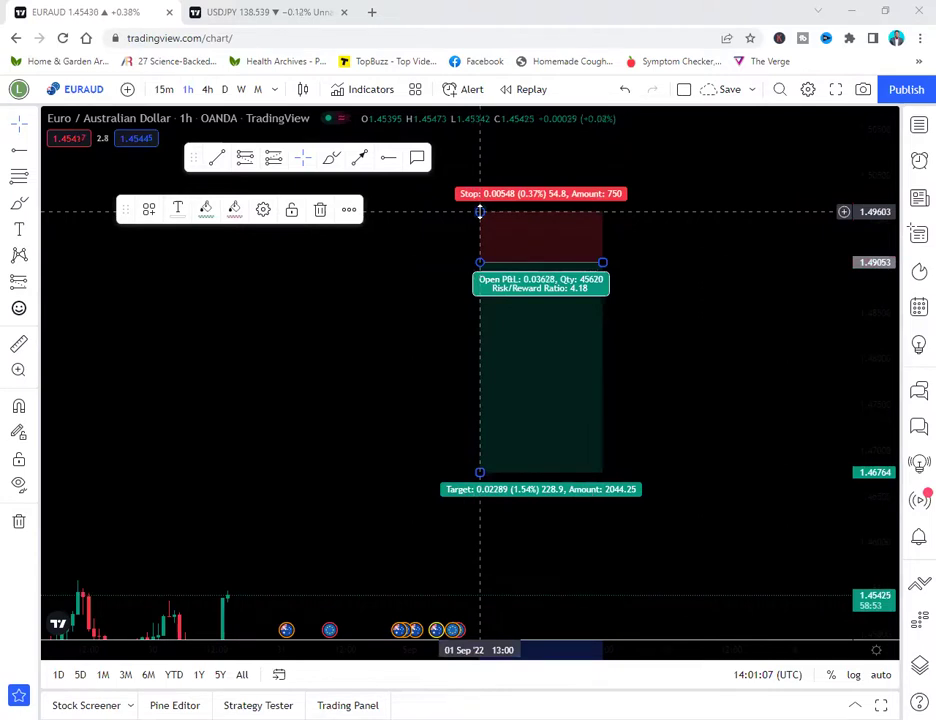
Tighten the short position's stop level to about 1.49260 and deselect the position.
left_click_drag(480, 212, 475, 241)
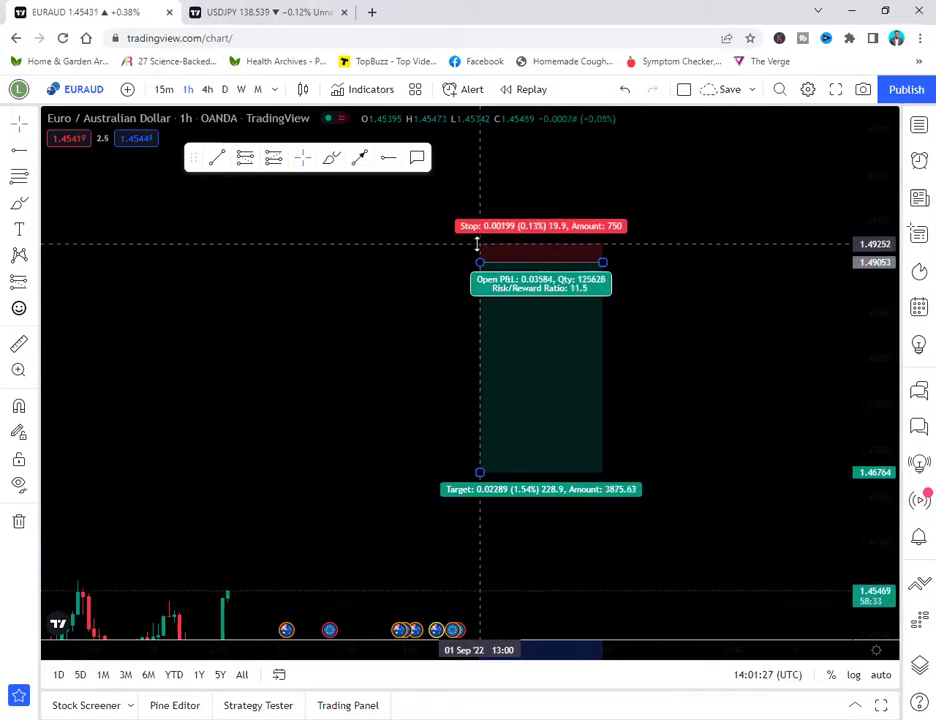
left_click_drag(482, 243, 481, 244)
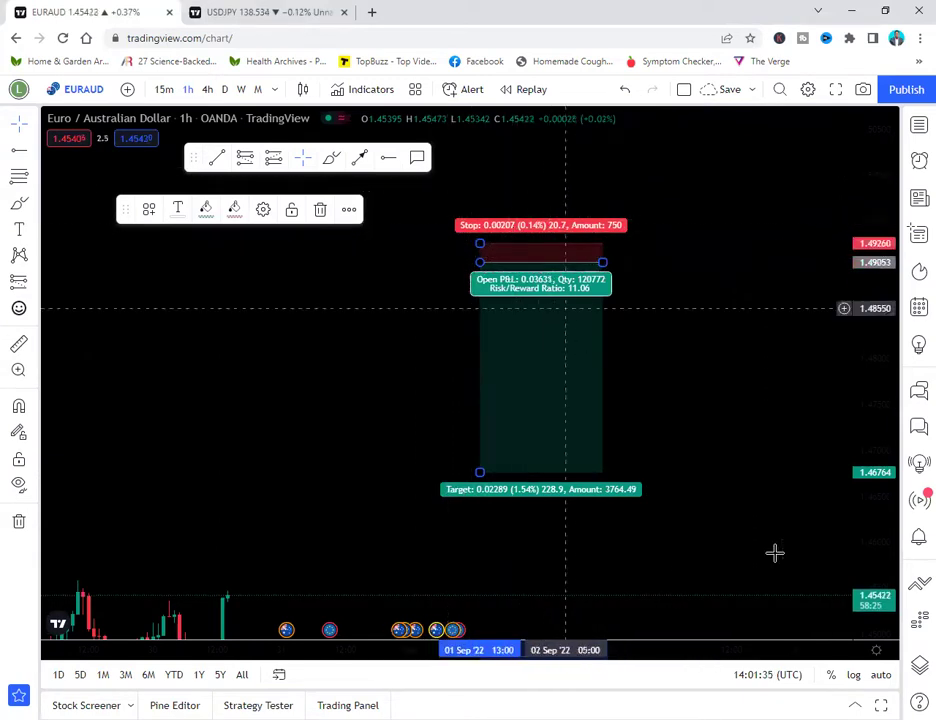
left_click(713, 182)
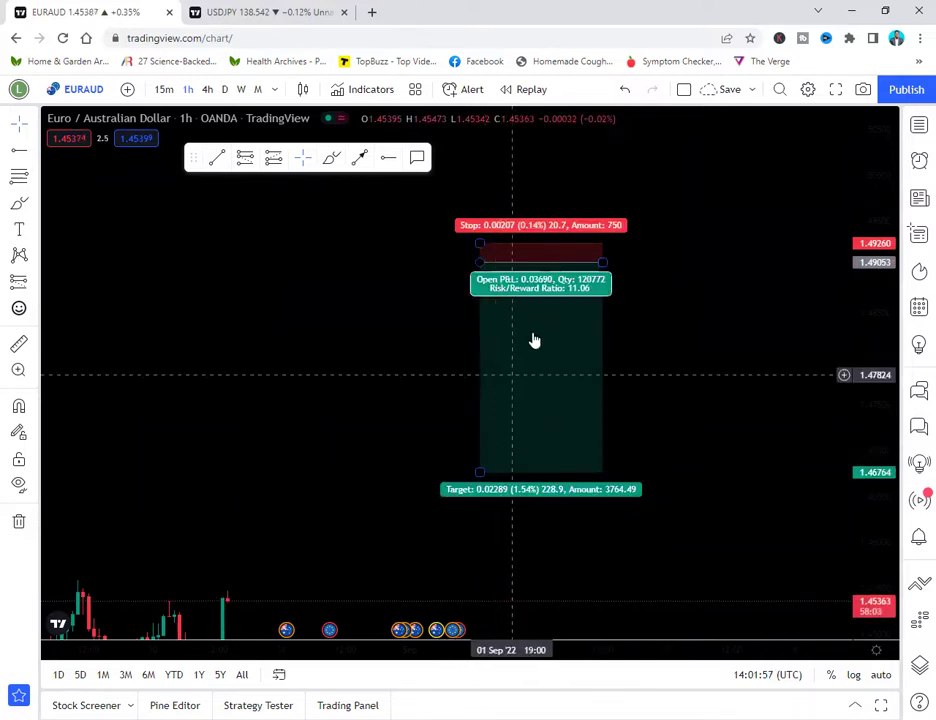
Tighten the EURAUD short position's profit target to about 1.48550 and deselect the position.
left_click(480, 472)
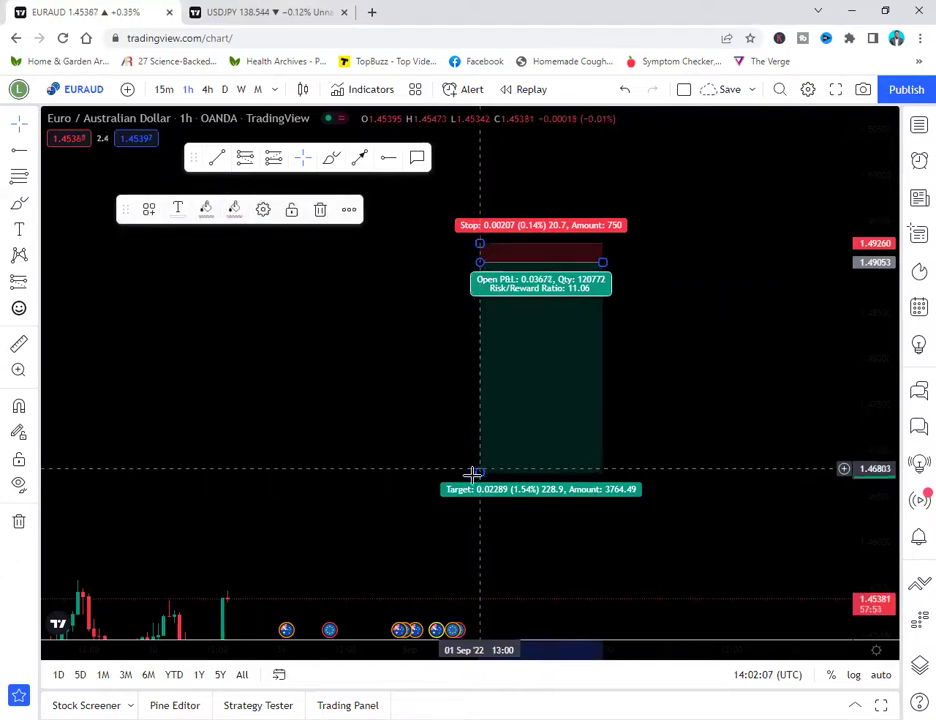
mouse_move(480, 470)
left_mouse_down()
mouse_move(480, 394)
mouse_move(495, 330)
mouse_move(506, 324)
mouse_move(498, 308)
left_mouse_up()
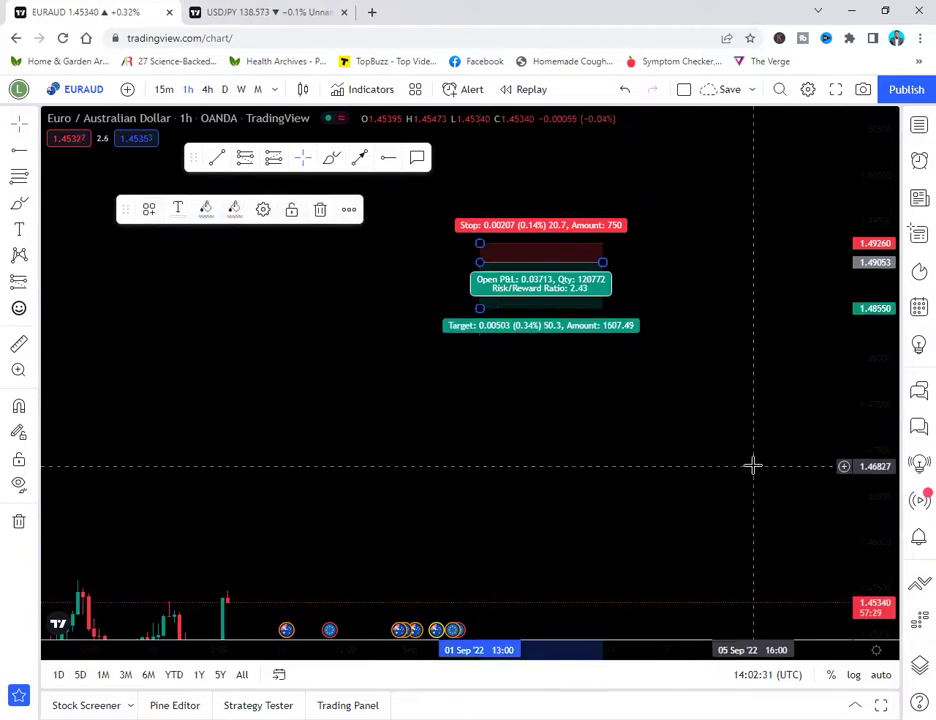
left_click(752, 461)
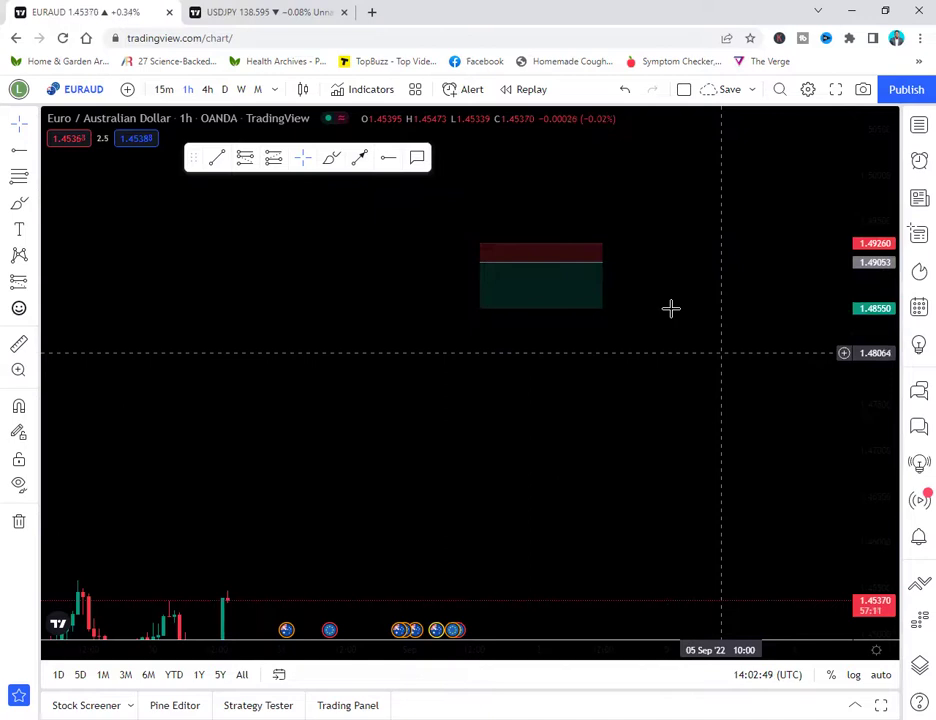
left_click(554, 288)
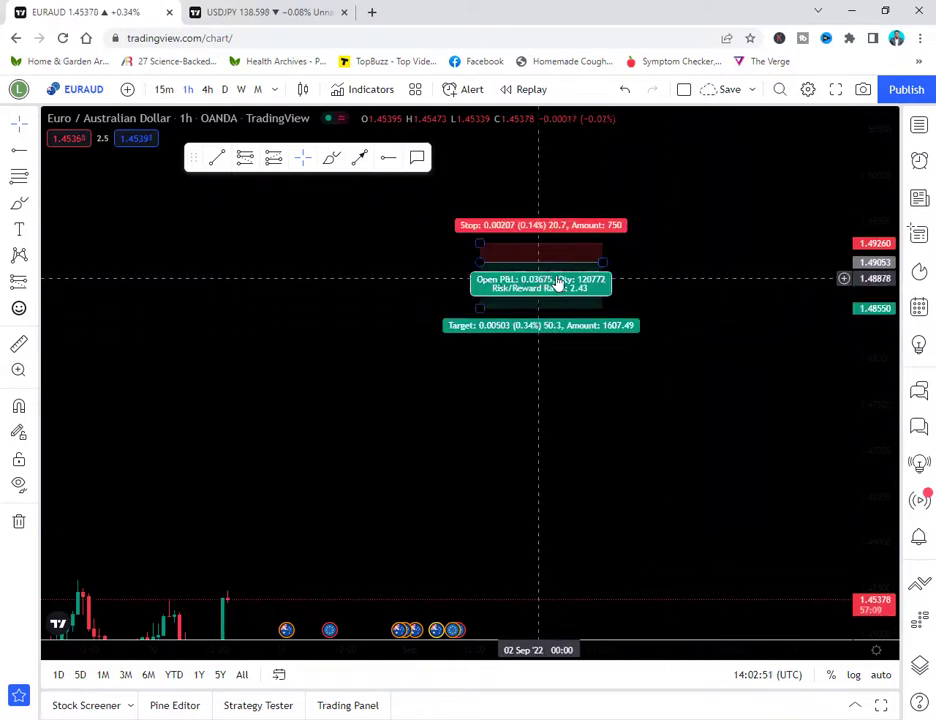
left_click(568, 270)
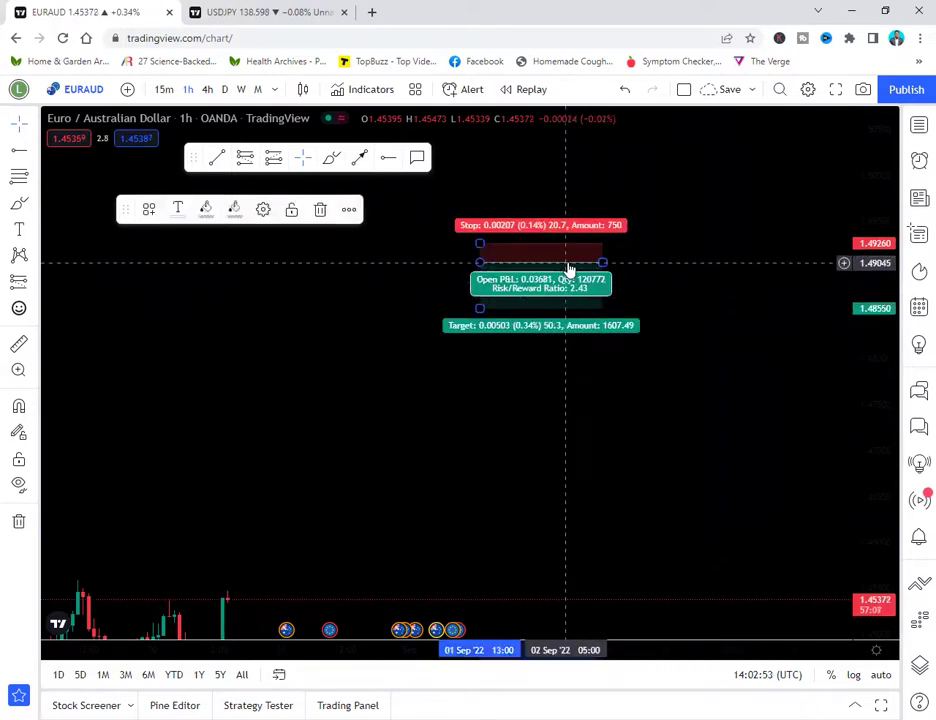
left_click(745, 335)
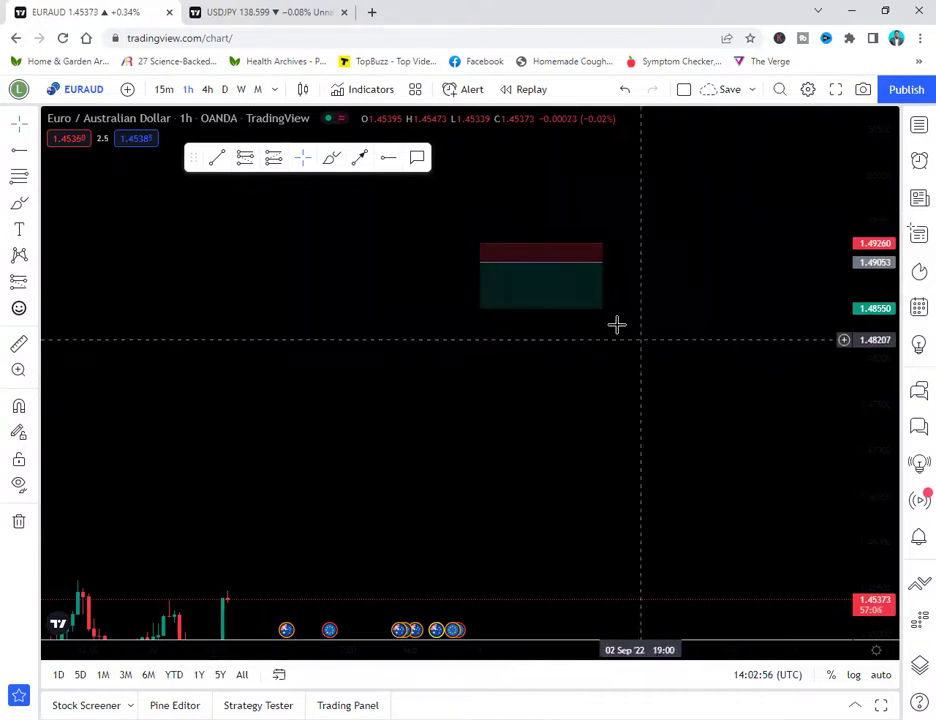
Change the short position's target zone fill from green to blue.
left_click(553, 270)
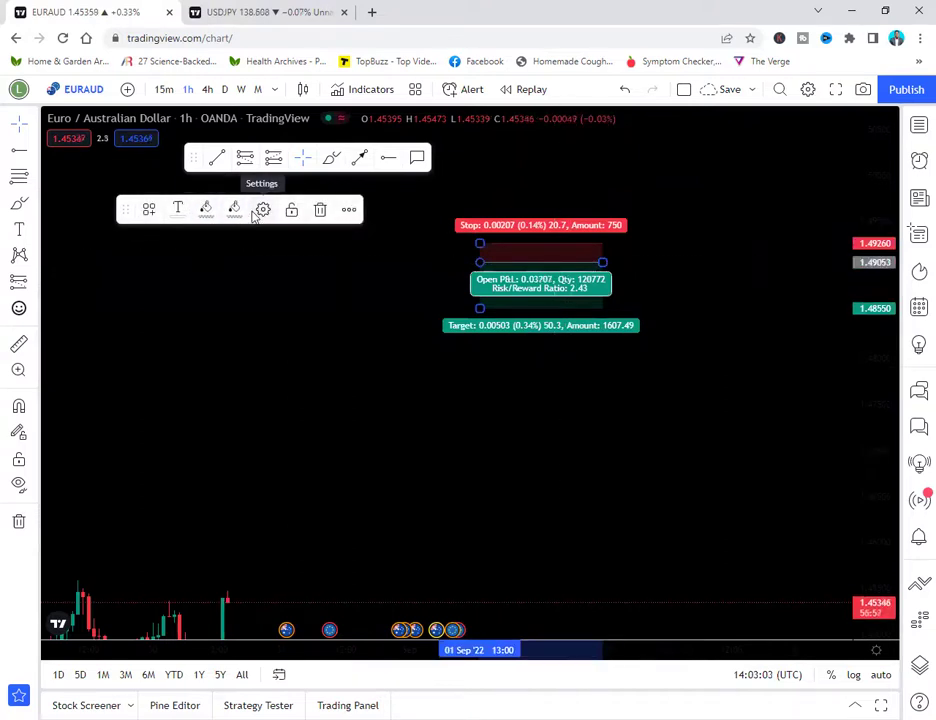
left_click(205, 211)
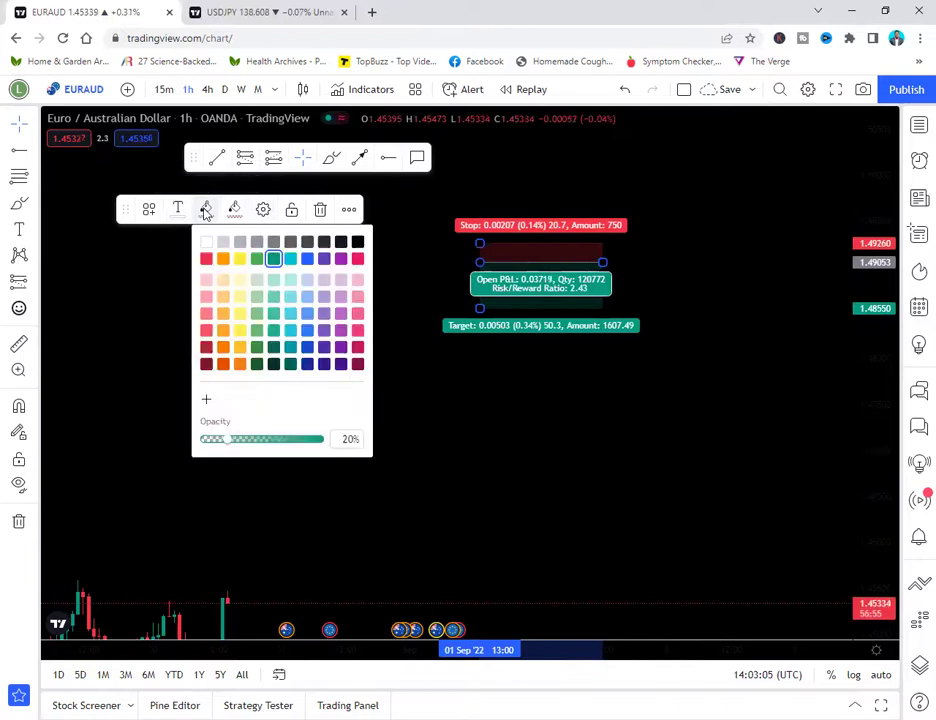
left_click(307, 259)
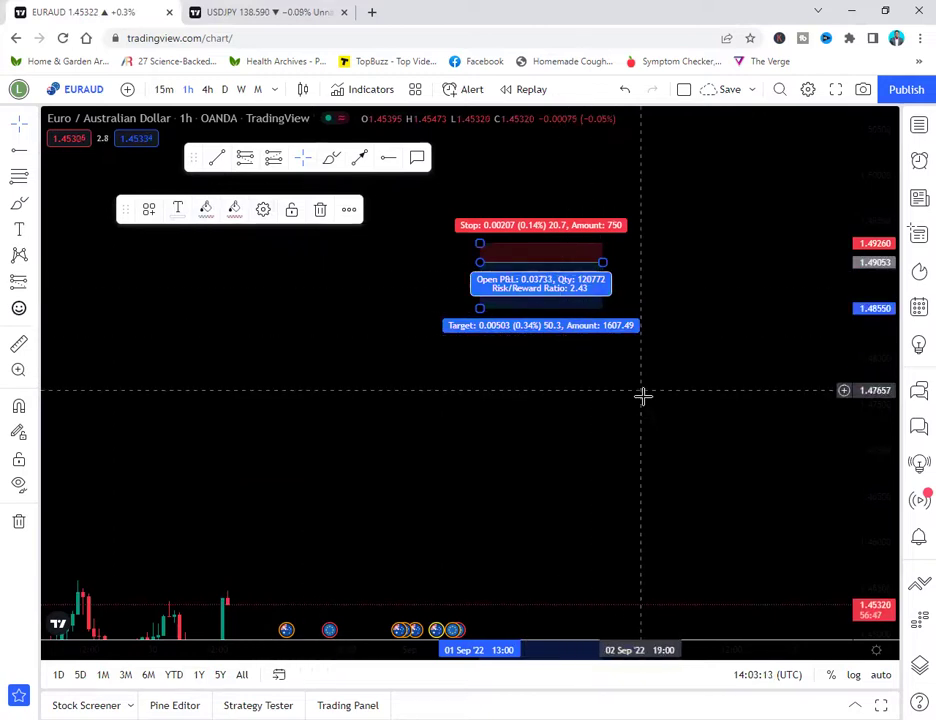
Change the short position's stop zone fill to yellow and deselect the position.
left_click(558, 322)
left_click(579, 305)
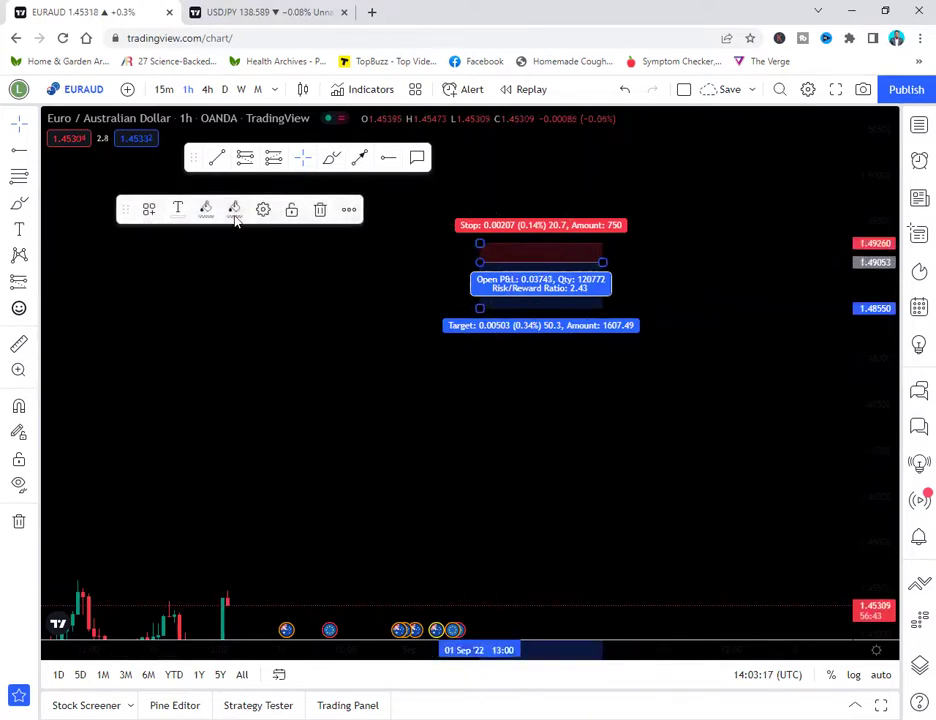
left_click(235, 212)
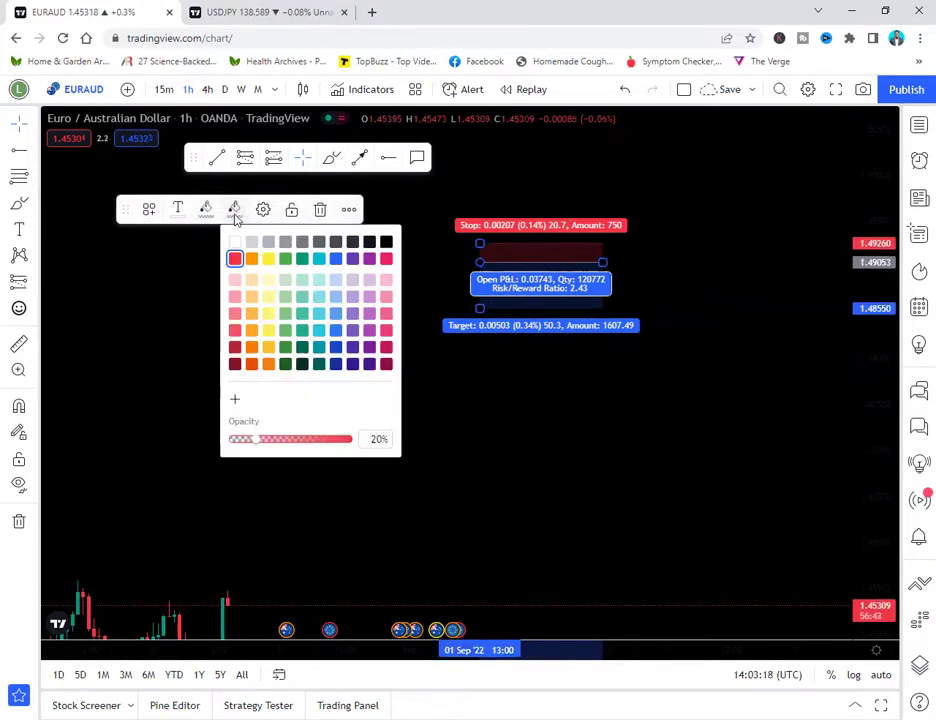
left_click(272, 259)
left_click(618, 399)
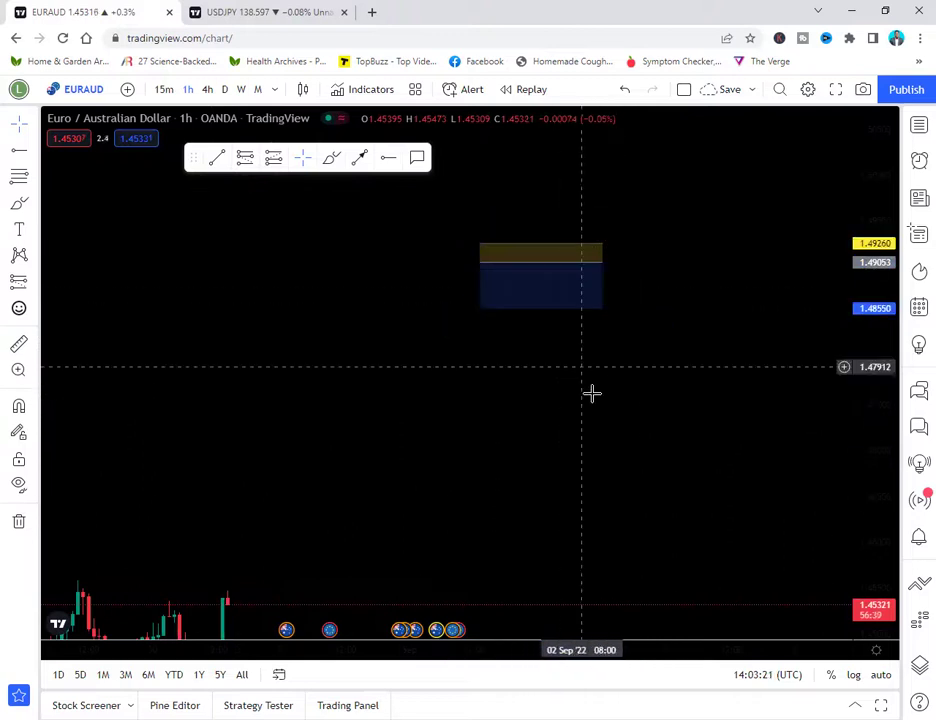
Delete the blue and yellow short position from the EURAUD chart.
left_click(588, 305)
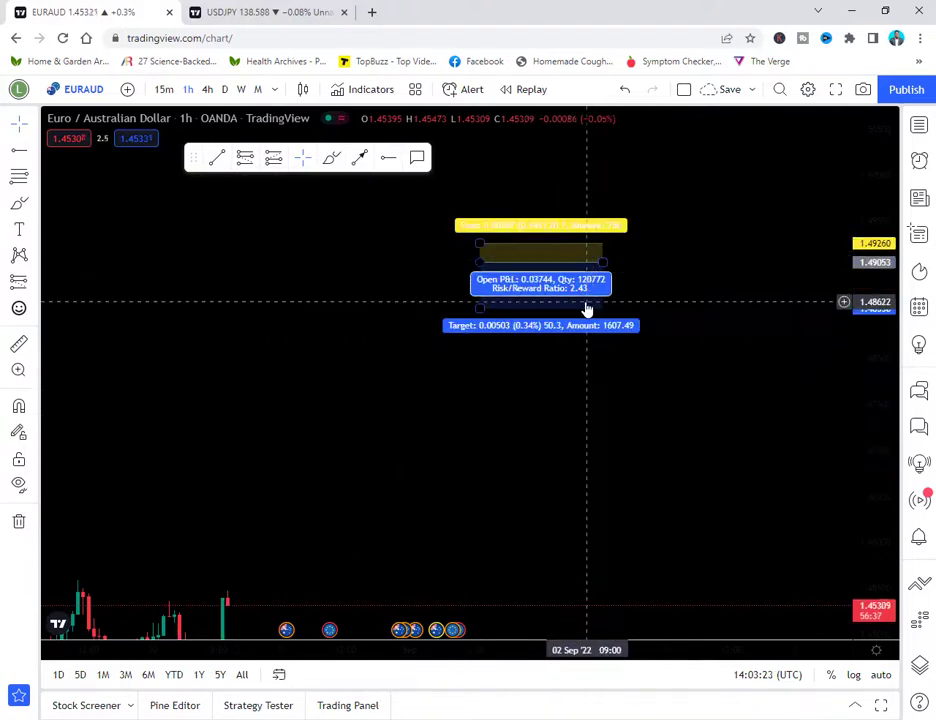
left_click(672, 423)
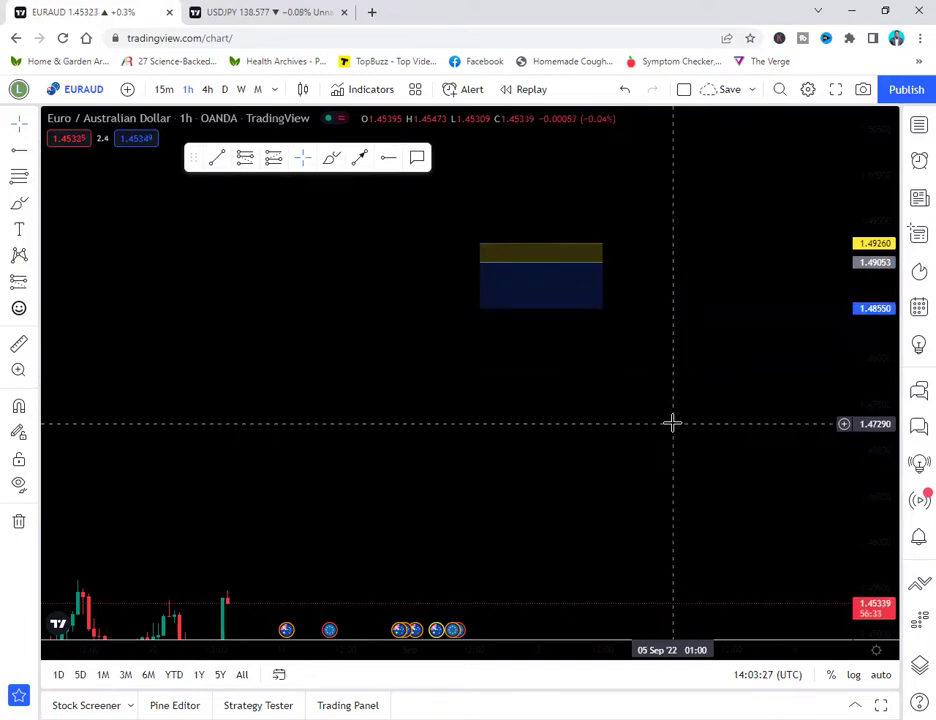
left_click(600, 306)
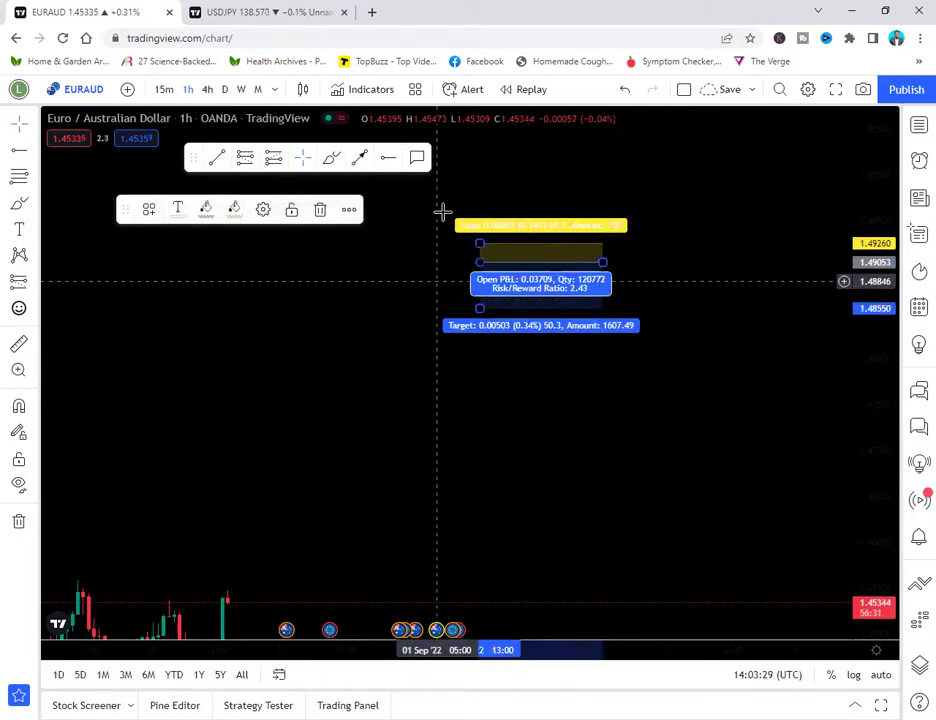
left_click(321, 212)
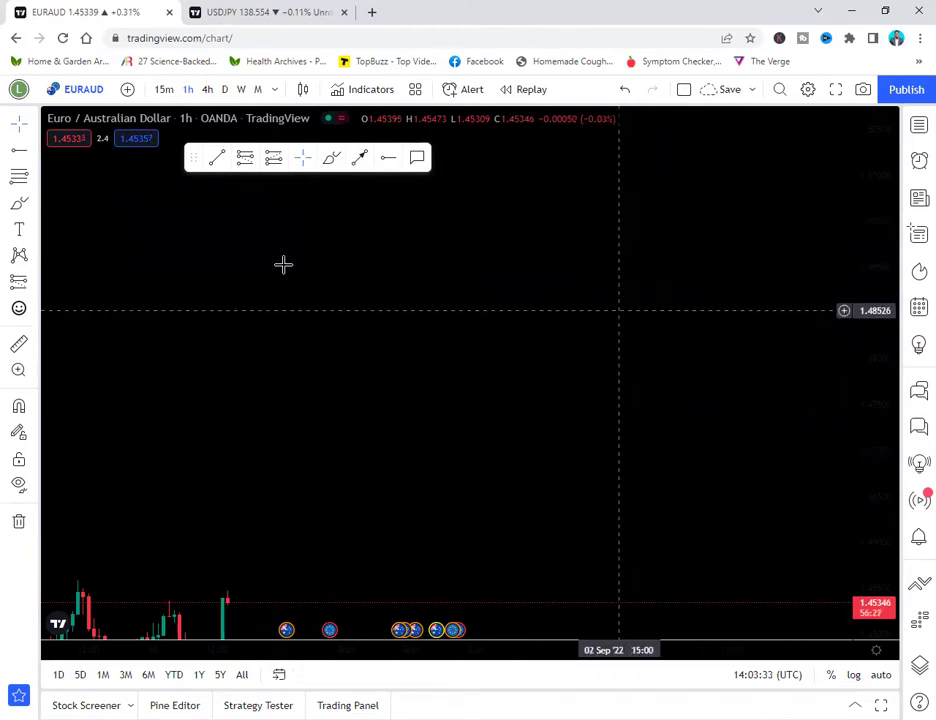
Place a long position above the latest candles with entry about 1.48096, target about 1.49460 and stop about 1.47035.
left_click(274, 162)
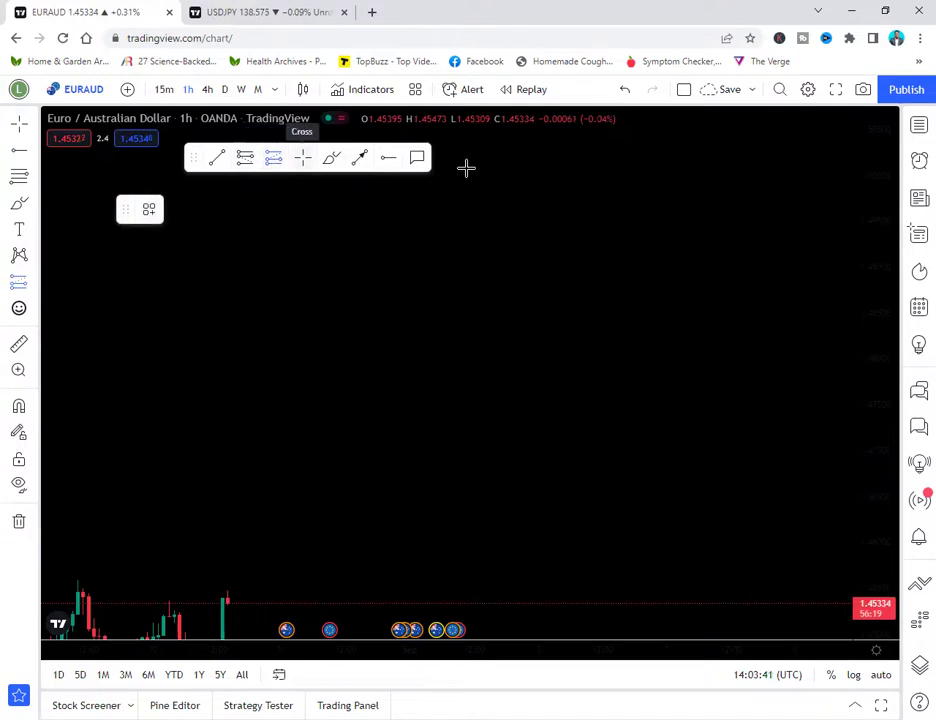
left_click(593, 350)
left_click_drag(591, 328, 592, 174)
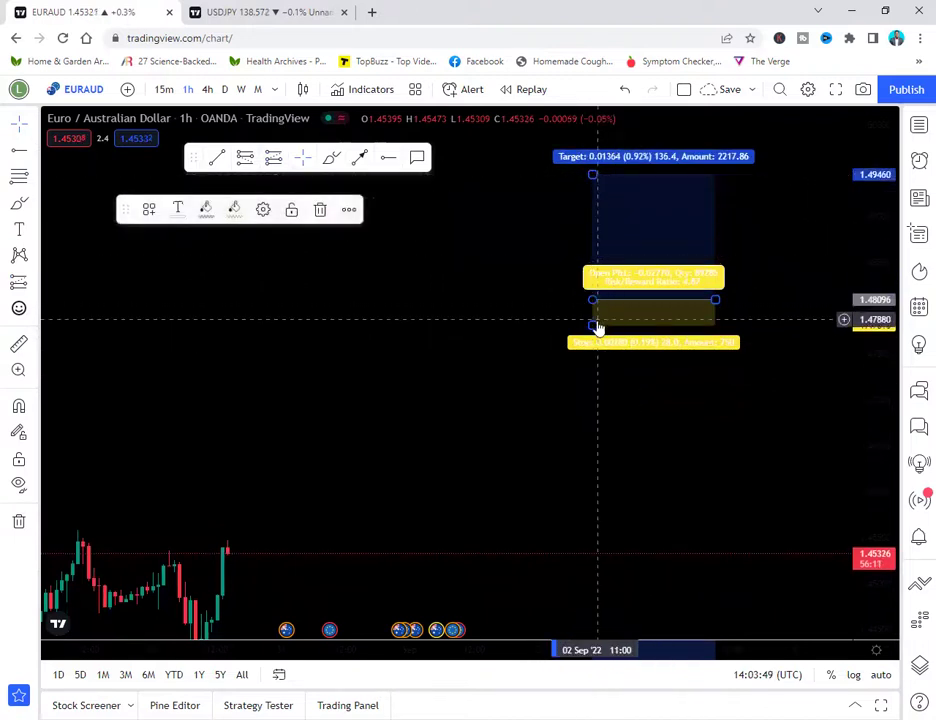
left_click_drag(592, 325, 591, 397)
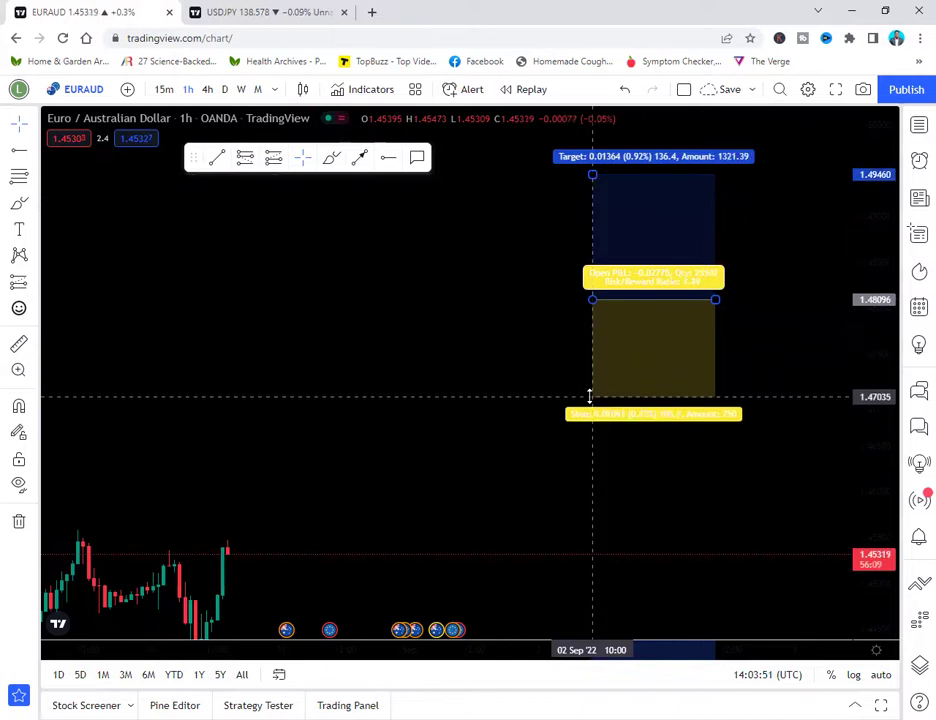
left_click(463, 305)
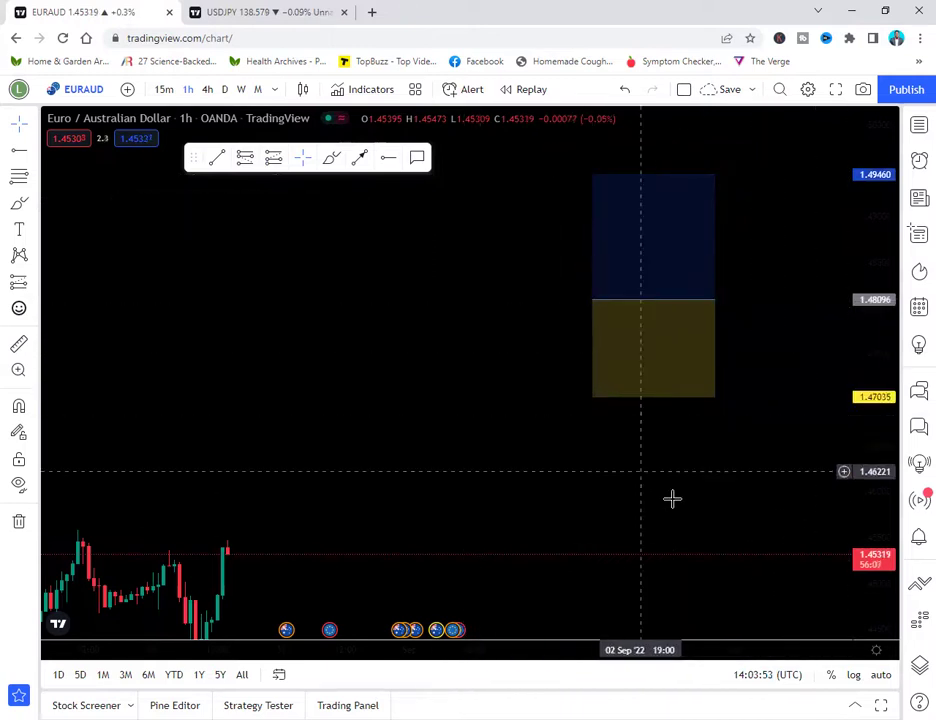
Change the long position's stop zone fill to pink and deselect the position.
mouse_move(681, 347)
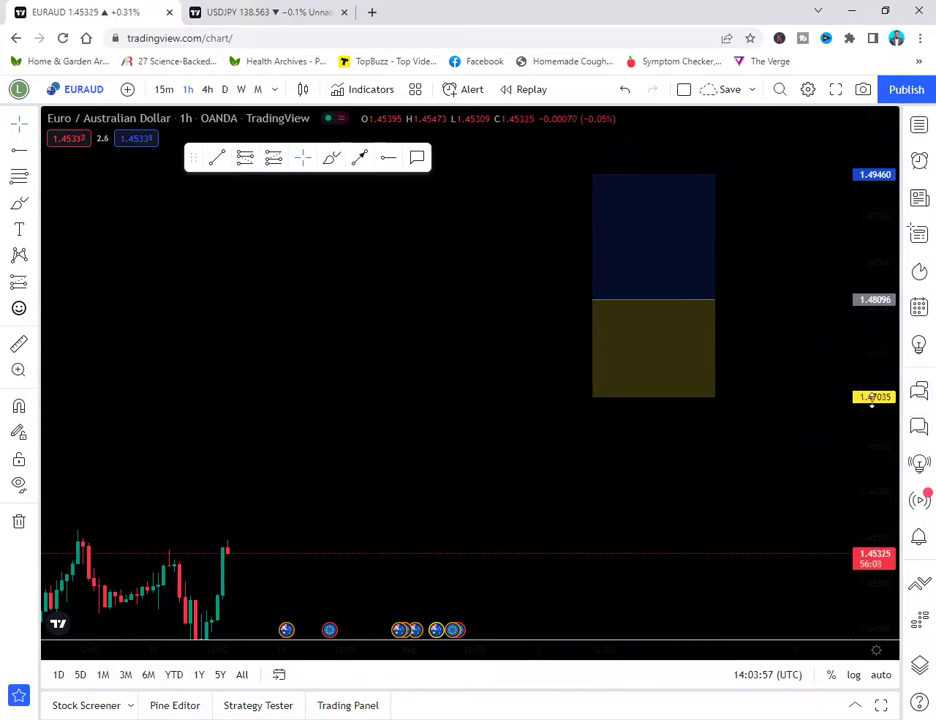
left_click(650, 334)
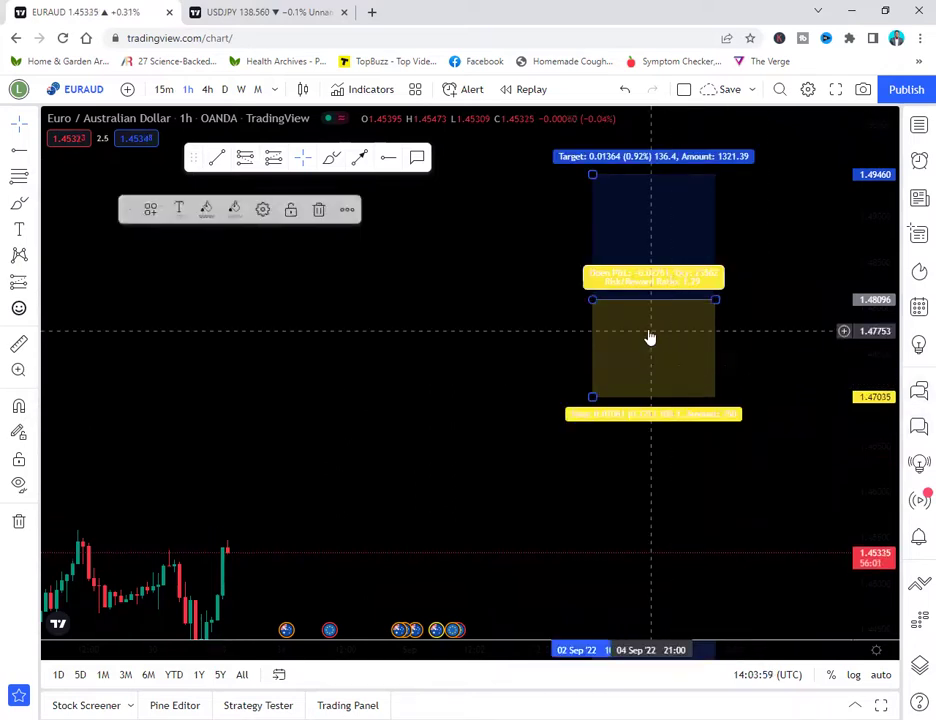
left_click(238, 214)
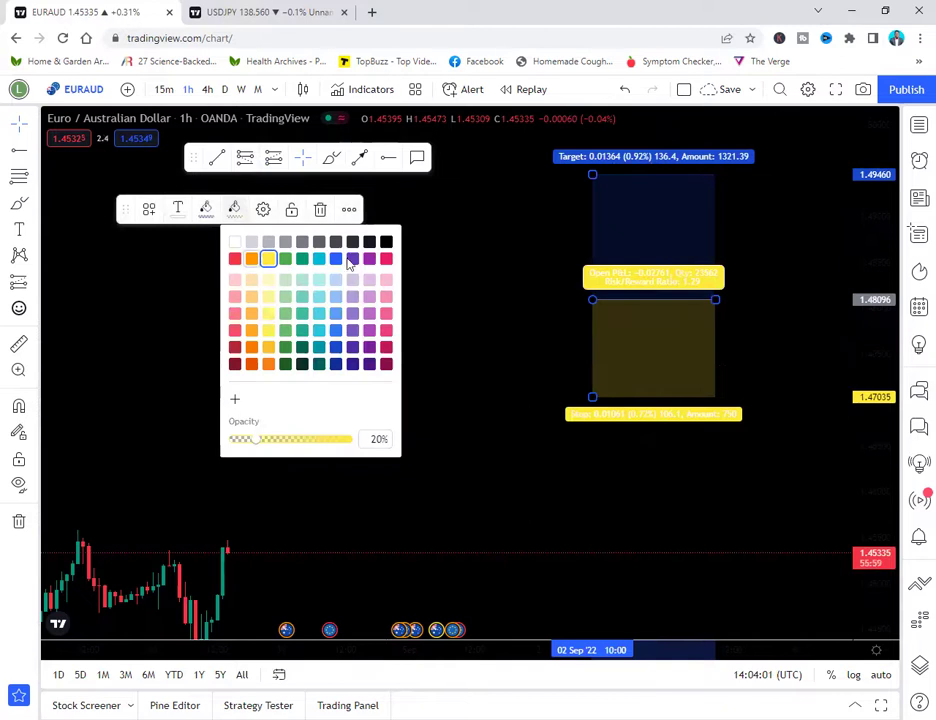
left_click(386, 258)
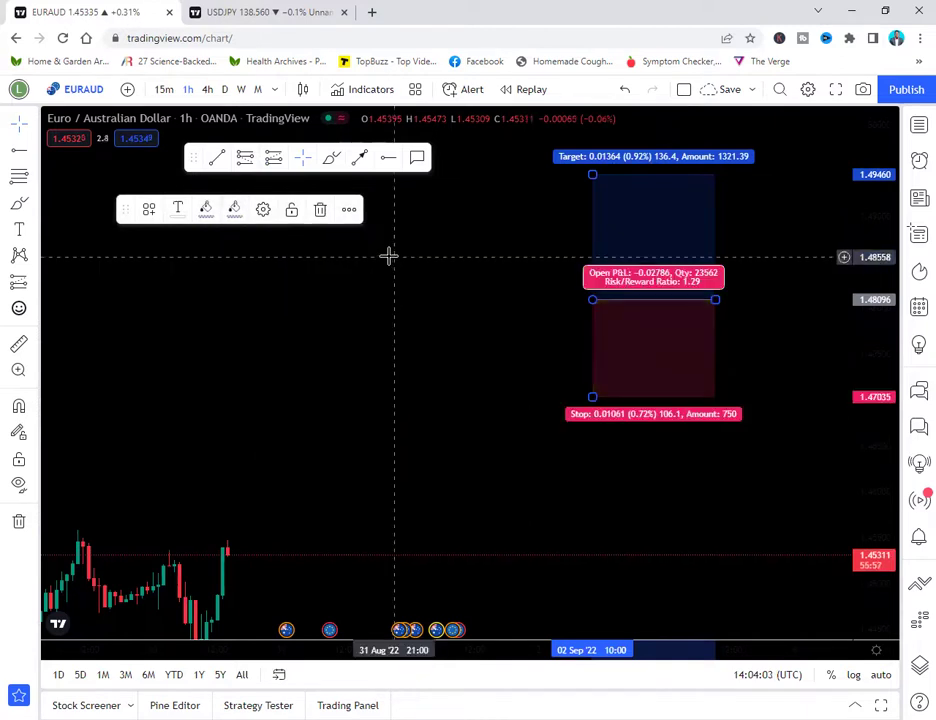
left_click(719, 495)
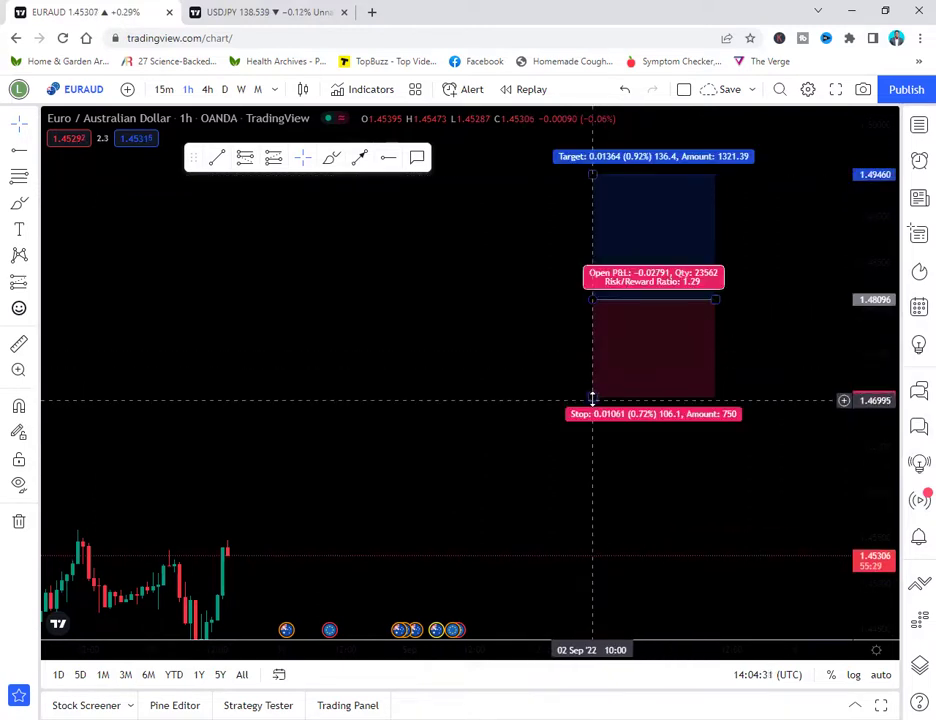
Tighten the long position's stop to about 1.47593 and its target to about 1.49101.
left_click_drag(592, 398, 598, 345)
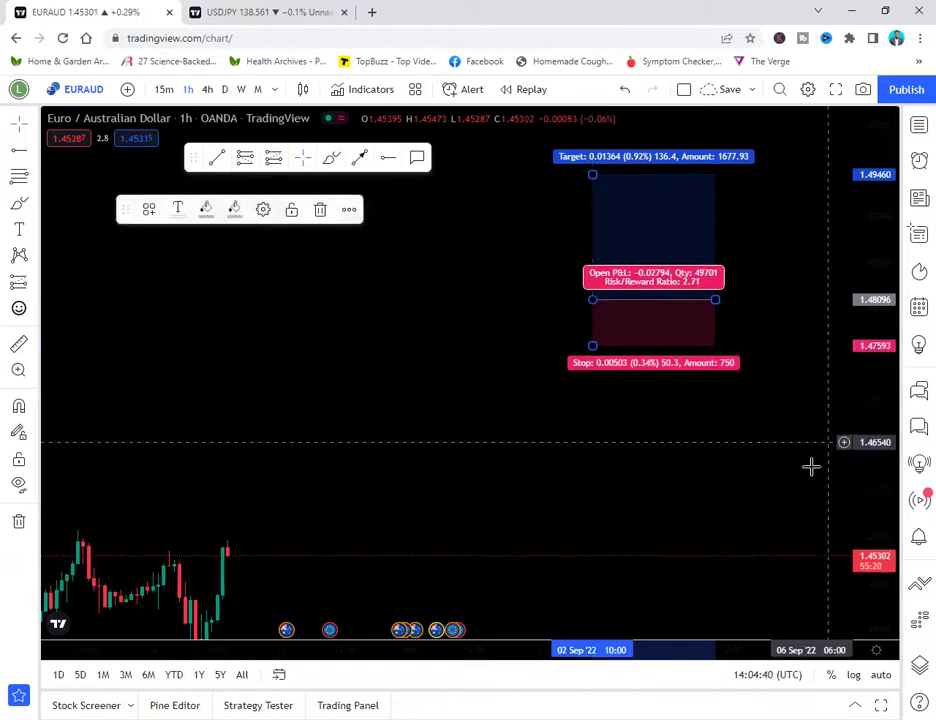
left_click_drag(593, 183, 591, 208)
left_click(600, 146)
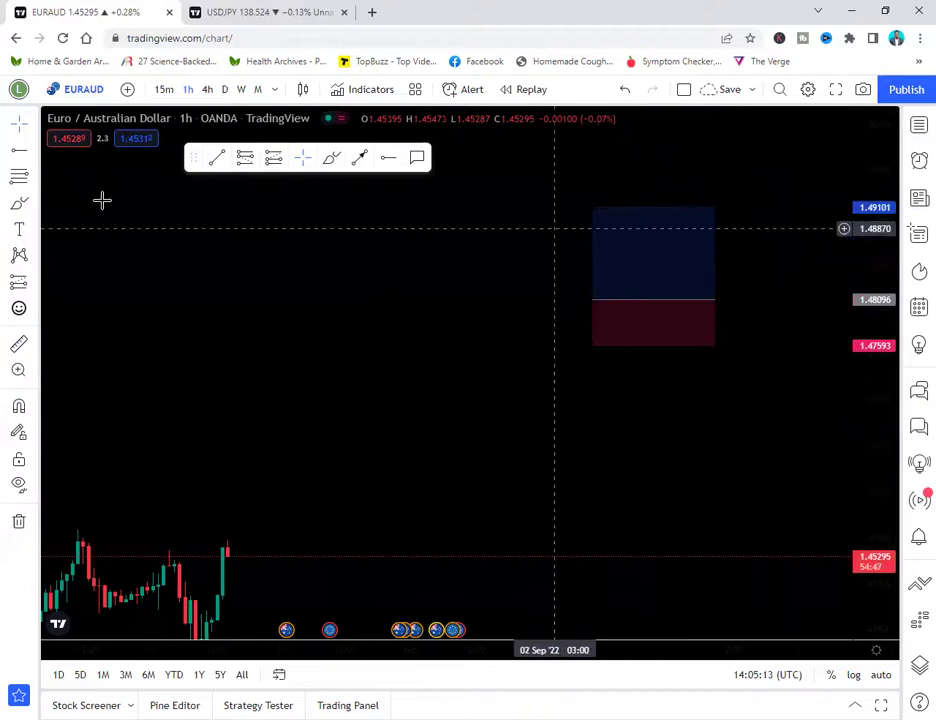
Delete the blue and pink long position from the EURAUD chart.
left_click(658, 270)
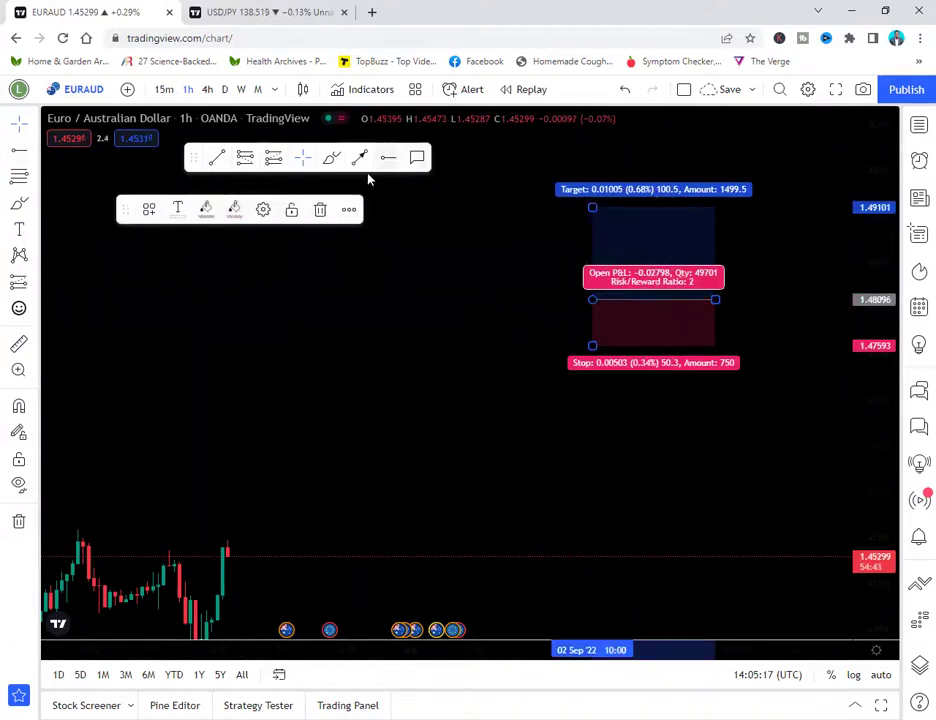
left_click(320, 210)
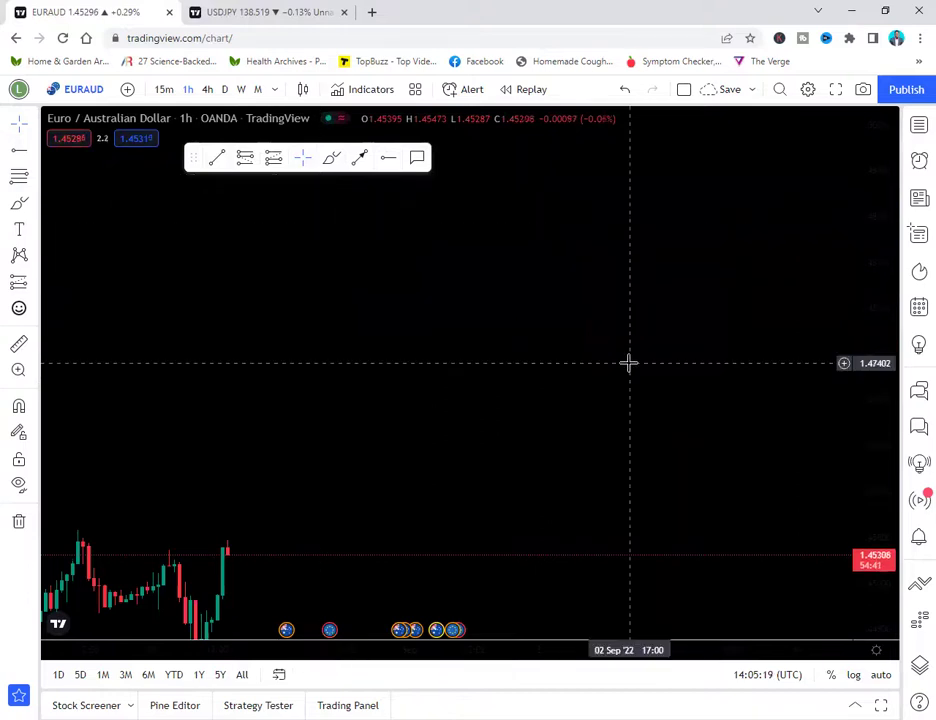
left_click(418, 160)
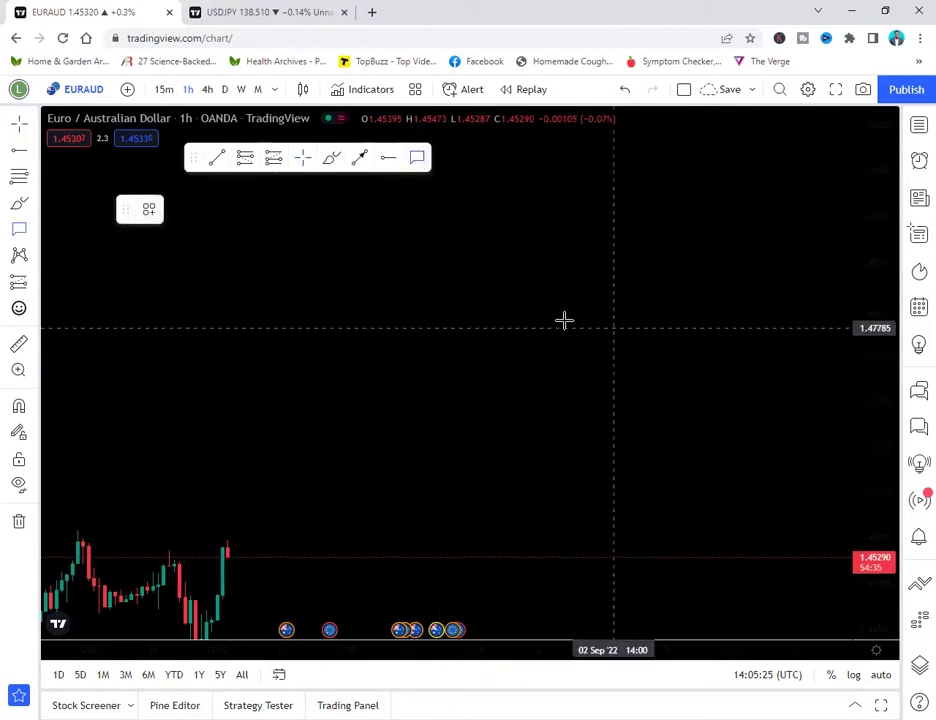
left_click_drag(506, 271, 581, 376)
left_click_drag(614, 423, 635, 463)
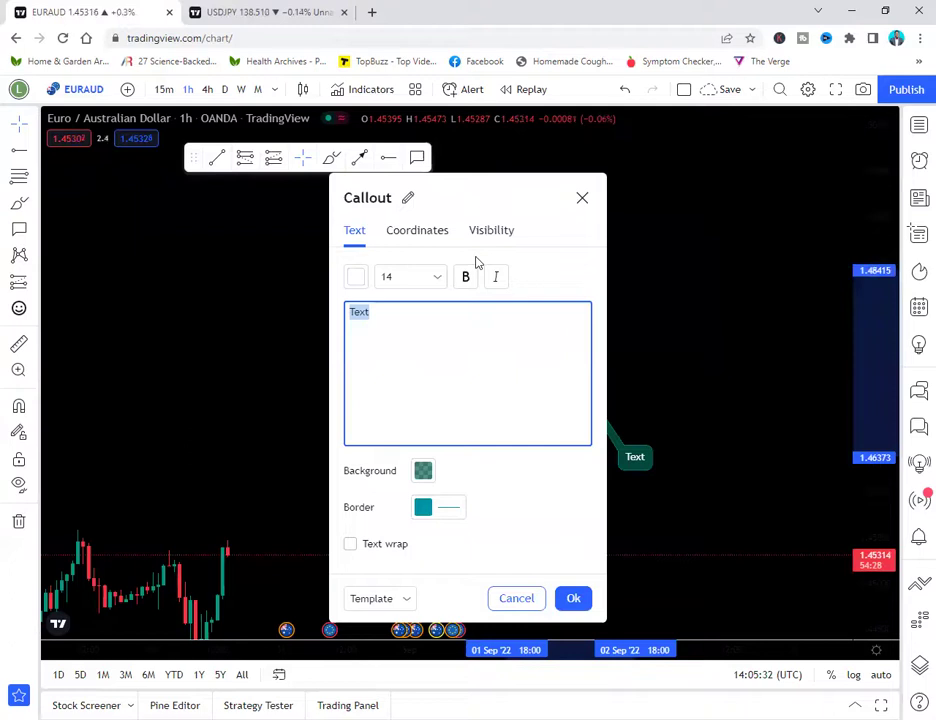
left_click(582, 197)
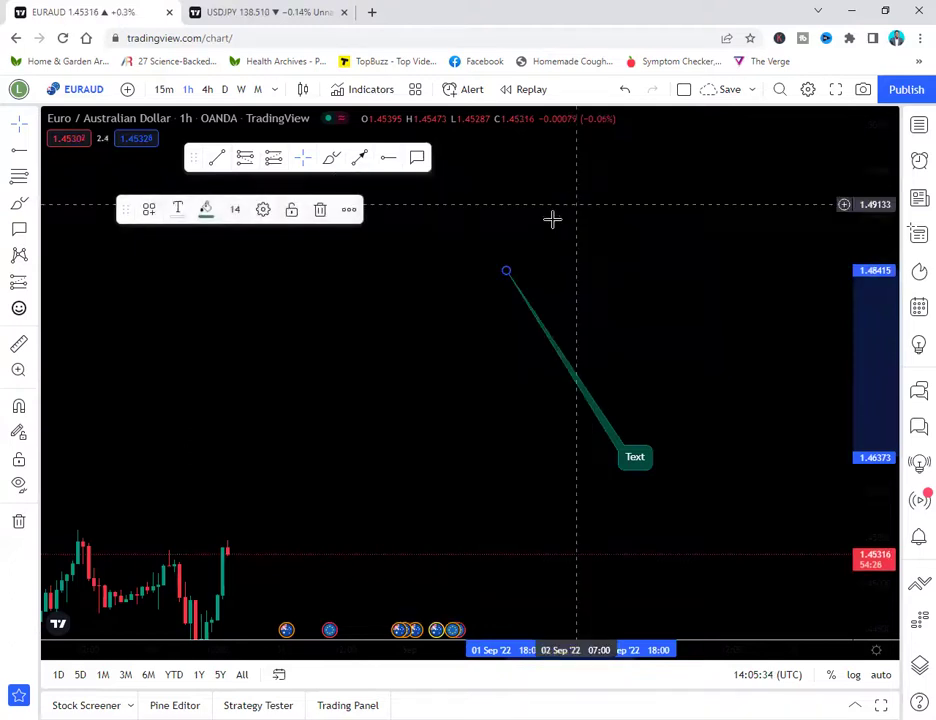
left_click(321, 211)
Place a new long position with its entry at about 1.47434 and extend its profit target to about 1.49316.
left_click(274, 162)
left_click(604, 360)
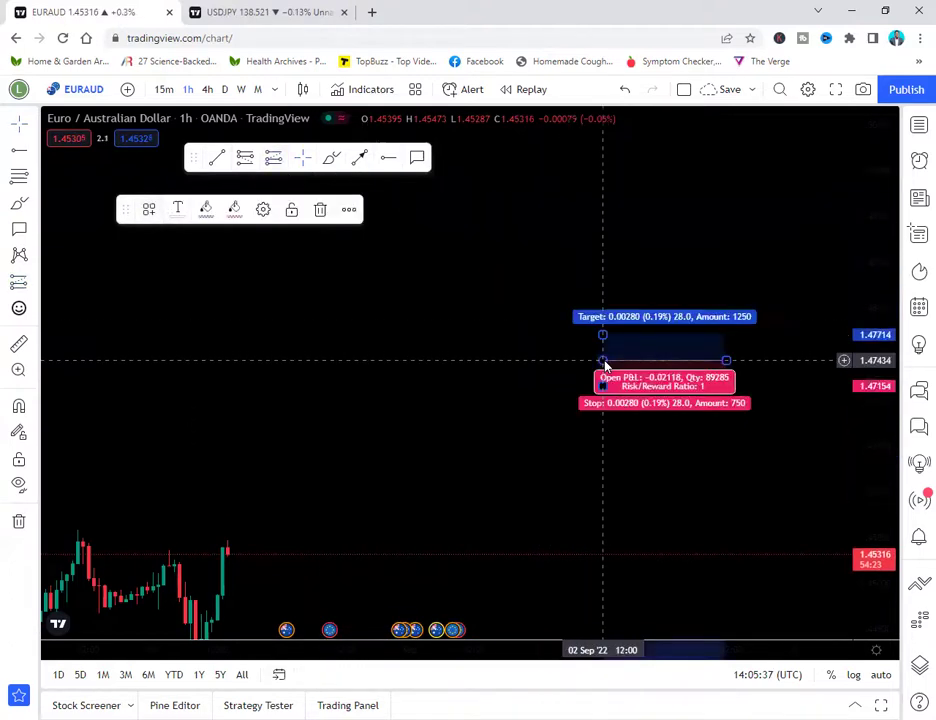
left_click_drag(602, 332, 602, 188)
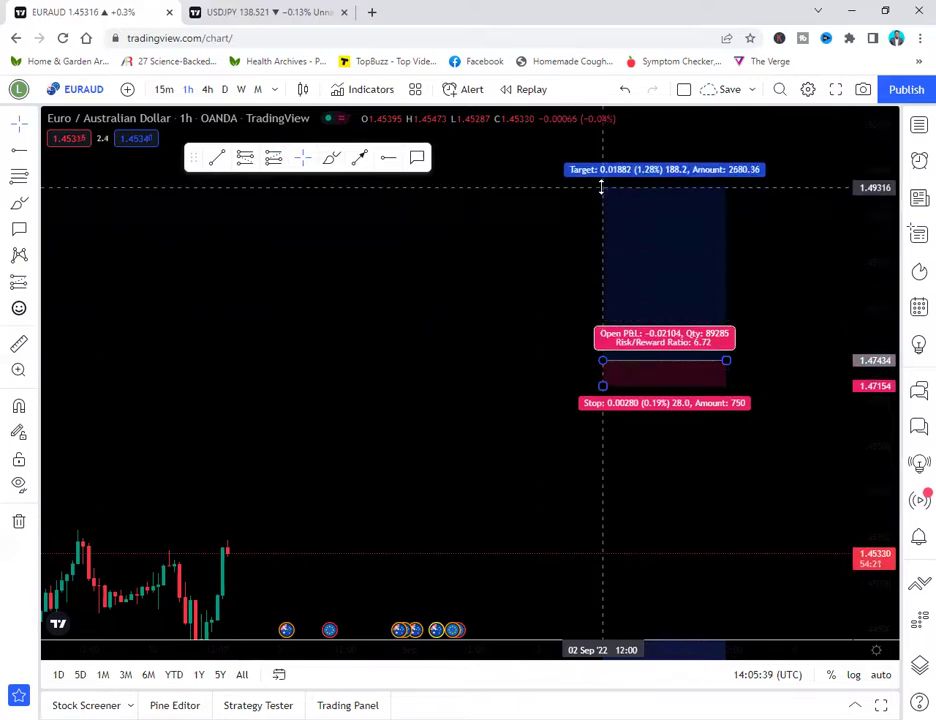
left_click(604, 395)
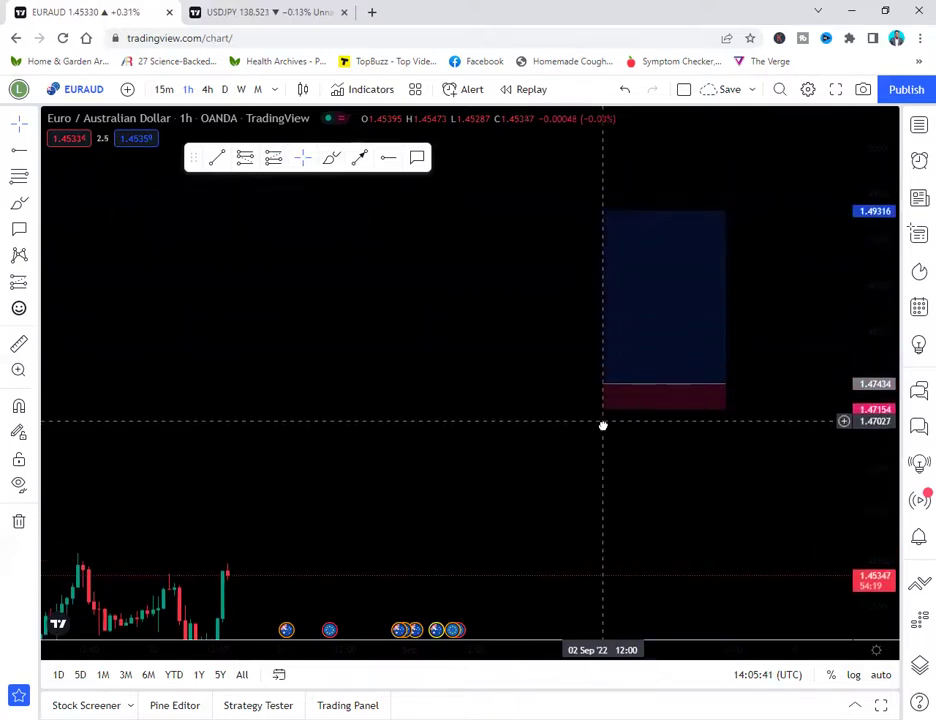
Lower the long position's stop level to about 1.46747 and reselect the position.
left_click(611, 390)
left_click_drag(604, 389, 602, 427)
left_click(418, 439)
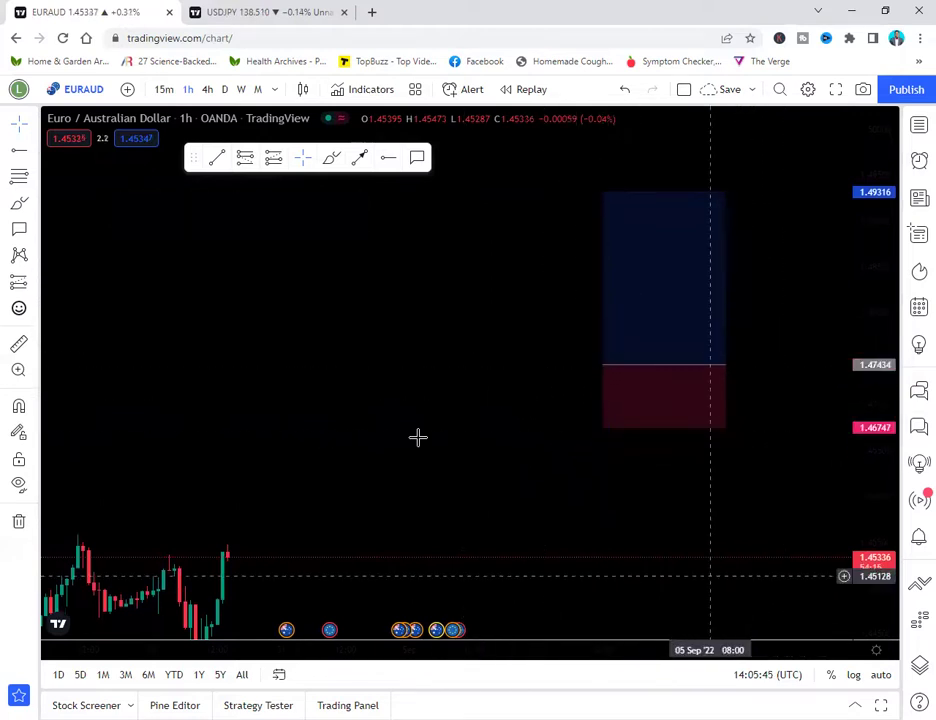
left_click(669, 286)
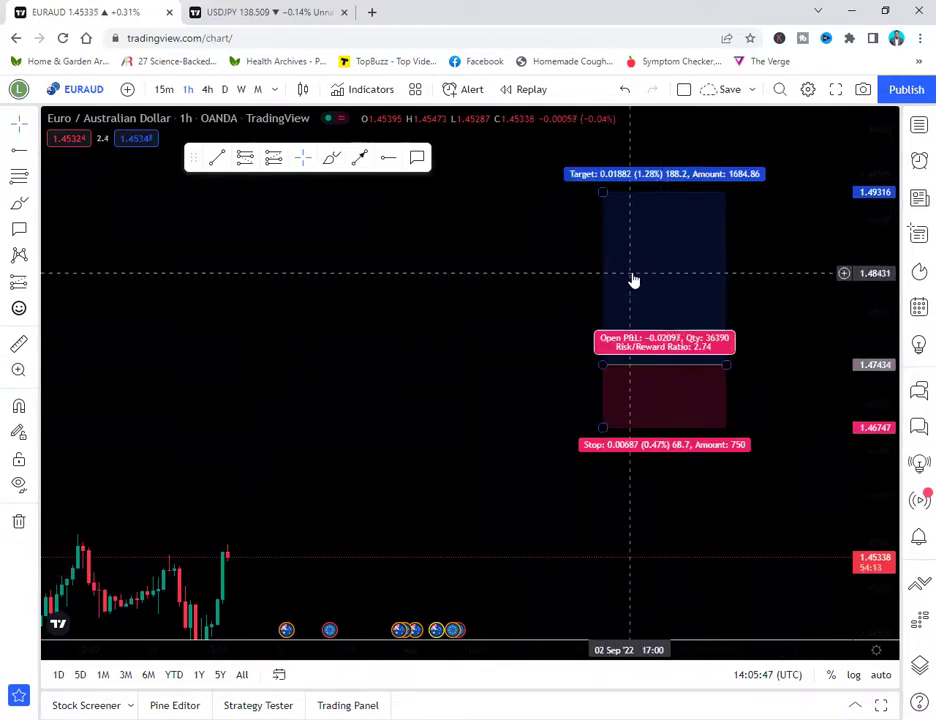
Add a callout reading "TKE PROFIT" at about 1.48806, pointing into the long position's profit zone at about 1.48303.
left_click(417, 158)
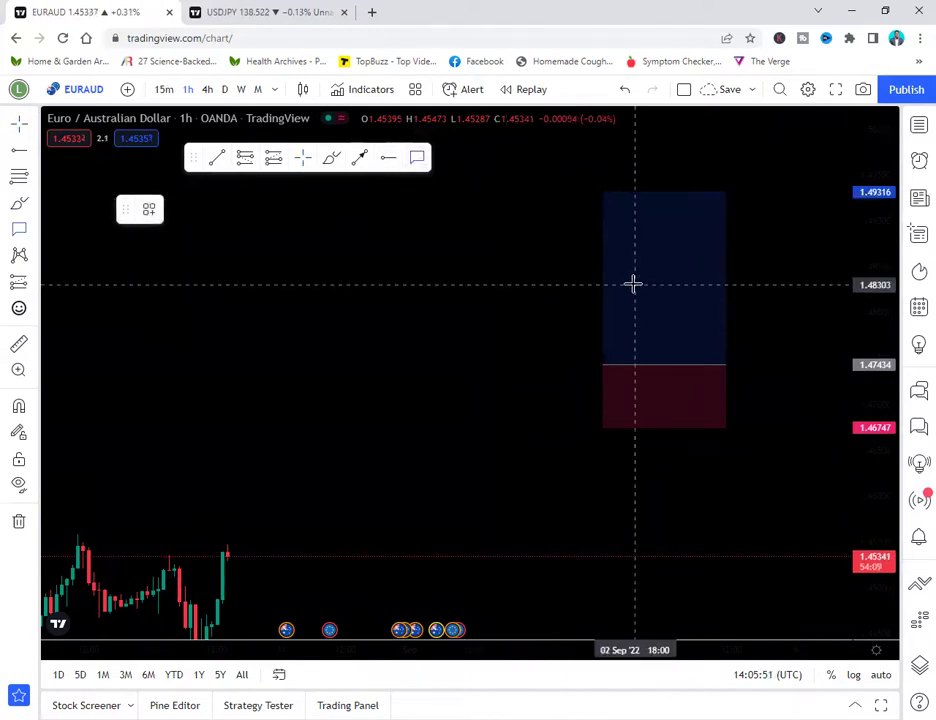
left_click(634, 285)
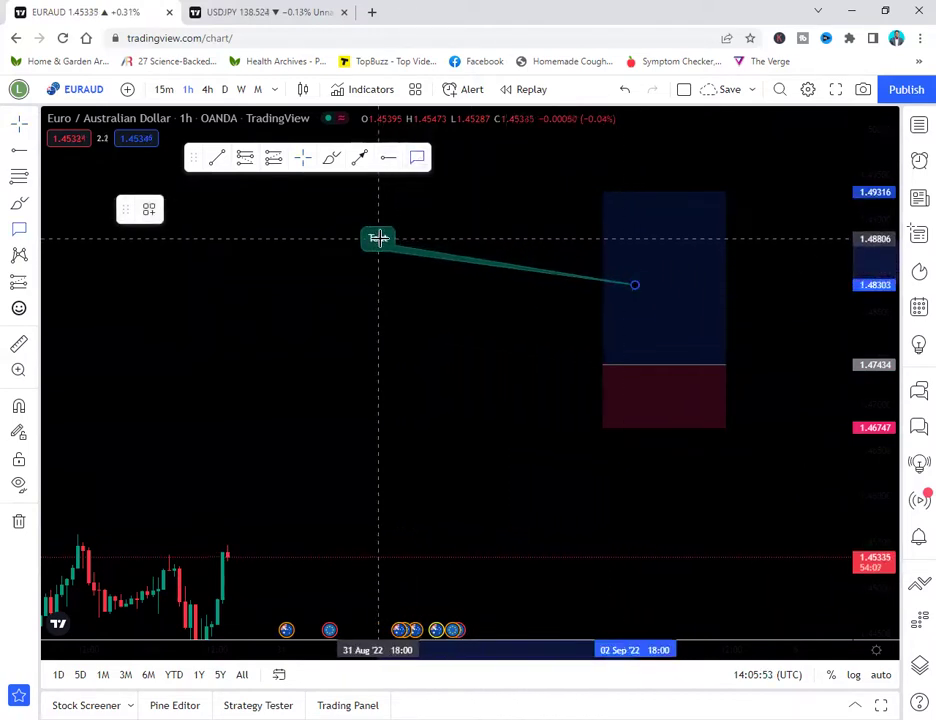
left_click(379, 243)
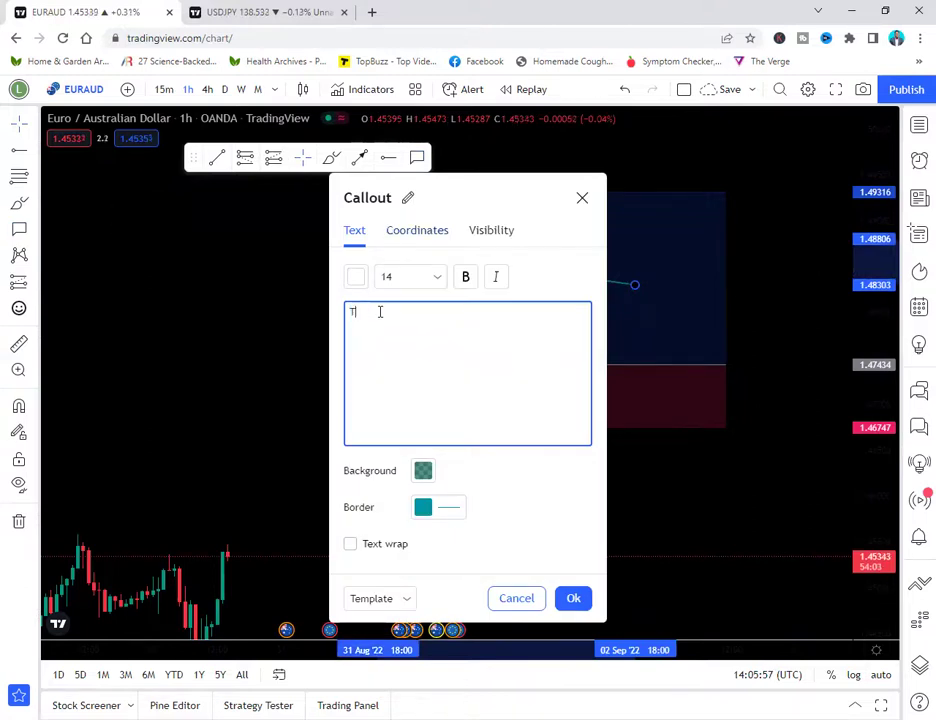
type("Th")
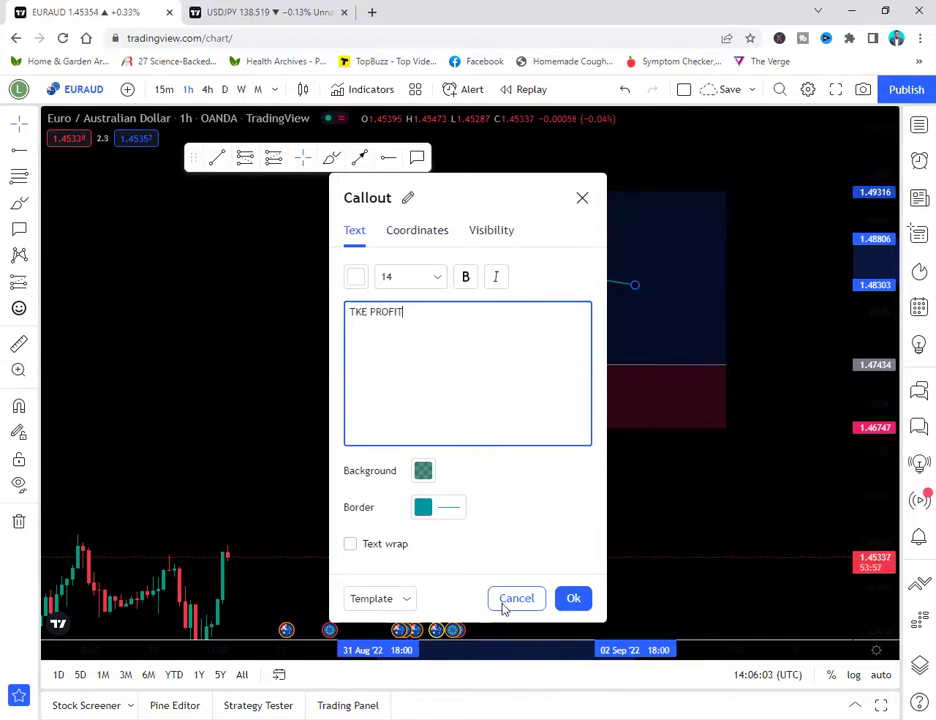
left_click(573, 598)
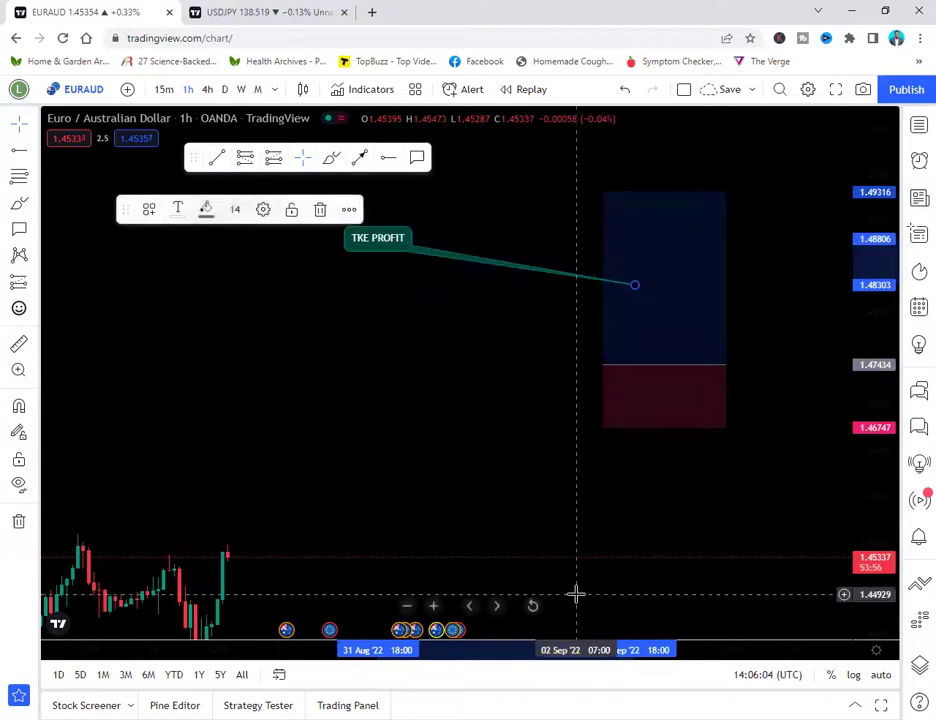
Correct the profit zone callout's text to "TAKE PROFIT" and deselect it.
double_click(361, 243)
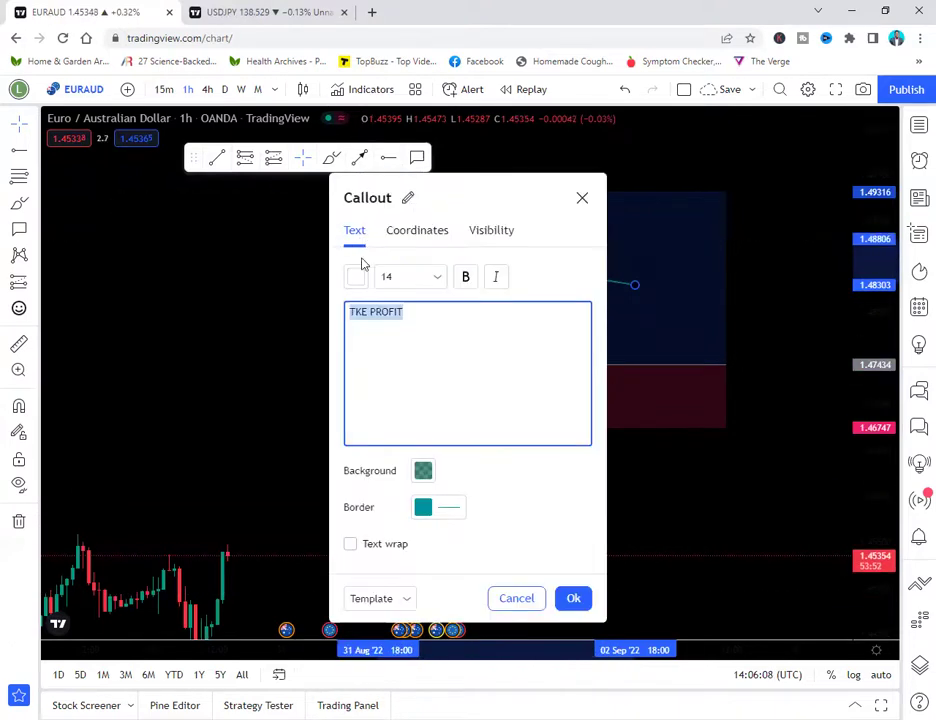
left_click(357, 311)
type("A")
left_click(572, 598)
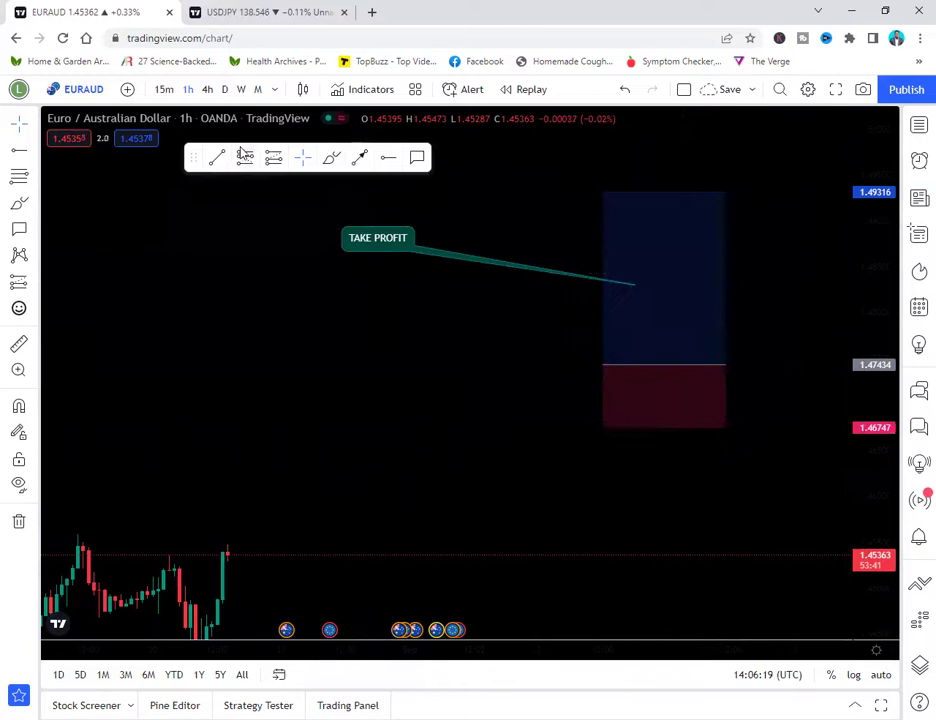
Add a callout reading "STOP LOSS" at about 1.45878, pointing into the stop zone at about 1.47027.
left_click(412, 159)
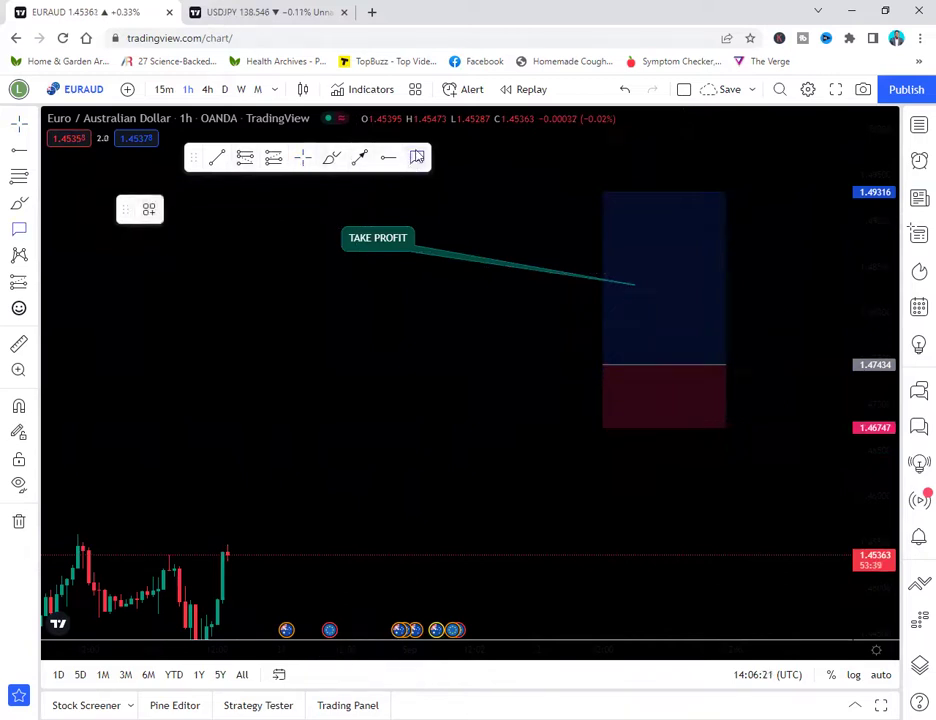
left_click(672, 402)
left_click(736, 500)
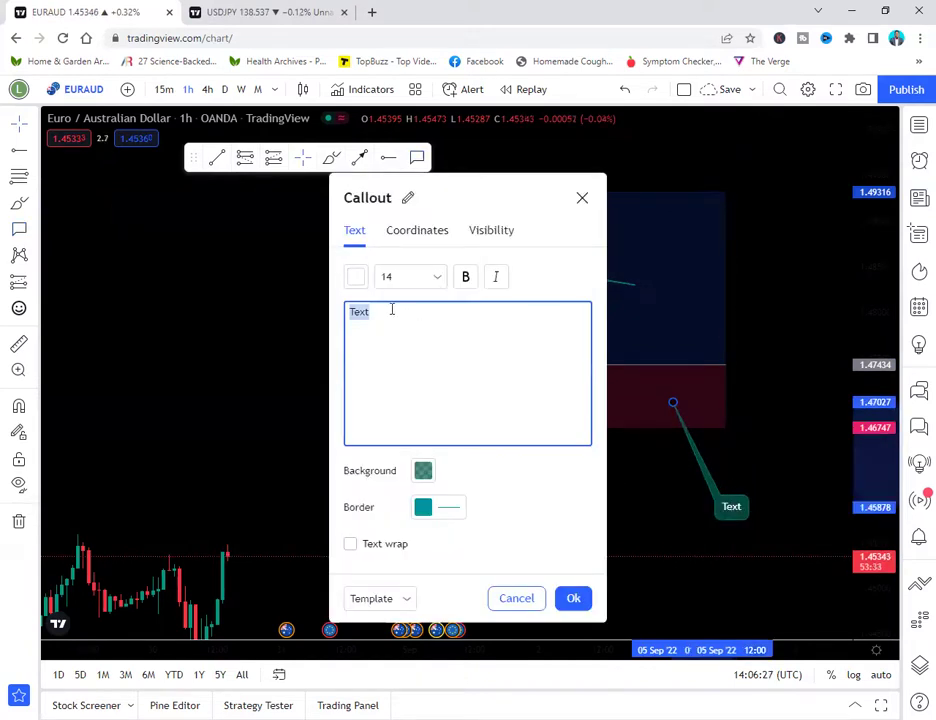
type("STOP ")
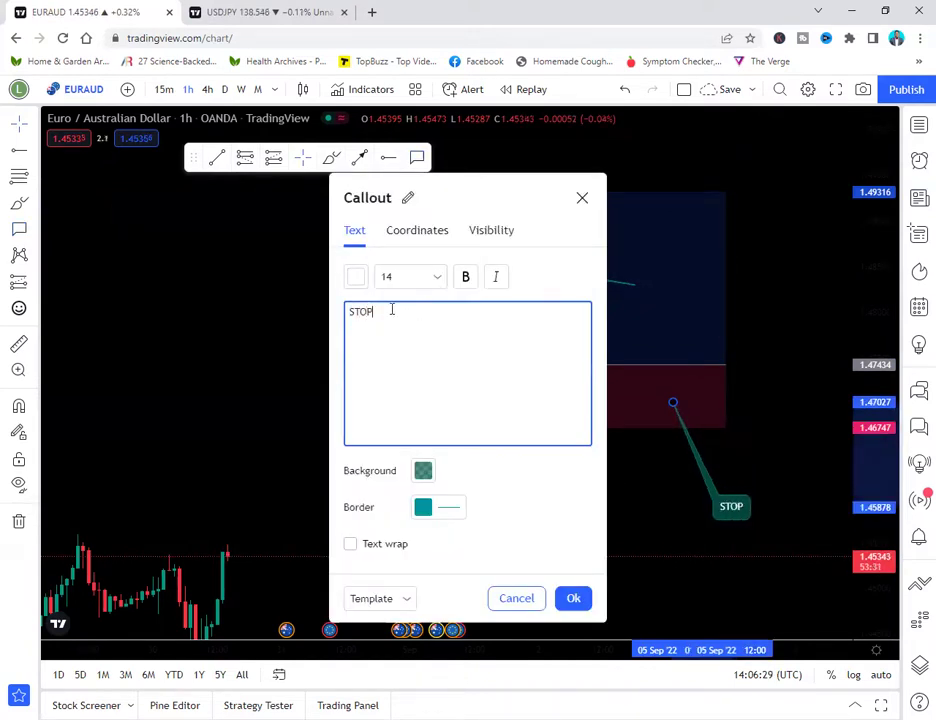
type("LOSS")
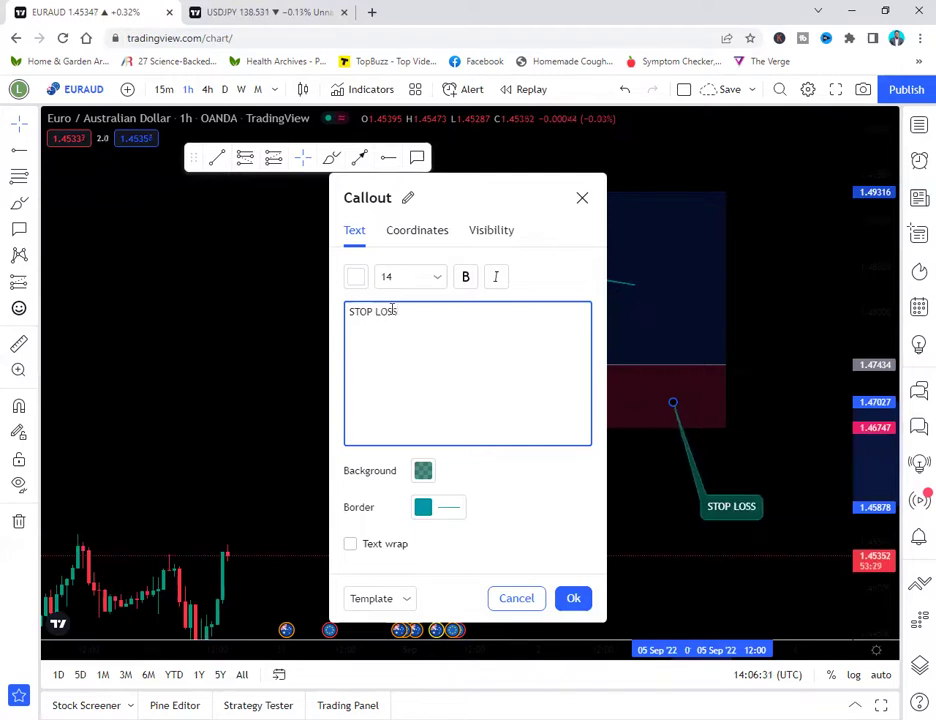
left_click(570, 598)
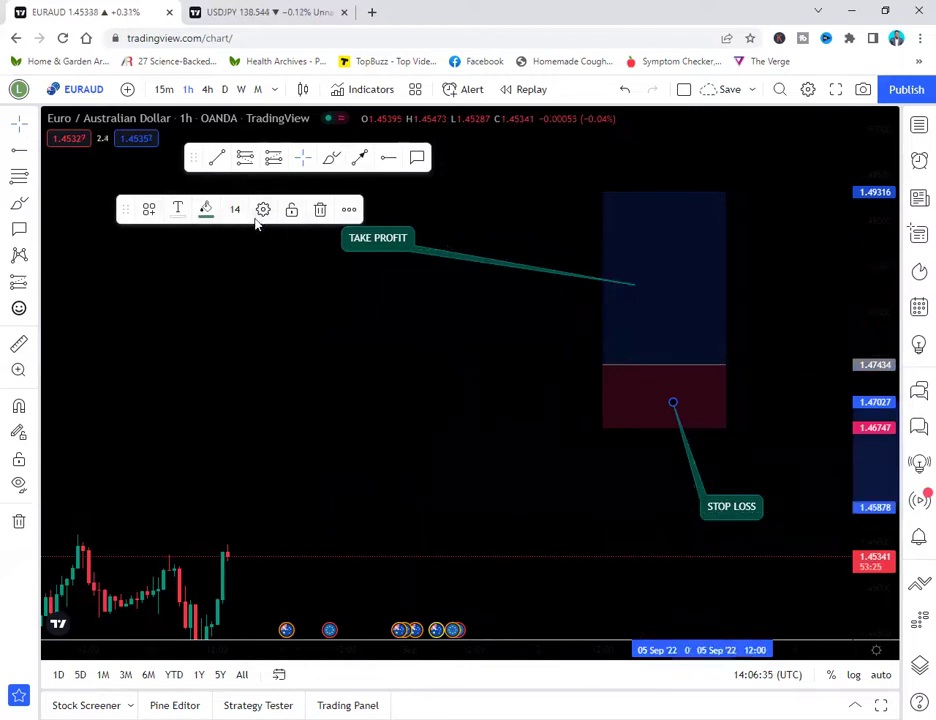
Change the STOP LOSS callout's background to yellow and deselect it.
left_click(208, 212)
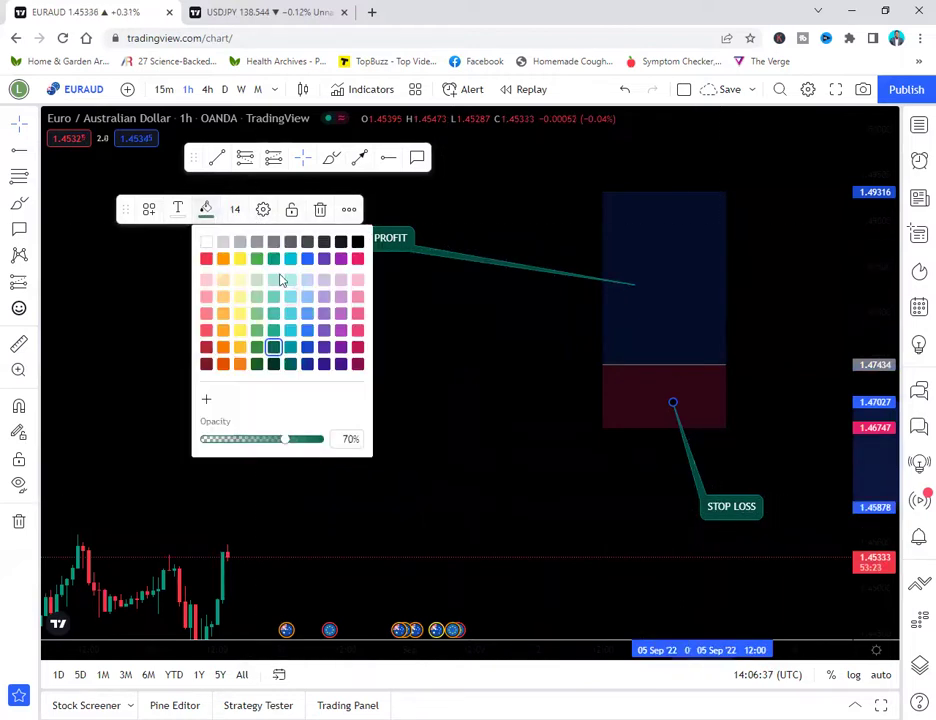
left_click(241, 260)
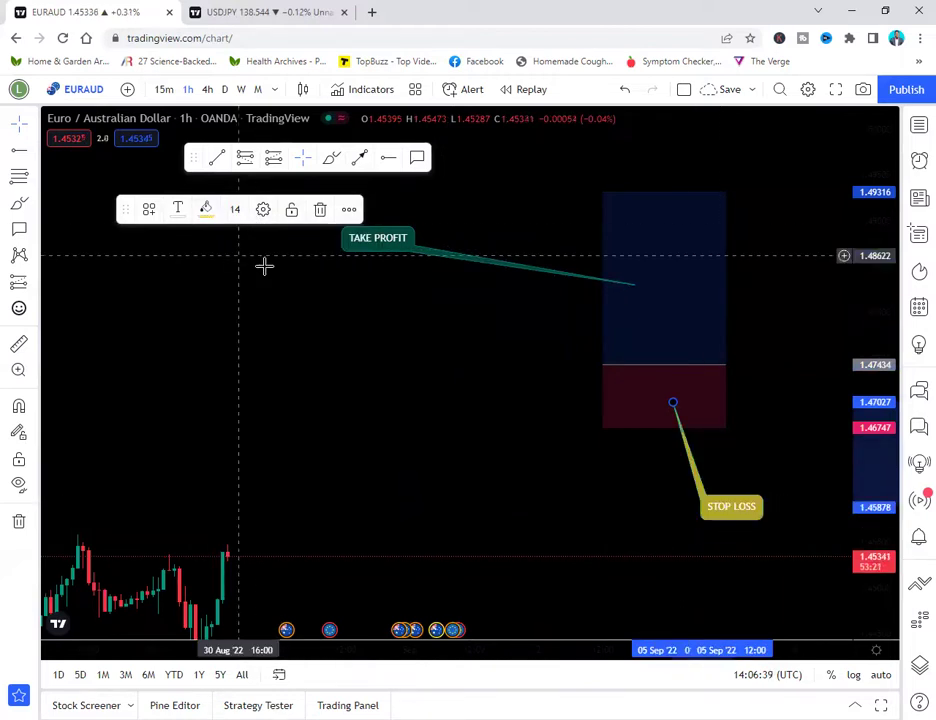
left_click(462, 435)
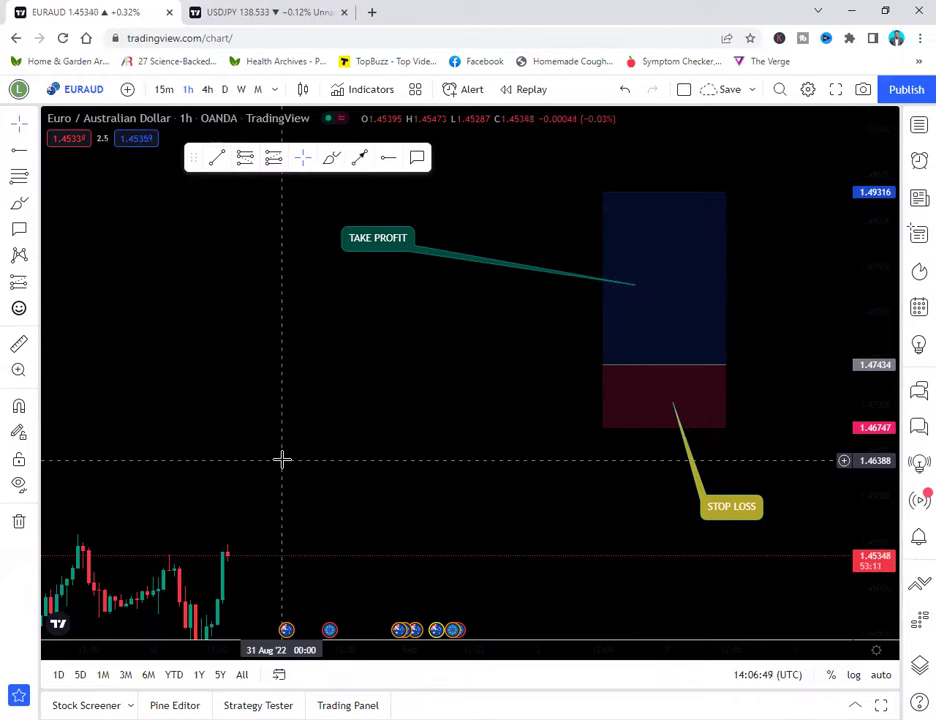
Try a pink background on the TAKE PROFIT callout, settle on cyan and deselect it.
left_click(410, 245)
left_click(209, 207)
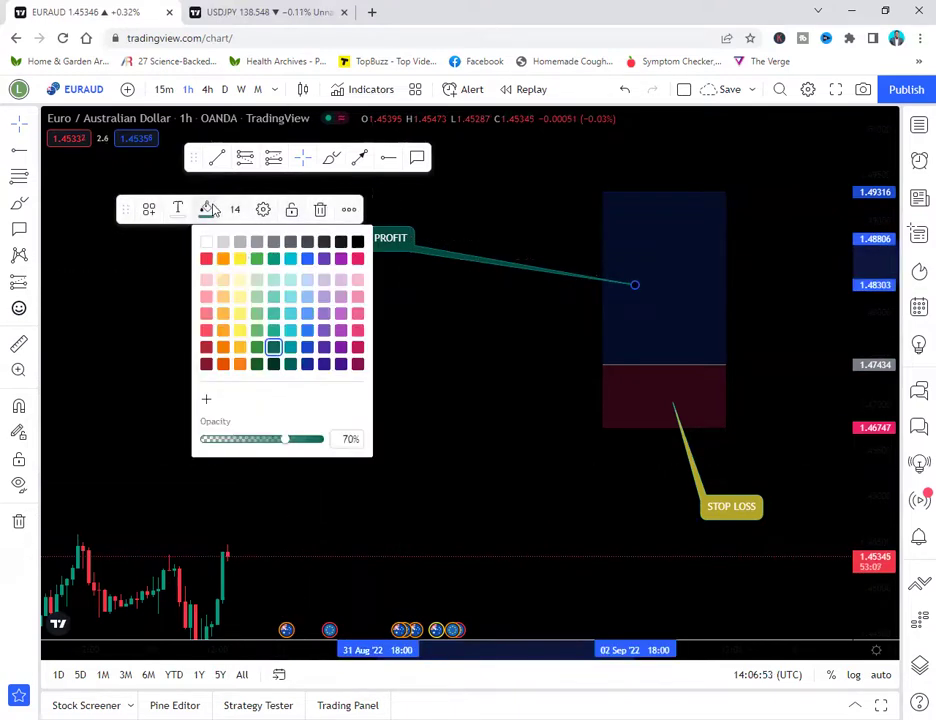
left_click(356, 259)
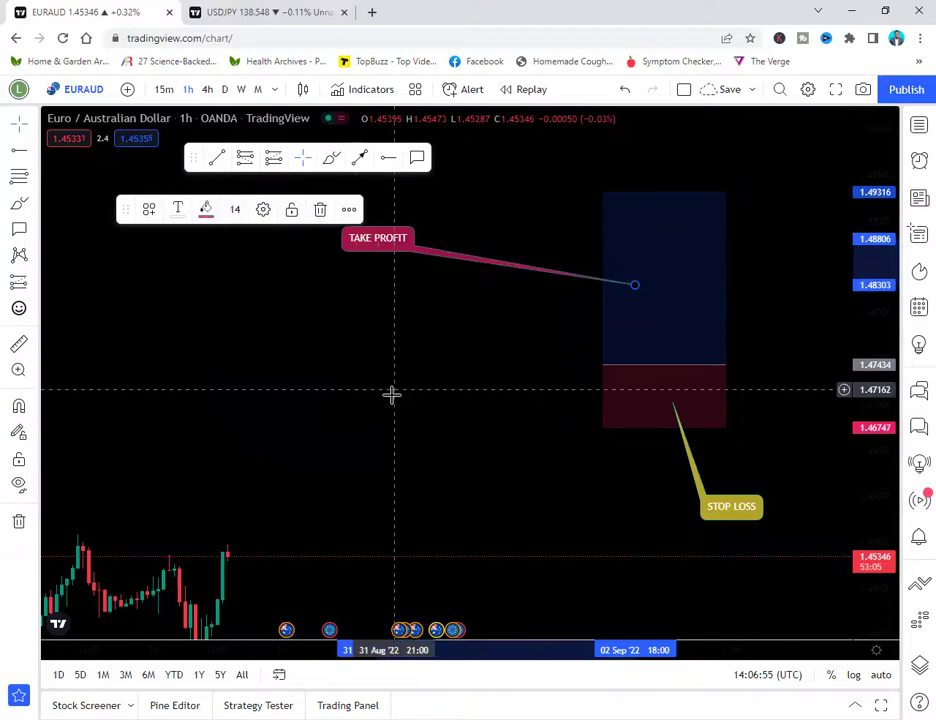
left_click(205, 210)
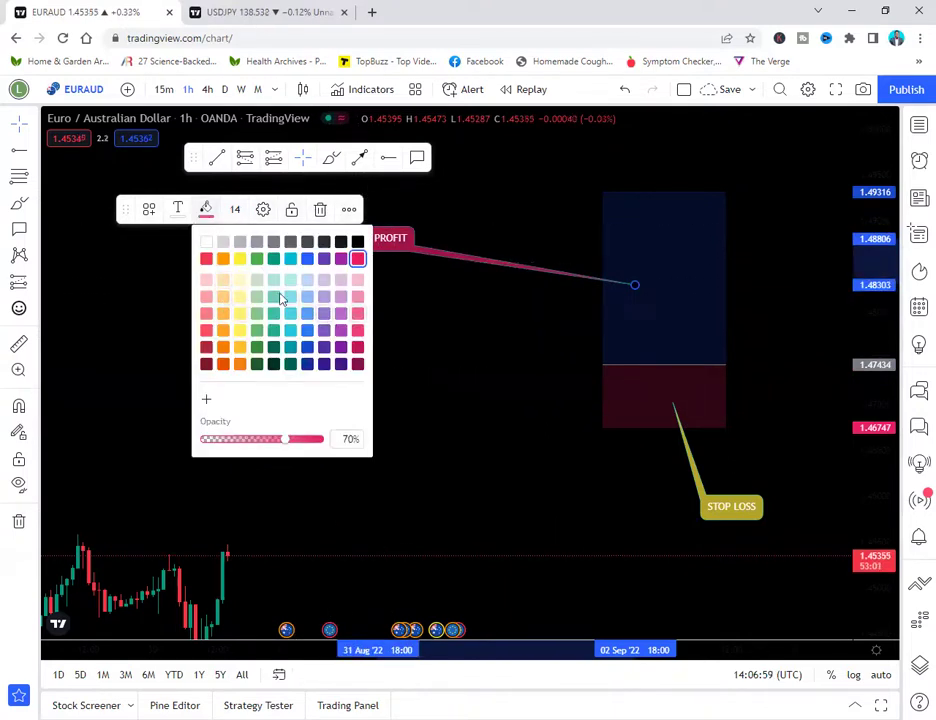
left_click(289, 259)
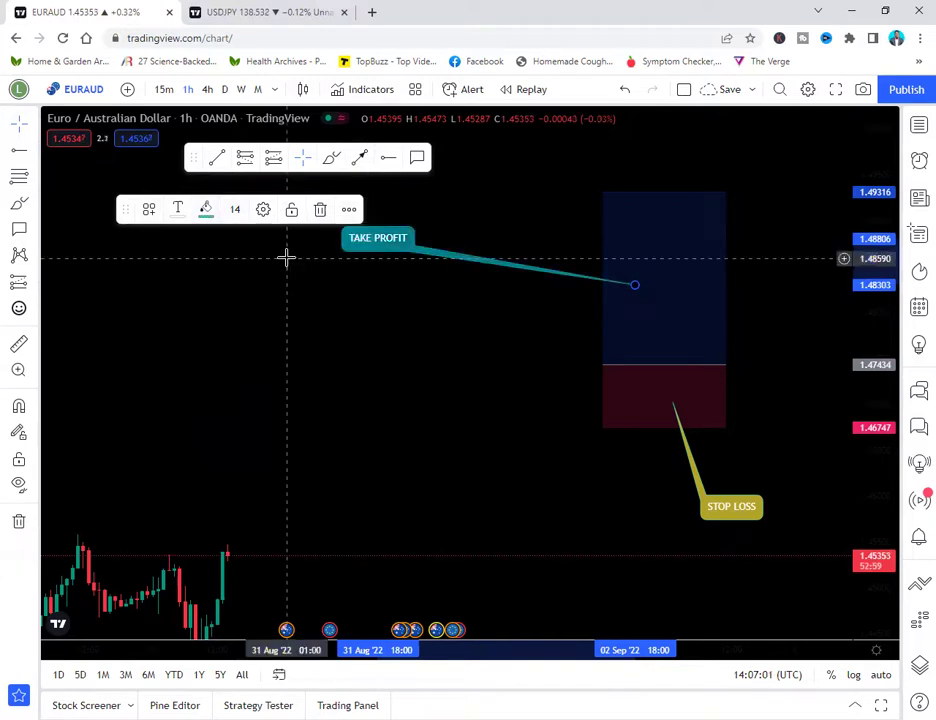
left_click(286, 258)
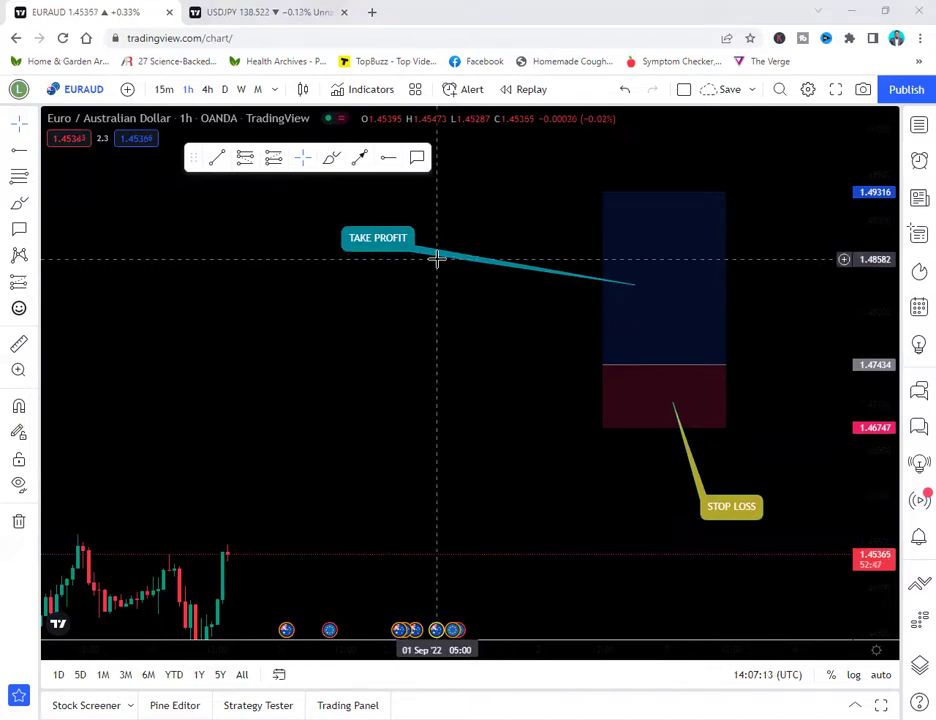
Delete the TAKE PROFIT callout, the long position and the STOP LOSS callout from the EURAUD chart.
left_click(407, 244)
left_click(320, 210)
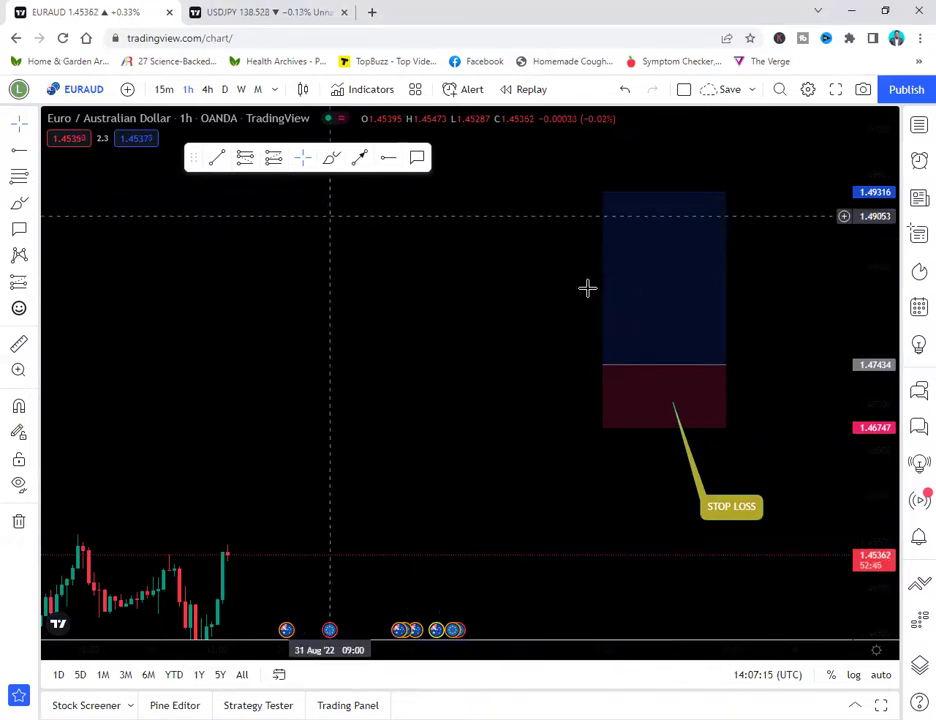
left_click(662, 313)
left_click(322, 211)
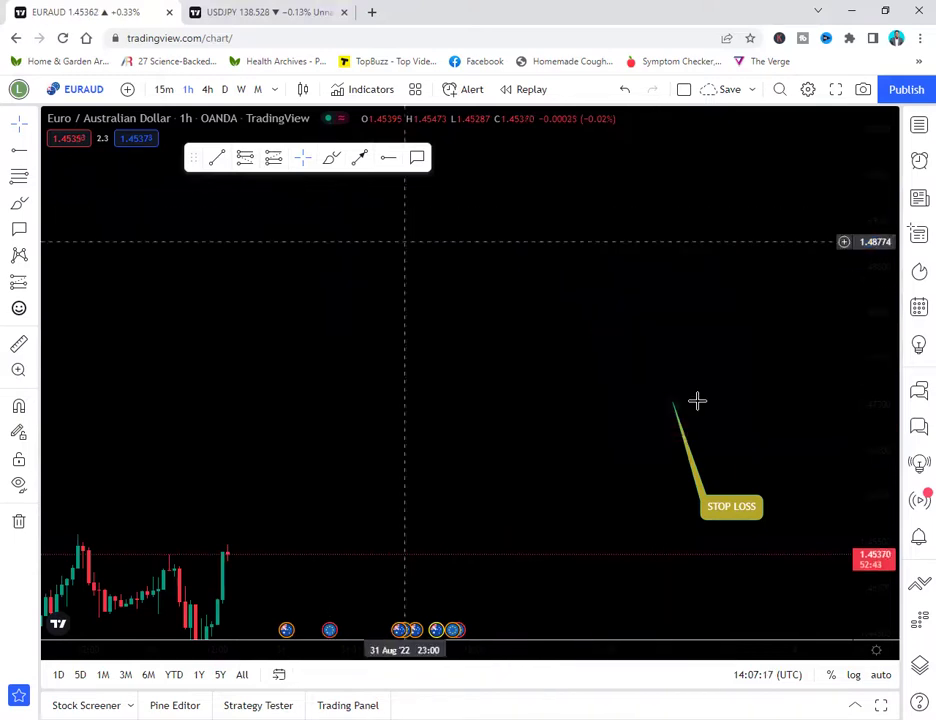
left_click(697, 507)
left_click(322, 212)
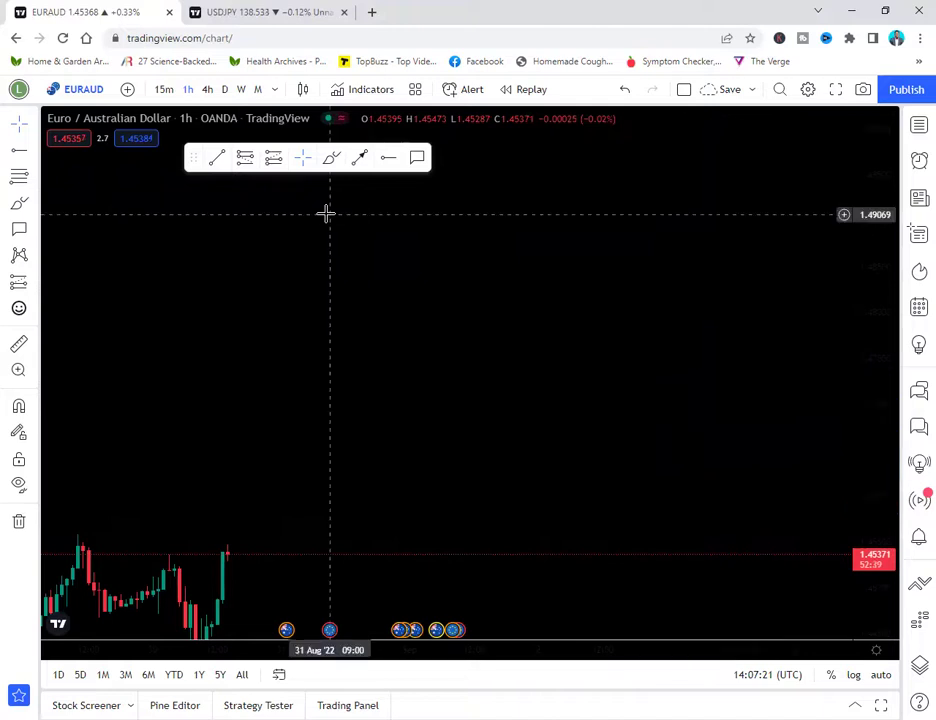
Move the floating favorite drawing tools away from the symbol's price quotes and bring the latest EURAUD candles into full view.
left_click_drag(205, 157, 430, 157)
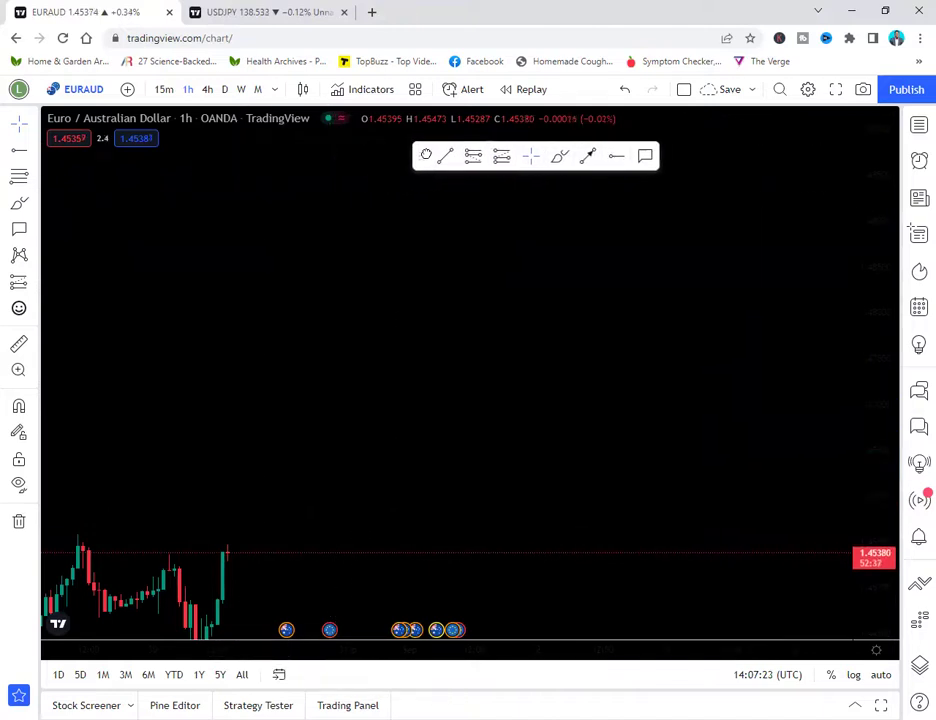
left_click_drag(155, 556, 700, 258)
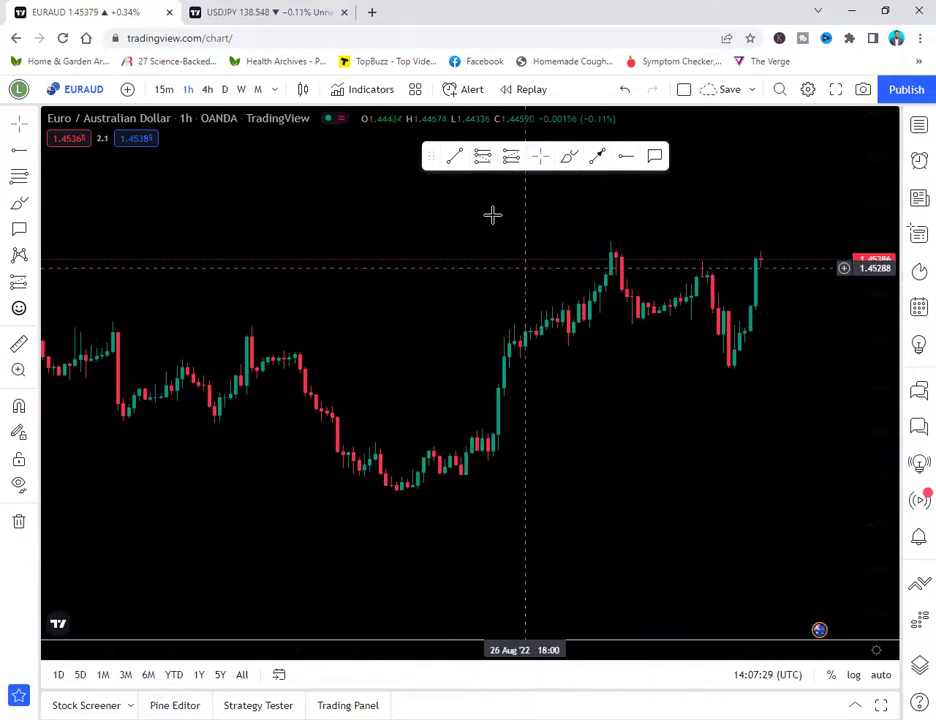
Try to start a bar replay of the 1h EURAUD chart from a late-August candle and exit replay mode.
left_click(518, 93)
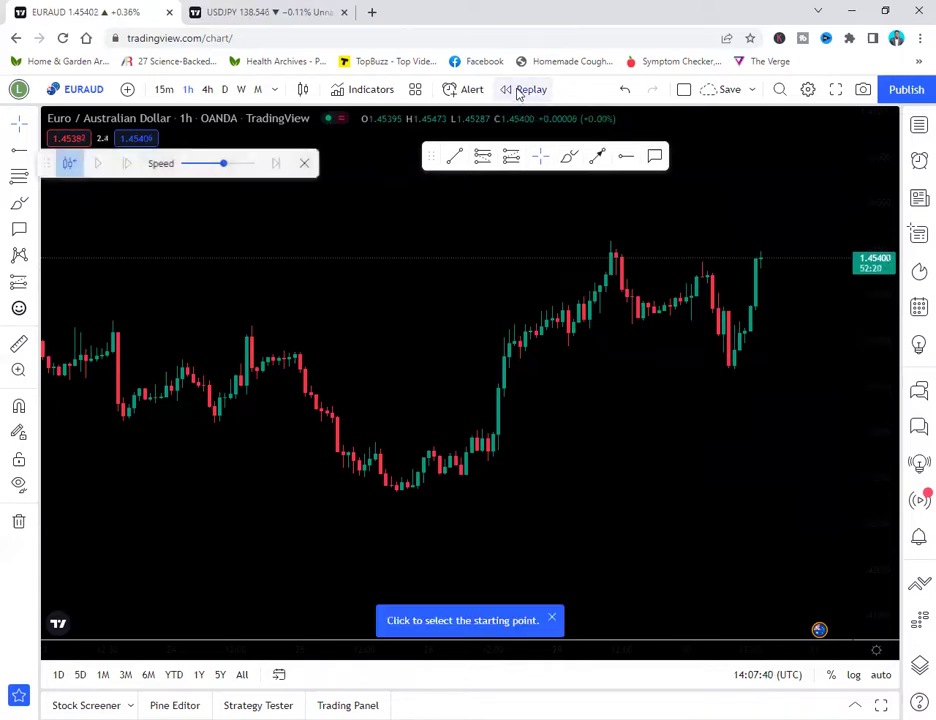
left_click(540, 333)
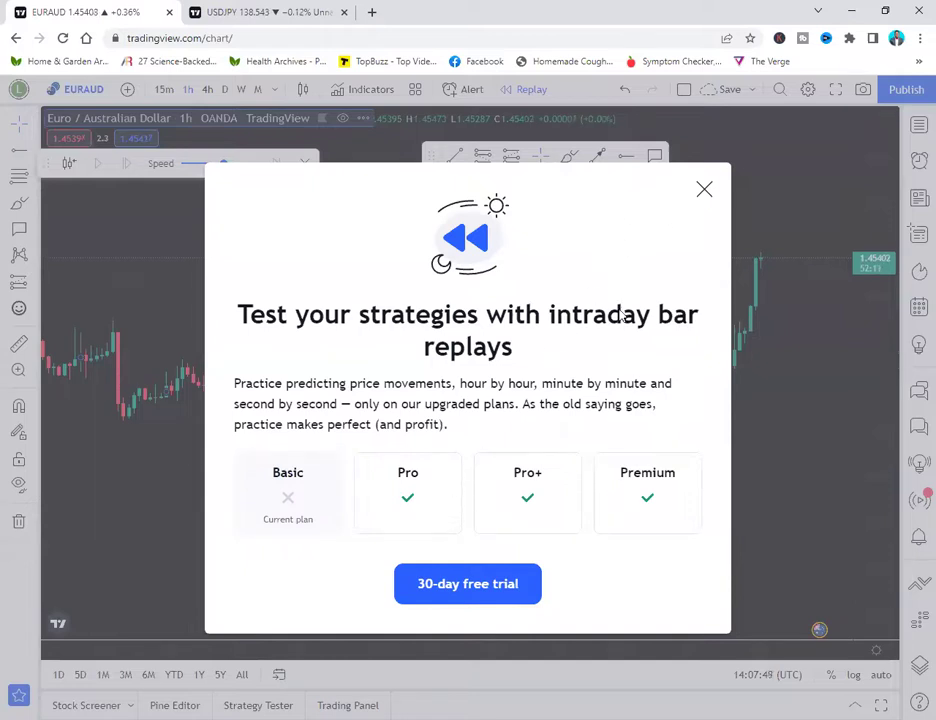
left_click(704, 191)
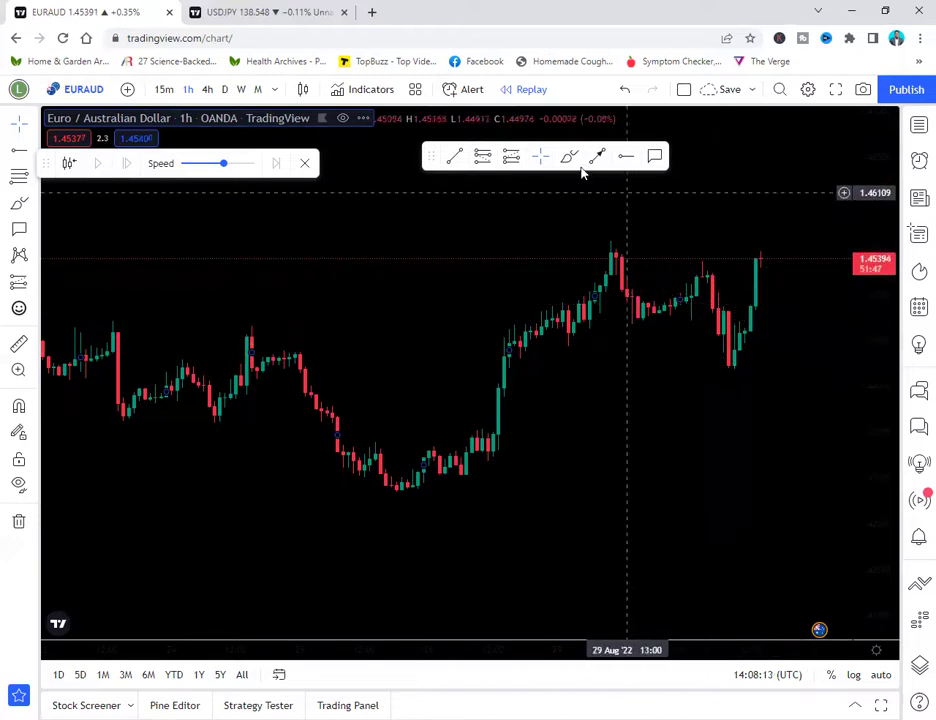
left_click(303, 165)
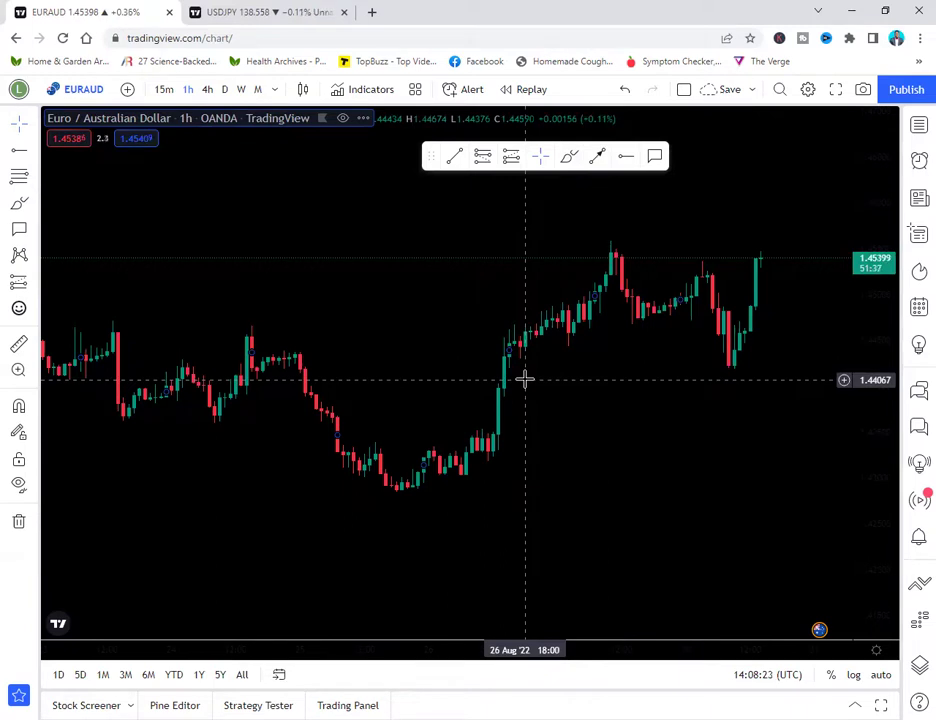
Show the watchlist and load EURUSD from it into the chart.
left_click(919, 124)
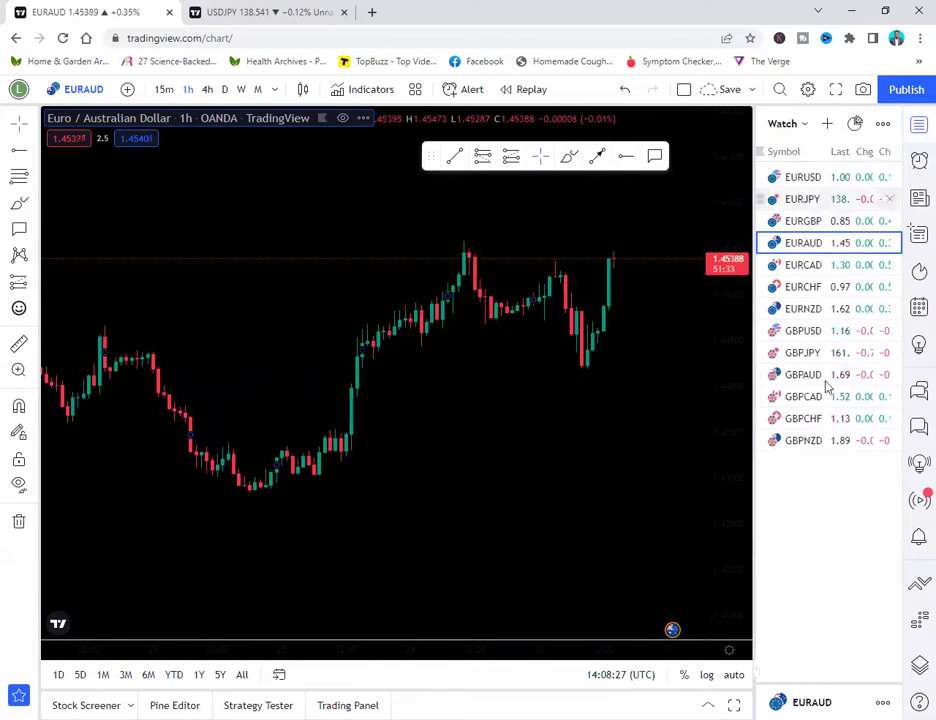
left_click(816, 182)
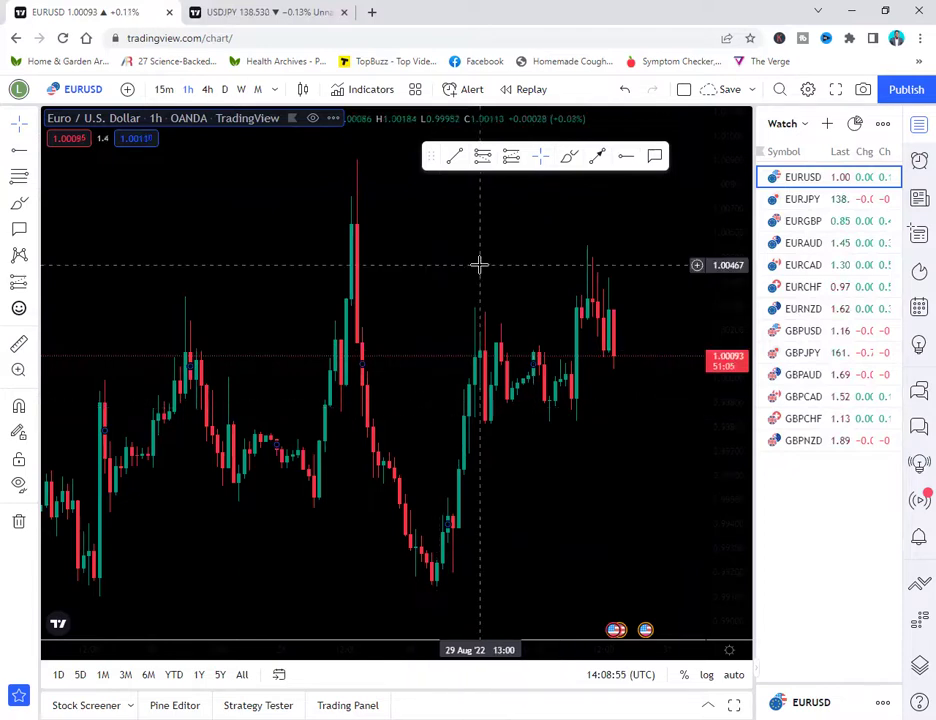
On the USDJPY chart in the other browser tab, hide the watchlist and set the interval to 4h.
key("ctrl+Tab")
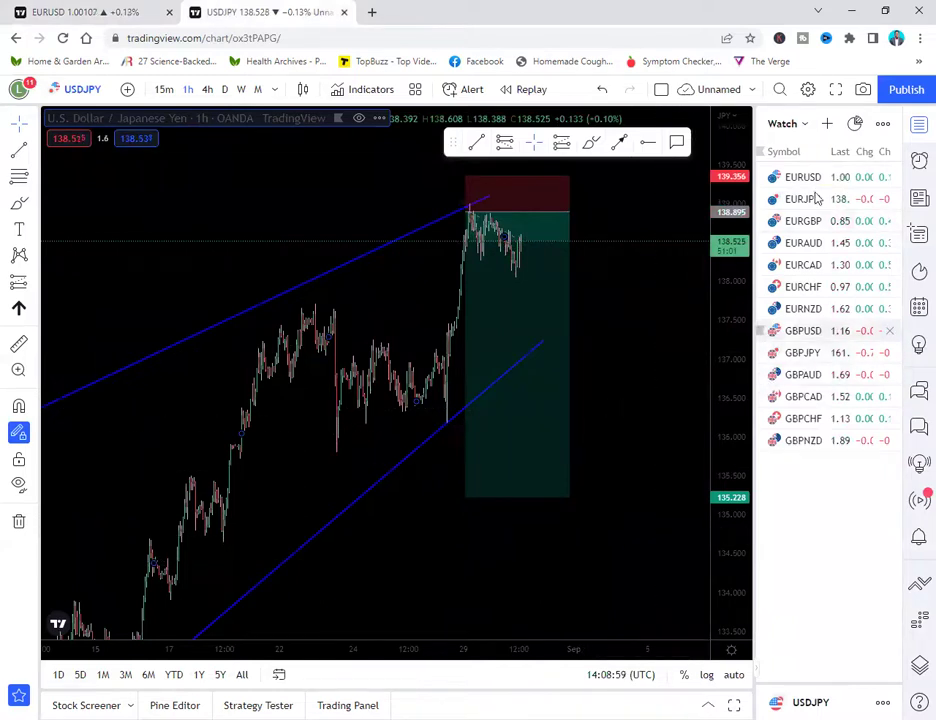
left_click(918, 124)
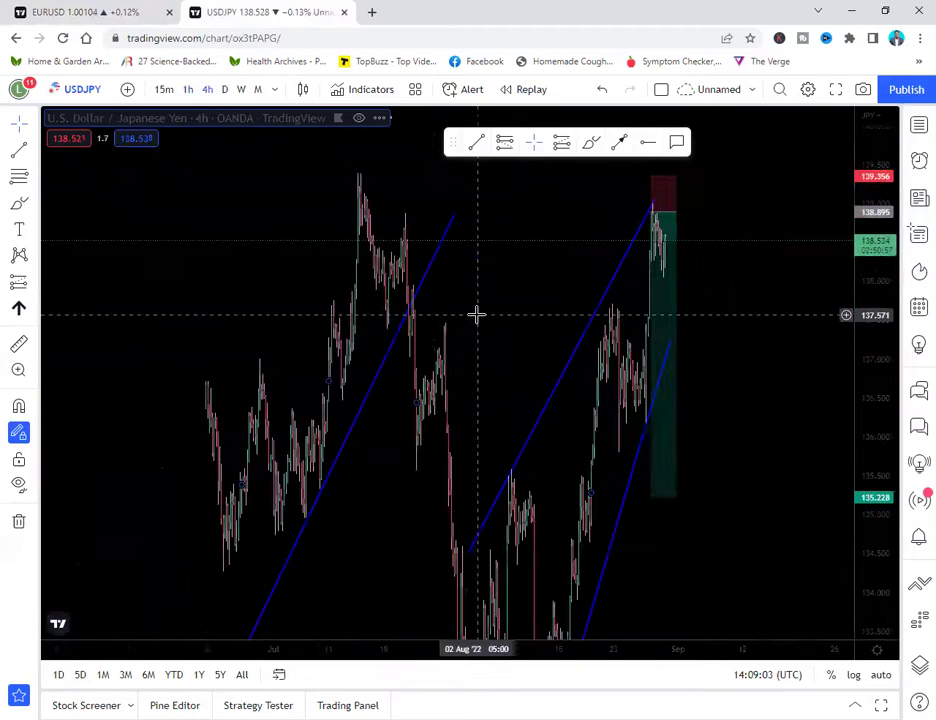
Examine the trend lines and the short position across the 4h USDJPY price history and reopen the watchlist.
left_click_drag(746, 349, 748, 131)
left_click_drag(874, 207, 877, 487)
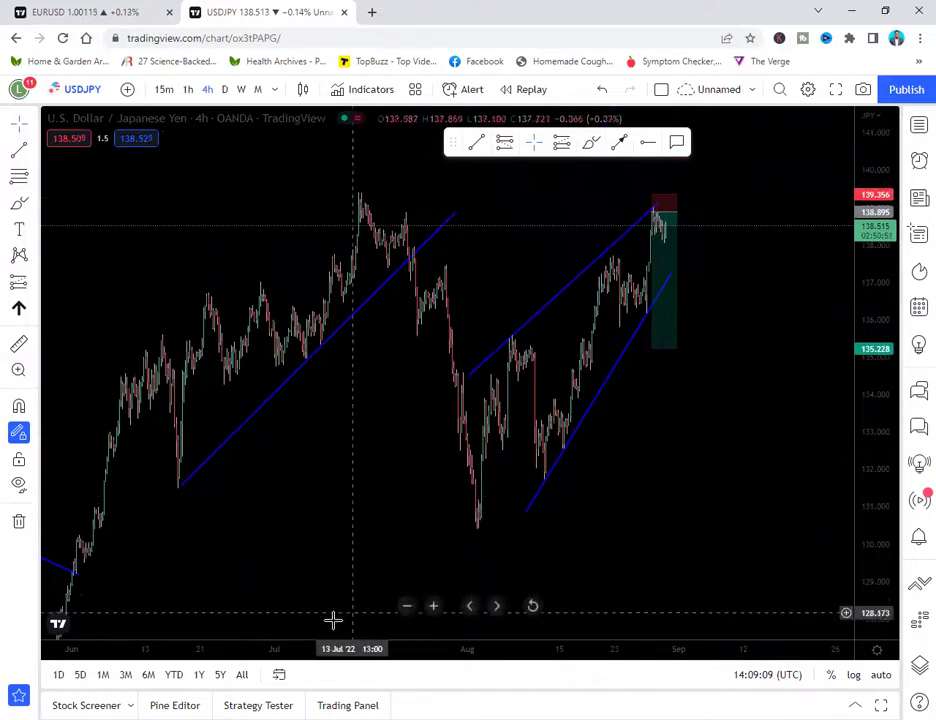
left_click(406, 608)
left_click(406, 608)
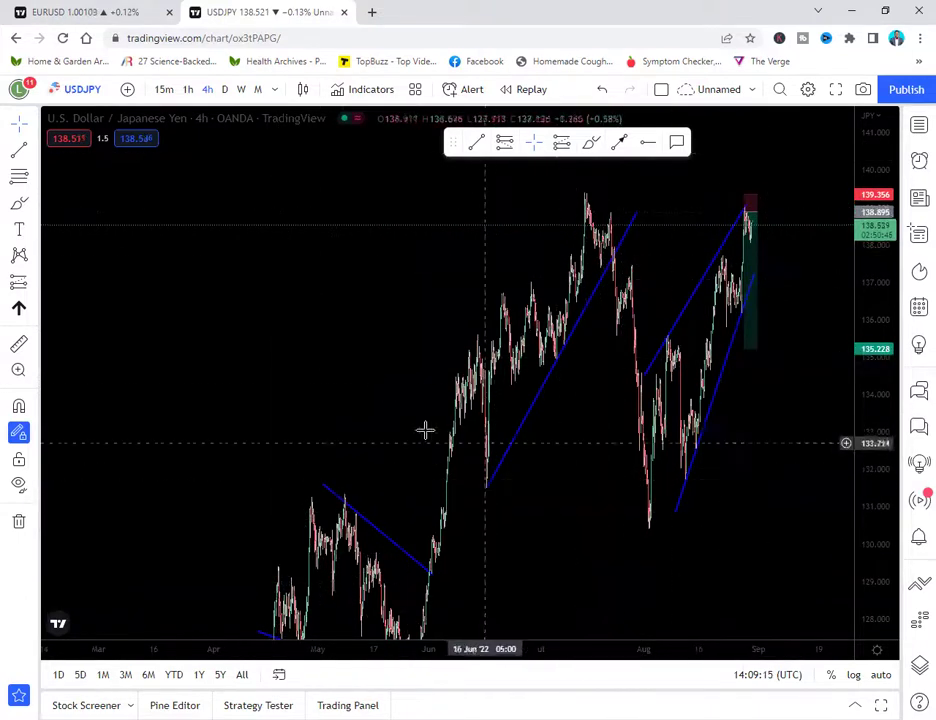
left_click_drag(515, 429, 436, 407)
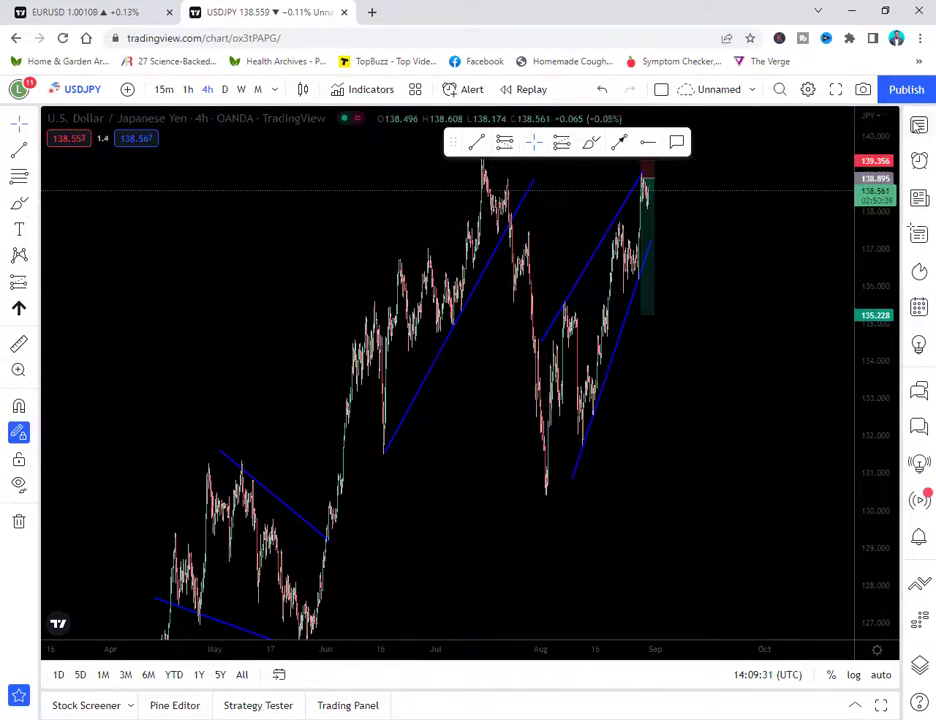
left_click(919, 124)
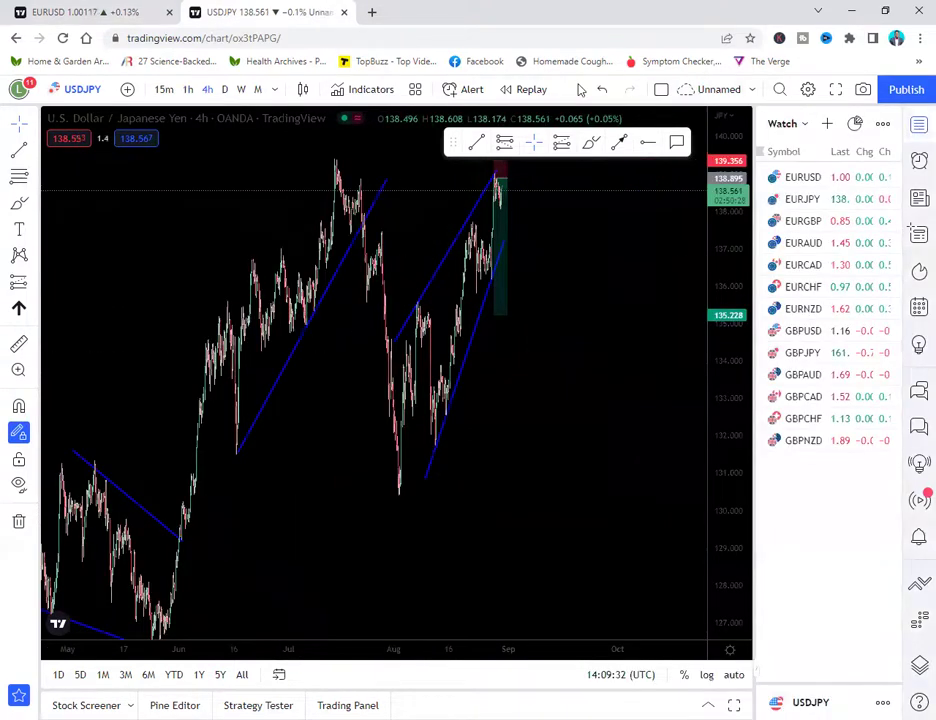